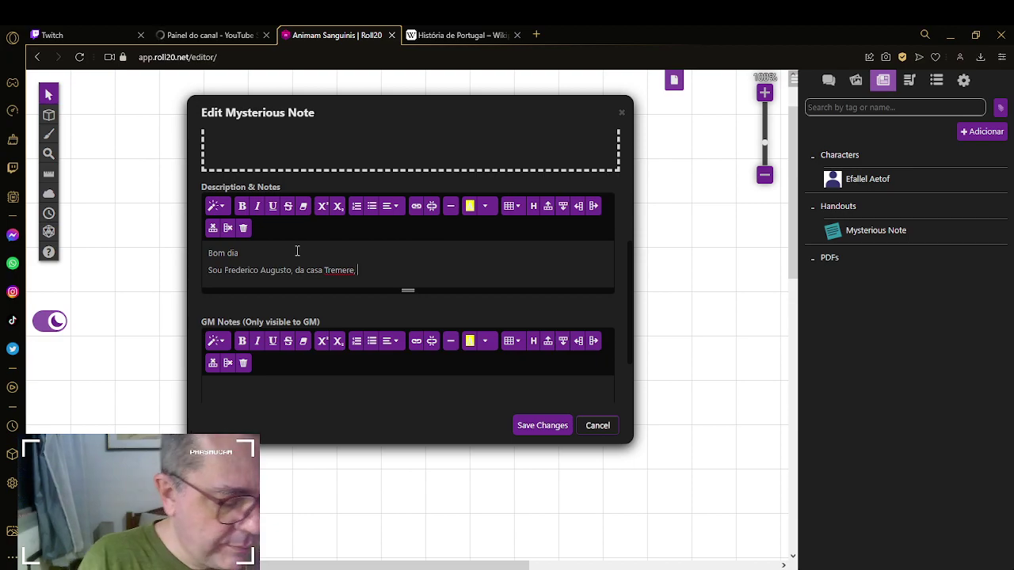
# Step: Continue the introduction sentence in the note's description with "estamos em 31 de dezembro de 1974"
pyautogui.write('estamos em')
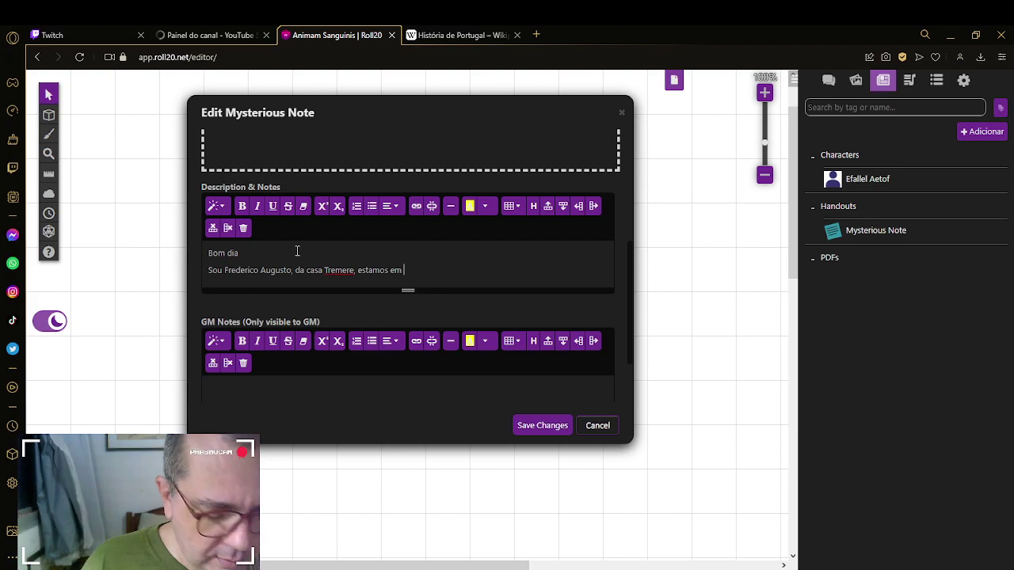
pyautogui.write(' 31')
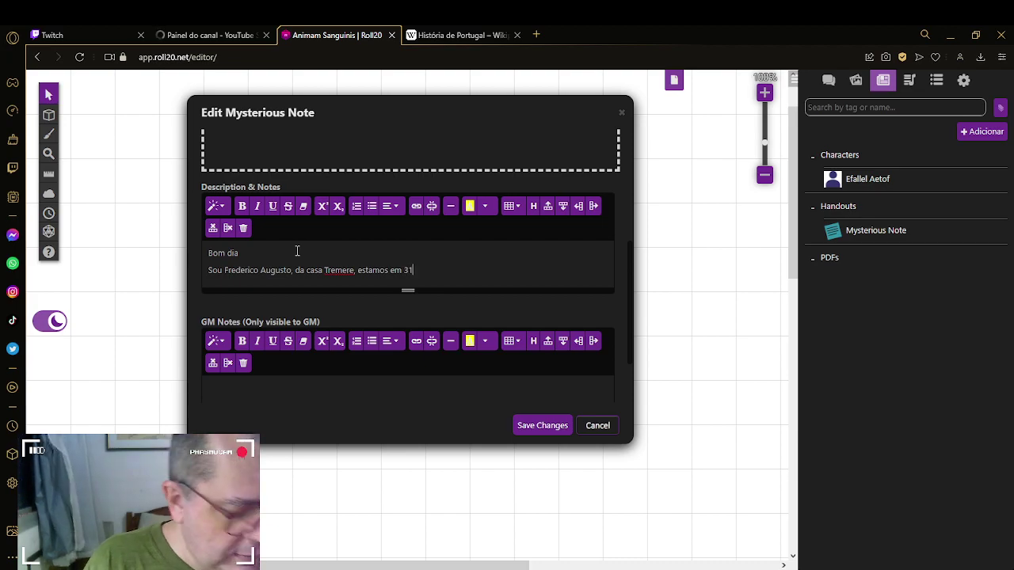
pyautogui.write(' de dezembro de')
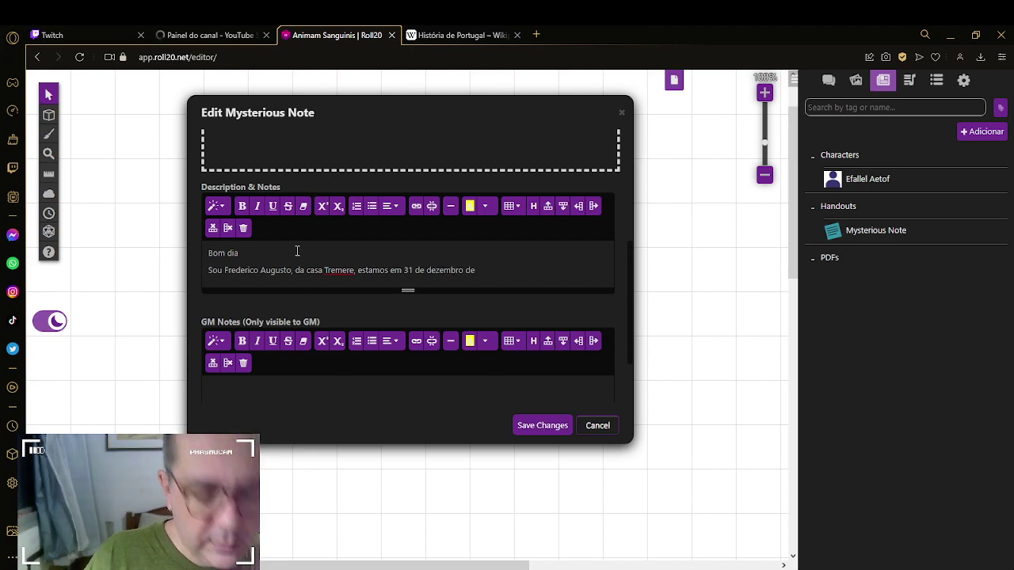
pyautogui.write(' 1974')
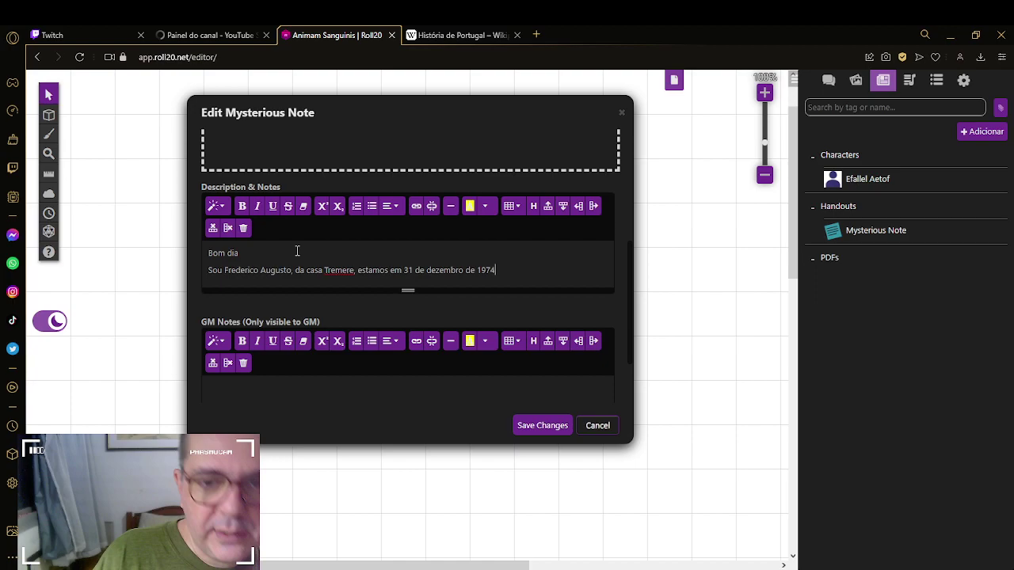
# Step: Switch to the Wikipedia article on Portugal's history and review the passages around the Revolução dos Cravos for dates
pyautogui.click(475, 34)
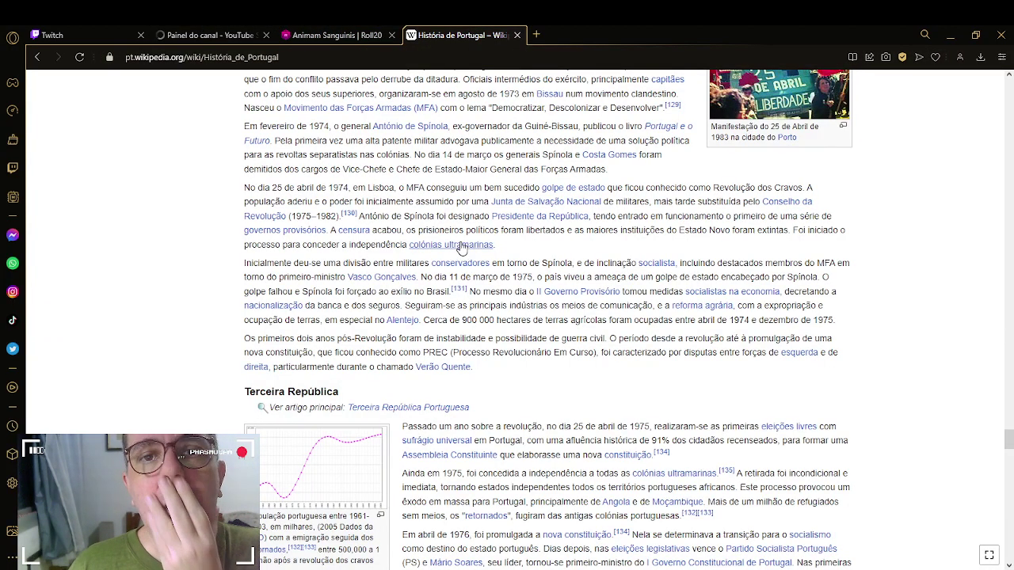
pyautogui.scroll(1, 456, 242)
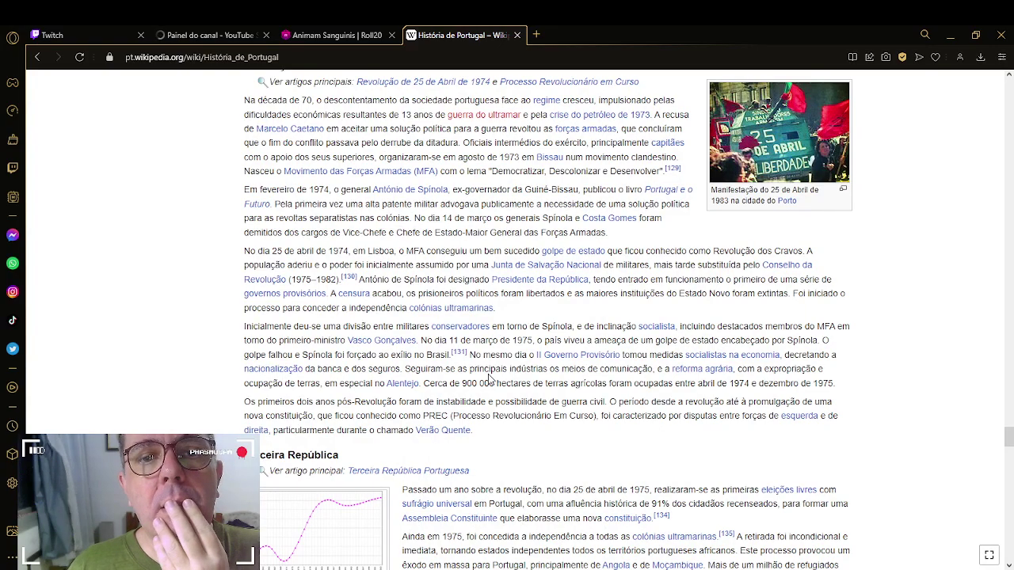
pyautogui.scroll(3, 490, 381)
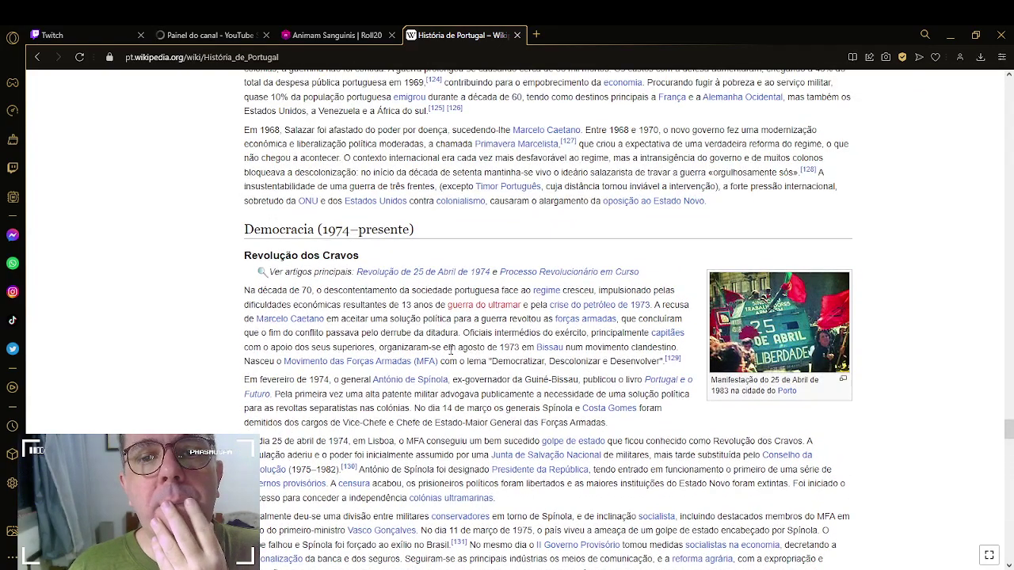
pyautogui.scroll(4, 475, 373)
pyautogui.scroll(-3, 450, 349)
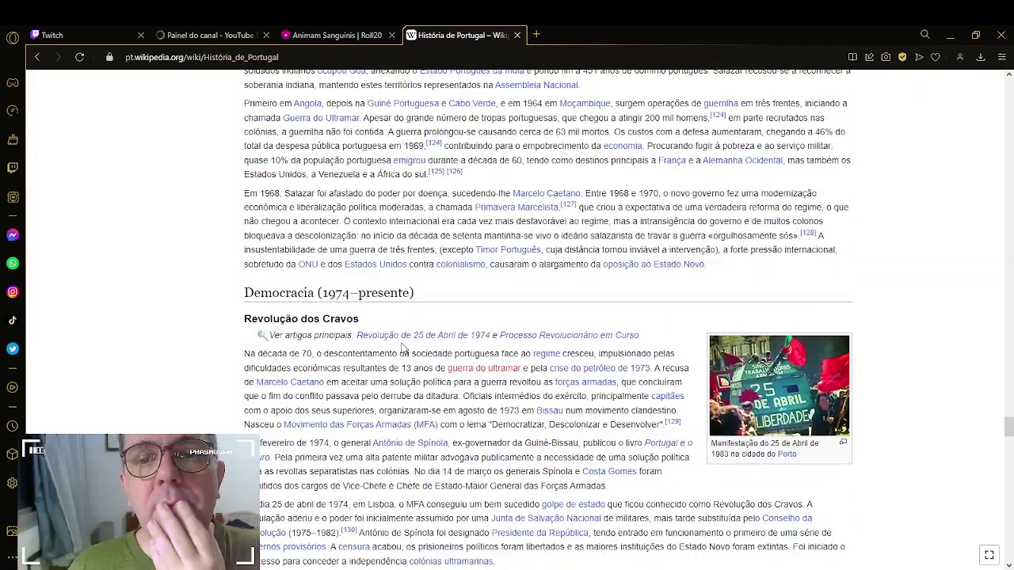
pyautogui.scroll(-1, 403, 348)
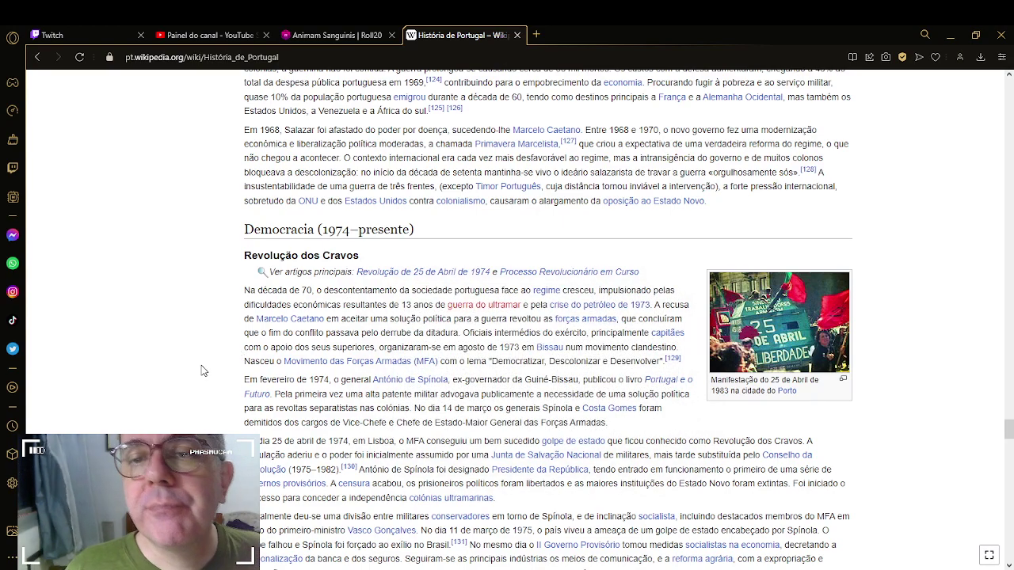
pyautogui.scroll(-1, 204, 373)
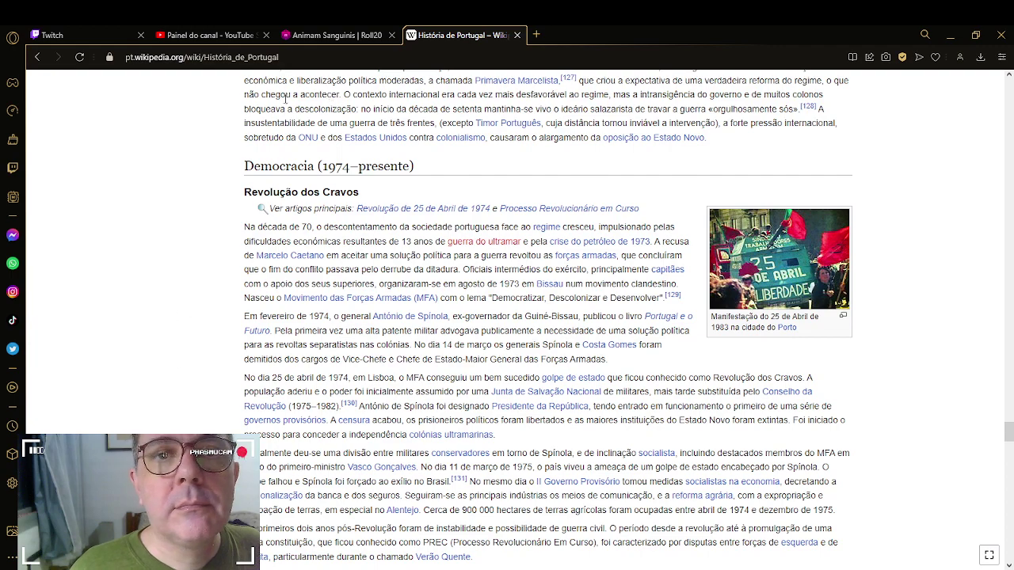
# Step: Back in the Roll20 note, change the date's year to 1973 after rechecking the Wikipedia article, and continue the sentence with ", nosso"
pyautogui.click(331, 37)
pyautogui.click(547, 263)
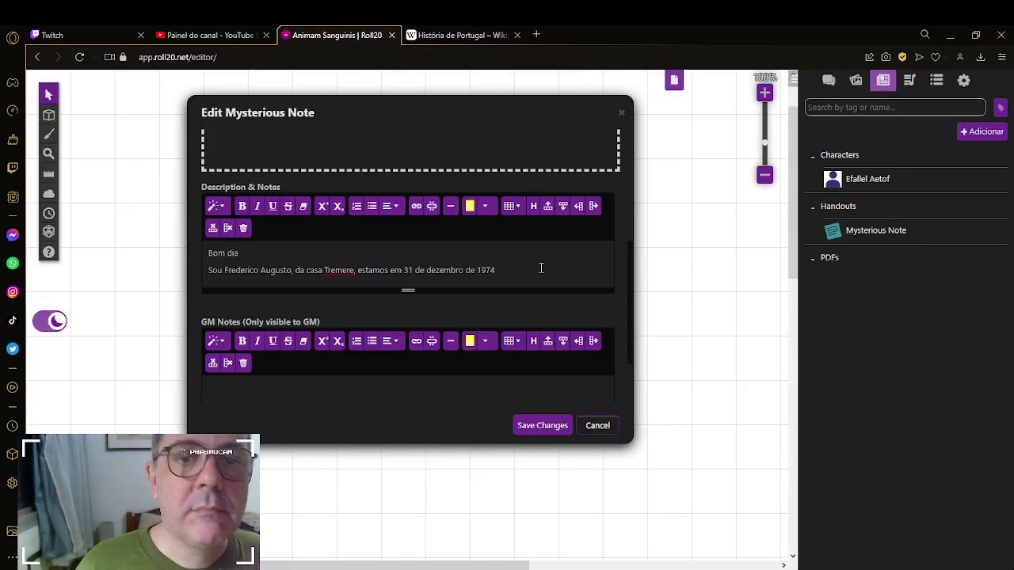
pyautogui.write('.')
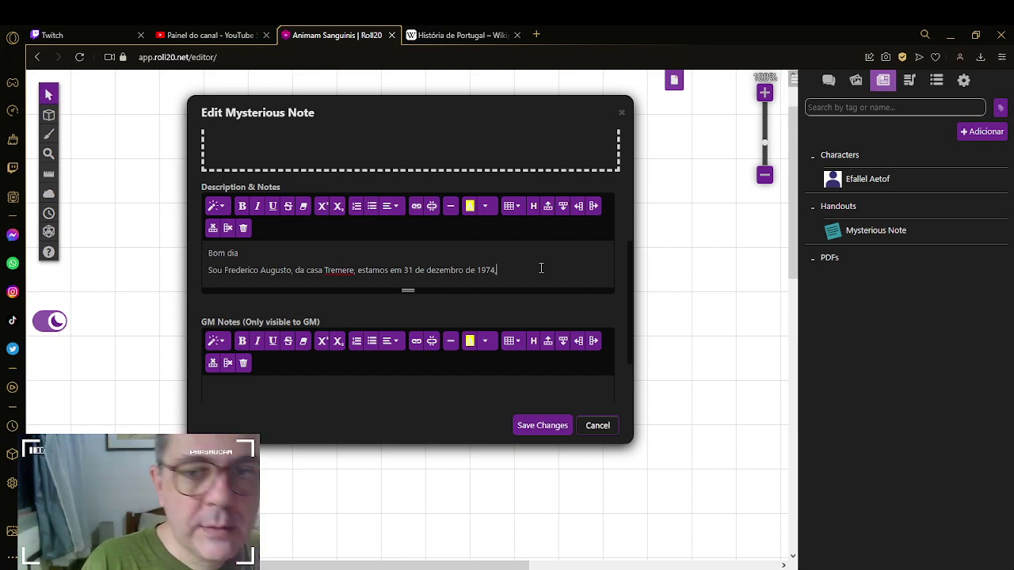
pyautogui.press('BackSpace')
pyautogui.write(',')
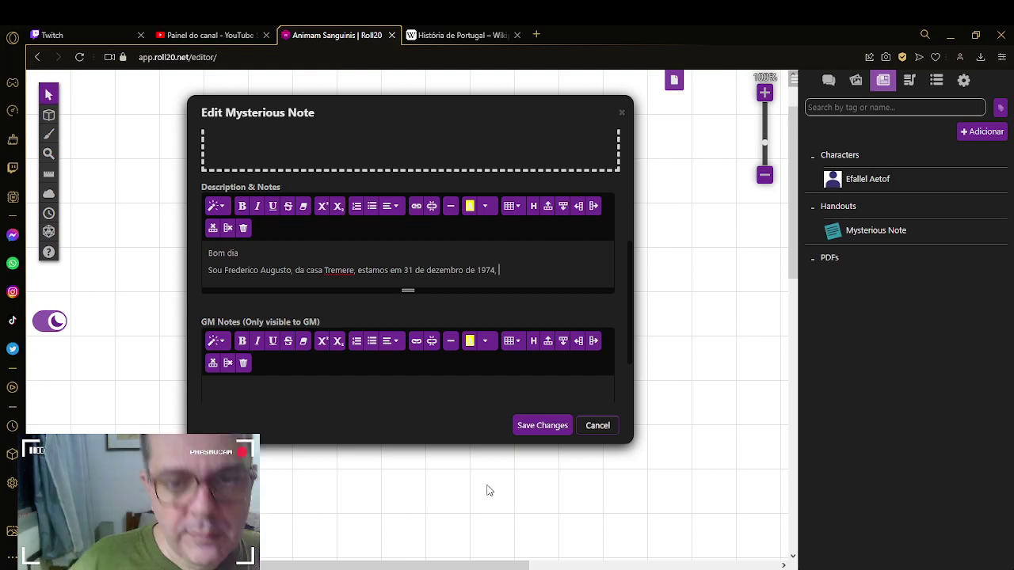
pyautogui.click(464, 33)
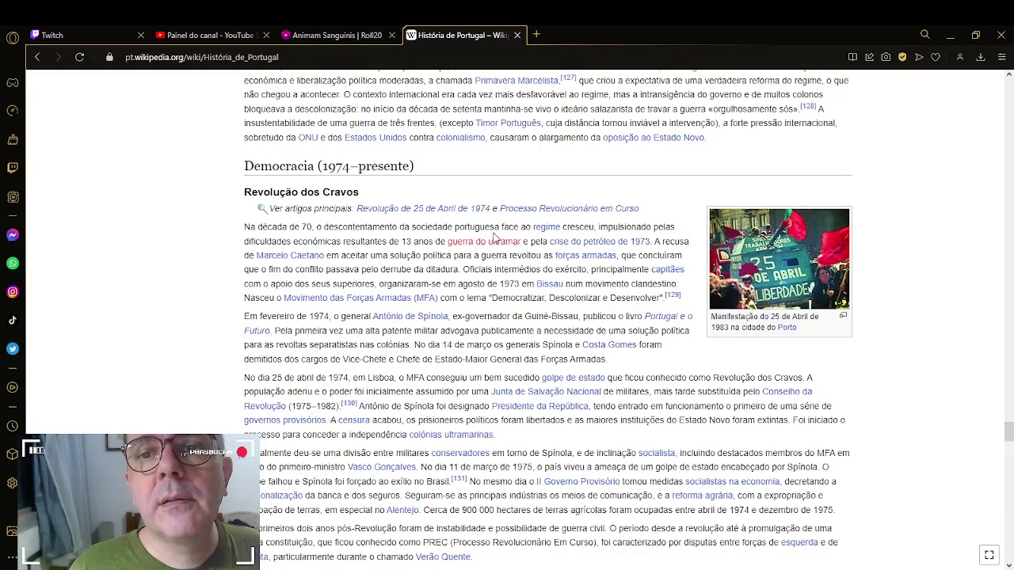
pyautogui.click(314, 40)
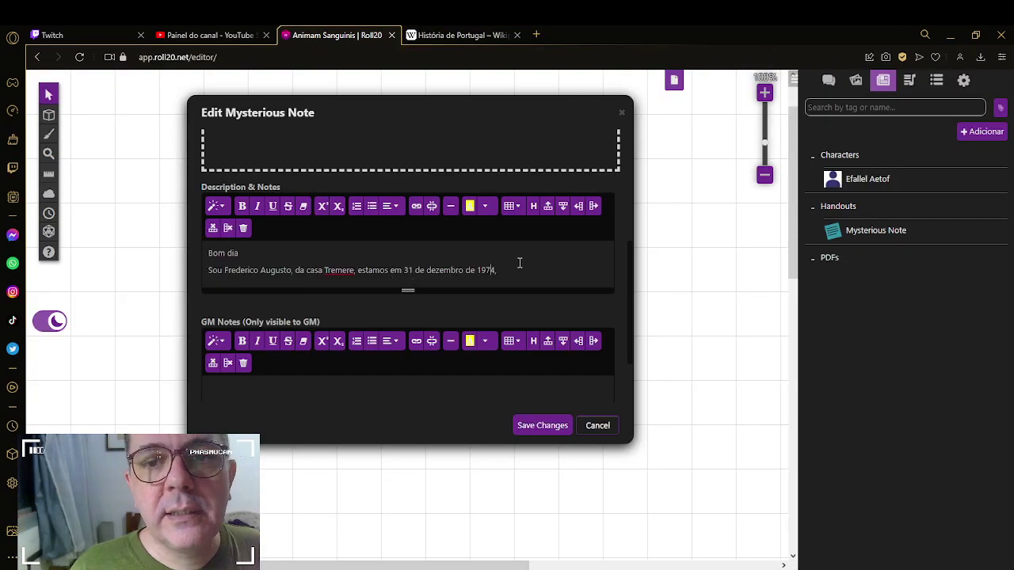
pyautogui.press('BackSpace')
pyautogui.press('BackSpace')
pyautogui.write('3, ')
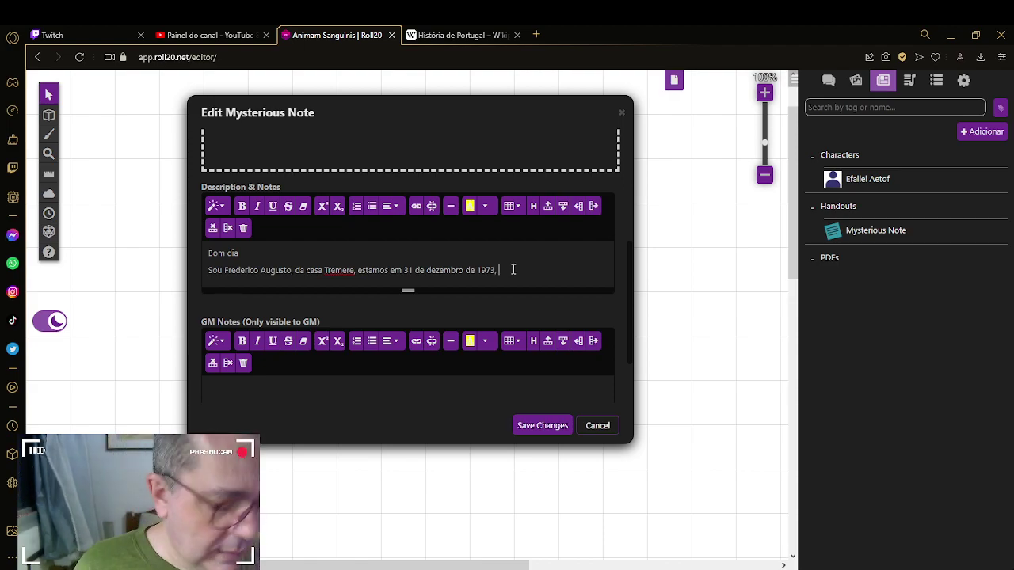
pyautogui.write('nosso')
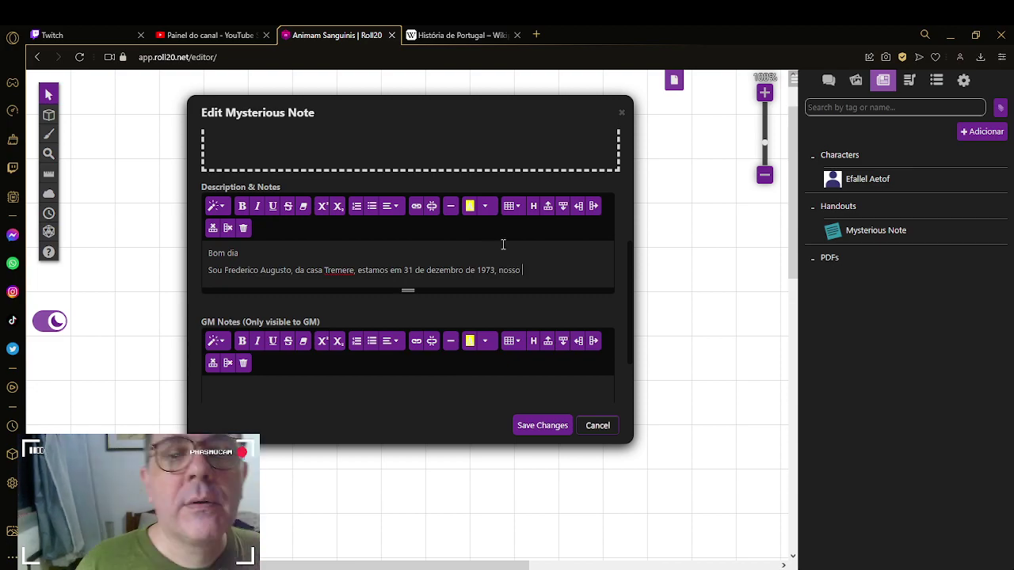
# Step: Copy the date "31 de dezembro de 1973" from the introduction sentence to the end of the "Bom dia" line
pyautogui.click(261, 255)
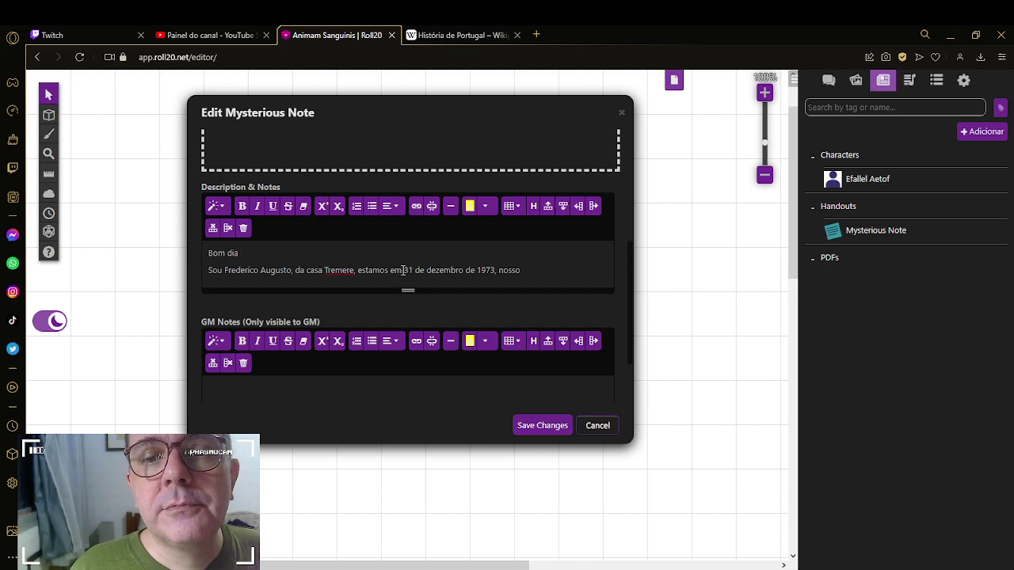
pyautogui.moveTo(403, 270); pyautogui.dragTo(496, 271)
pyautogui.hotkey('ctrl', 'c')
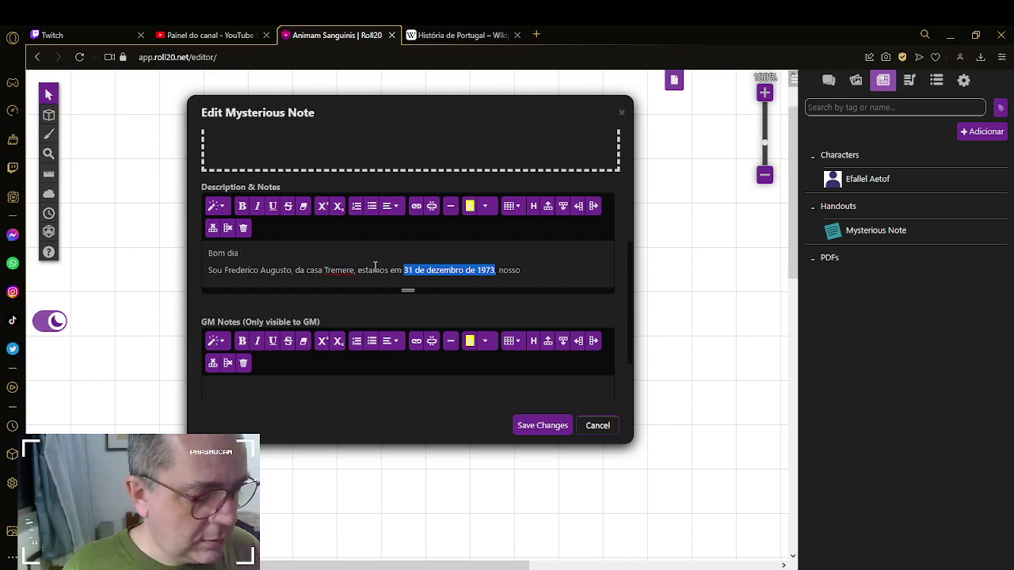
pyautogui.click(289, 253)
pyautogui.hotkey('ctrl', 'v')
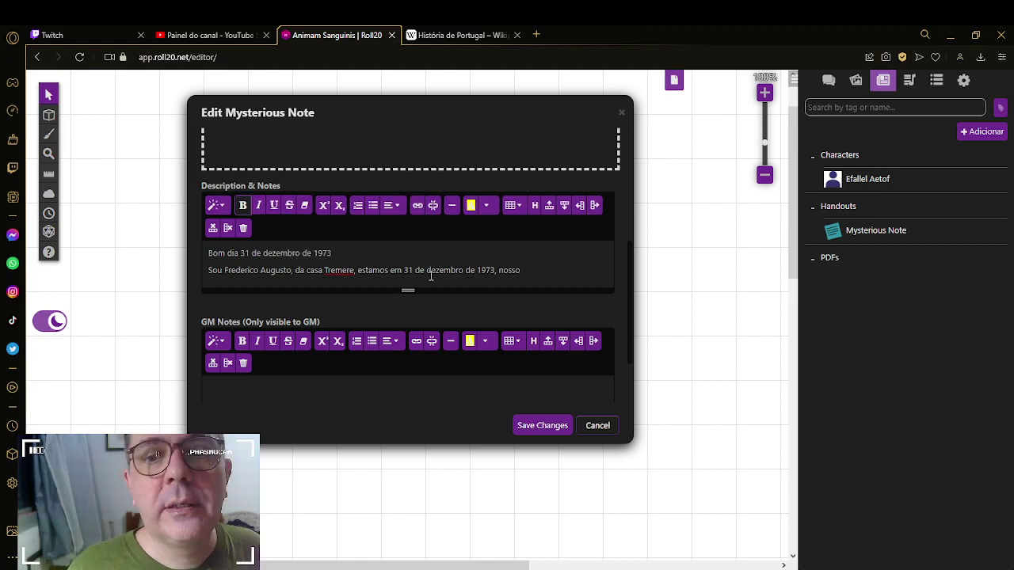
# Step: Delete "em 31 de dezembro de 1973, nosso" from the introduction sentence, keeping the text up to "estamos"
pyautogui.doubleClick(408, 270)
pyautogui.moveTo(418, 266); pyautogui.dragTo(527, 270)
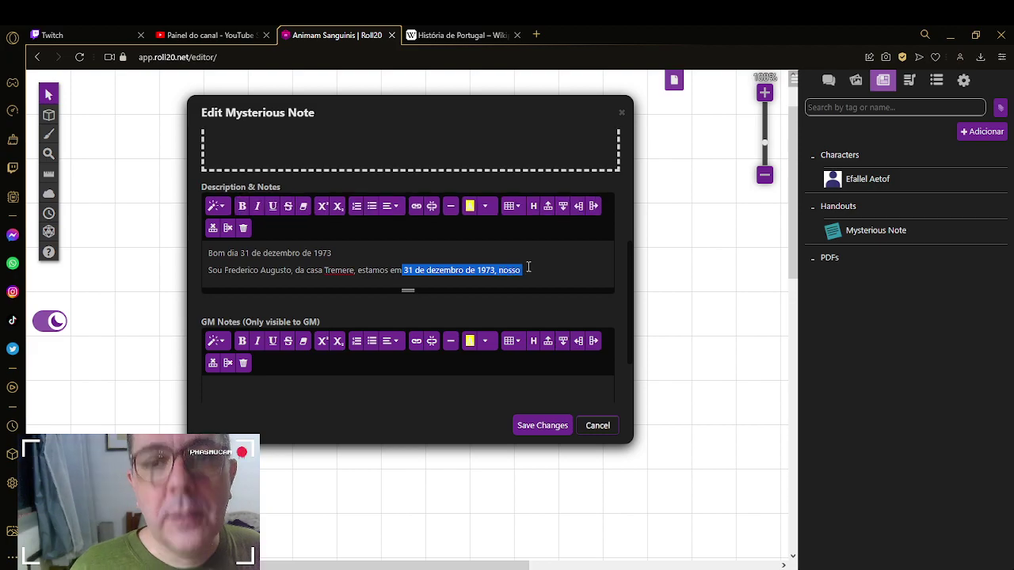
pyautogui.press('BackSpace')
pyautogui.press('BackSpace')
pyautogui.press('BackSpace')
pyautogui.press('BackSpace')
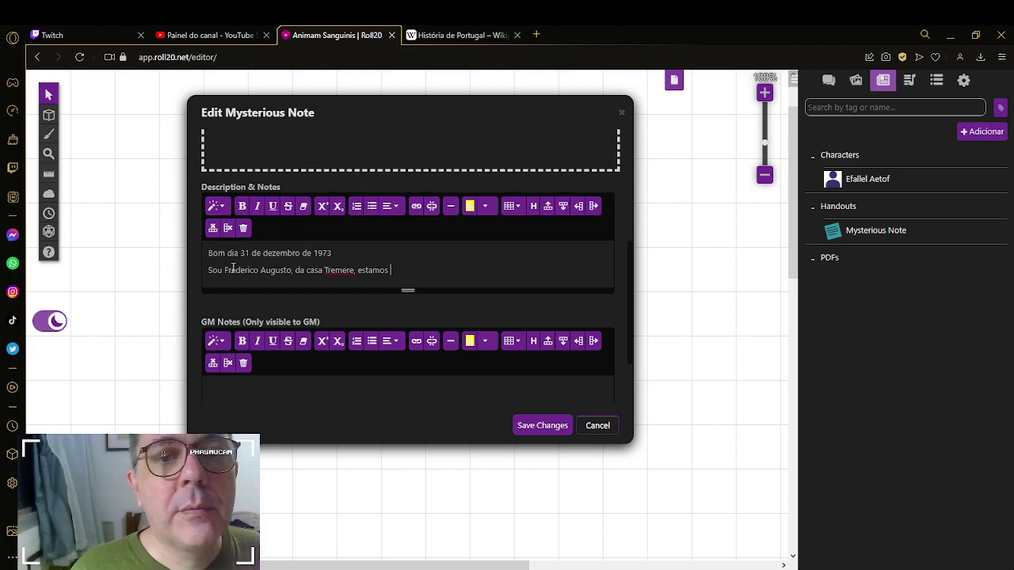
# Step: Move the date after "Bom dia" onto its own line and put "Portugal" in front of it
pyautogui.click(339, 253)
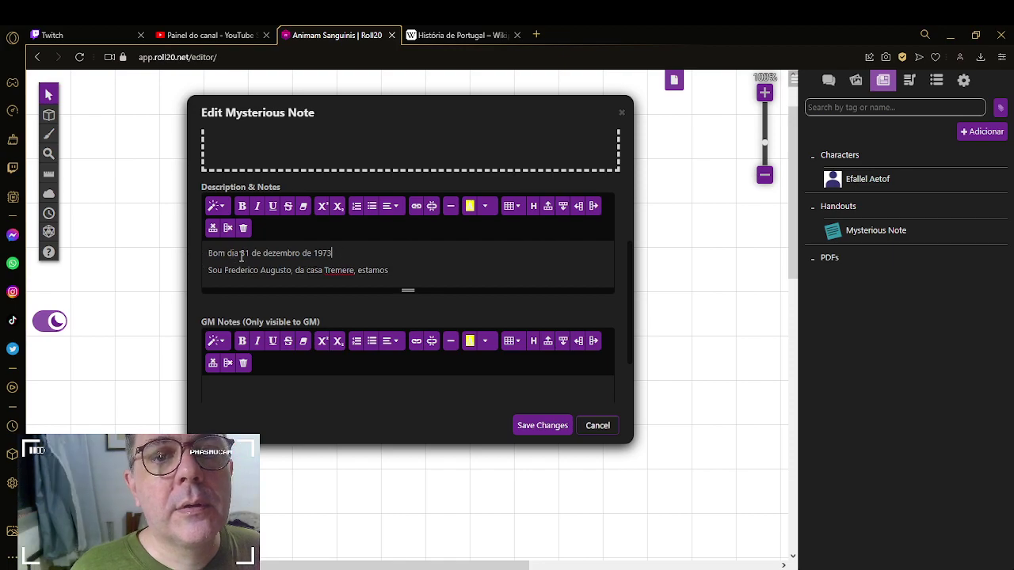
pyautogui.click(241, 254)
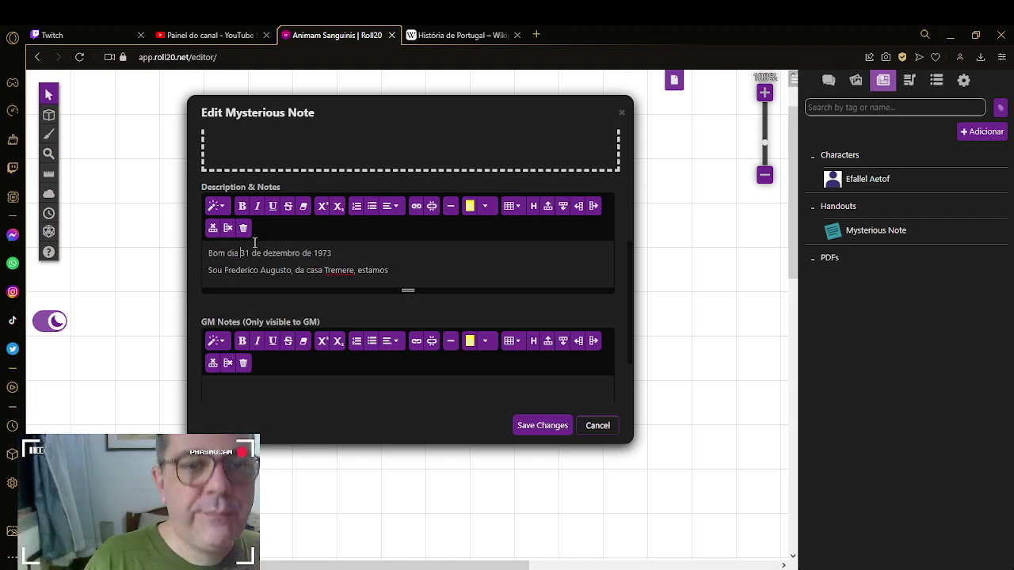
pyautogui.press('Return')
pyautogui.write('Portugal')
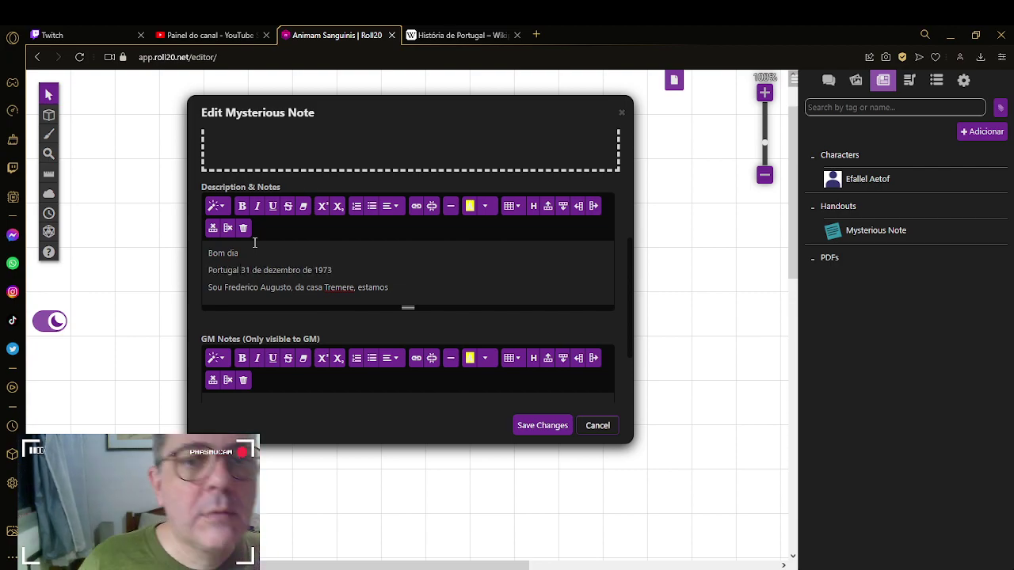
# Step: Continue the introduction sentence after "estamos" with "em péssimas condições", with the accent on "péssimas"
pyautogui.click(410, 291)
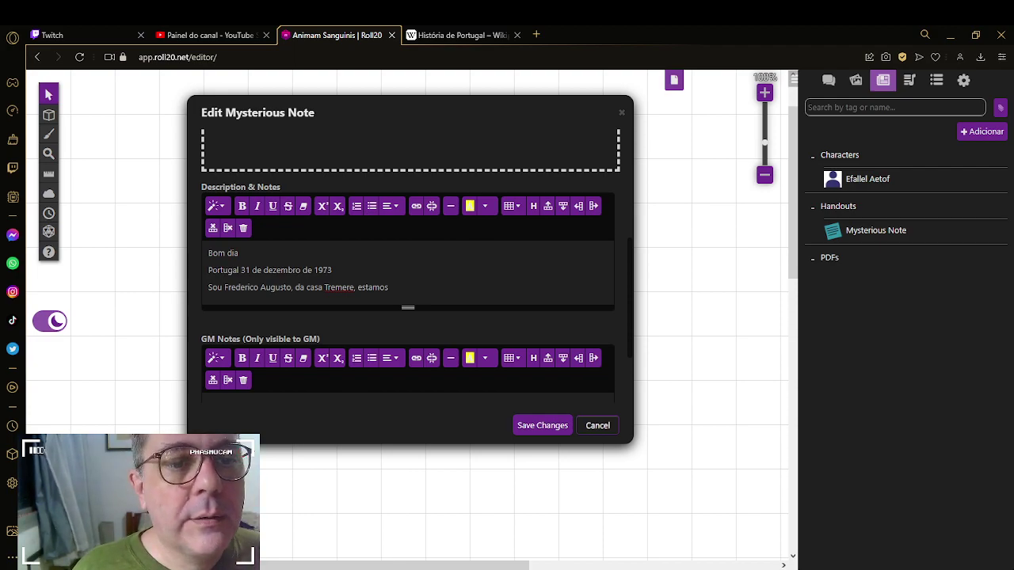
pyautogui.click(393, 292)
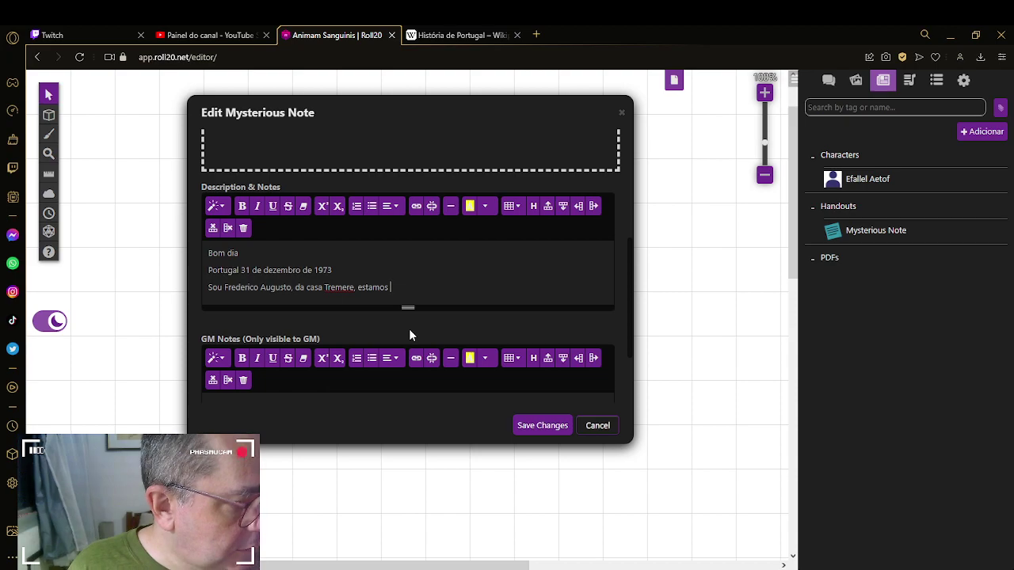
pyautogui.write('em')
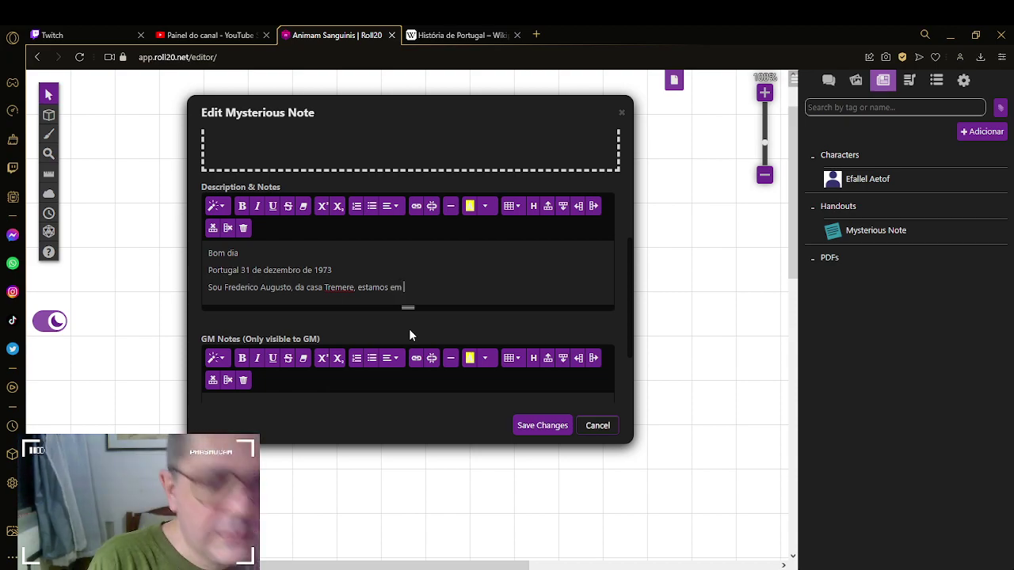
pyautogui.write(' p')
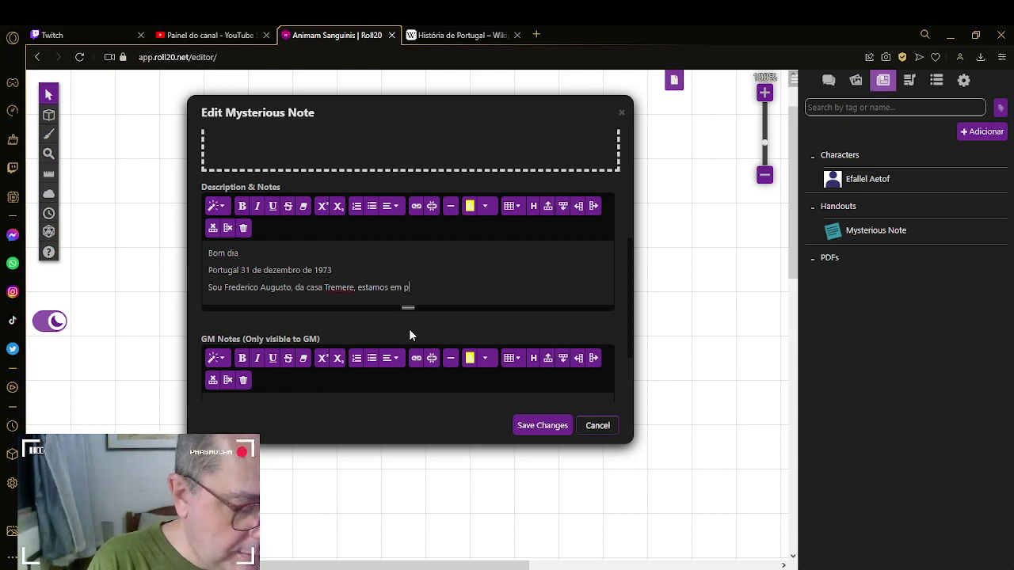
pyautogui.write('essimas ')
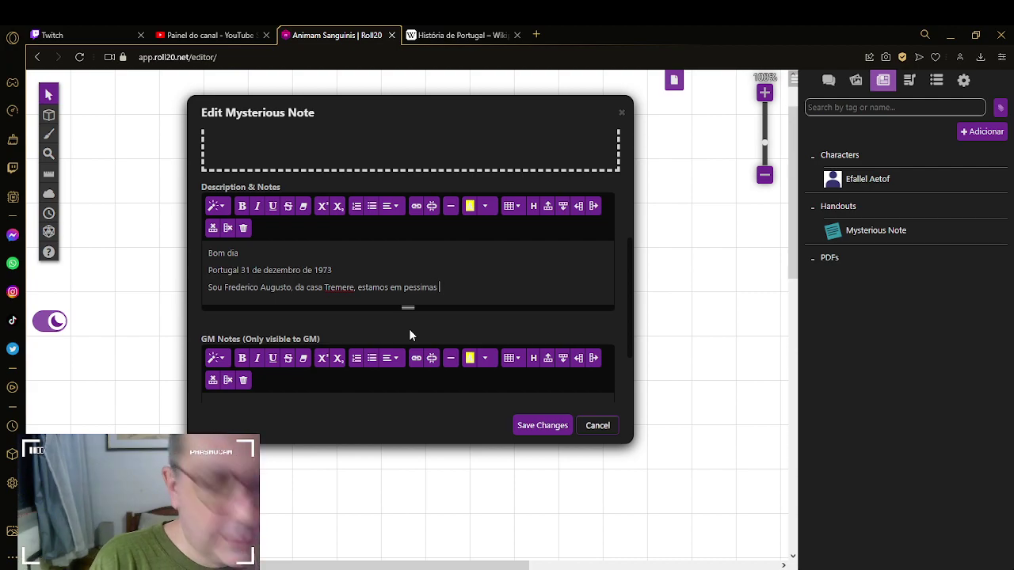
pyautogui.write('condições')
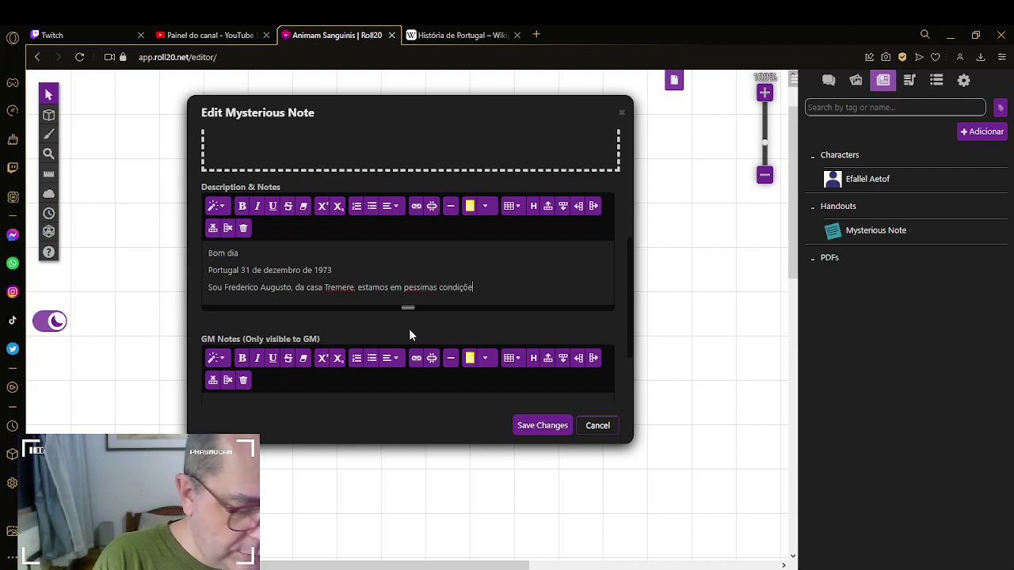
pyautogui.doubleClick(421, 288)
pyautogui.write('péssimas')
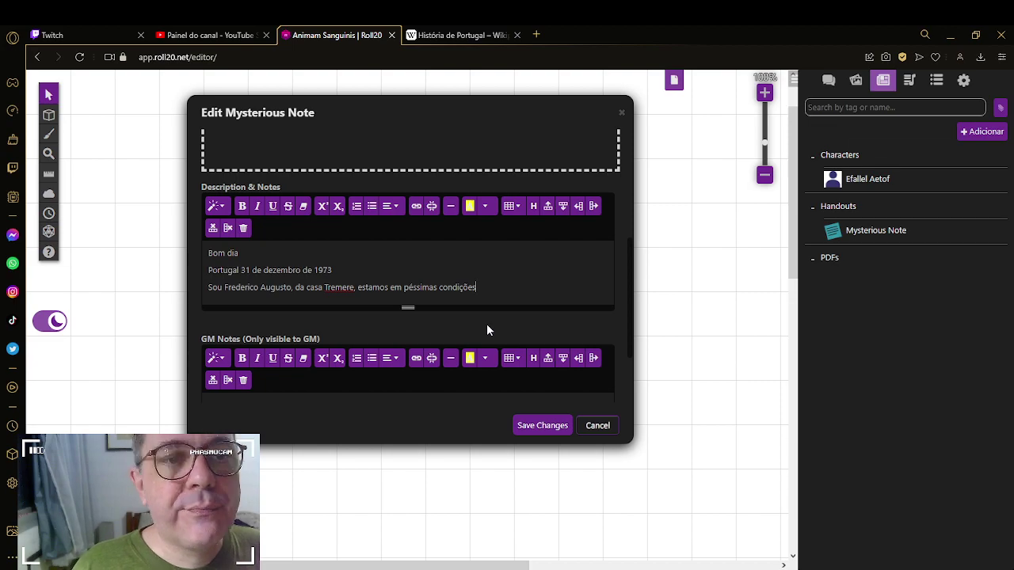
# Step: Continue the introduction sentence after "condições" with ", a guerra além mar esta esgotando o pais e"
pyautogui.write(', ')
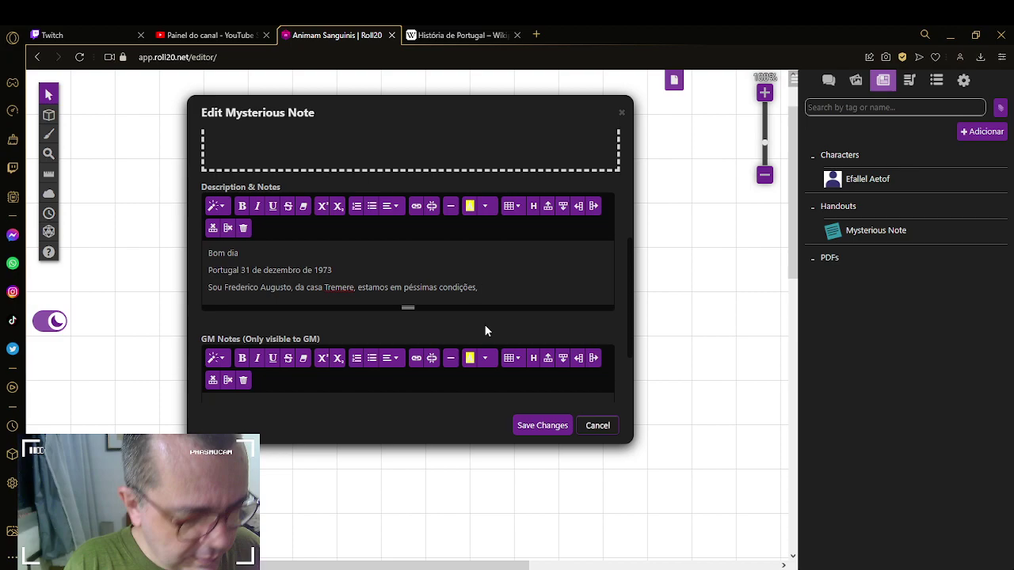
pyautogui.write('a gue')
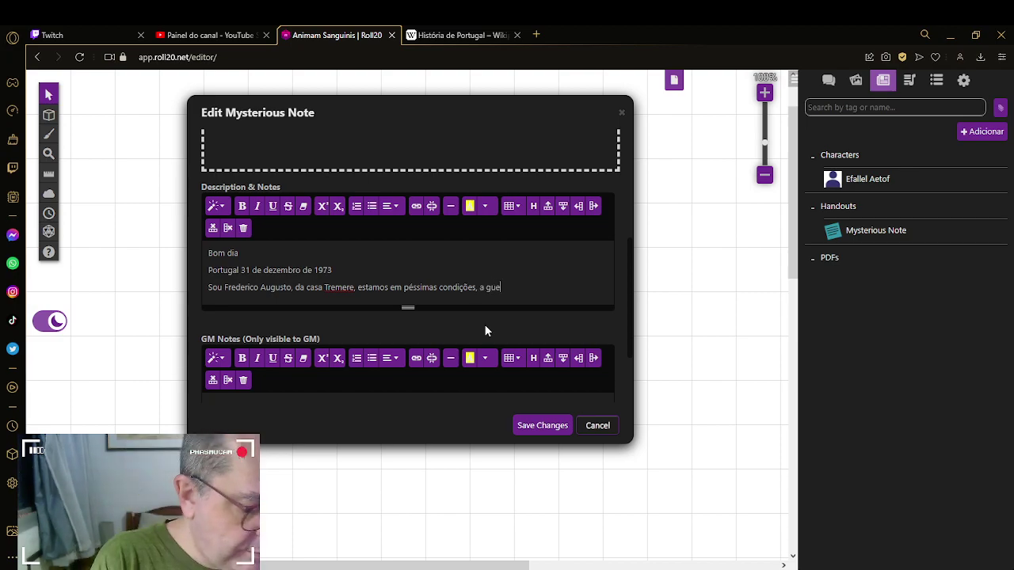
pyautogui.write('rra al')
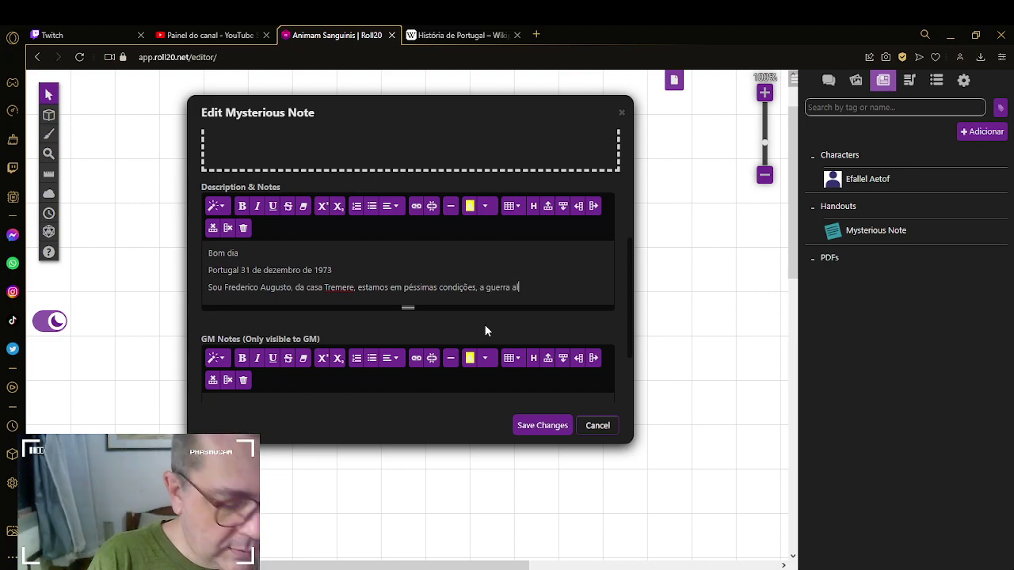
pyautogui.write('ém mar')
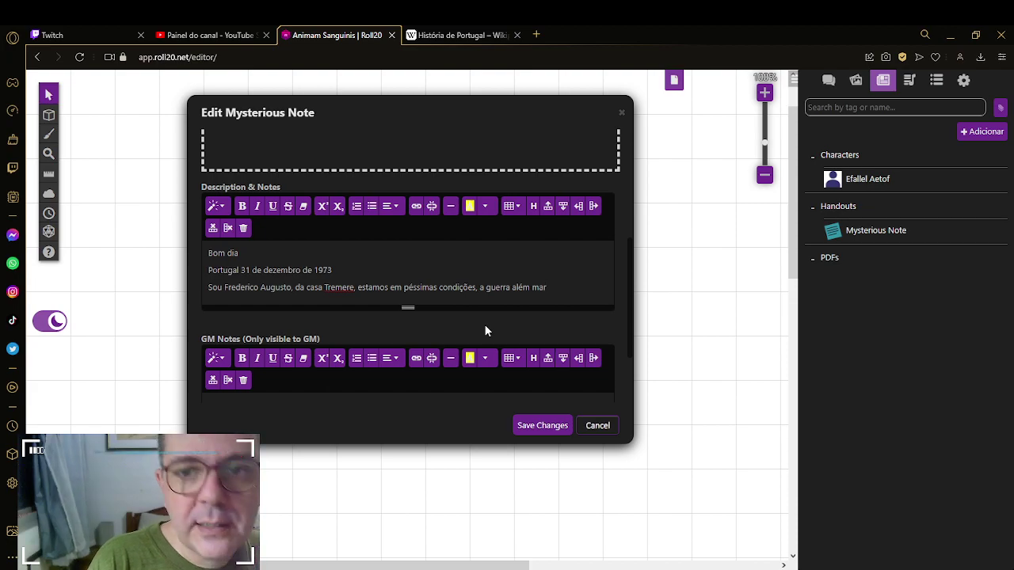
pyautogui.write(' es')
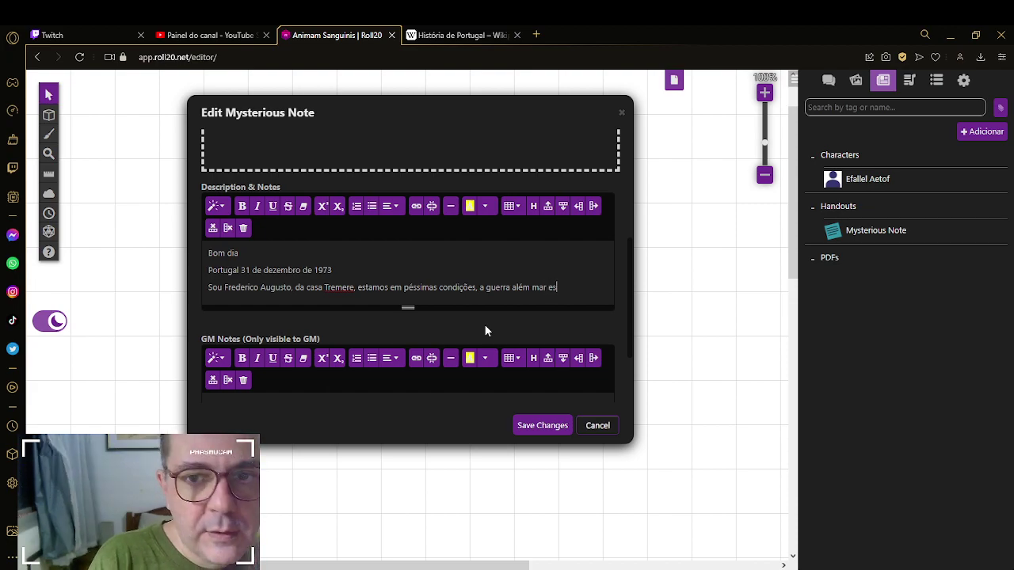
pyautogui.write('ta esgott')
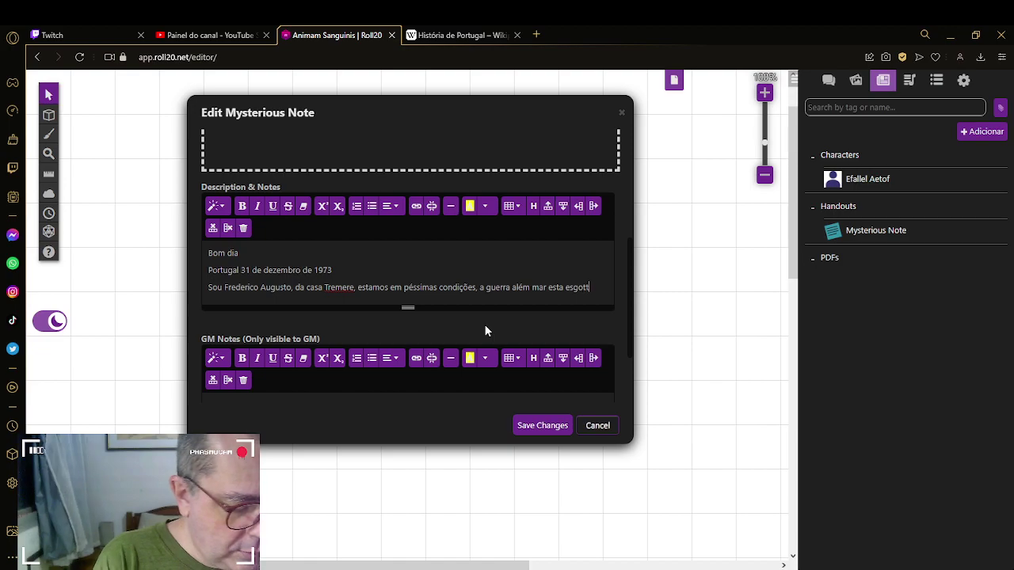
pyautogui.press('BackSpace')
pyautogui.write('a')
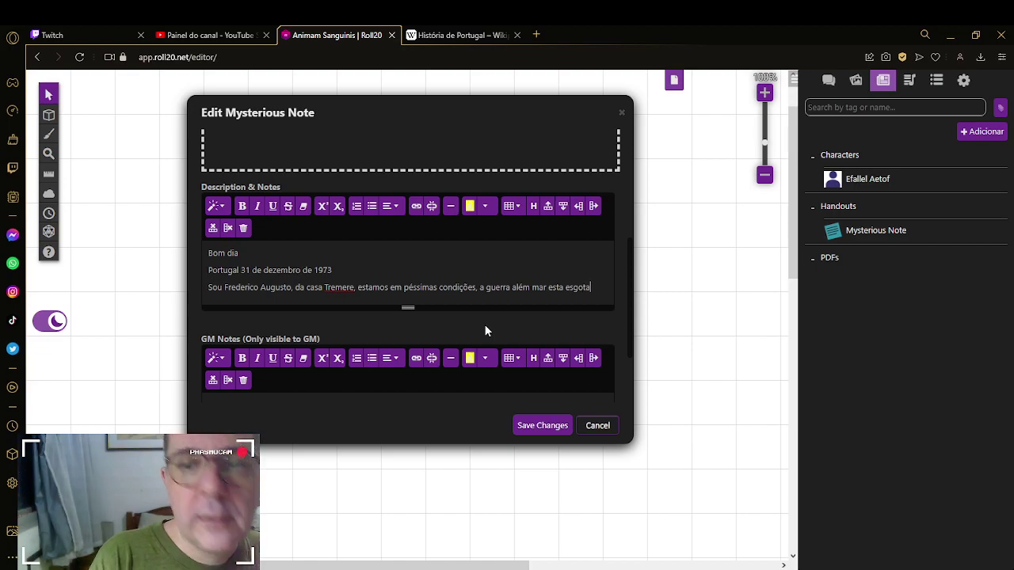
pyautogui.write('ndo o pais e ')
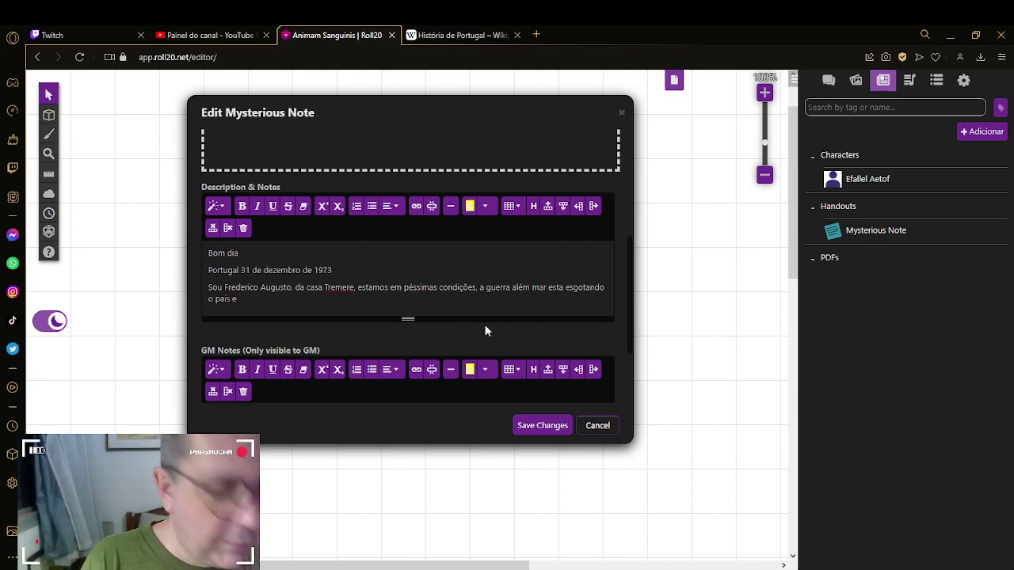
# Step: Add "a Camarilla," after "o pais e" in the introduction sentence, with a capital C in "Camarilla"
pyautogui.write('a ')
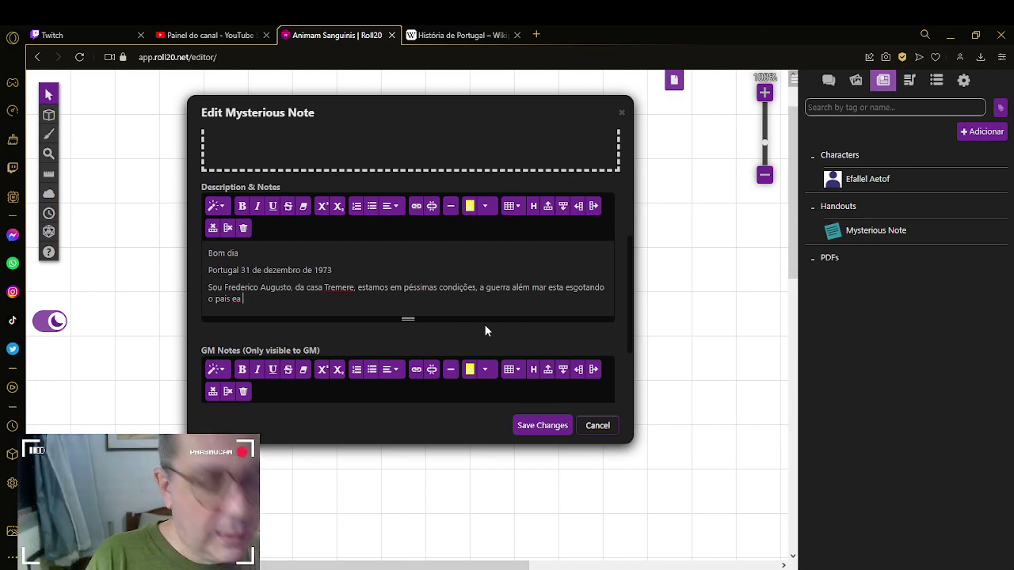
pyautogui.write('cama')
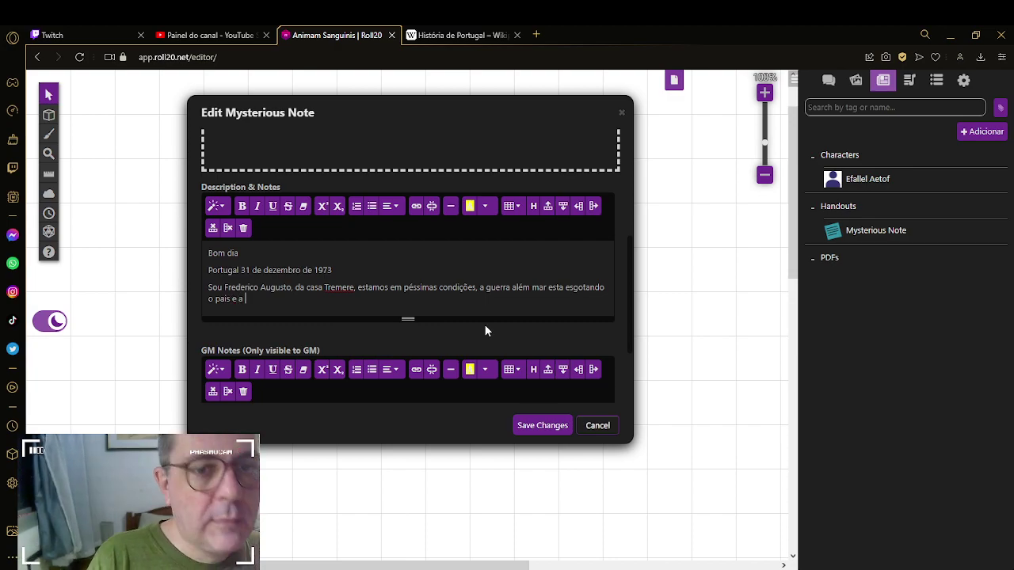
pyautogui.write('r')
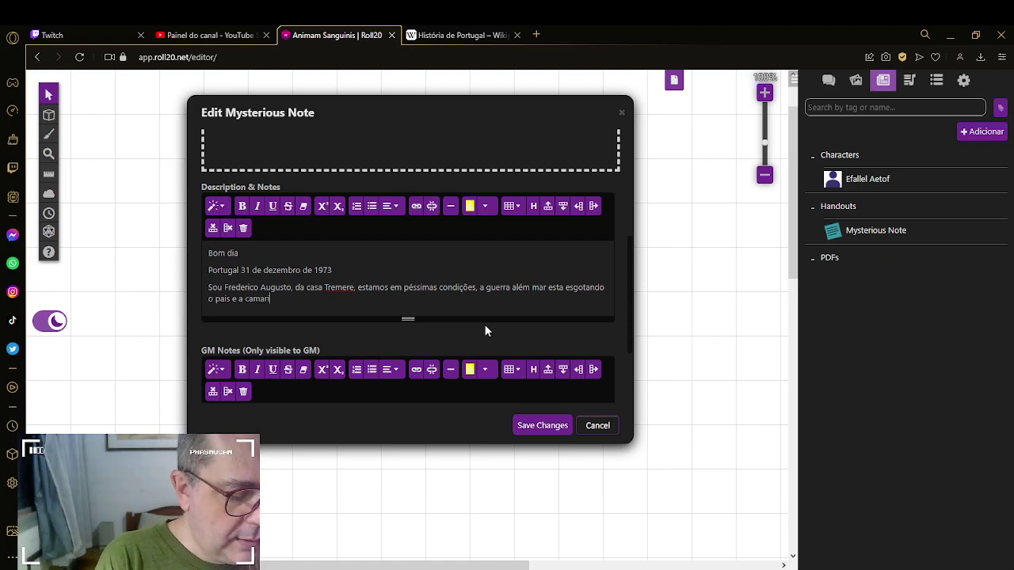
pyautogui.write('illa')
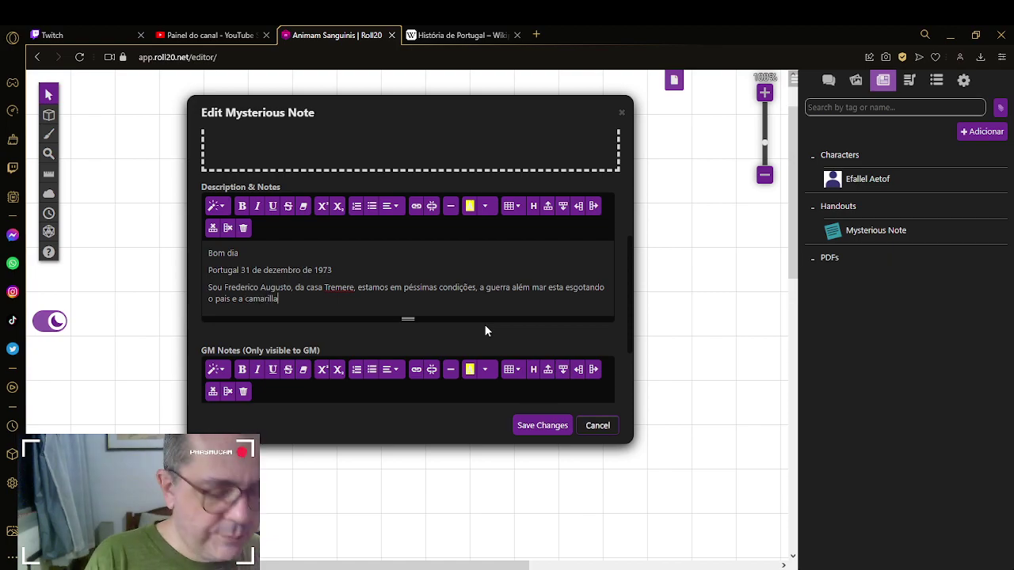
pyautogui.write(',')
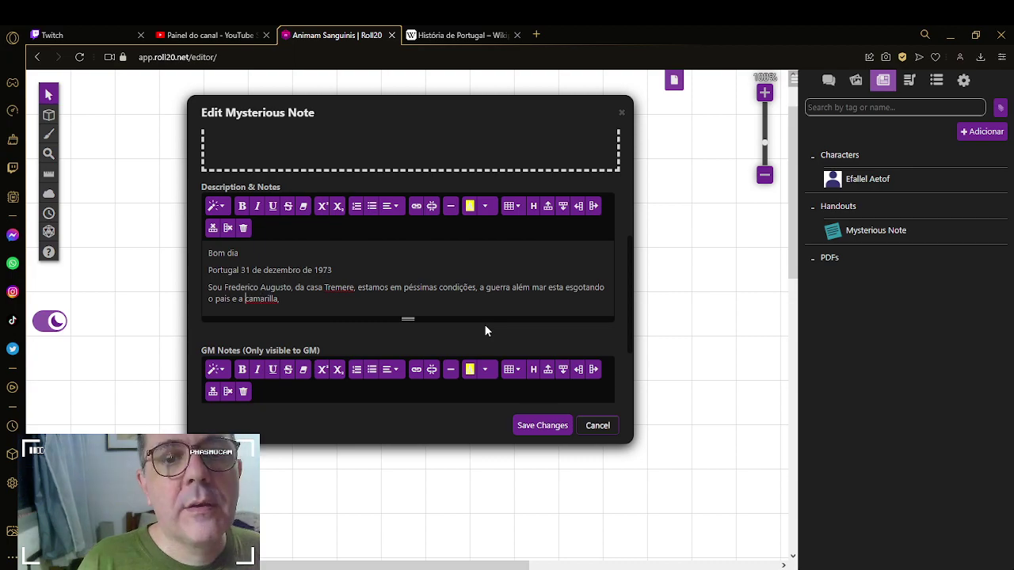
pyautogui.press('BackSpace')
pyautogui.press('Right')
pyautogui.press('Right')
pyautogui.press('Right')
pyautogui.press('Right')
pyautogui.press('Right')
pyautogui.press('Right')
pyautogui.press('Right')
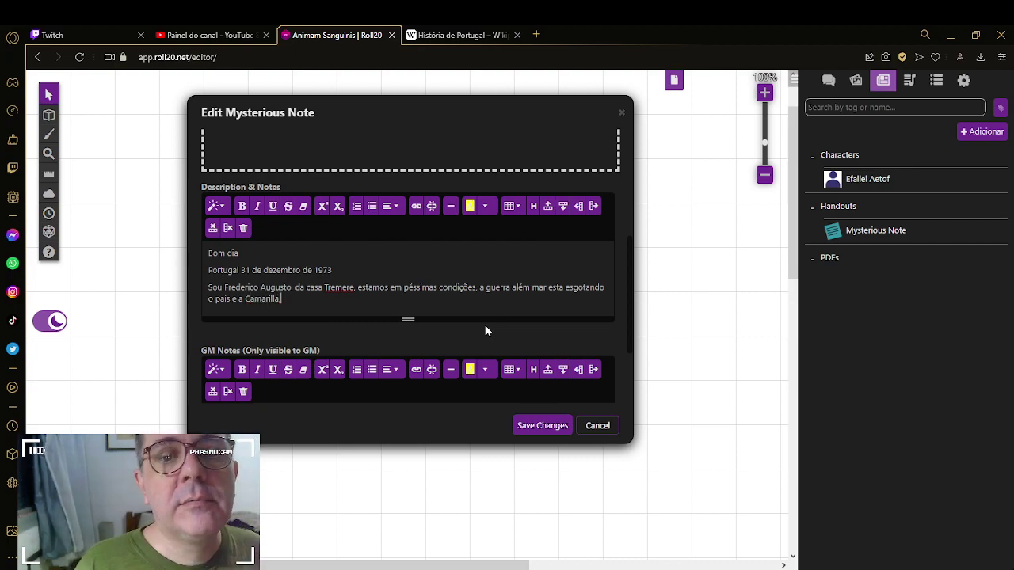
# Step: Continue the sentence after "Camarilla," with "pois e principe" followed by the prince character's first name and a surname
pyautogui.write('pois e principe')
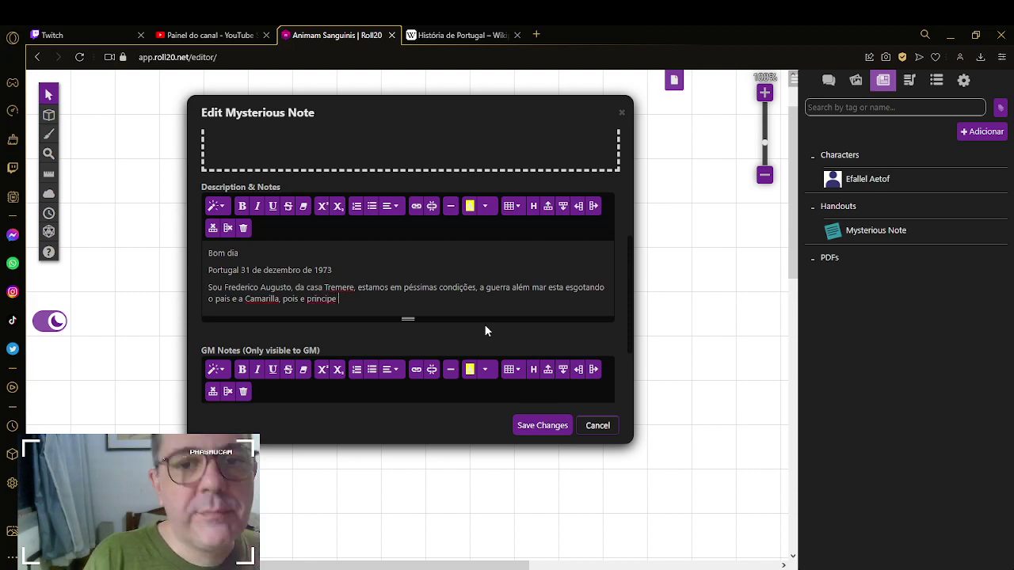
pyautogui.write(' Mano')
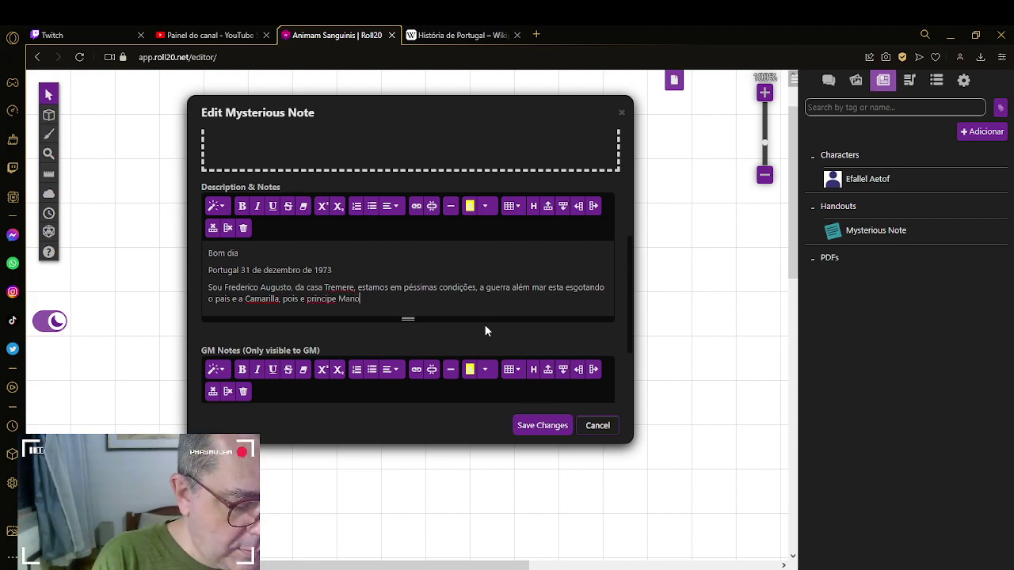
pyautogui.write('el Au')
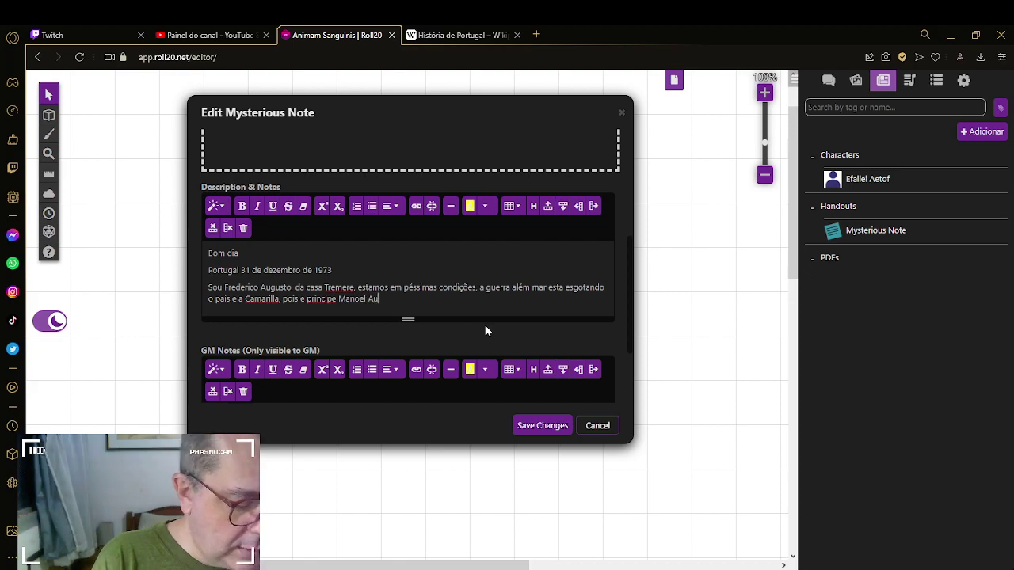
pyautogui.write('gusto')
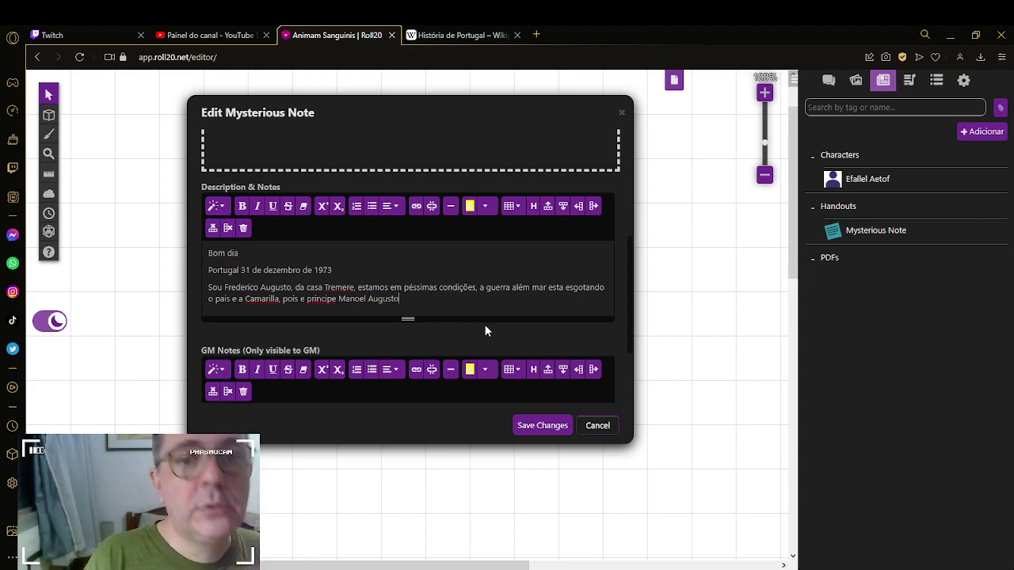
# Step: Replace the prince character's surname with a different, two-part surname, keeping the first name
pyautogui.press('BackSpace')
pyautogui.press('BackSpace')
pyautogui.press('BackSpace')
pyautogui.press('BackSpace')
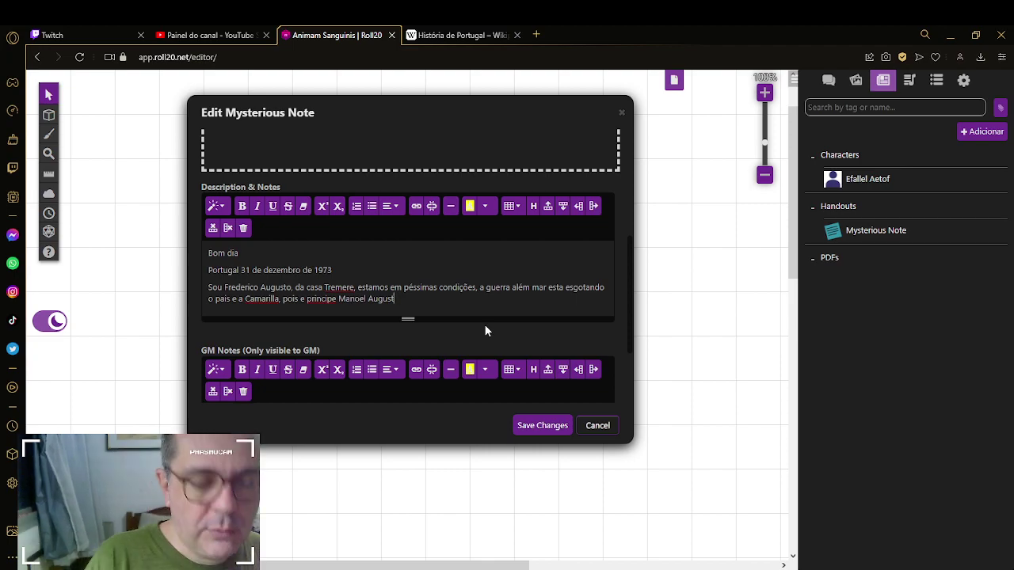
pyautogui.press('BackSpace')
pyautogui.press('BackSpace')
pyautogui.press('BackSpace')
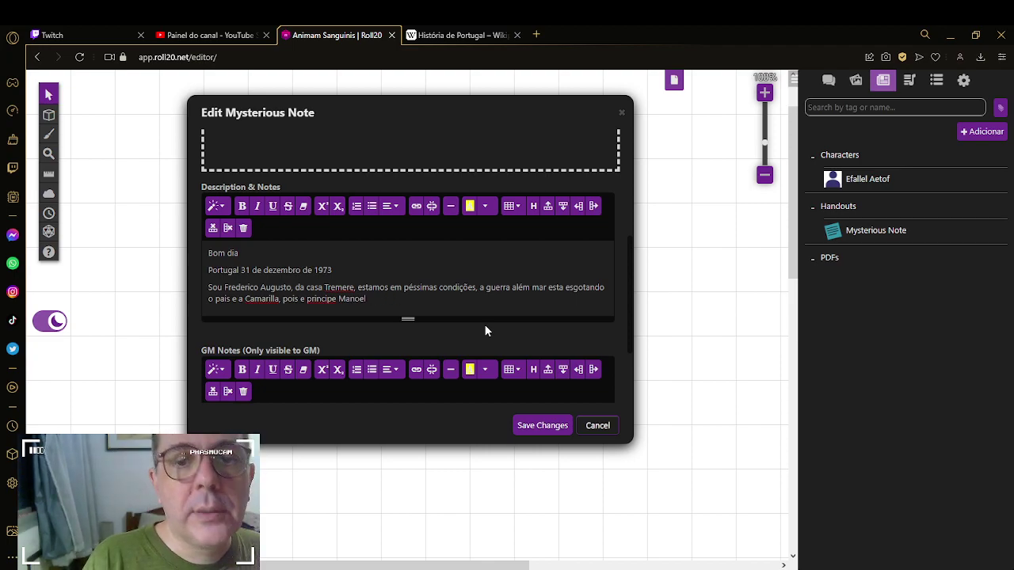
pyautogui.write('Abran')
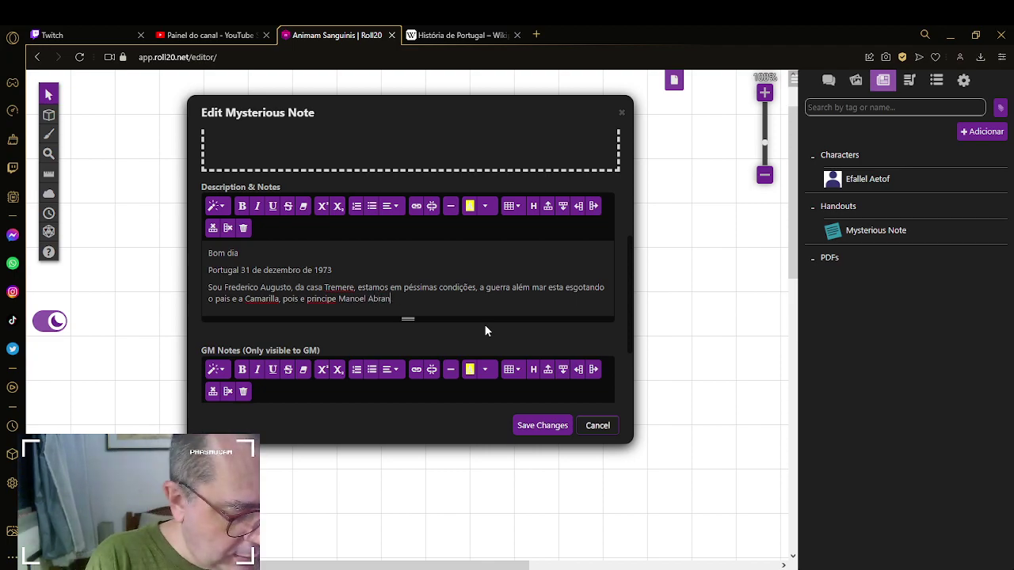
pyautogui.write('tes')
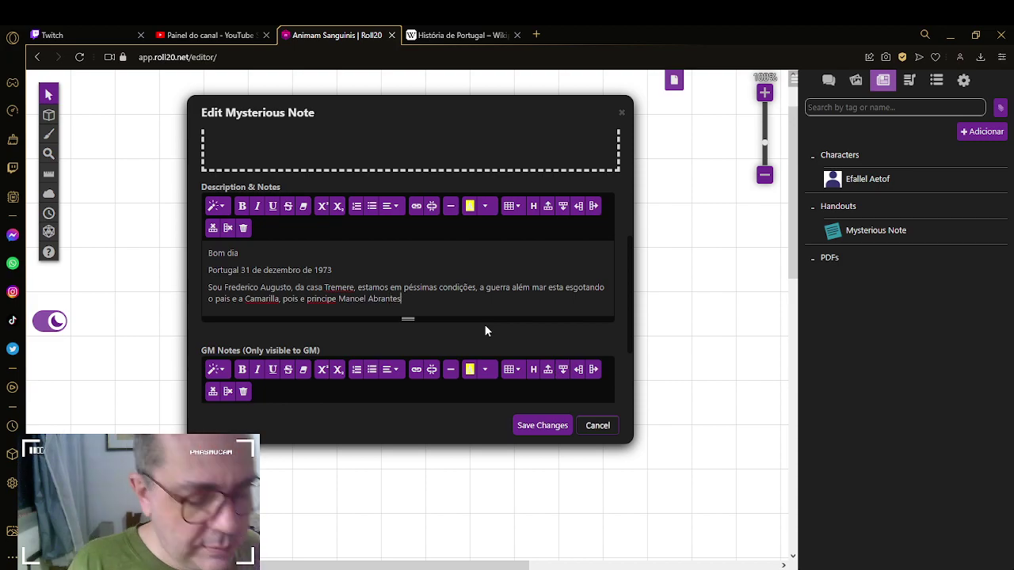
pyautogui.write(' Mor')
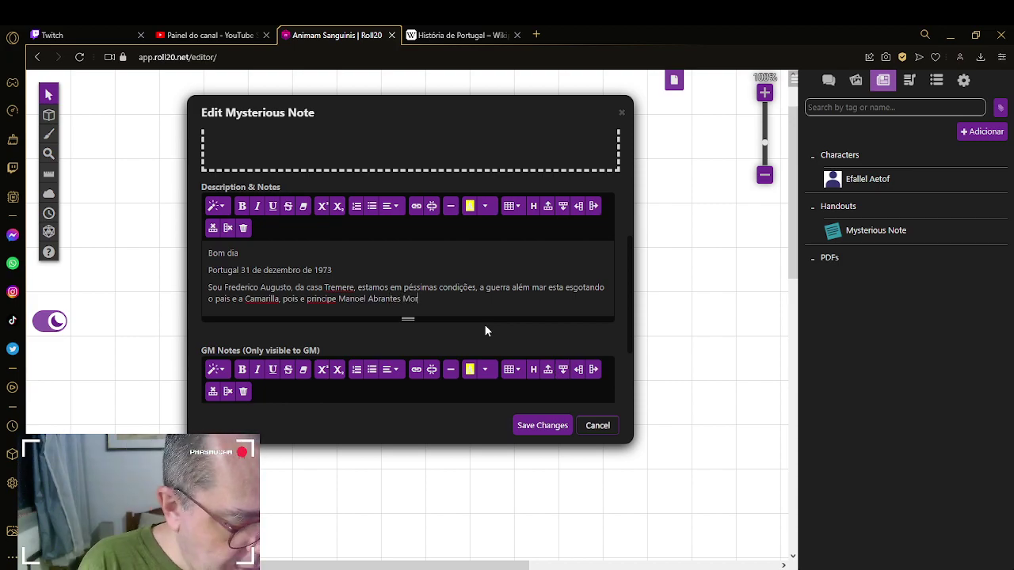
pyautogui.write('gado')
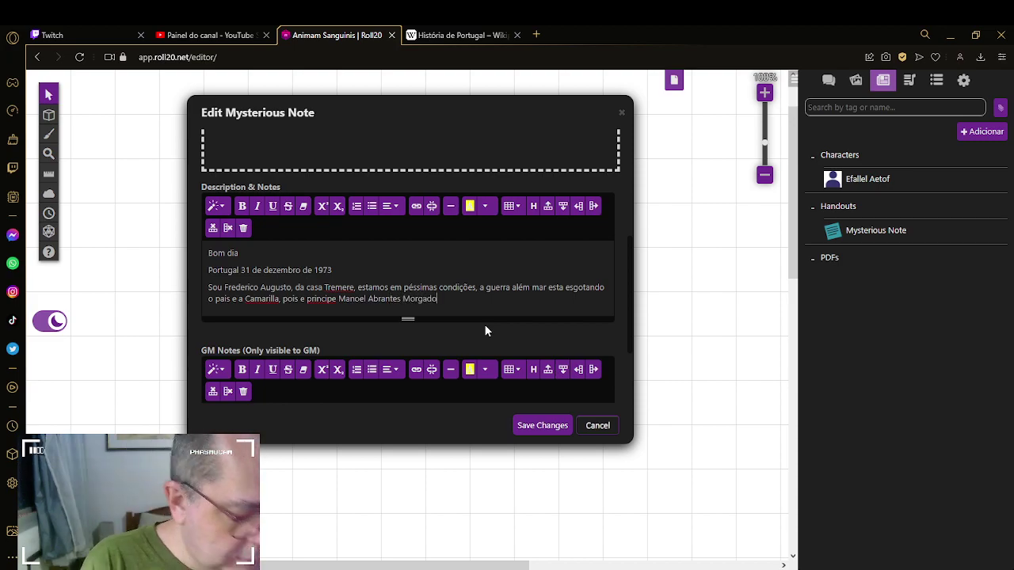
# Step: Correct "principe" to "príncipe" and return to the end of the sentence after the prince's name
pyautogui.doubleClick(323, 299)
pyautogui.press('Right')
pyautogui.click(446, 296)
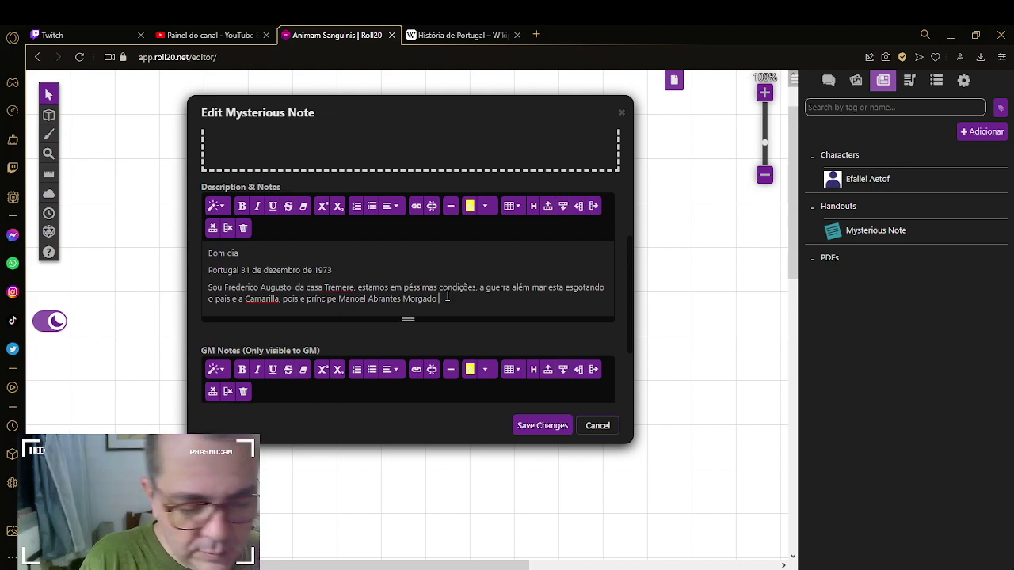
# Step: Continue the sentence after the prince's name with "tem relações bem complicadas com"
pyautogui.write('tem r')
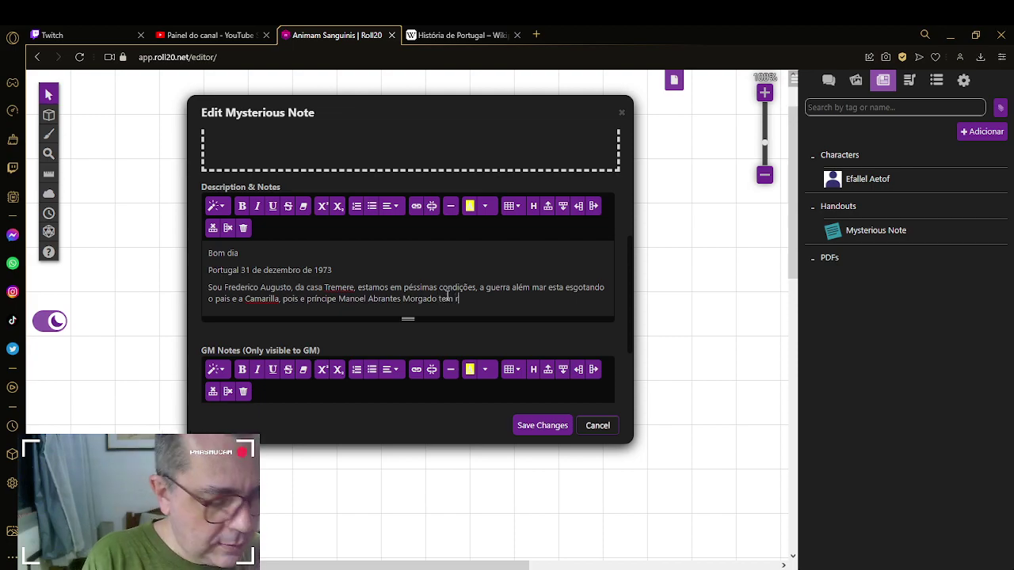
pyautogui.write('eal')
pyautogui.press('BackSpace')
pyautogui.press('BackSpace')
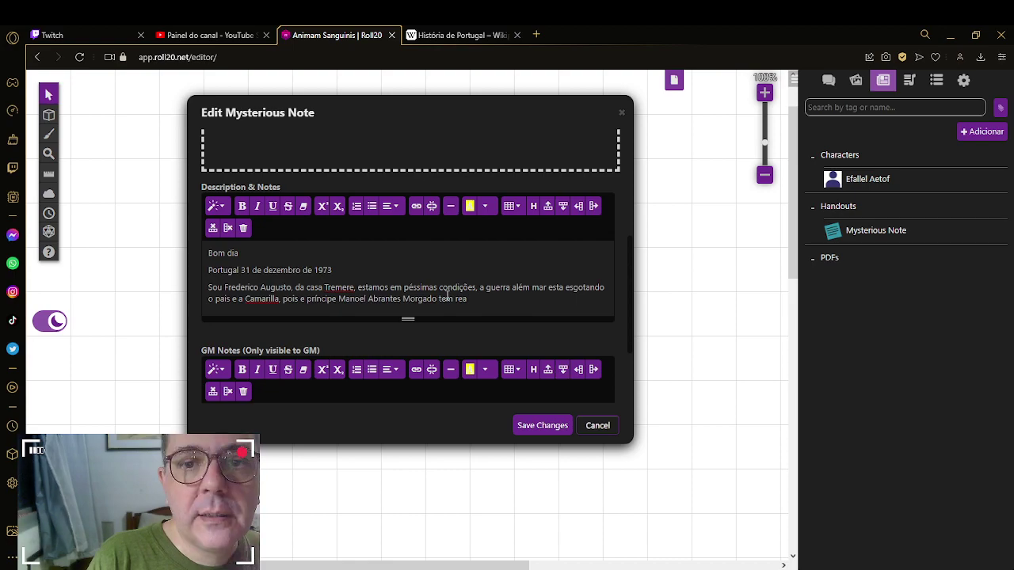
pyautogui.write('la, pois e príncipe Manoel Abrantes Morgado tem relações')
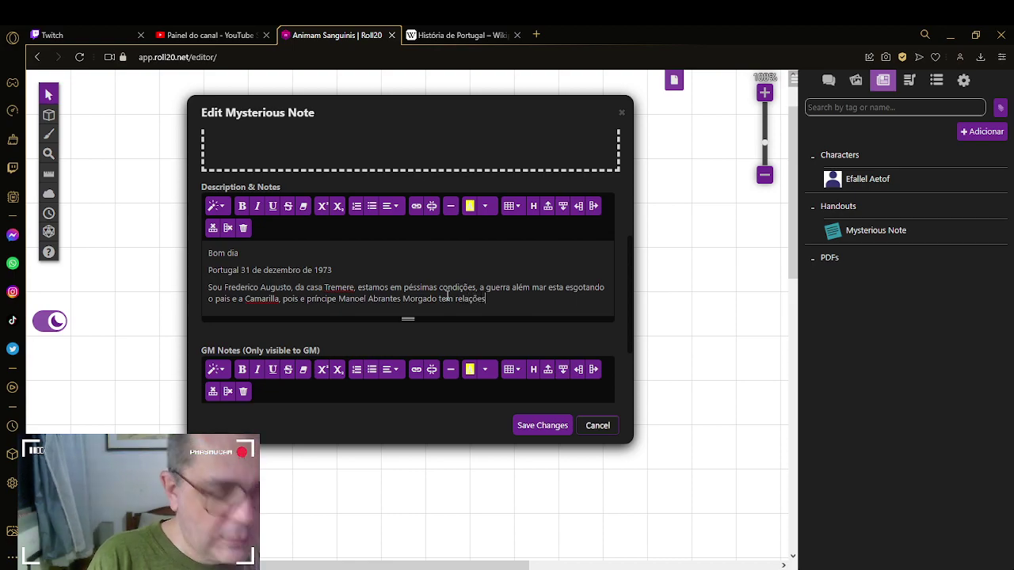
pyautogui.write(' bem')
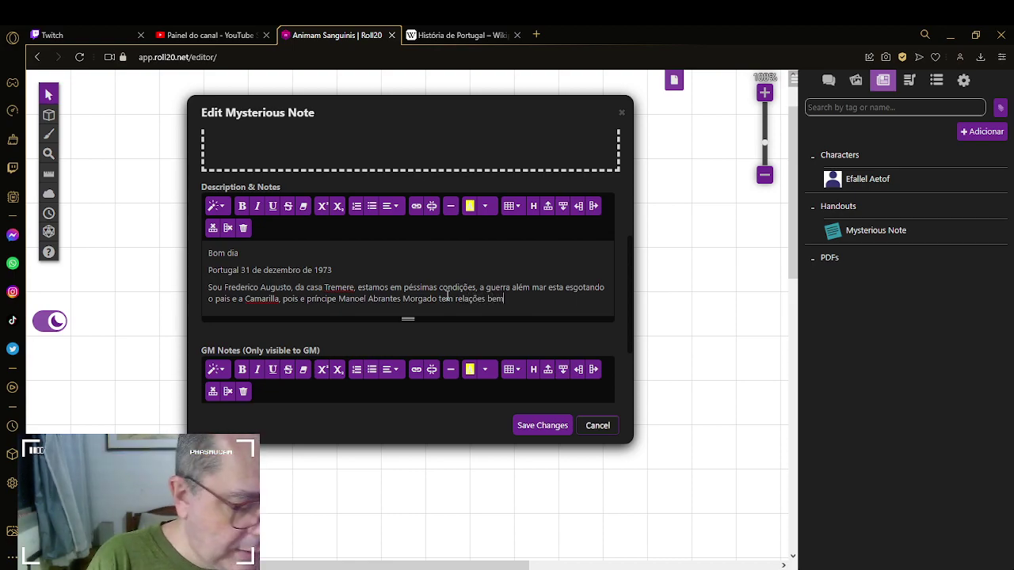
pyautogui.write(' complicad')
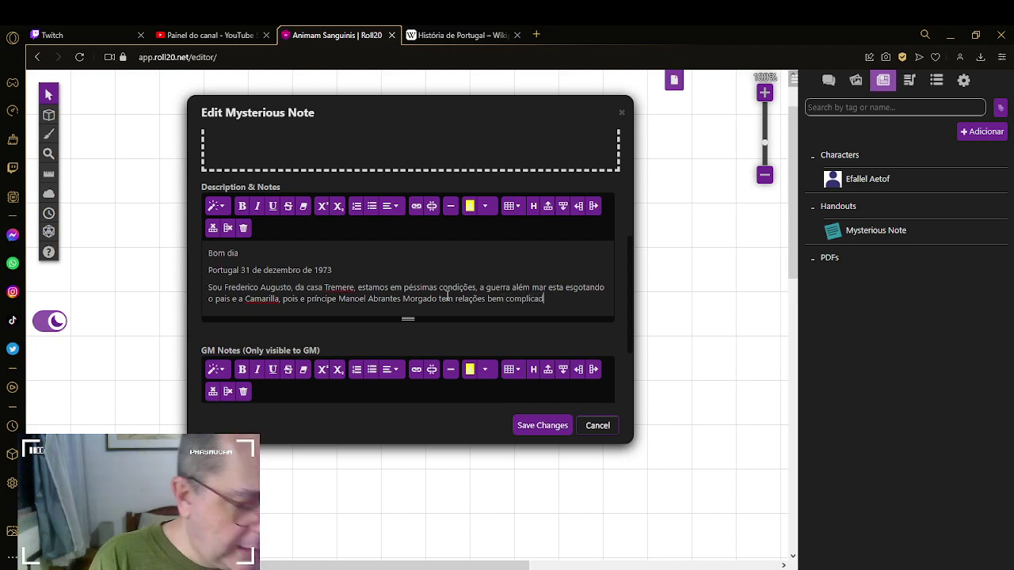
pyautogui.write('as com ')
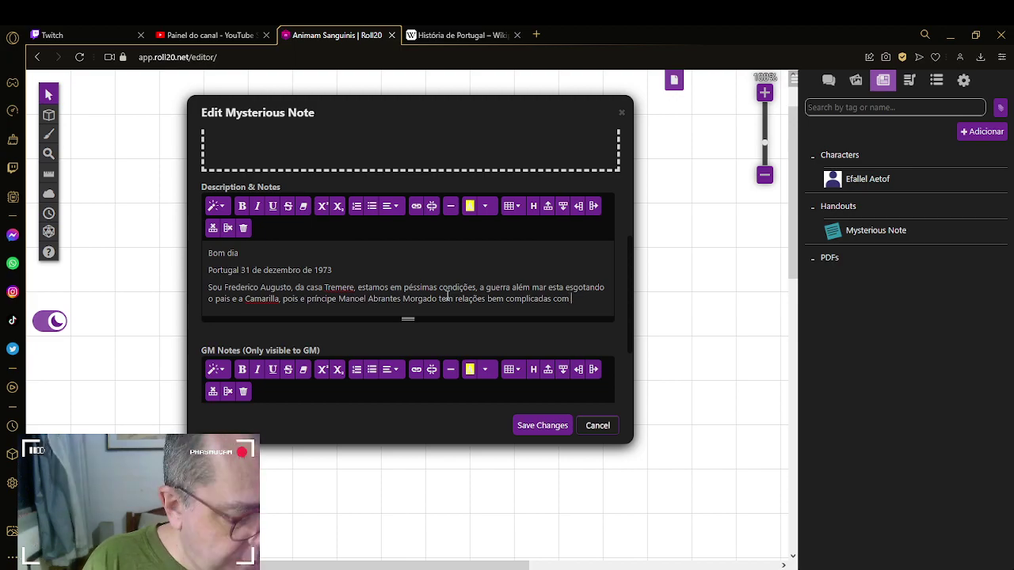
# Step: Continue the sentence after "complicadas com" with "políticos do setor de energia", correcting the accent in "políticos"
pyautogui.write('politicos')
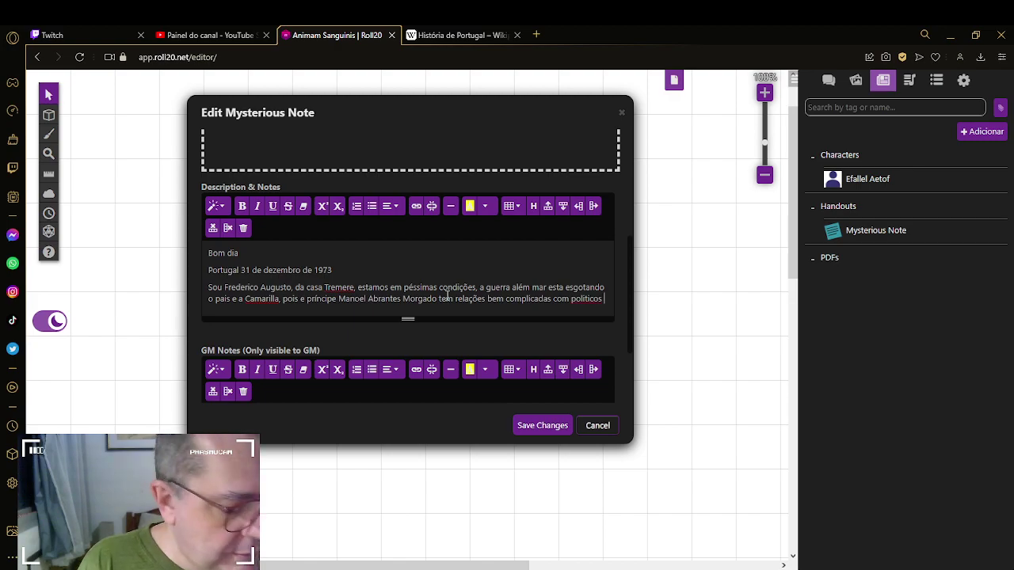
pyautogui.write(' do')
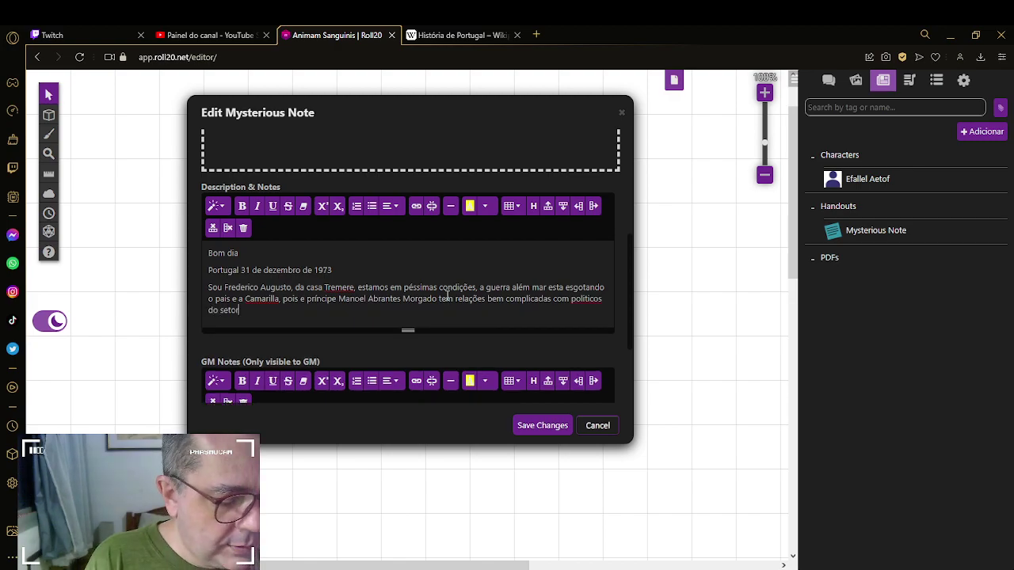
pyautogui.write(' setor')
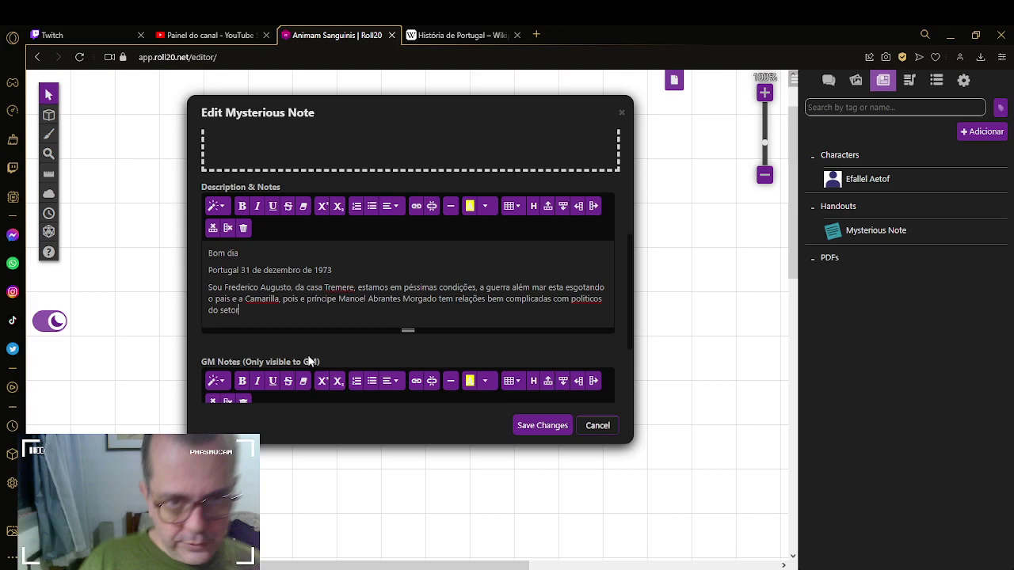
pyautogui.write(' de')
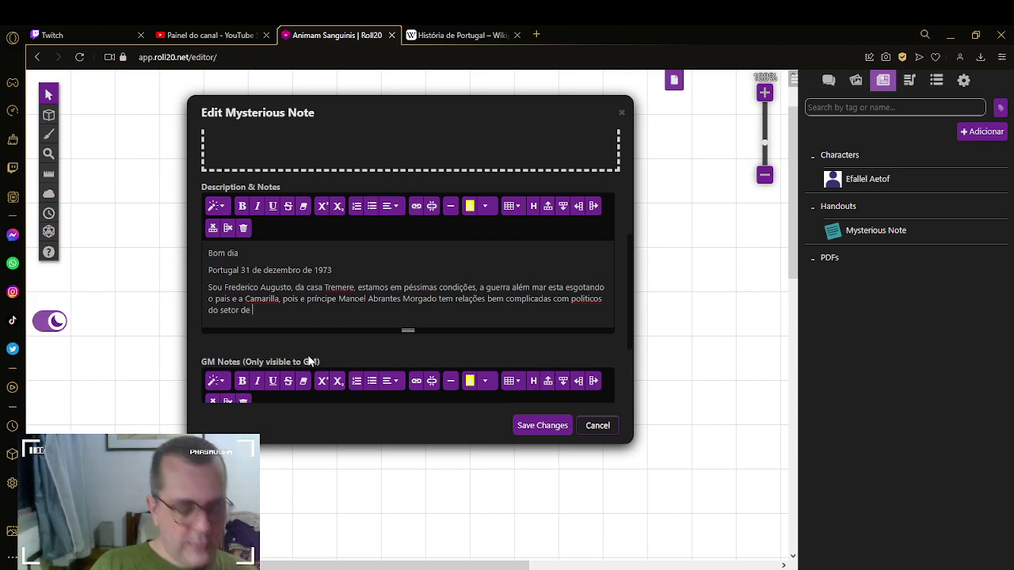
pyautogui.write(' energia')
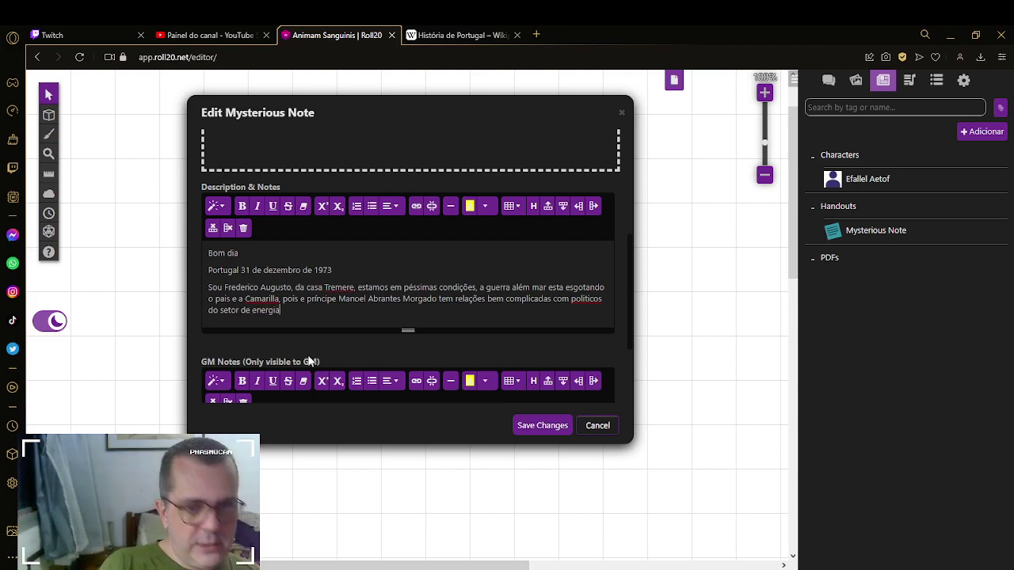
pyautogui.doubleClick(587, 299)
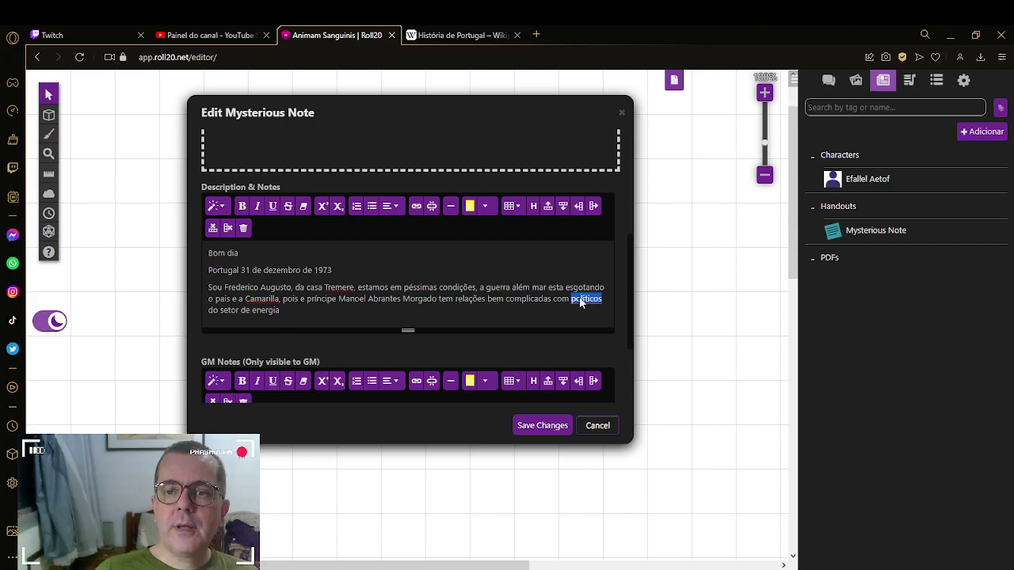
pyautogui.write('políticos')
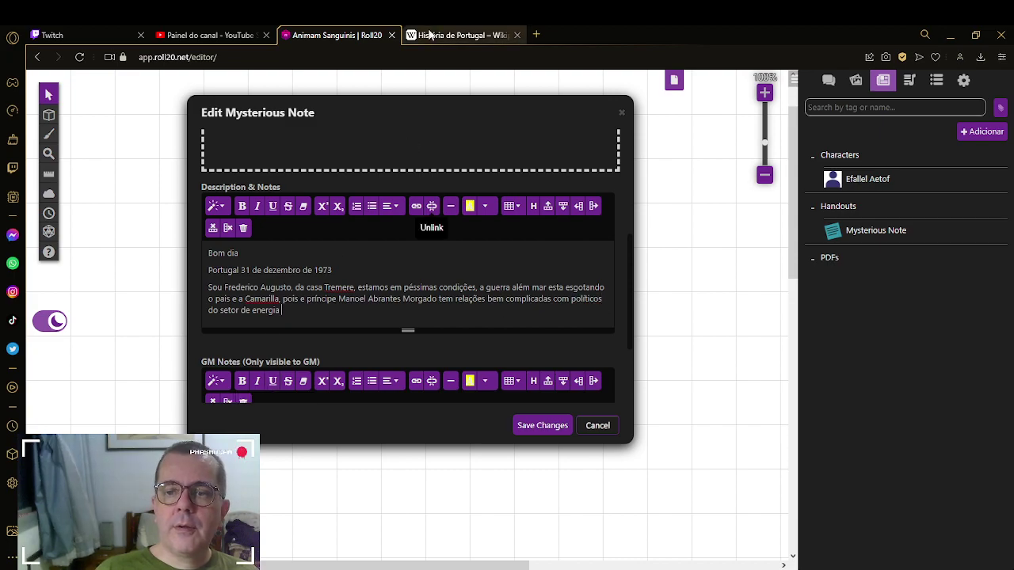
# Step: Check the "guerra do ultramar" link in the História de Portugal article, then return to the passages before the Democracia section
pyautogui.click(458, 35)
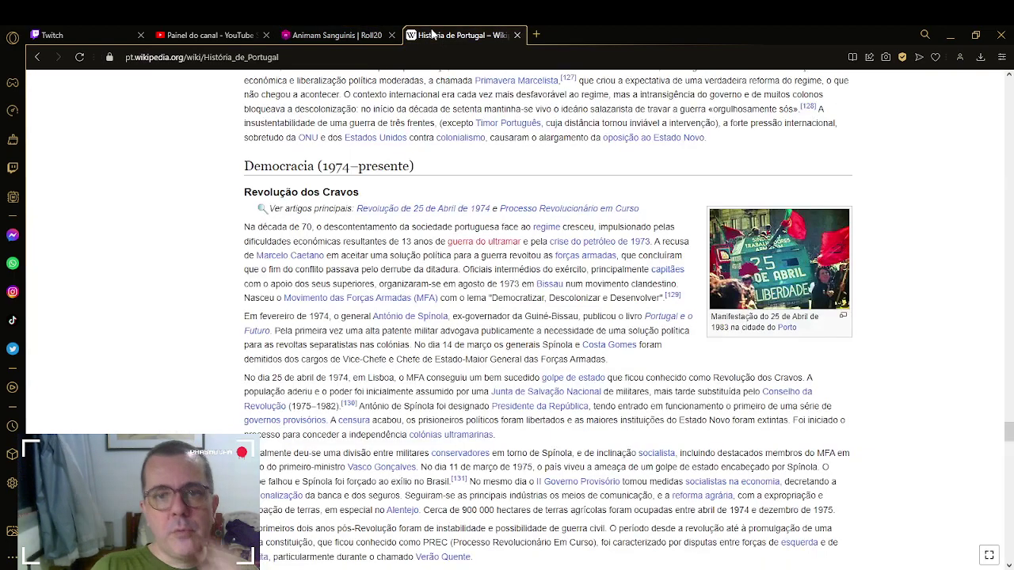
pyautogui.click(495, 242)
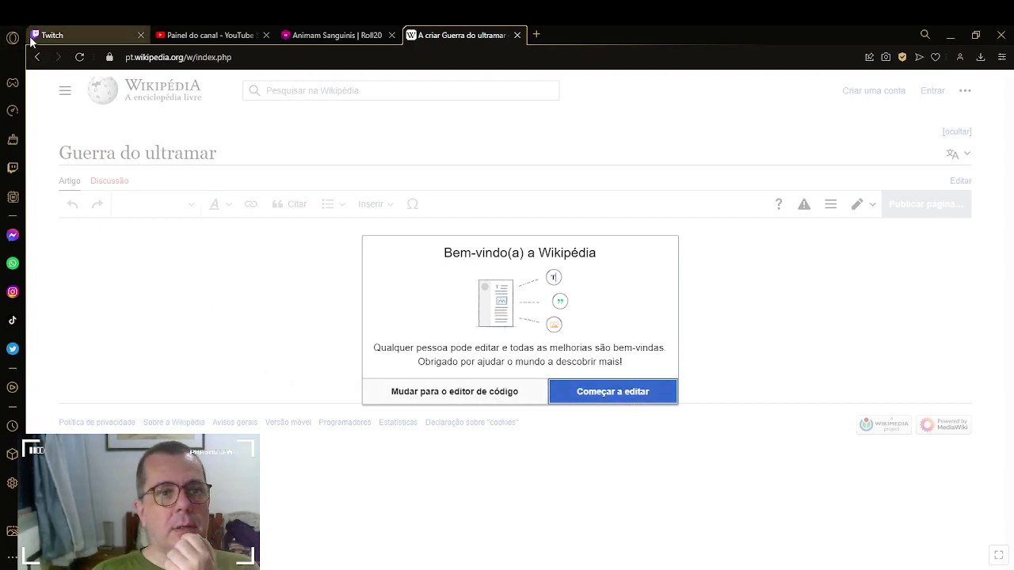
pyautogui.click(36, 57)
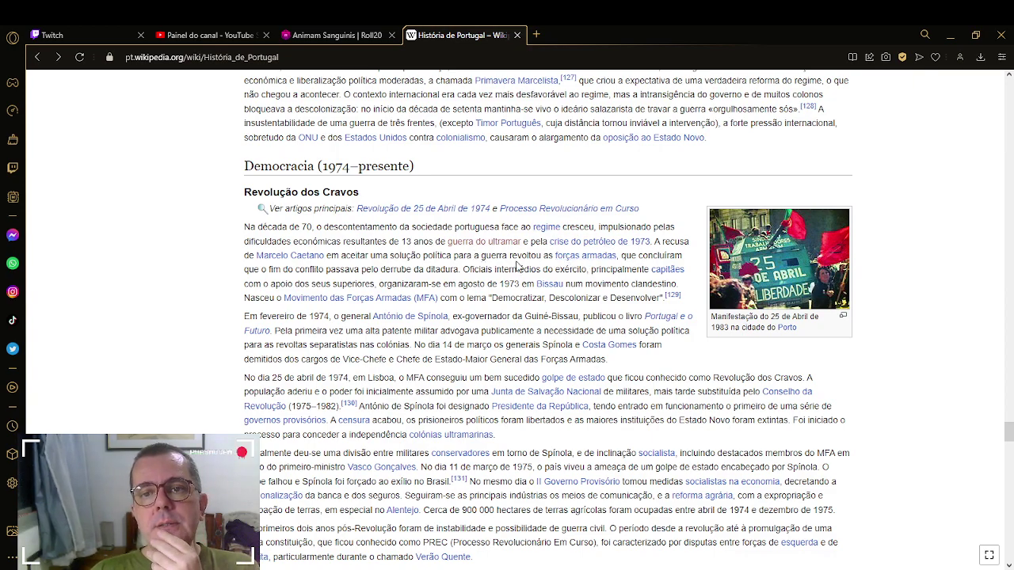
pyautogui.scroll(3, 471, 278)
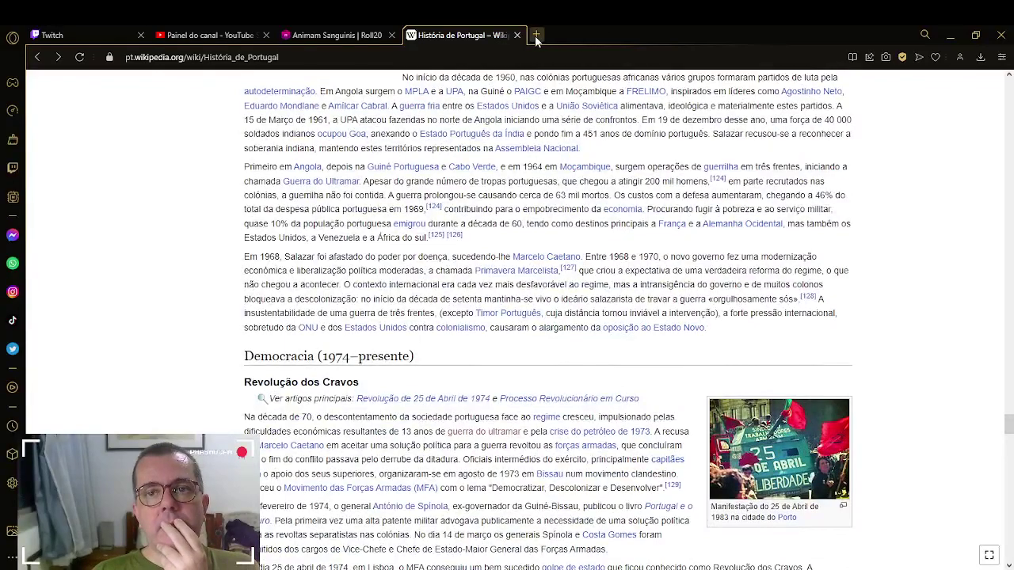
# Step: Search the web for "guerra ultramar portugal" in a new browser tab
pyautogui.click(536, 35)
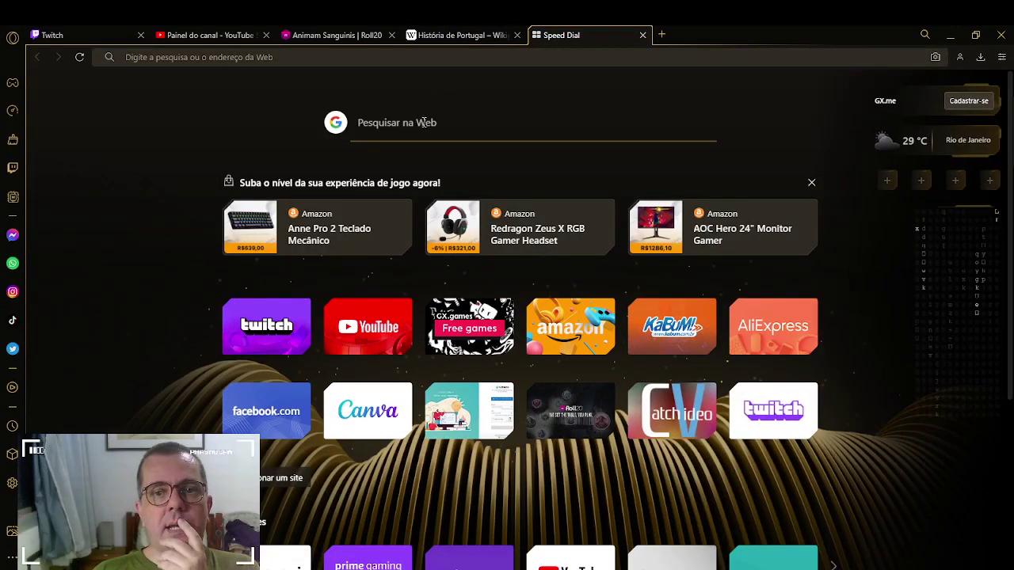
pyautogui.write('gu')
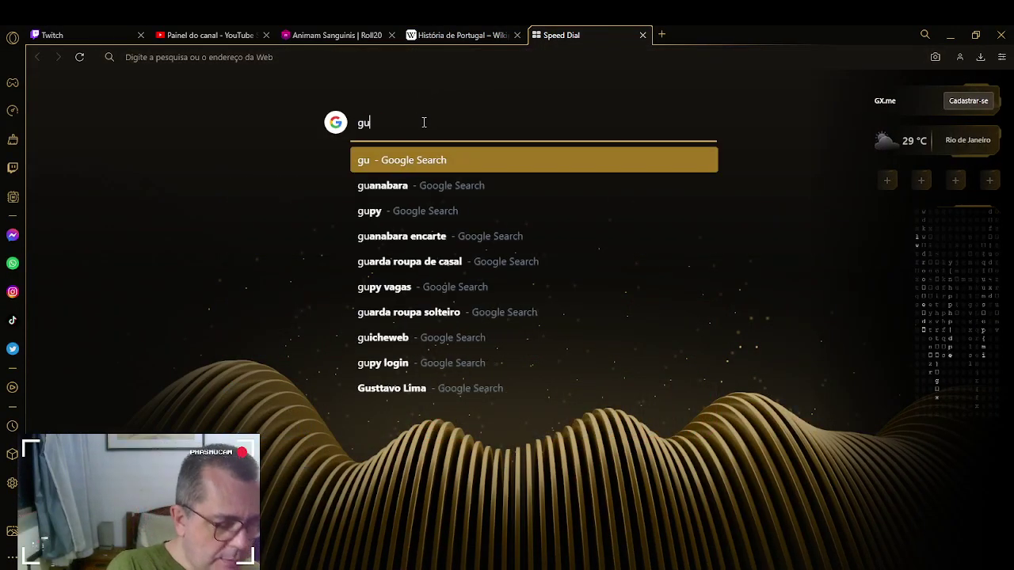
pyautogui.write('erra u')
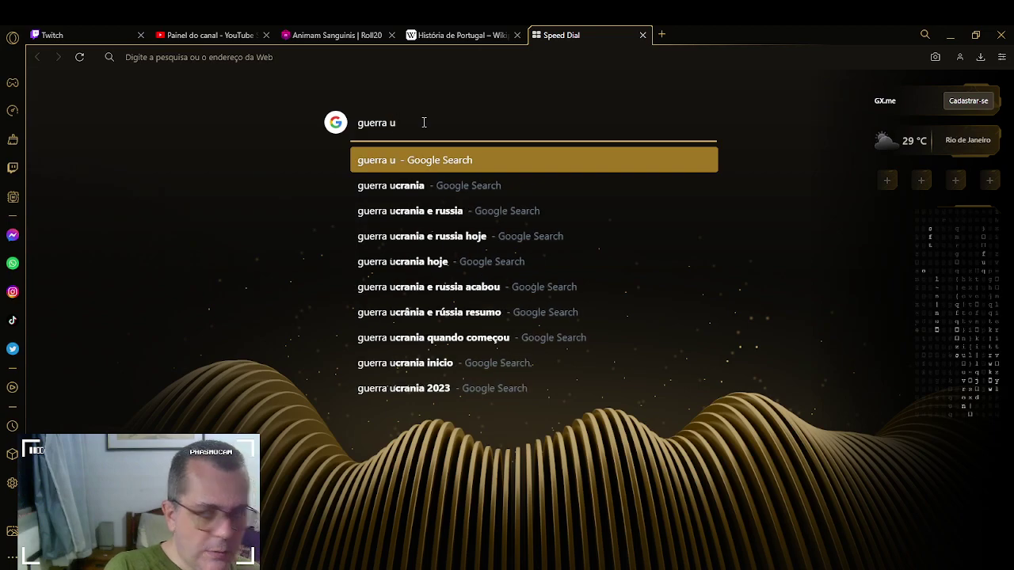
pyautogui.write('ltramar')
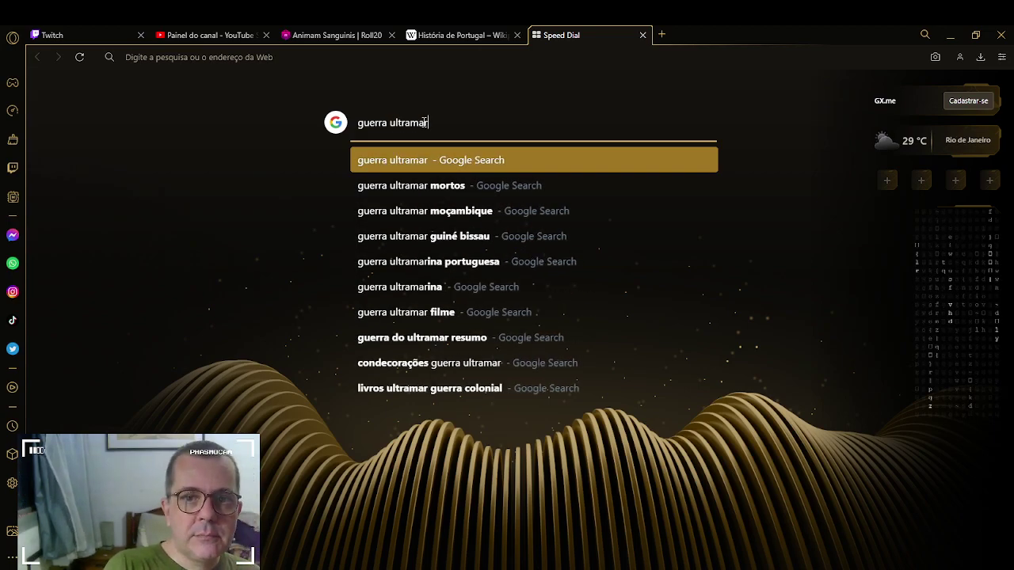
pyautogui.write(' portugal')
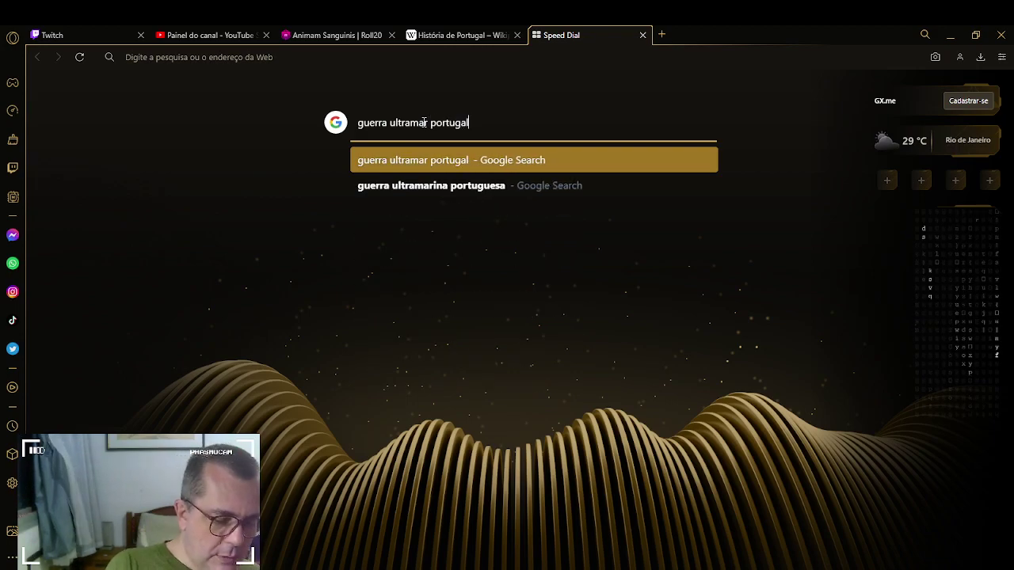
pyautogui.press('Return')
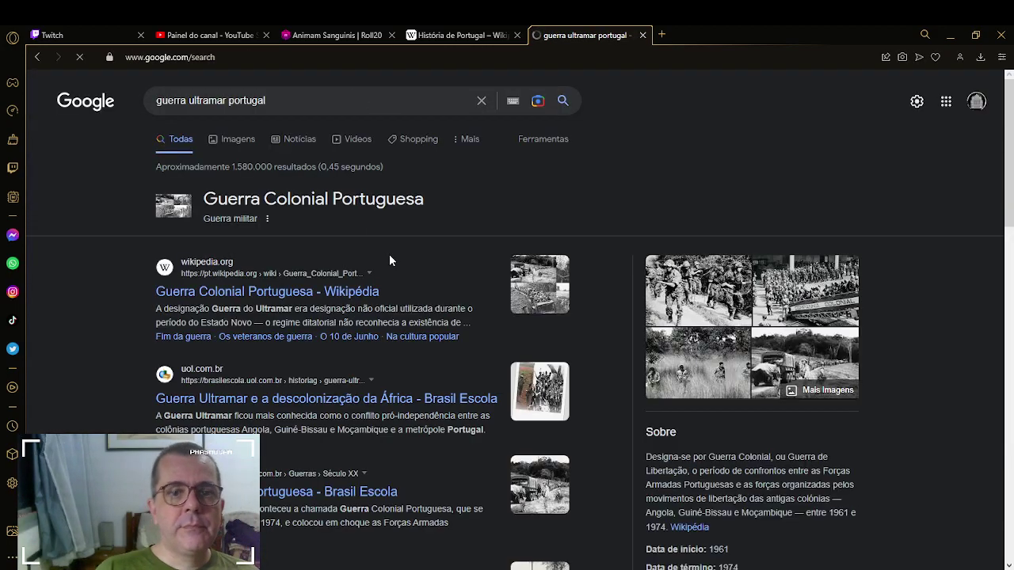
# Step: Open the Wikipedia article Guerra Colonial Portuguesa from the results and read its introduction
pyautogui.click(277, 298)
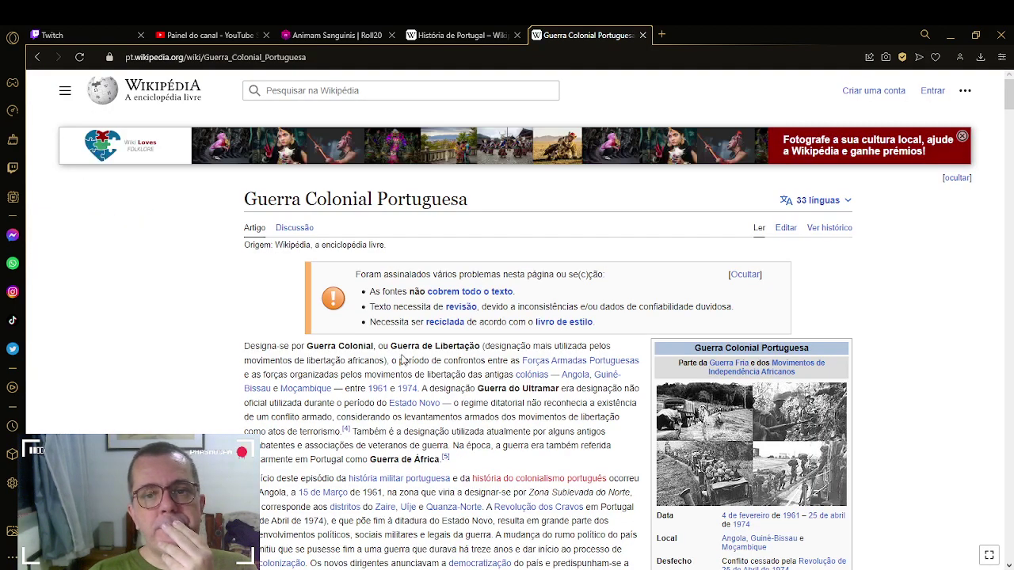
pyautogui.scroll(-1, 401, 358)
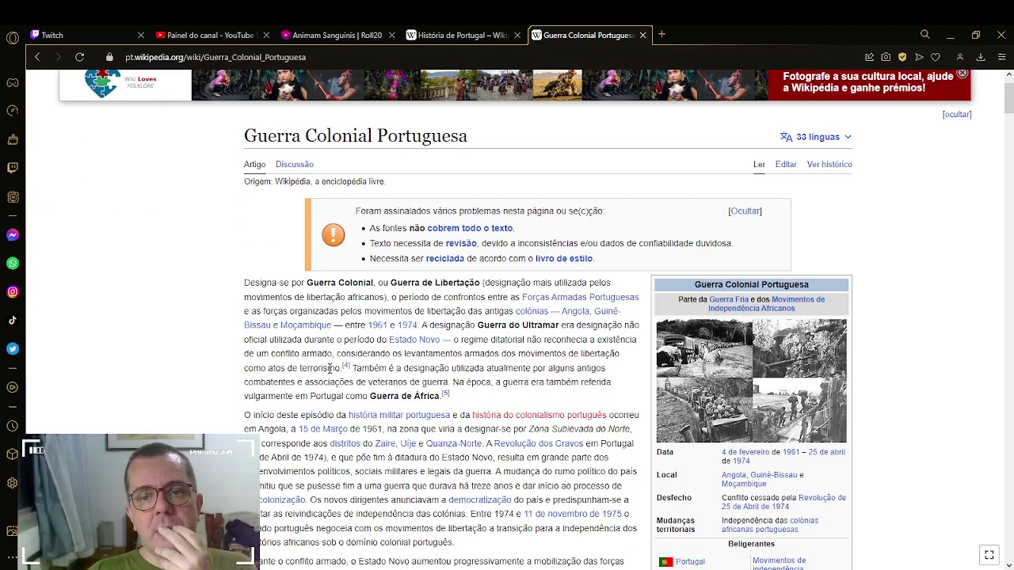
pyautogui.scroll(-2, 329, 369)
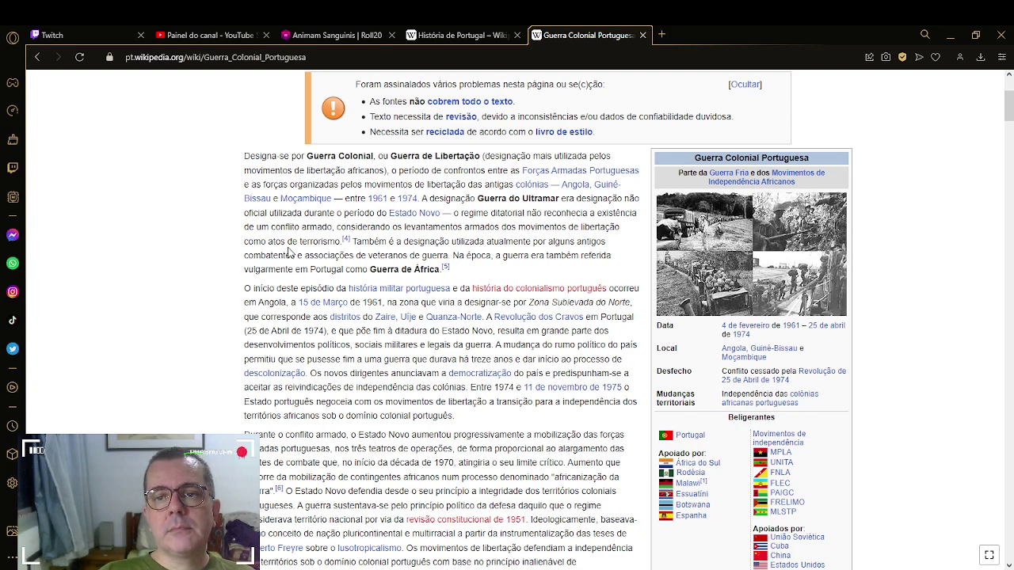
# Step: Switch back to the Mysterious Note in Roll20 and continue the sentence after "energia" with ", as colonias e"
pyautogui.click(481, 36)
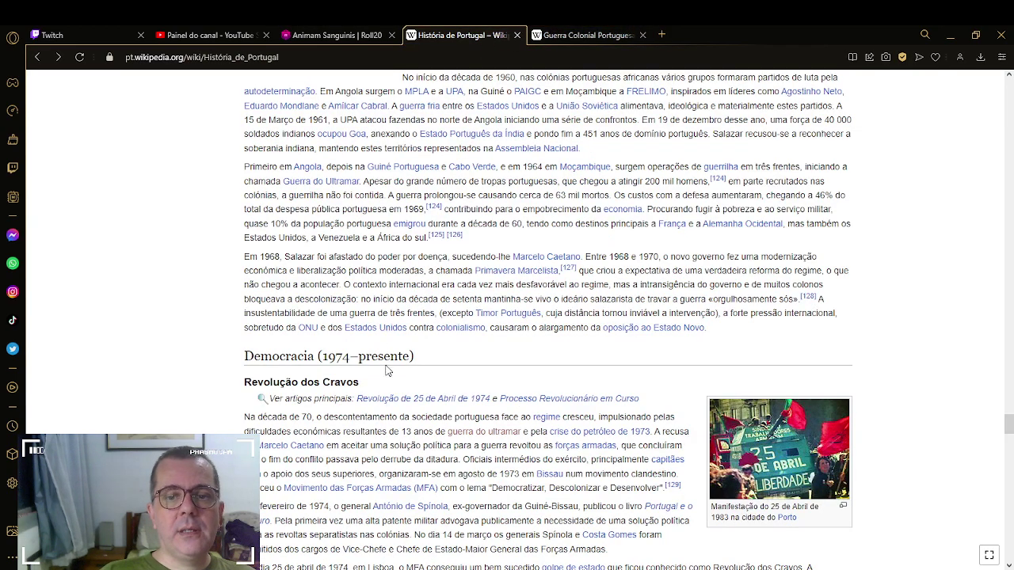
pyautogui.click(303, 29)
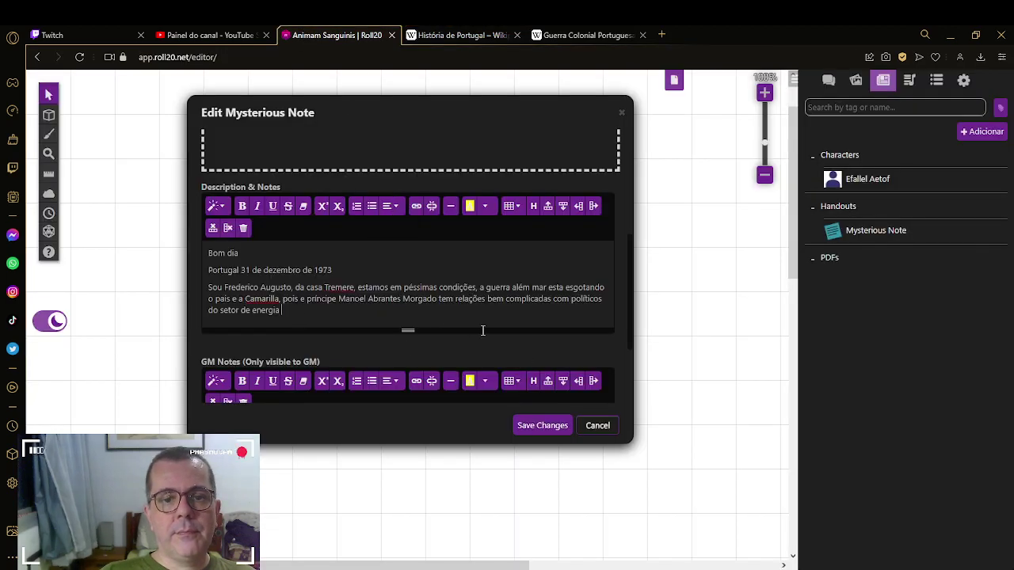
pyautogui.write(', a')
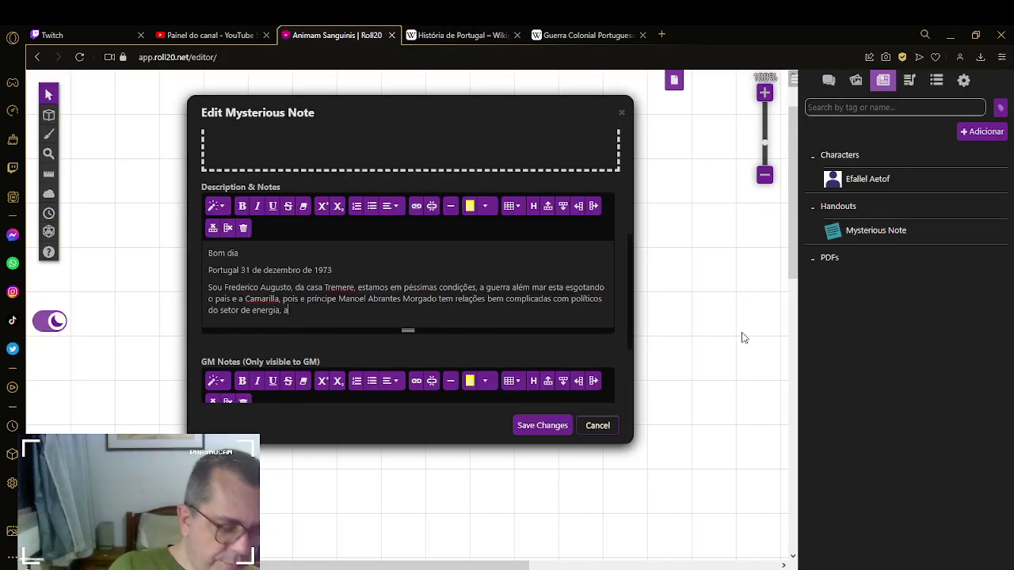
pyautogui.write('s colo')
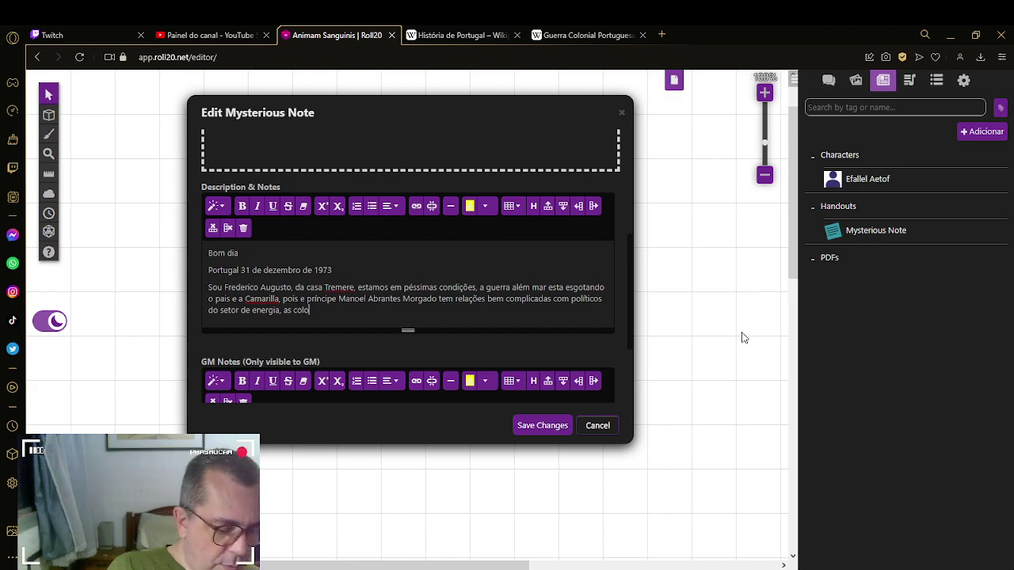
pyautogui.write('nias e')
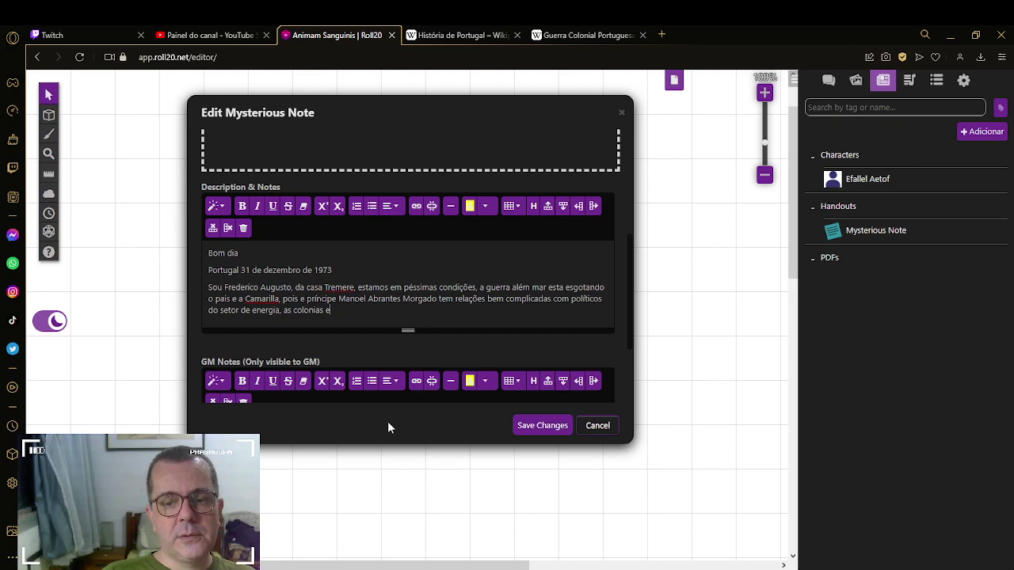
pyautogui.moveTo(333, 310); pyautogui.dragTo(204, 245)
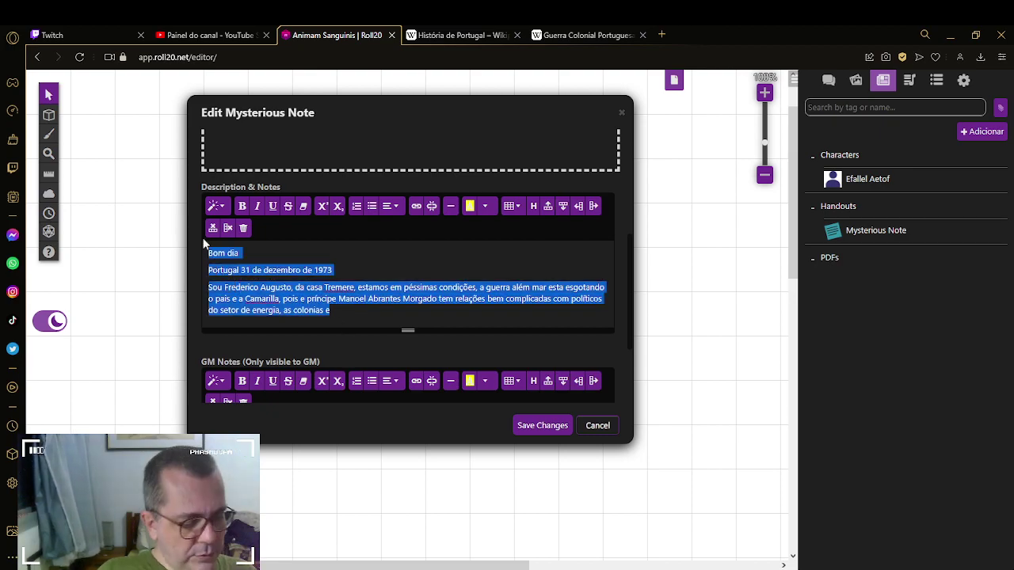
pyautogui.click(347, 313)
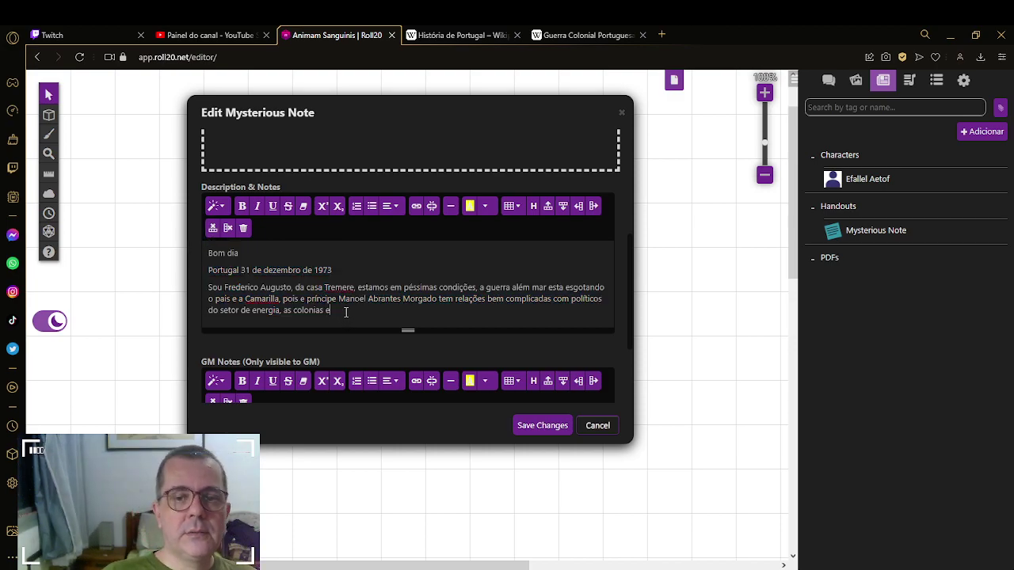
# Step: Complete the word begun after "colonias" as "estão" and continue with "se separando na Africa"
pyautogui.write('st')
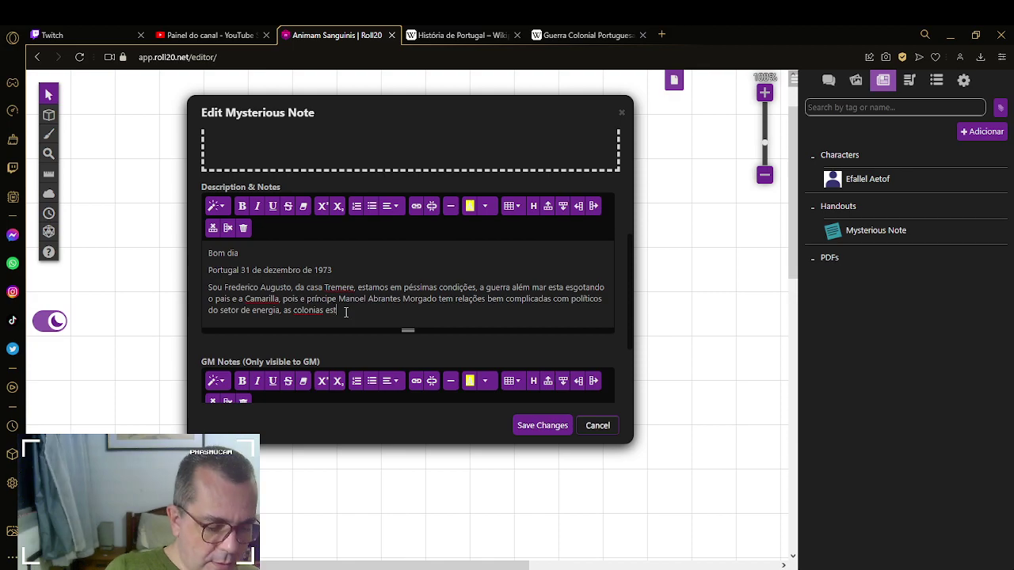
pyautogui.write('ão')
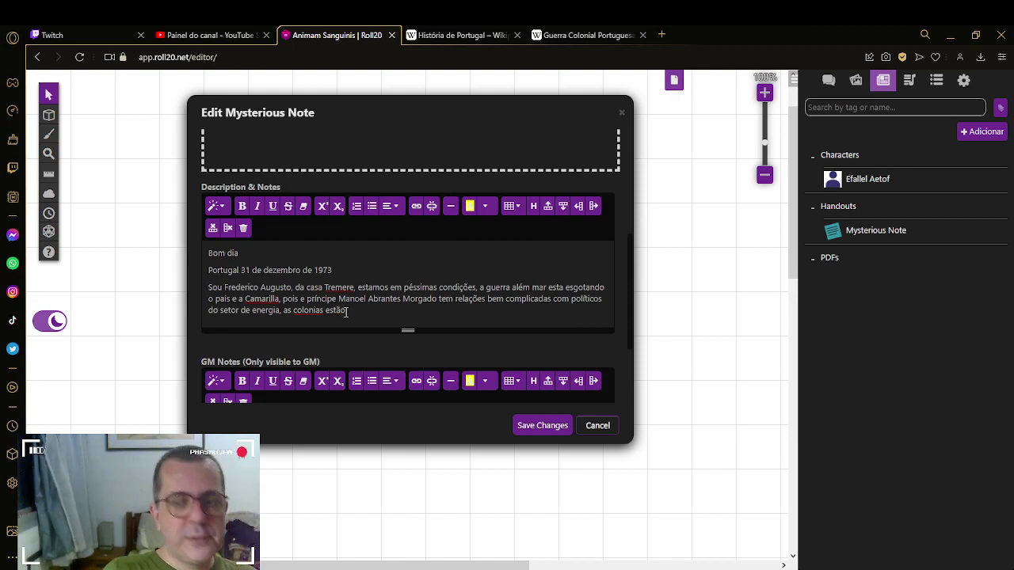
pyautogui.write(' se separ')
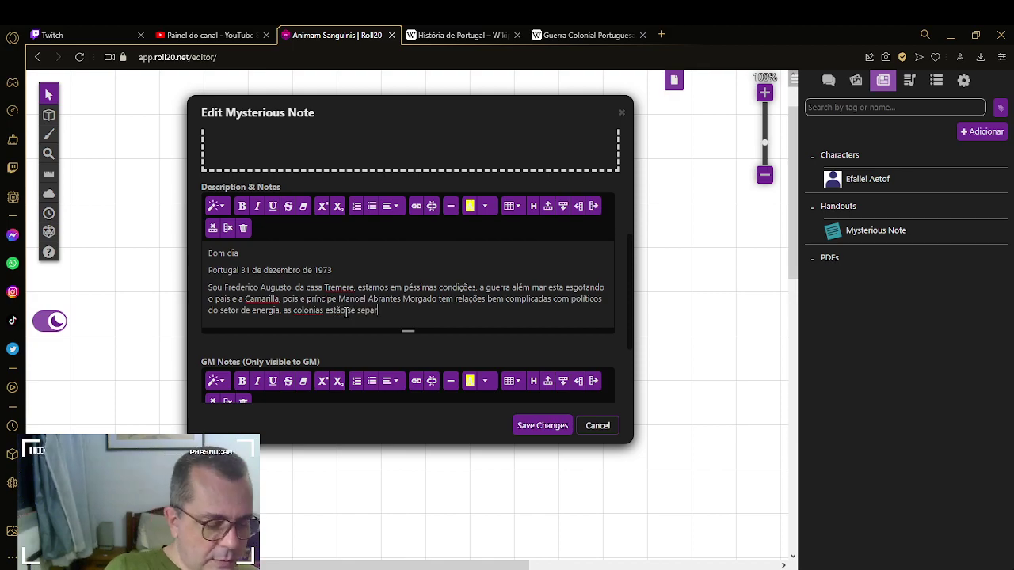
pyautogui.write('ando')
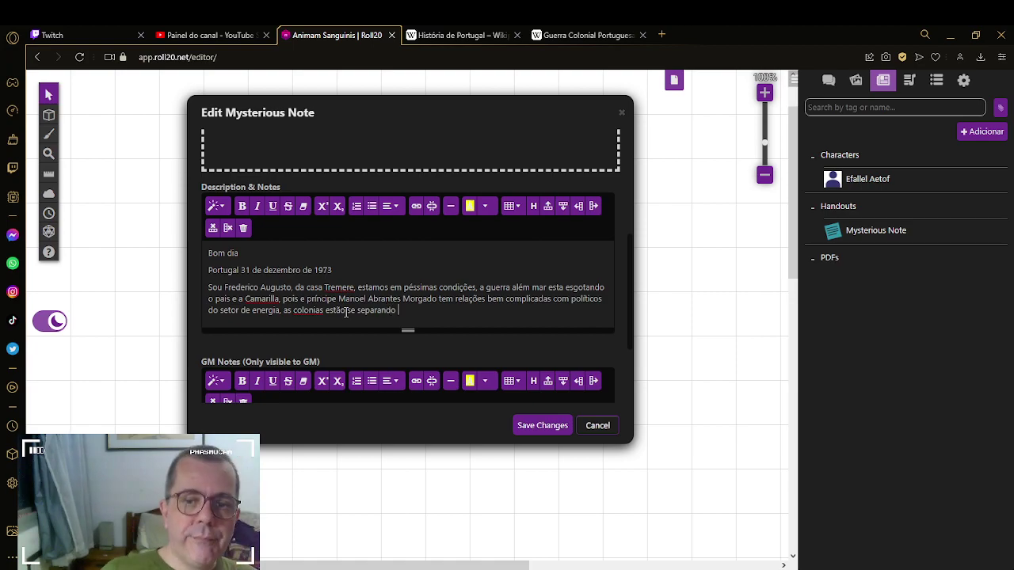
pyautogui.write(' na A')
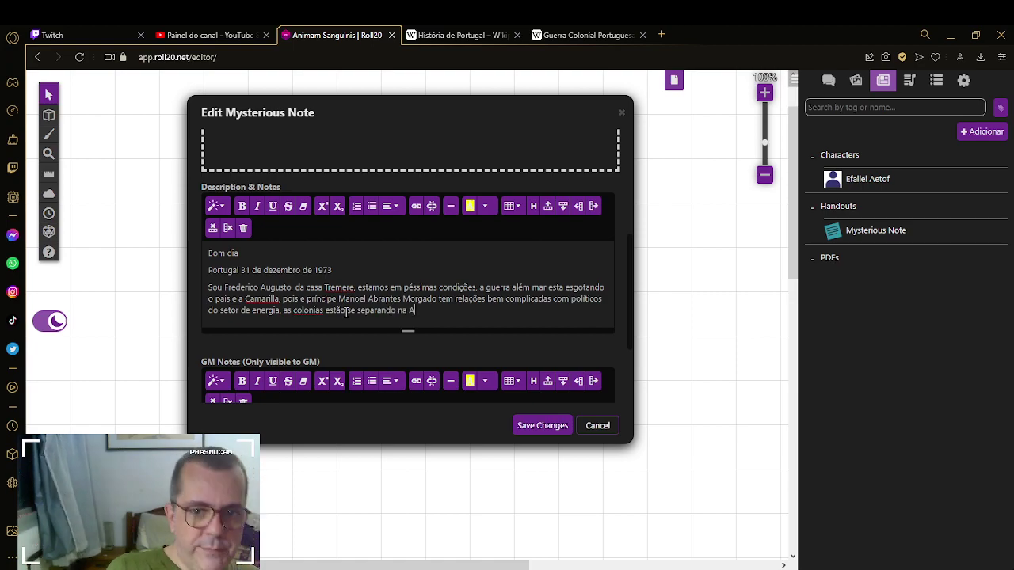
pyautogui.write('frica')
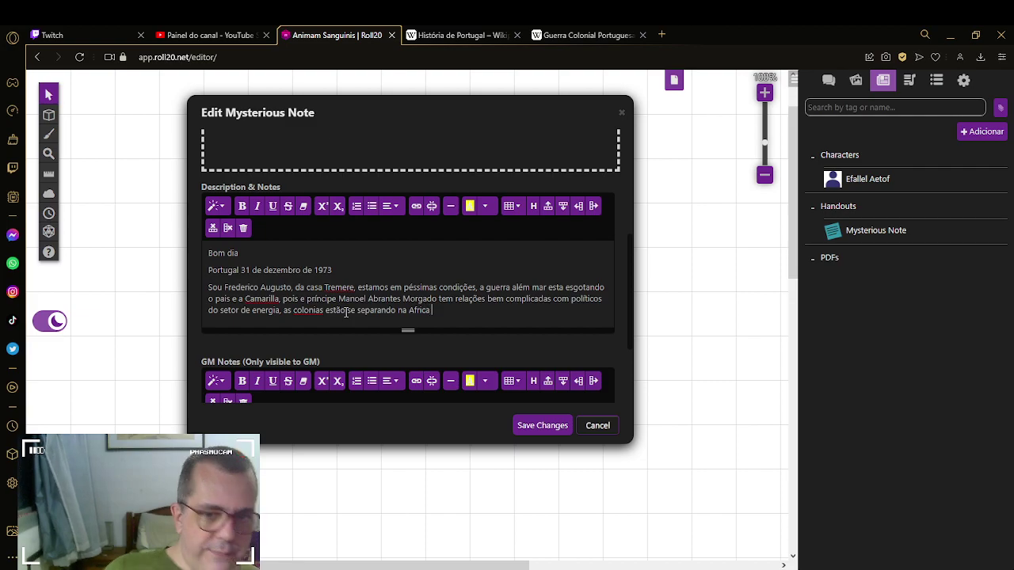
# Step: Correct "colonias" to "colônias" and "Africa" to "África" in the note's last line
pyautogui.doubleClick(309, 310)
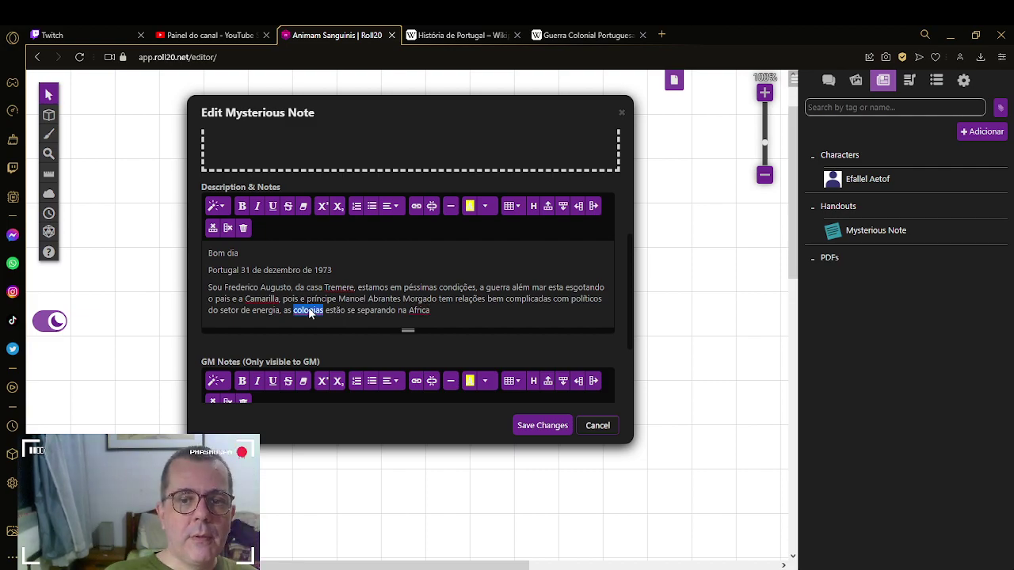
pyautogui.write('colônias')
pyautogui.moveTo(410, 311); pyautogui.dragTo(433, 317)
pyautogui.write('África ')
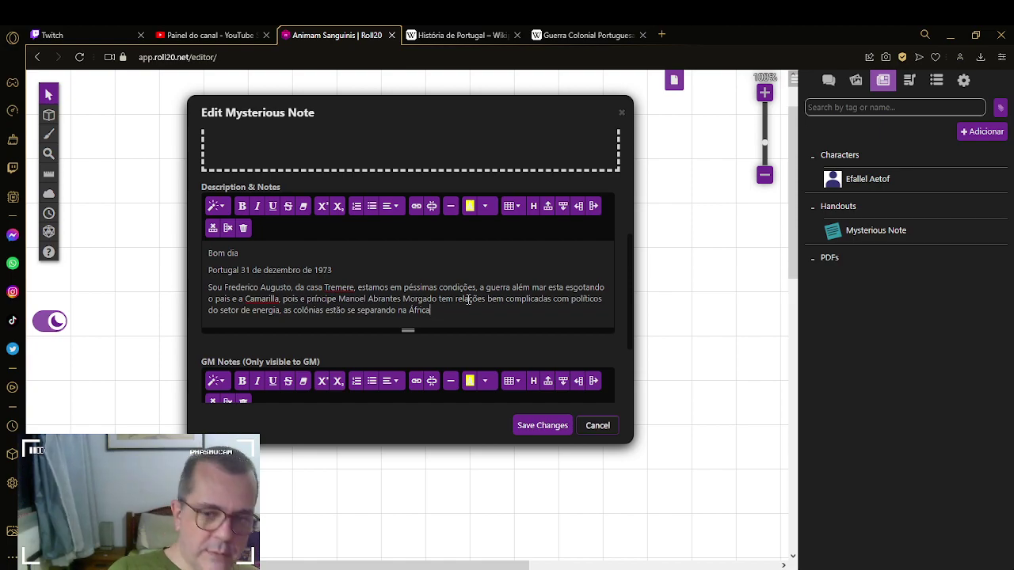
# Step: Continue the note's last sentence after "África" with "e o príncipe esta perdendo seu poder", correcting the accent in "príncipe"
pyautogui.write('e ')
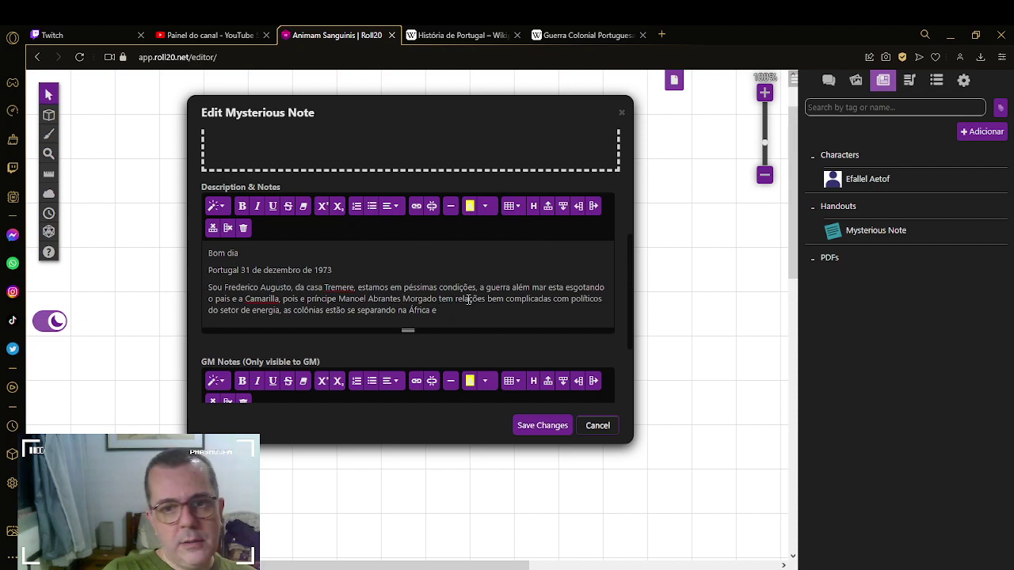
pyautogui.write('o principe')
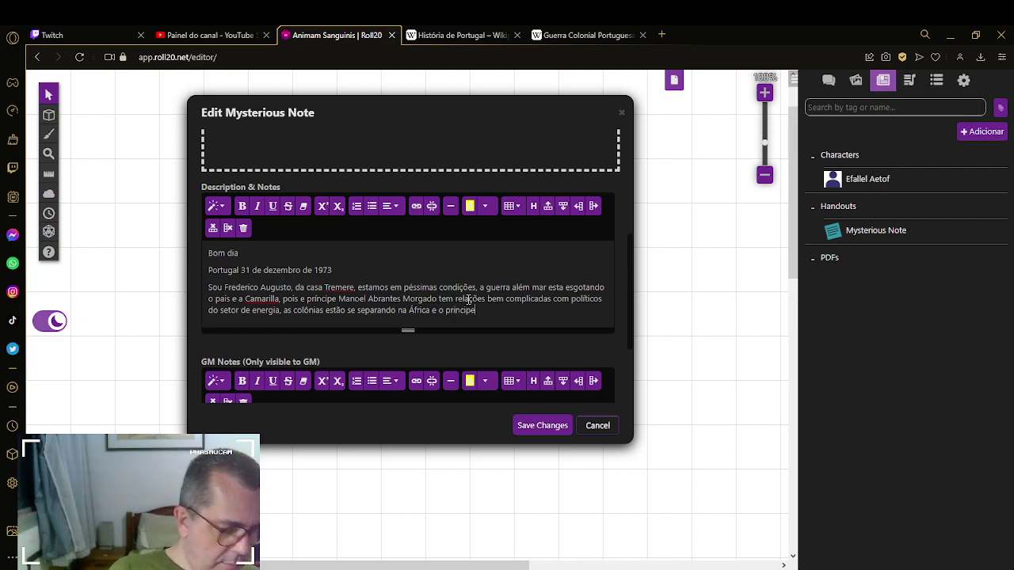
pyautogui.write(' esta perdan')
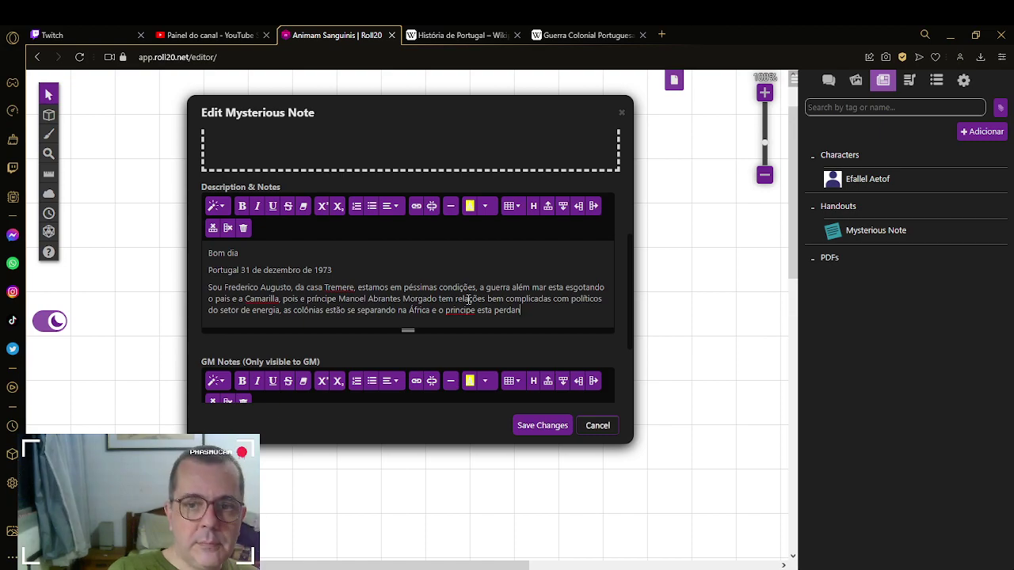
pyautogui.press('BackSpace')
pyautogui.press('BackSpace')
pyautogui.write('endo seu poder')
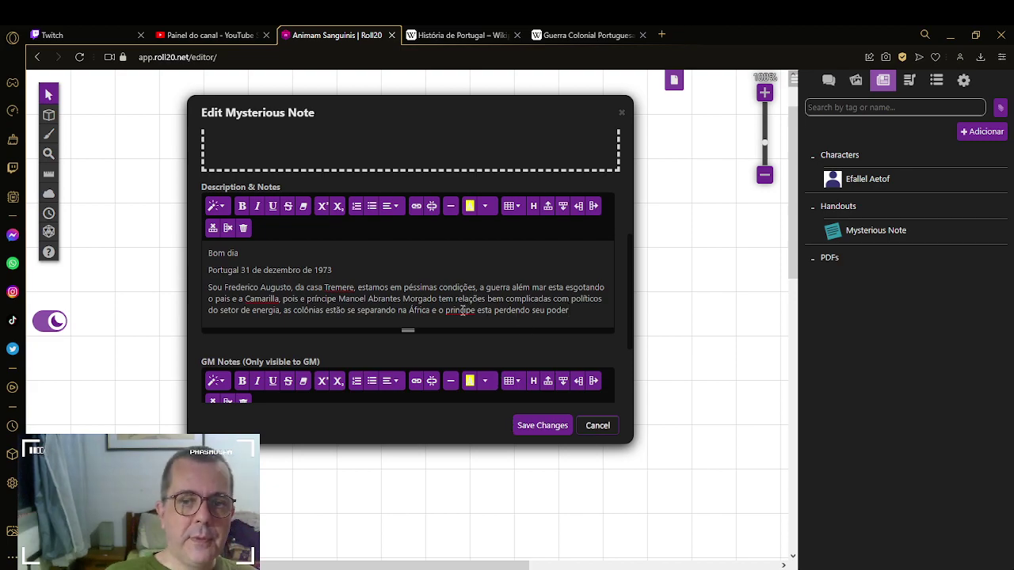
pyautogui.doubleClick(462, 310)
pyautogui.click(485, 320)
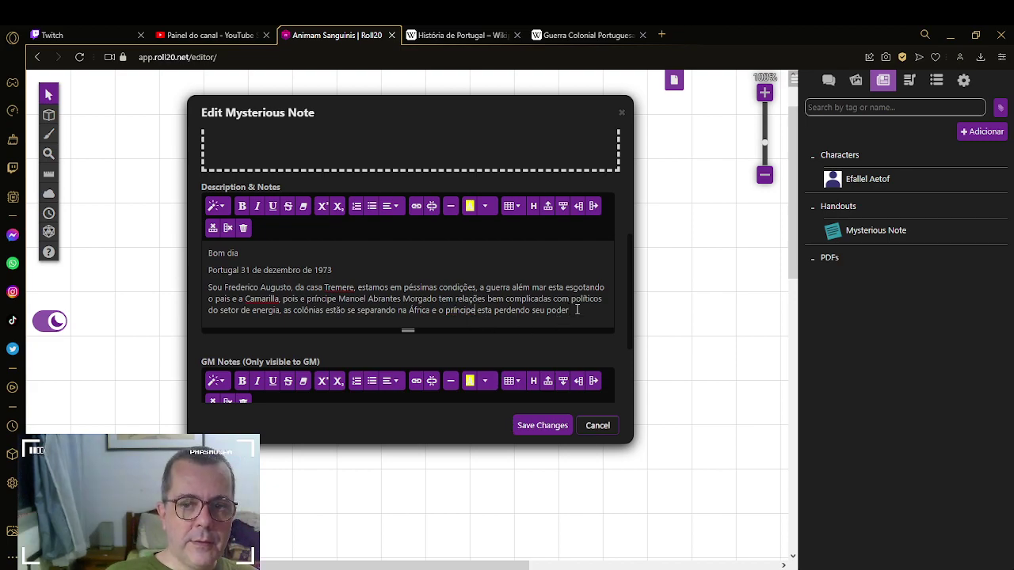
# Step: Extend the sentence after "poder" with ", muitos dos nossos"
pyautogui.write('.')
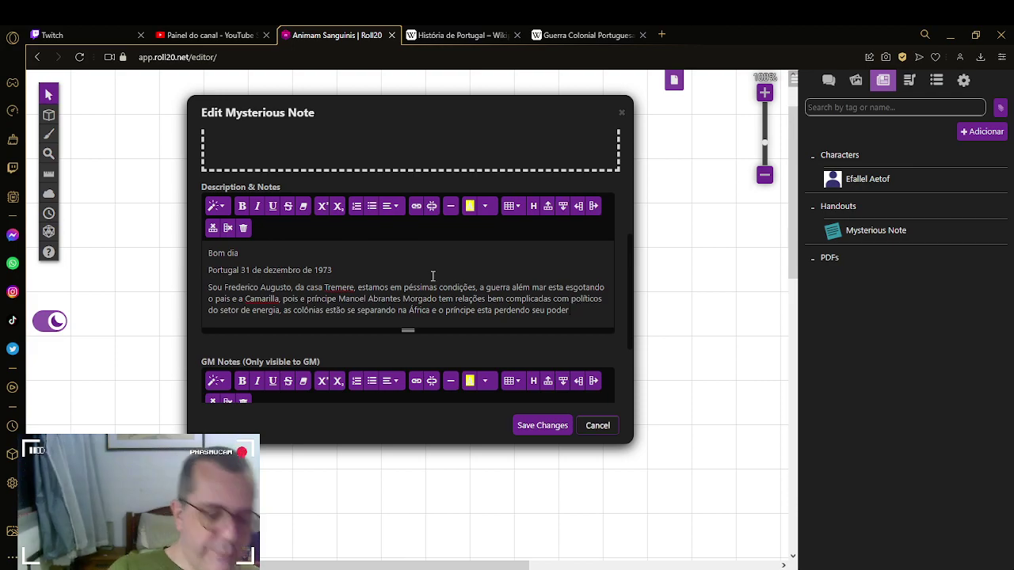
pyautogui.write('muitos')
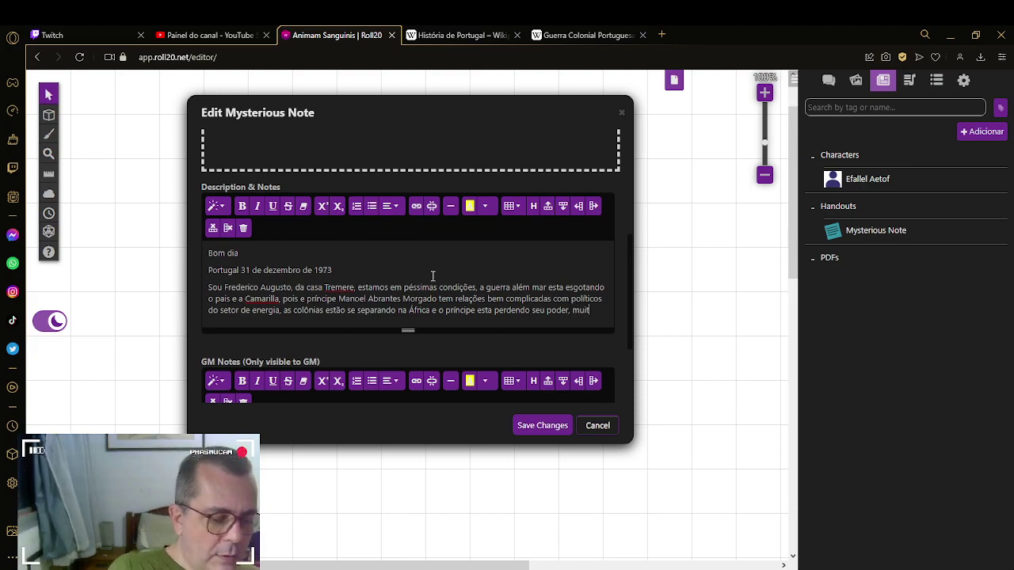
pyautogui.write('os dfos')
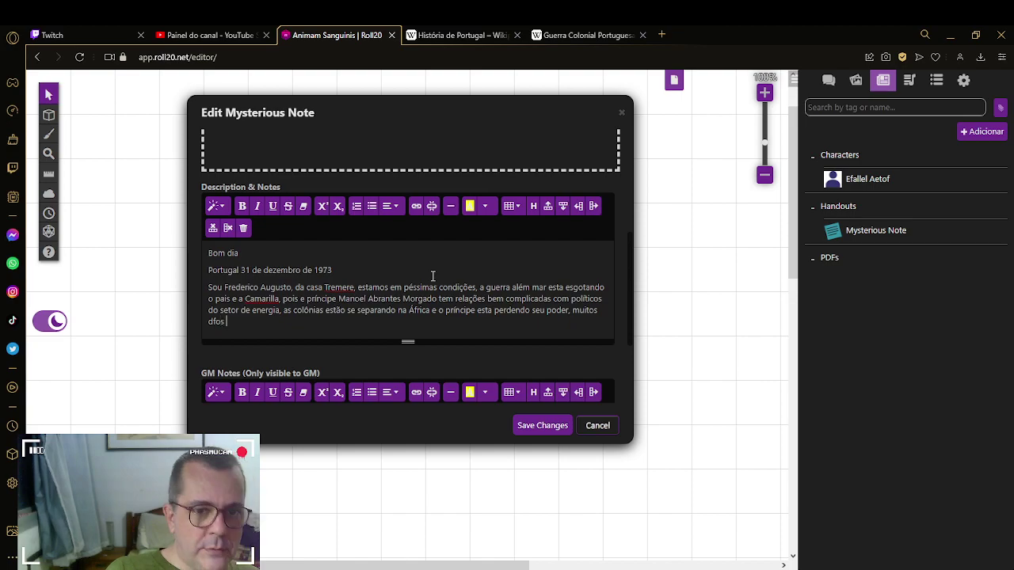
pyautogui.press('BackSpace')
pyautogui.press('BackSpace')
pyautogui.press('BackSpace')
pyautogui.press('BackSpace')
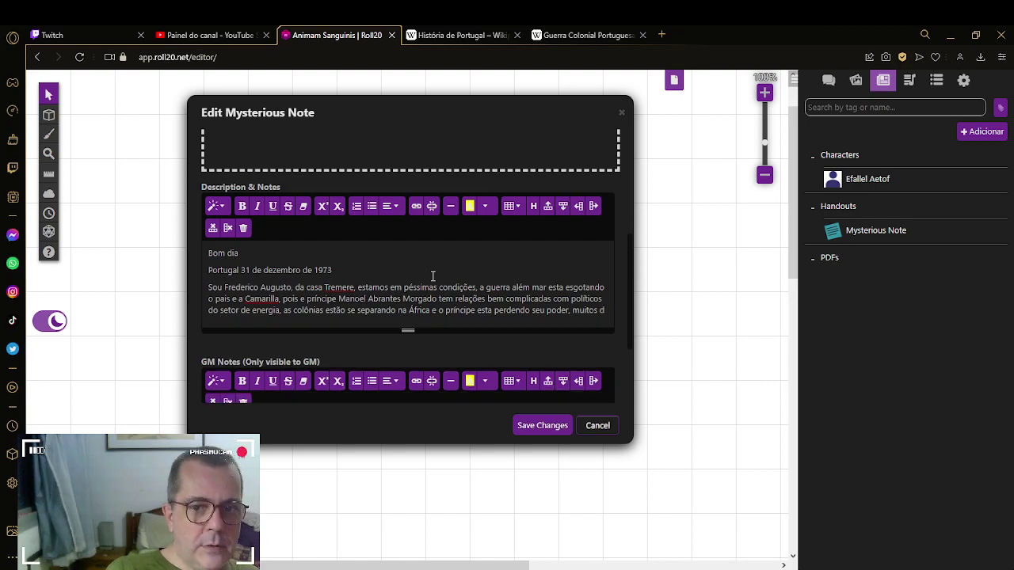
pyautogui.write('os nossos ')
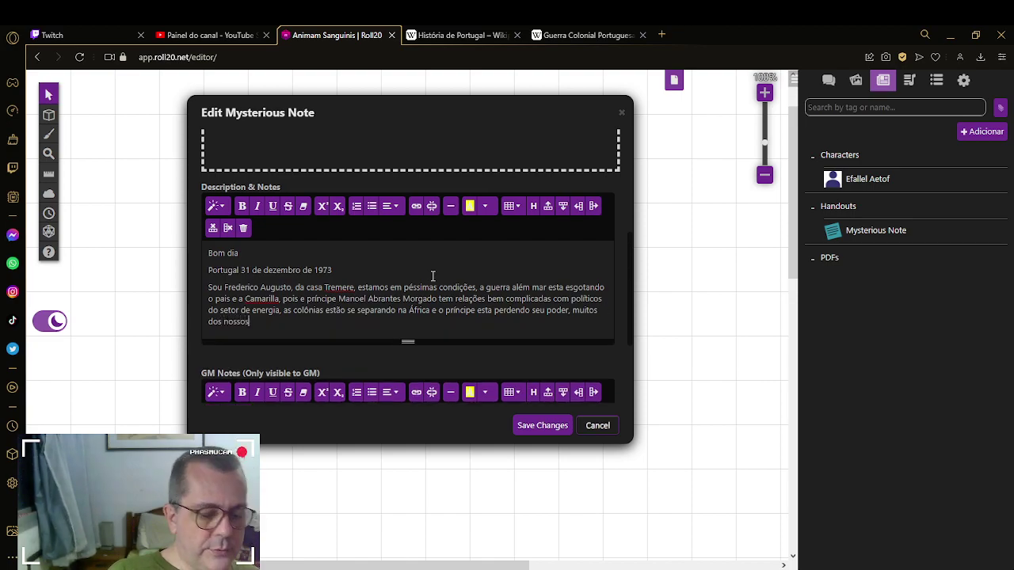
# Step: Continue the sentence after "nossos" with "morreram na guerra contra os Anarquistas"
pyautogui.write('foram')
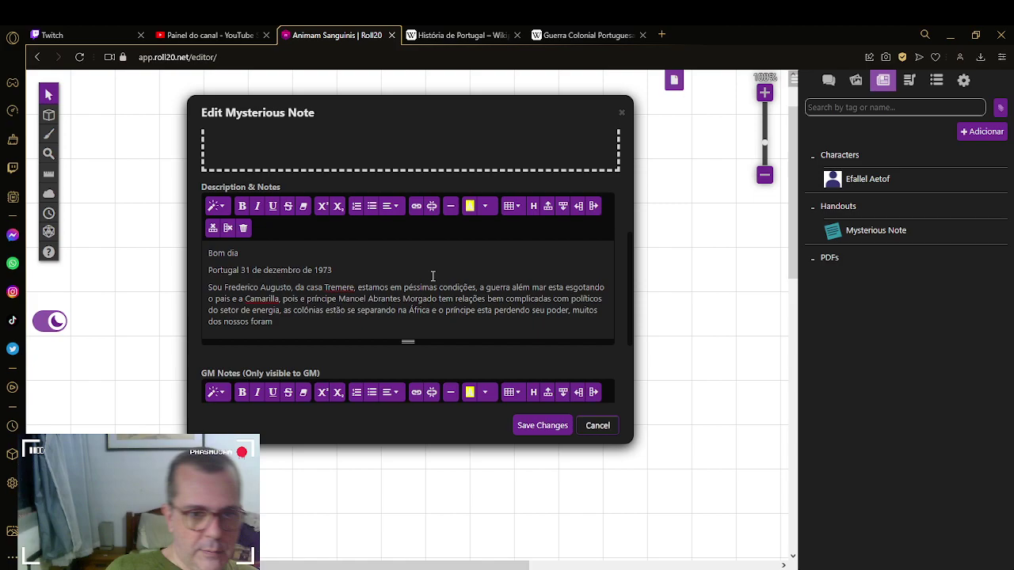
pyautogui.press('BackSpace')
pyautogui.press('BackSpace')
pyautogui.press('BackSpace')
pyautogui.press('BackSpace')
pyautogui.press('BackSpace')
pyautogui.write('morreram na ')
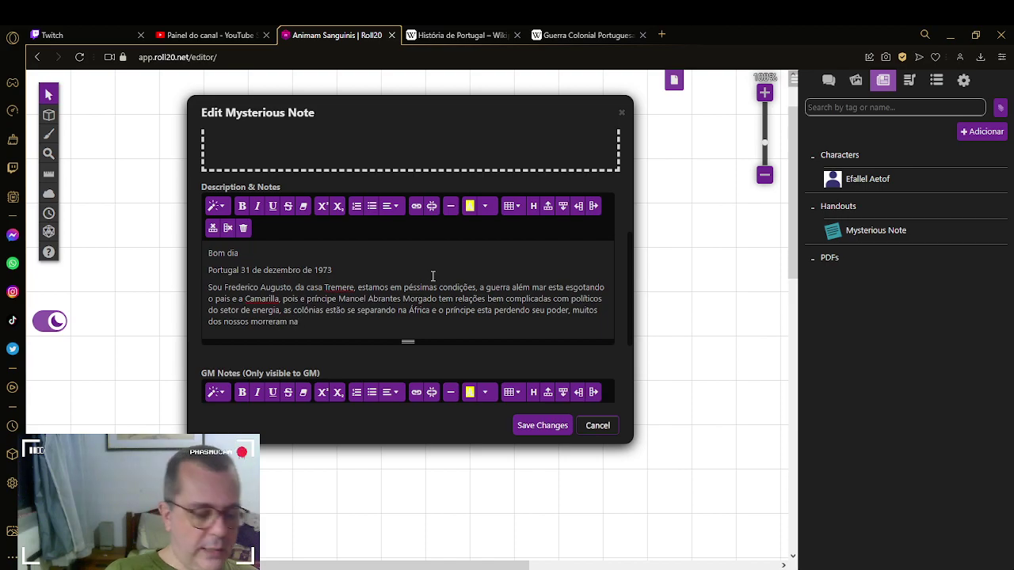
pyautogui.write('guerr')
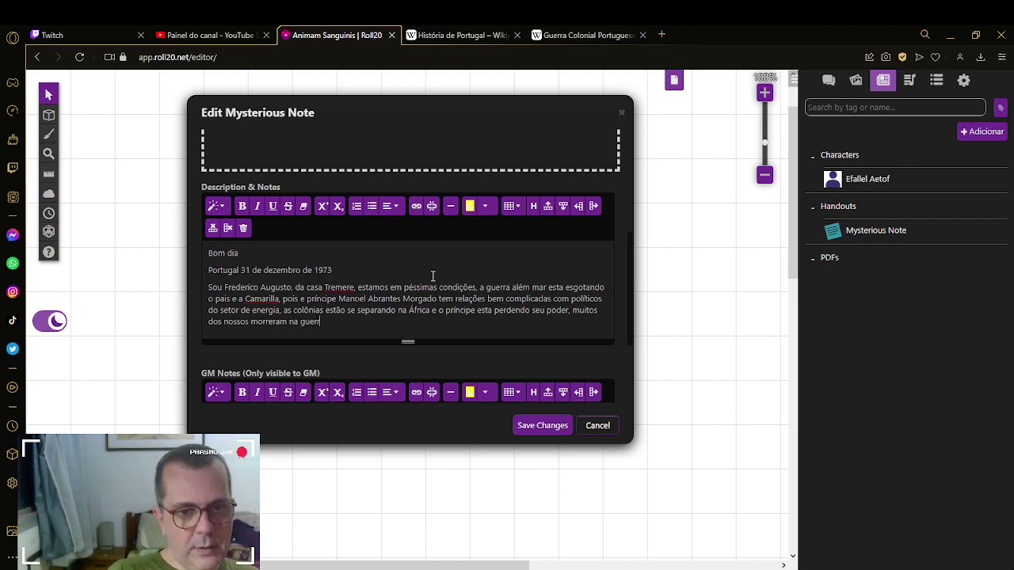
pyautogui.write('a contr')
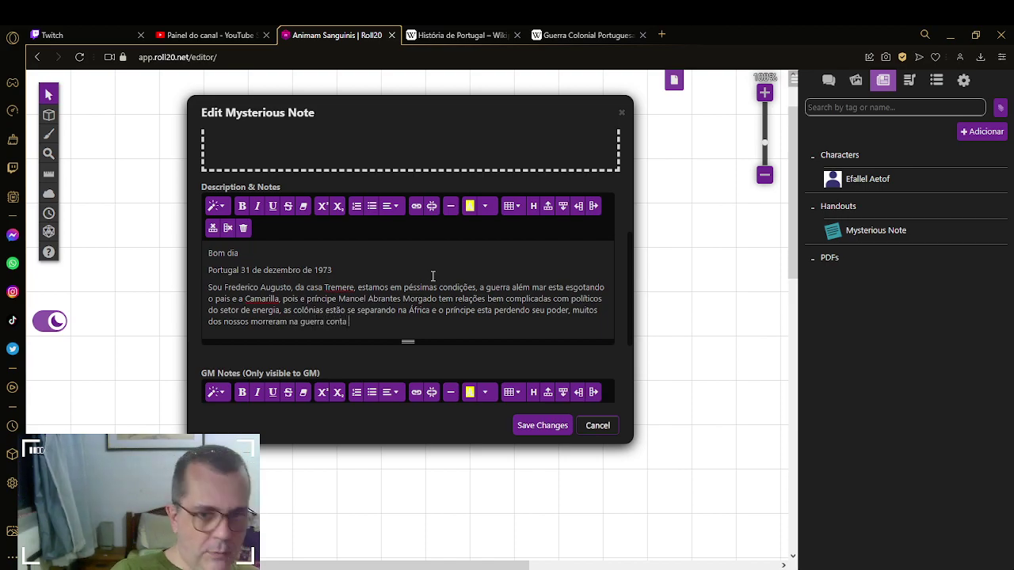
pyautogui.write('a os')
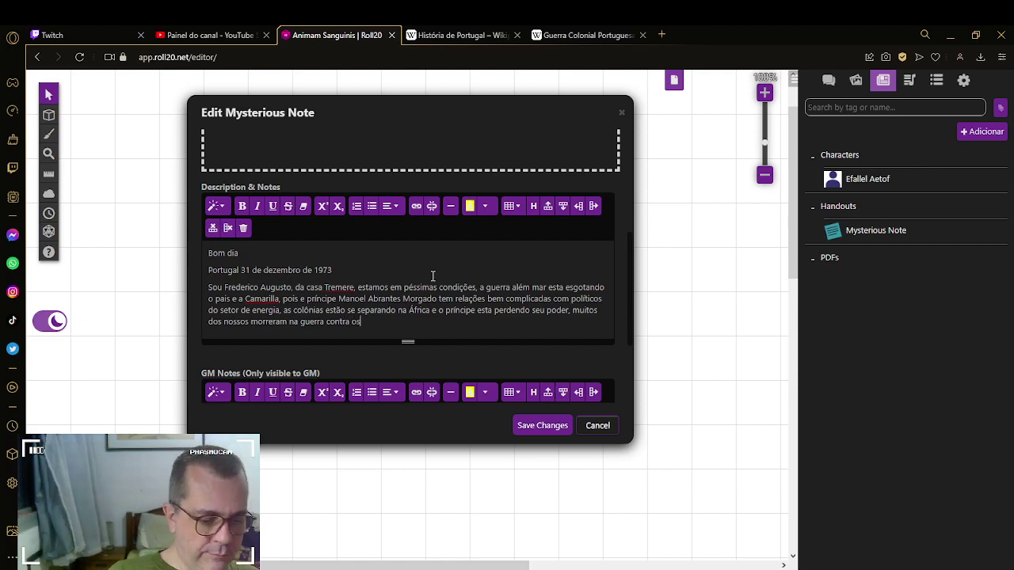
pyautogui.write(' Anar')
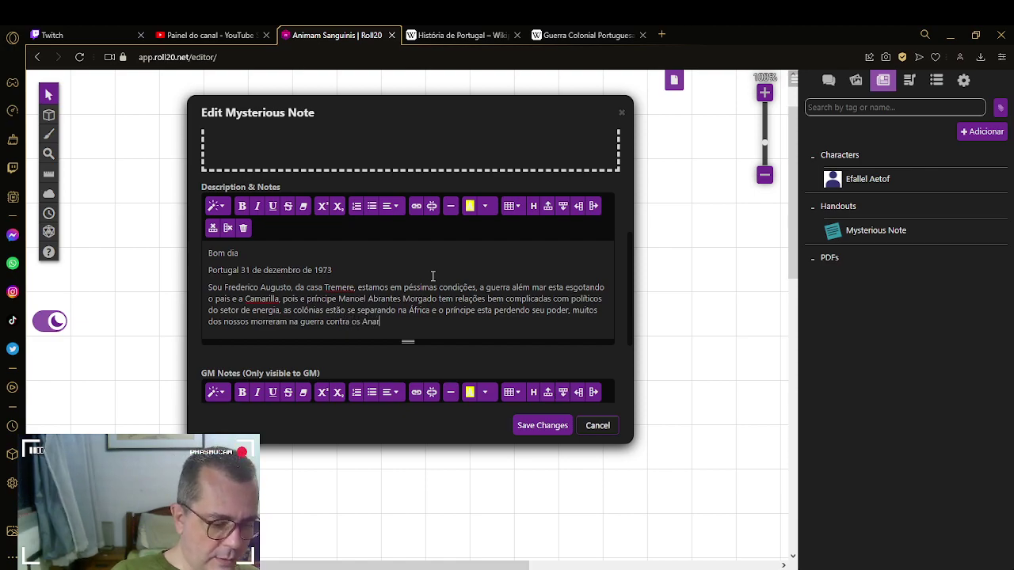
pyautogui.write('quistas')
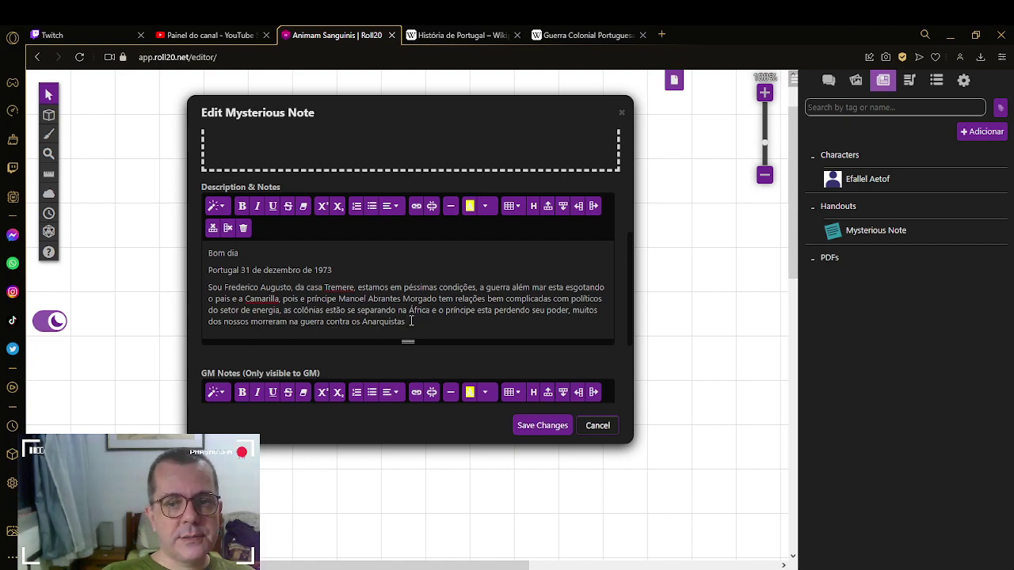
# Step: Add ", sobrando poucos de nós" after "Anarquistas" in the note's description
pyautogui.scroll(-1, 365, 297)
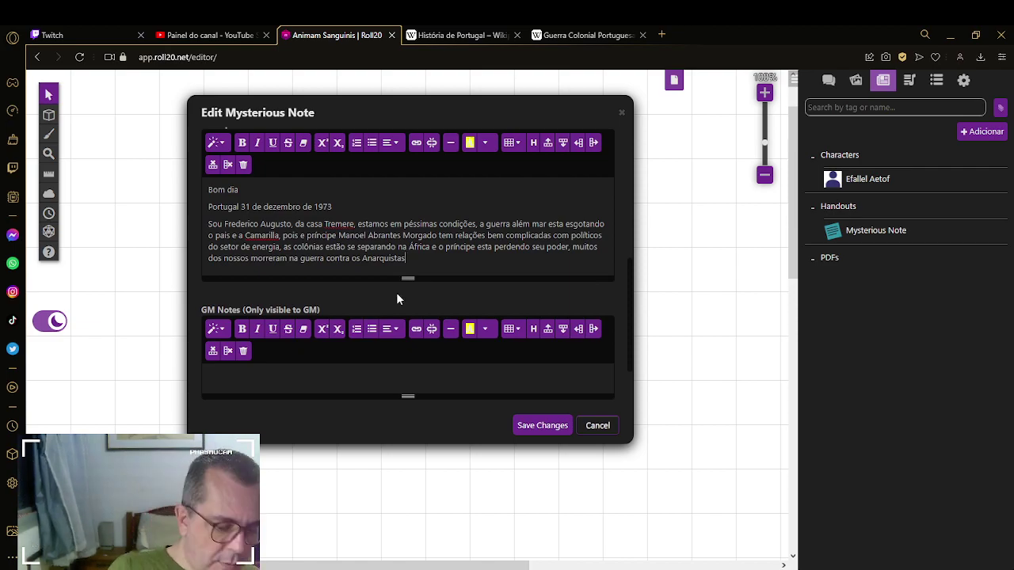
pyautogui.write(', sobra')
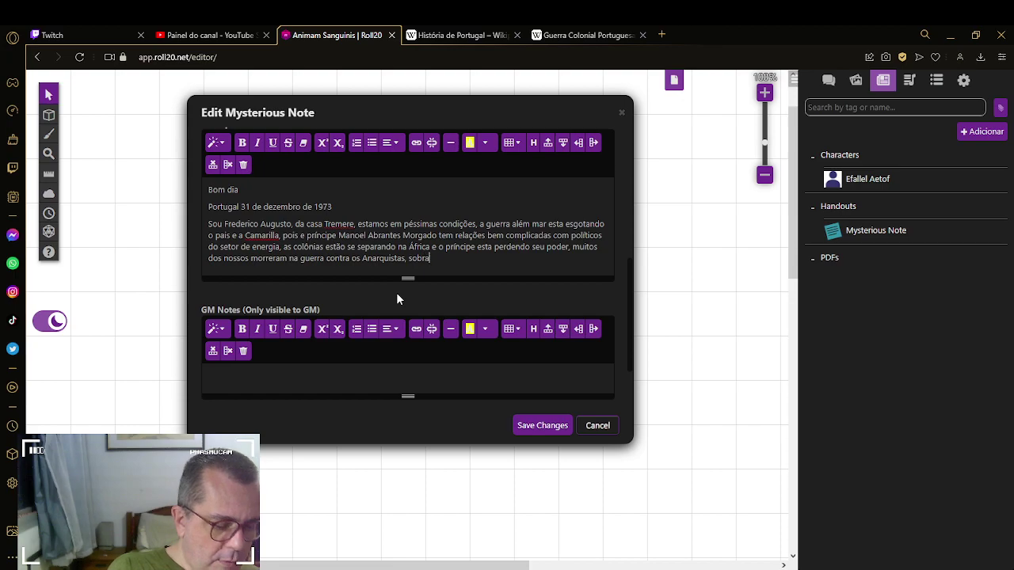
pyautogui.write('ndo')
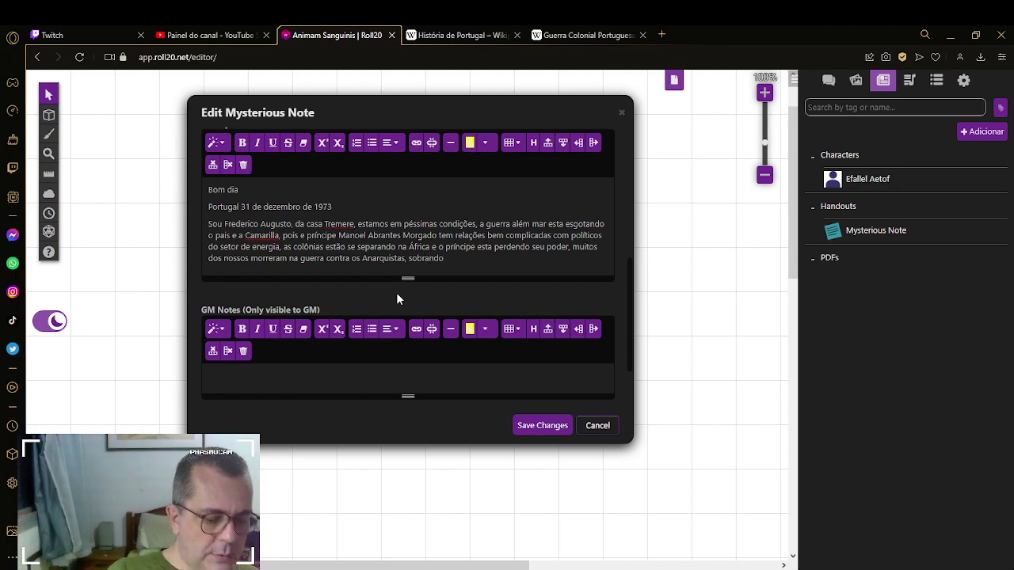
pyautogui.write(' po')
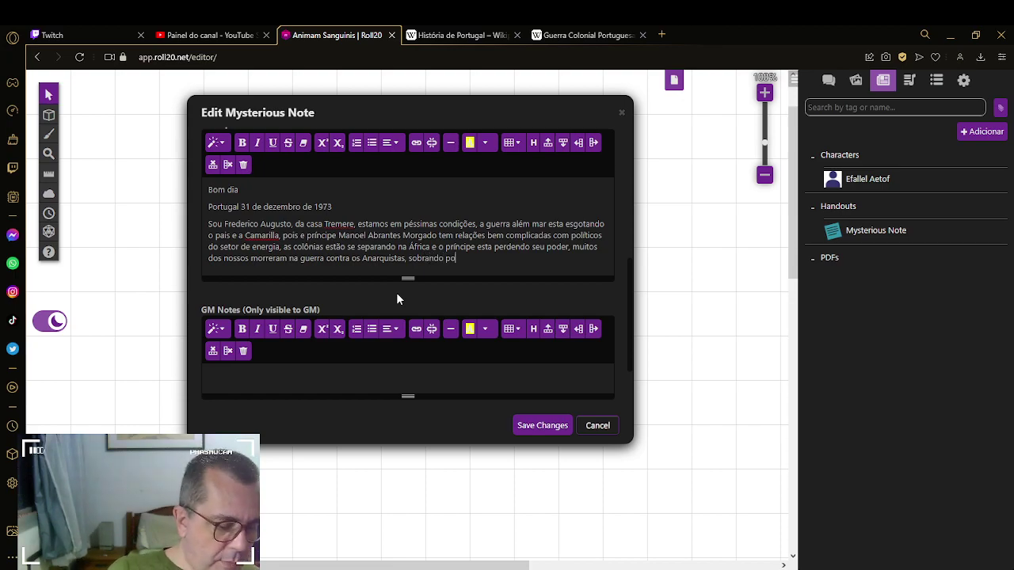
pyautogui.write('ucos d')
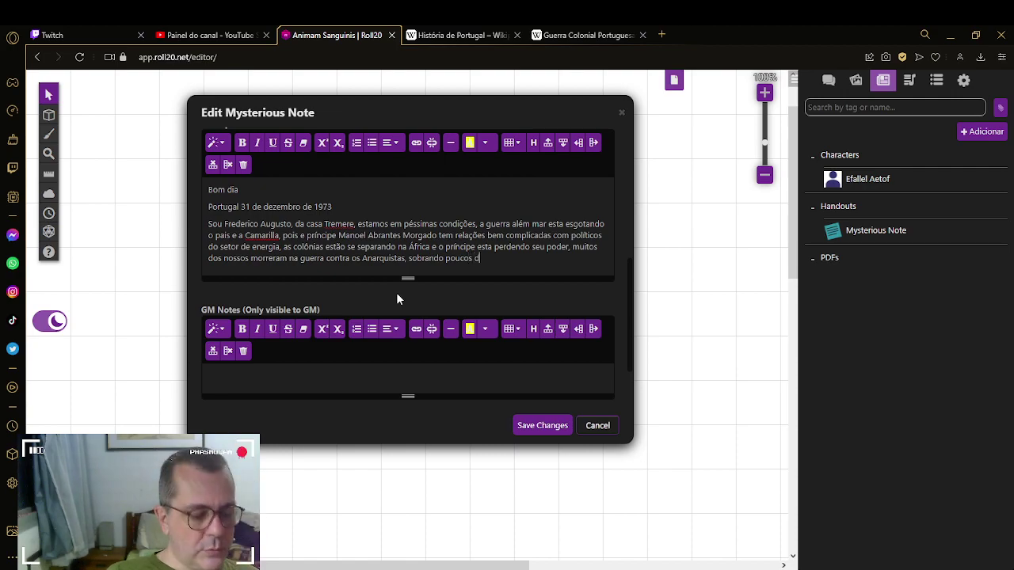
pyautogui.write('e nós')
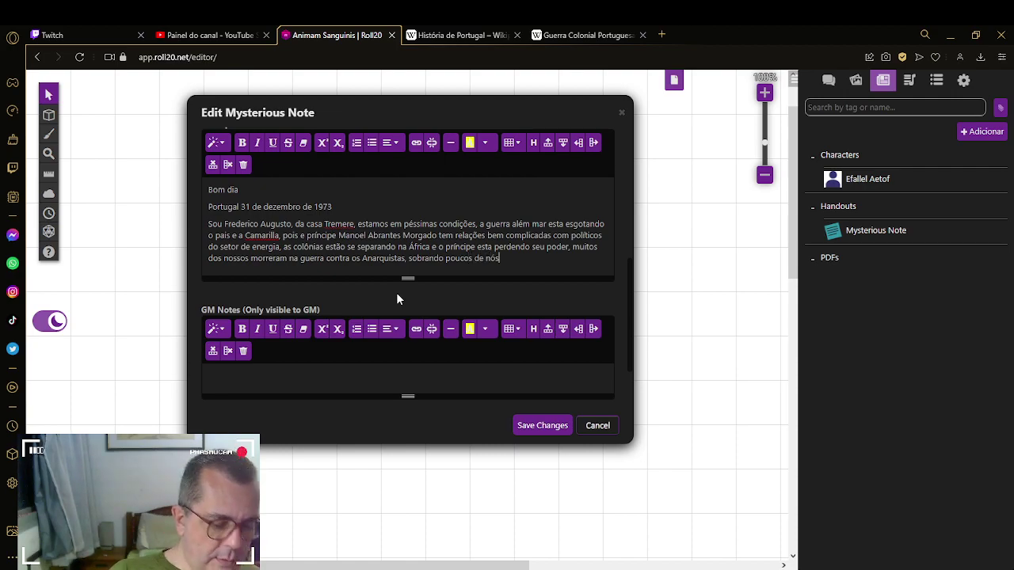
# Step: Continue the description after "nós" with ", apenas os sangue ralo ainda andam por Portugal,", capitalising the country name
pyautogui.write(', apenas')
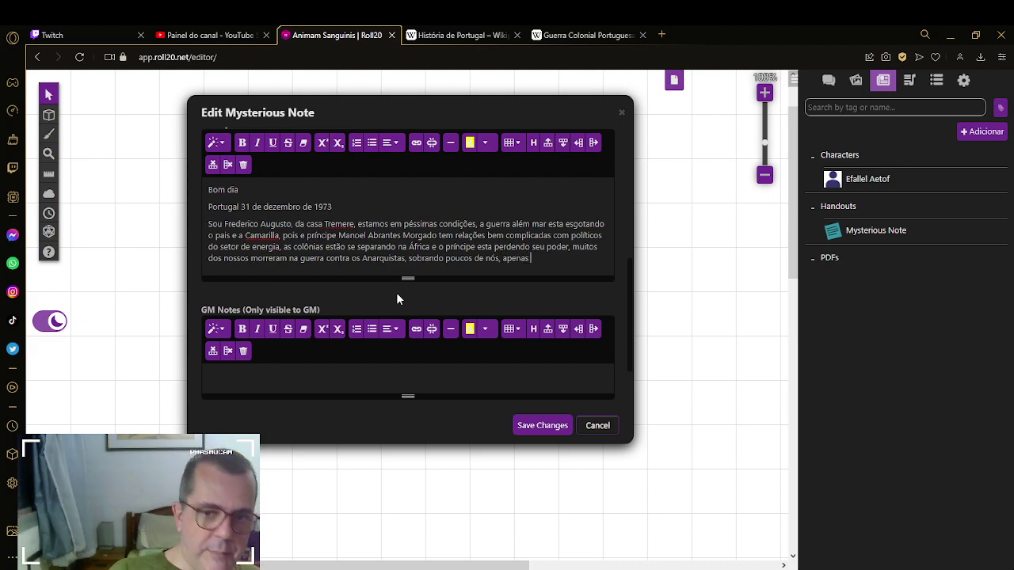
pyautogui.write(' os san')
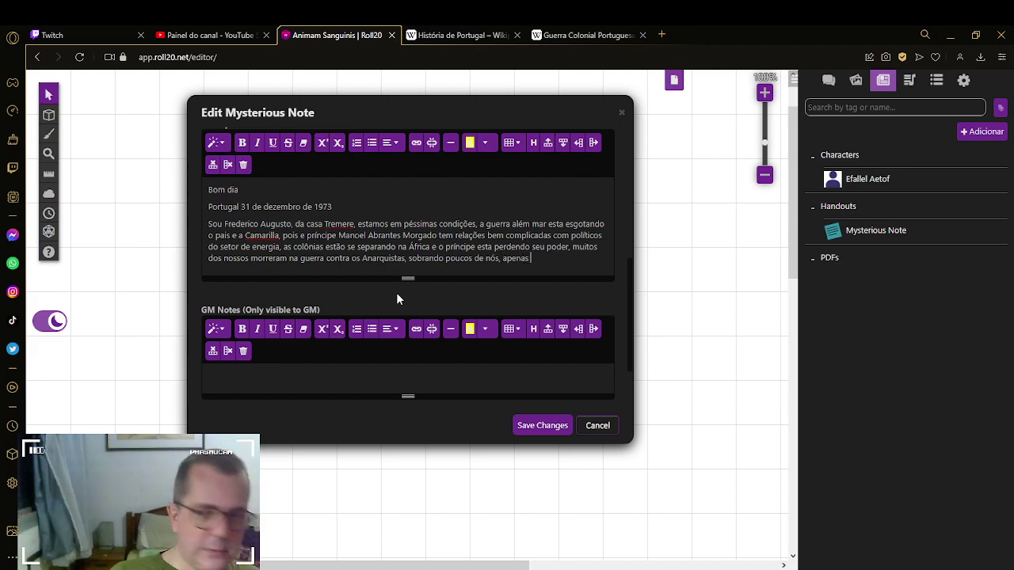
pyautogui.write('gue ralo')
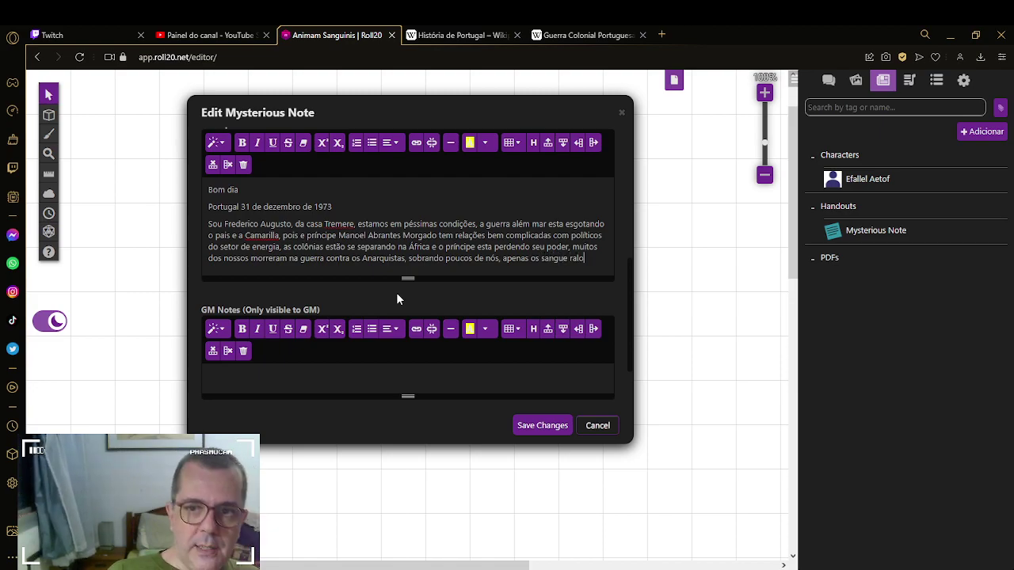
pyautogui.write(' ainda ')
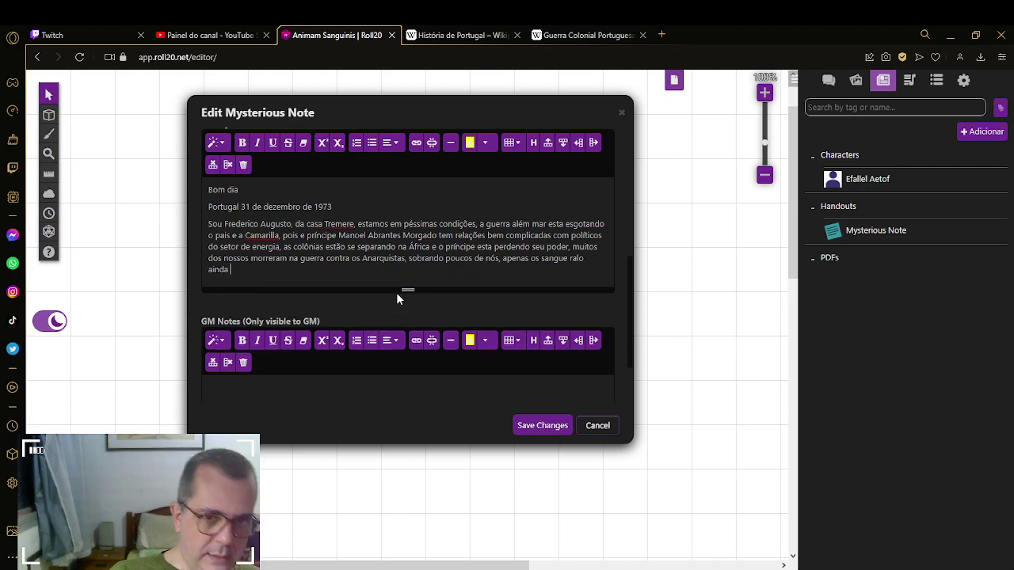
pyautogui.write('an')
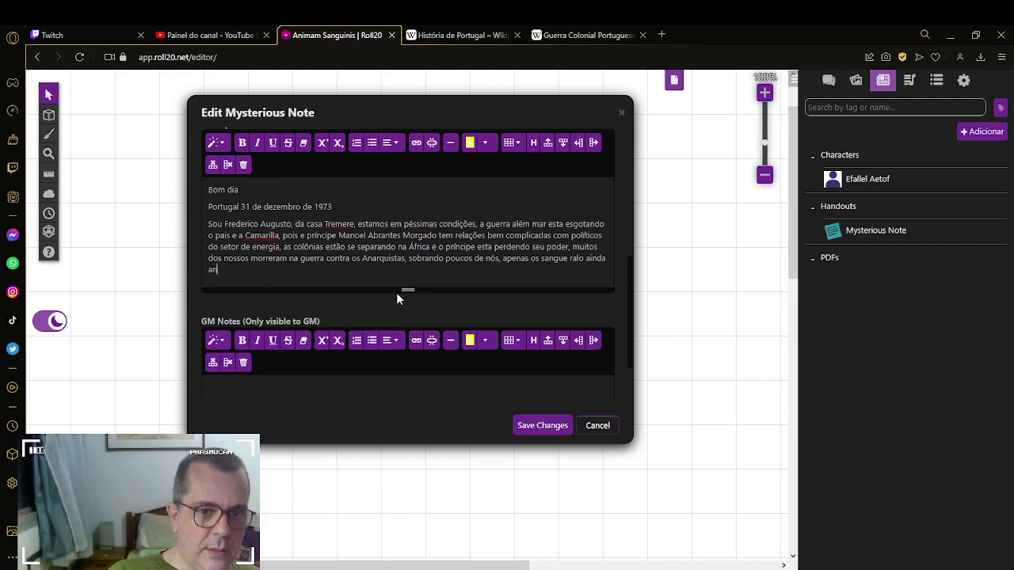
pyautogui.write('dam por ')
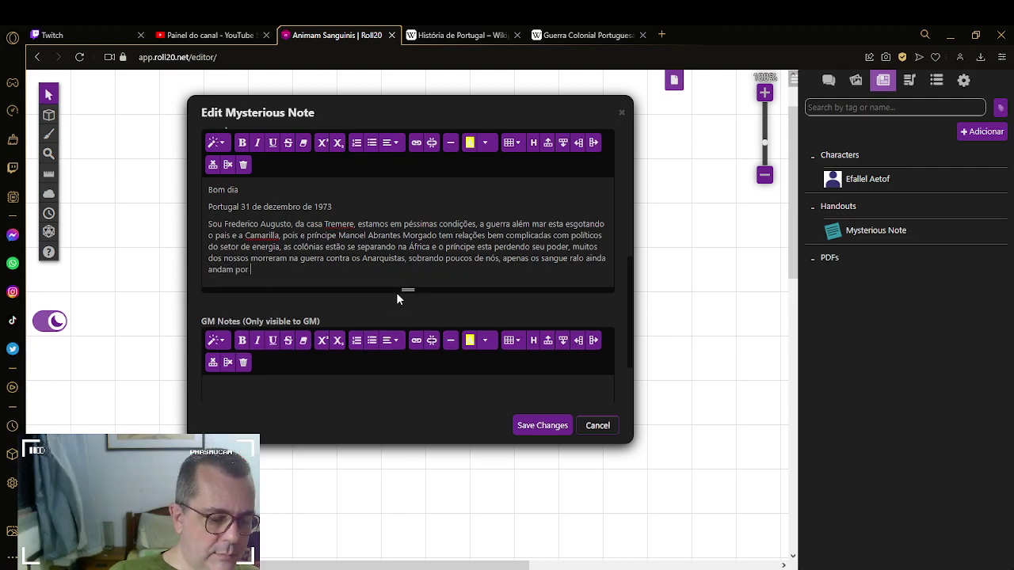
pyautogui.write('portugal')
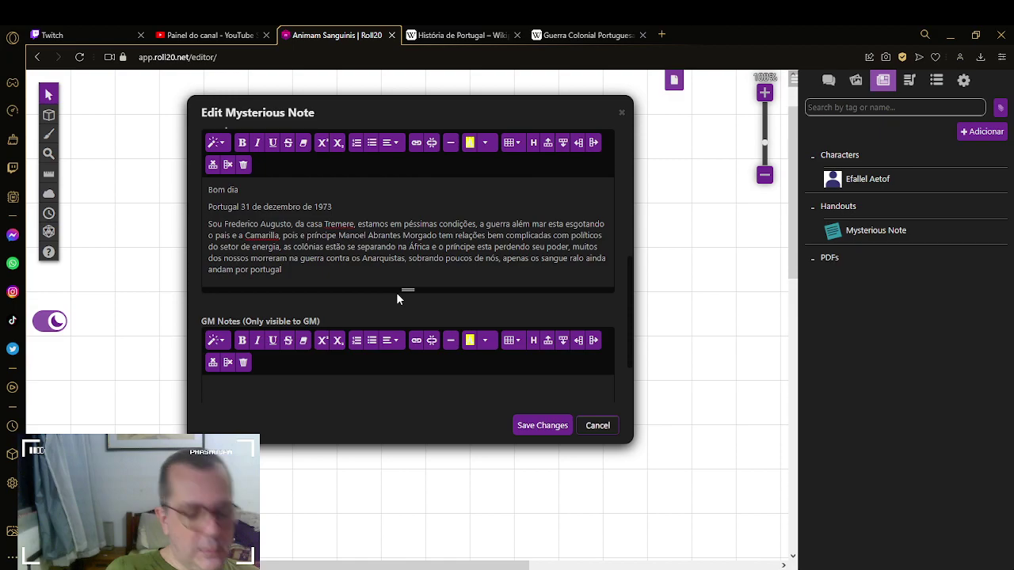
pyautogui.write(',')
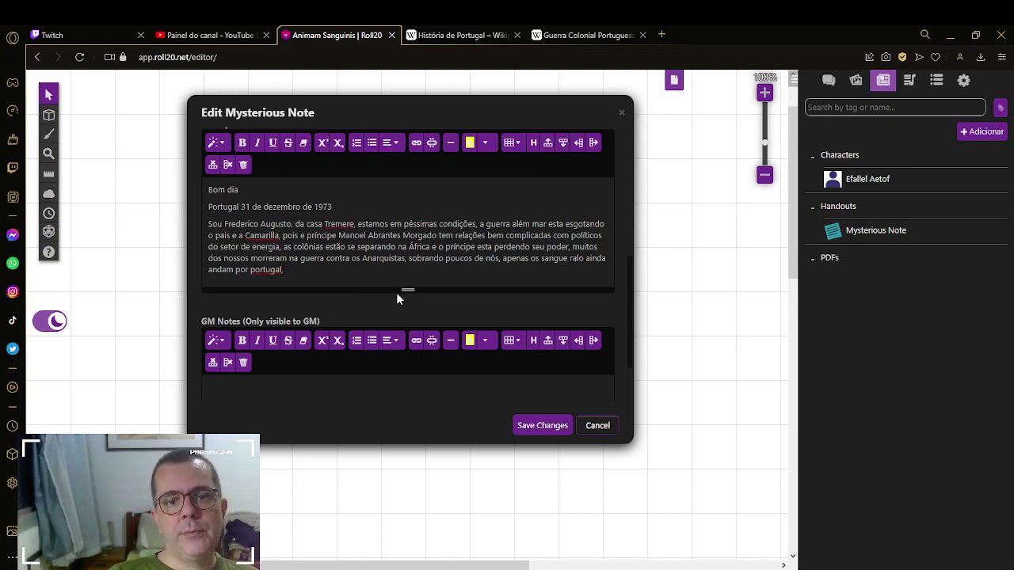
pyautogui.moveTo(250, 271); pyautogui.dragTo(285, 272)
pyautogui.write('Portugal,')
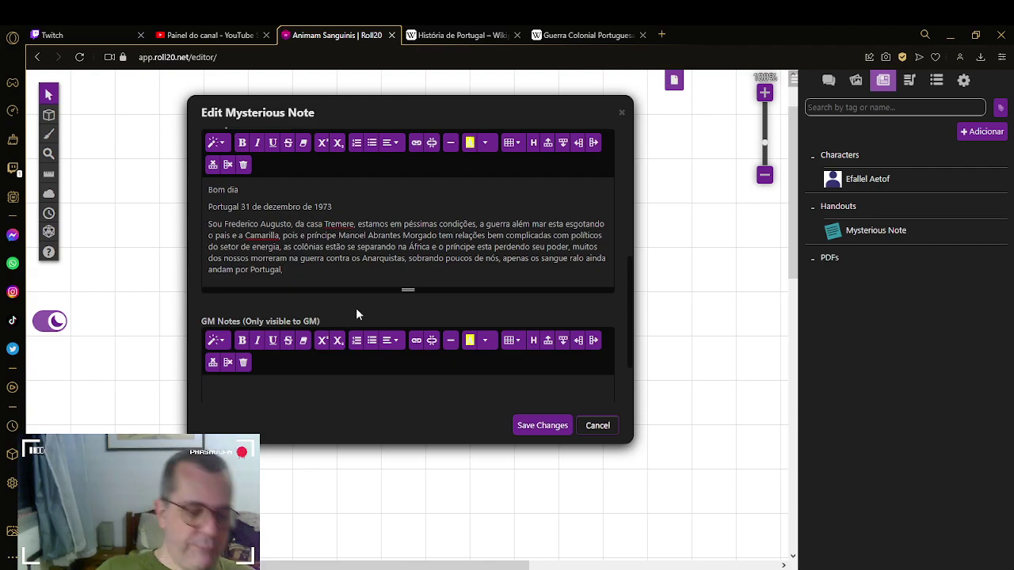
# Step: Continue the description after "Portugal," with "os poucos Ancile estão ganhando setores de domínio"
pyautogui.write('os ')
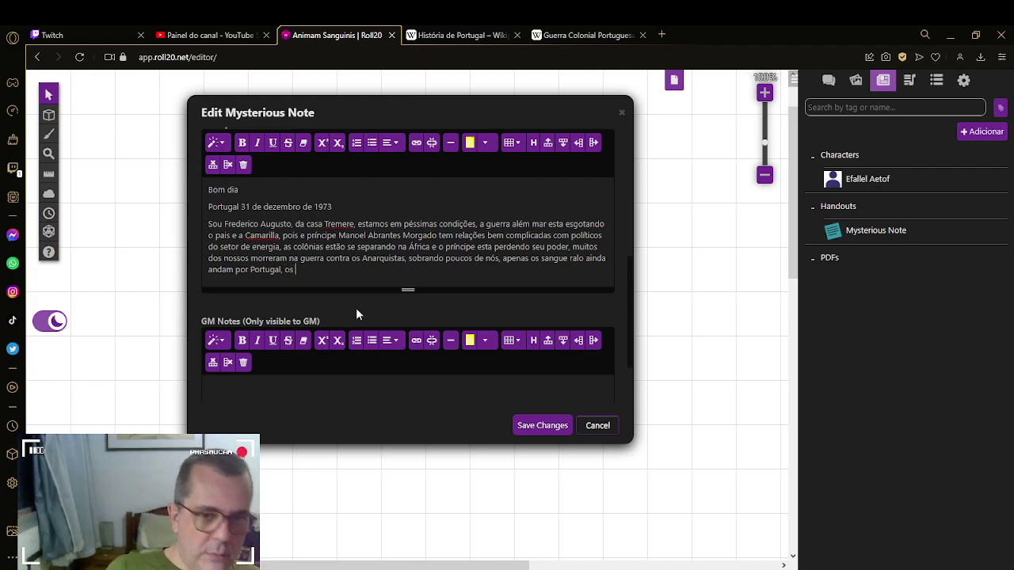
pyautogui.write('pouco')
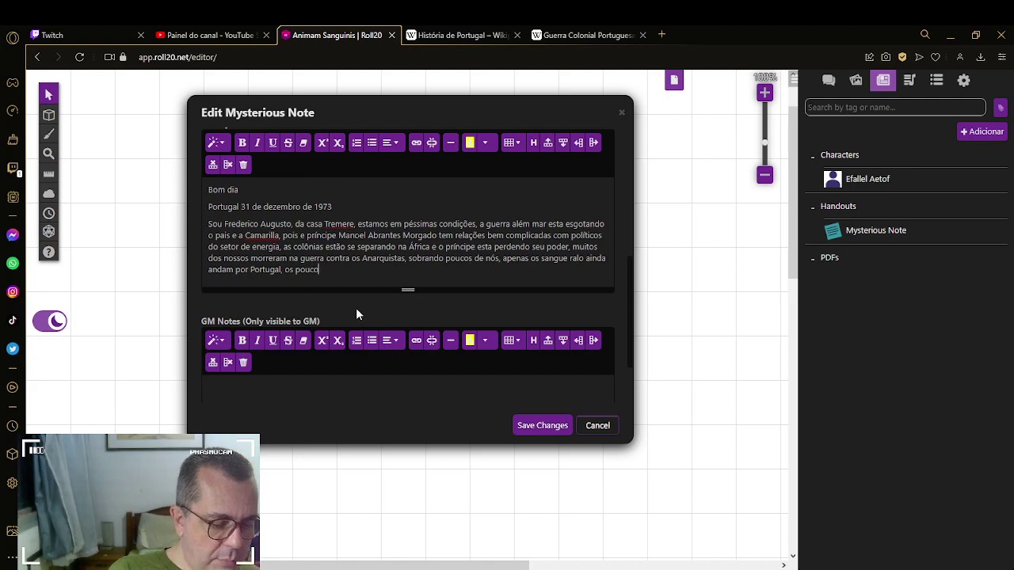
pyautogui.write('s Anci')
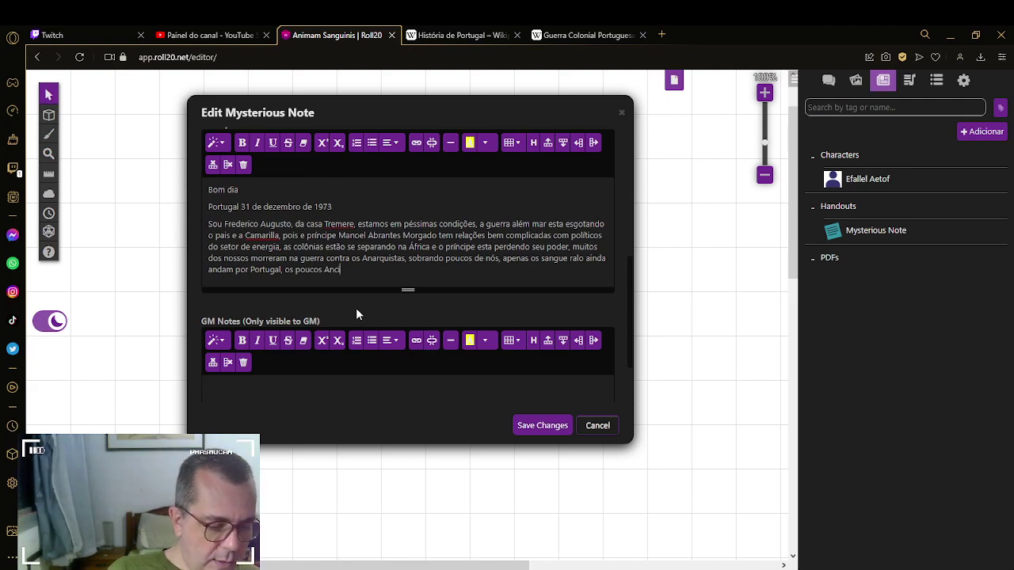
pyautogui.write('le e')
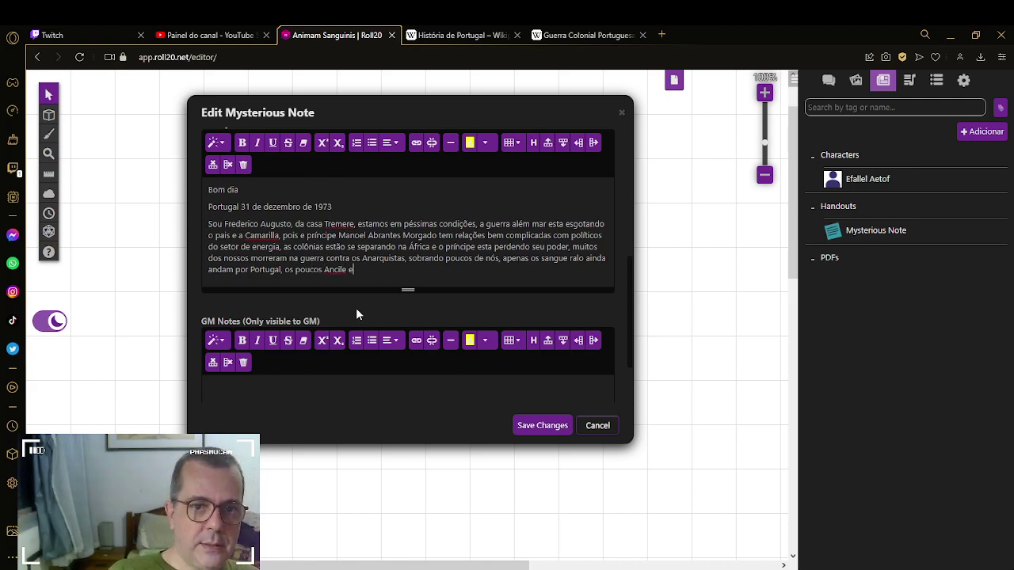
pyautogui.write('stão ')
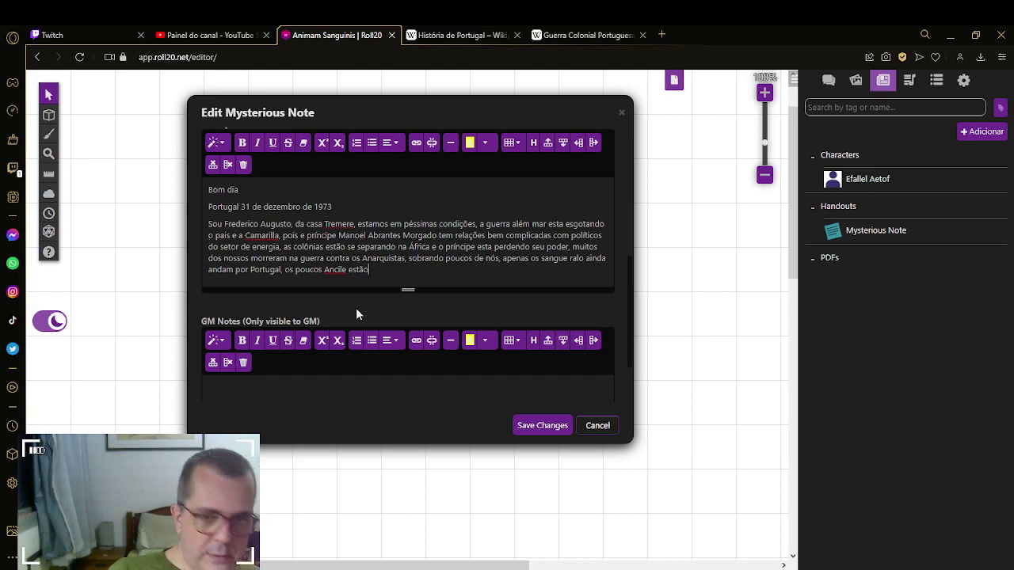
pyautogui.write('ganha')
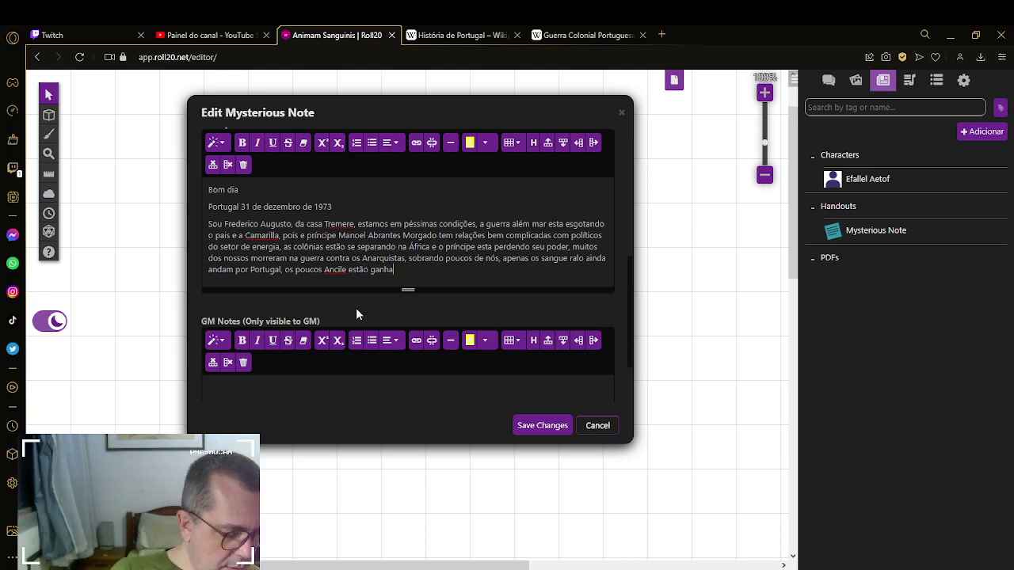
pyautogui.write('ndo setotre')
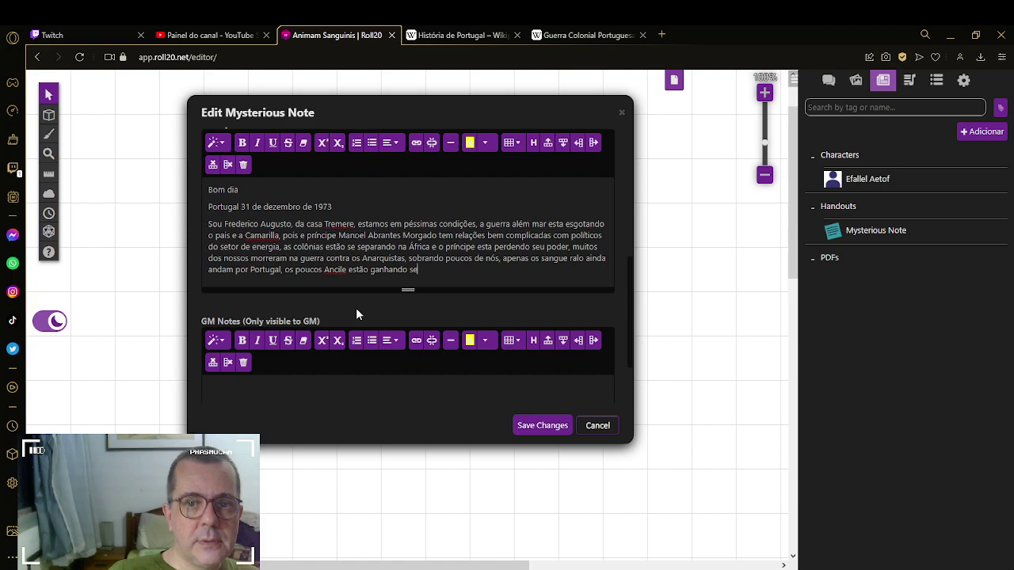
pyautogui.press('BackSpace')
pyautogui.press('BackSpace')
pyautogui.press('BackSpace')
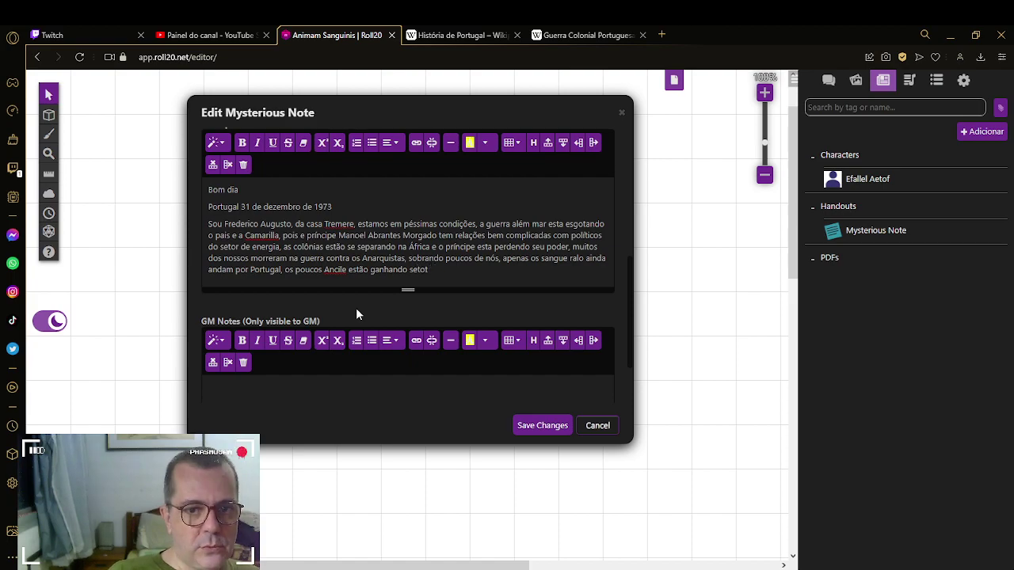
pyautogui.write('res de ')
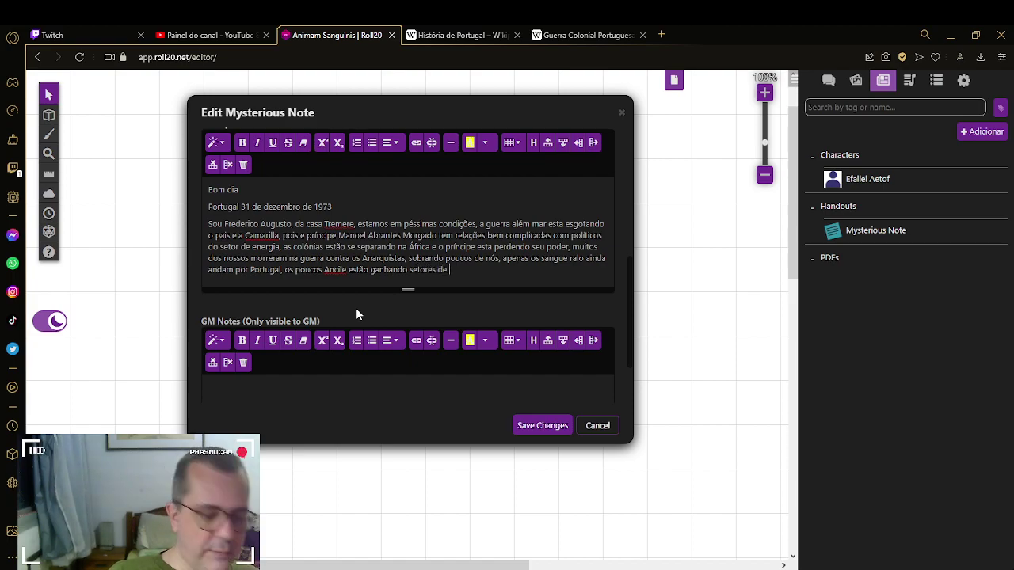
pyautogui.write('domínio')
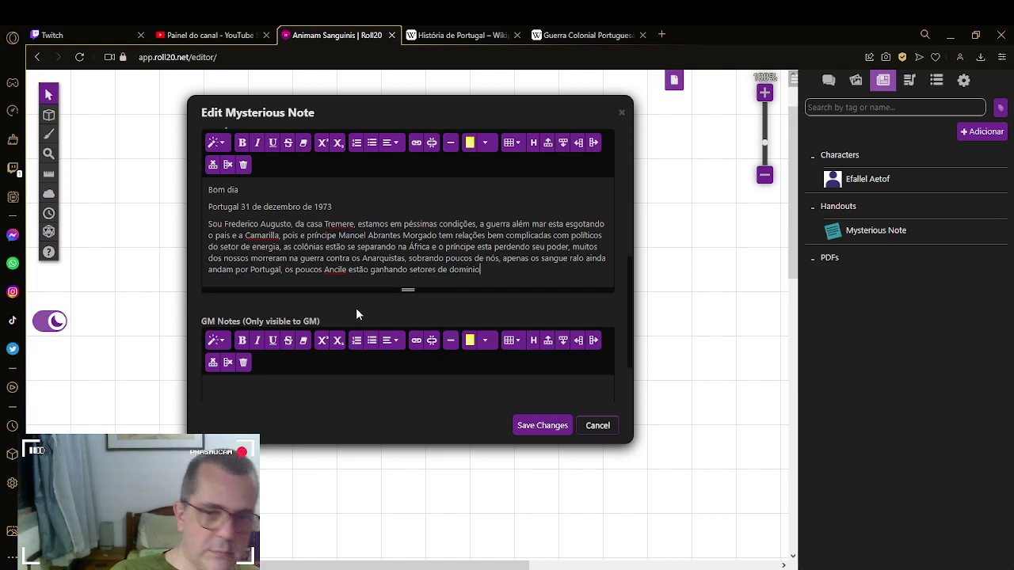
# Step: Add ", mas são poucos" to the sentence and correct the spelling of "domínio" with its accent
pyautogui.write(',')
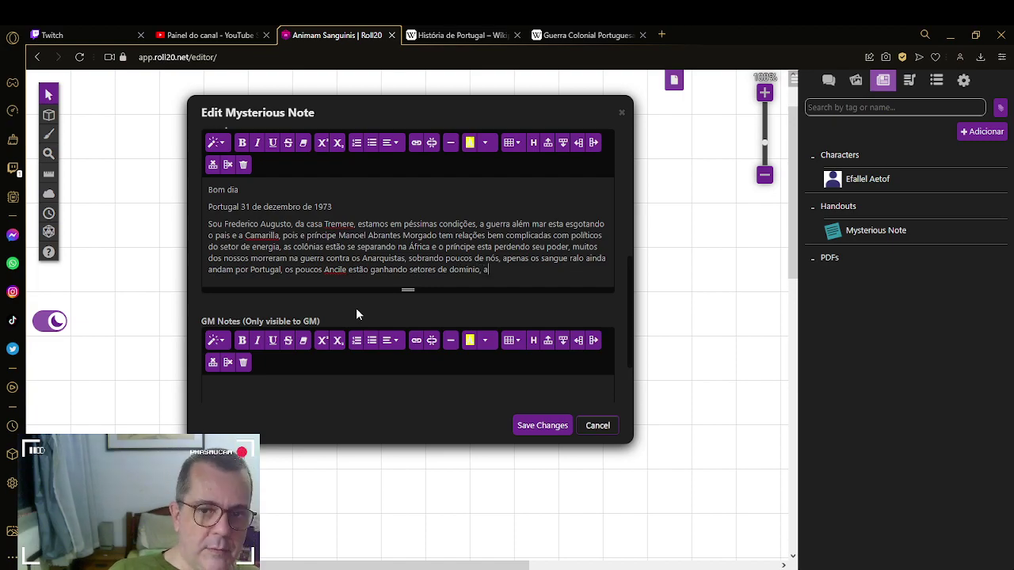
pyautogui.write(' mas s')
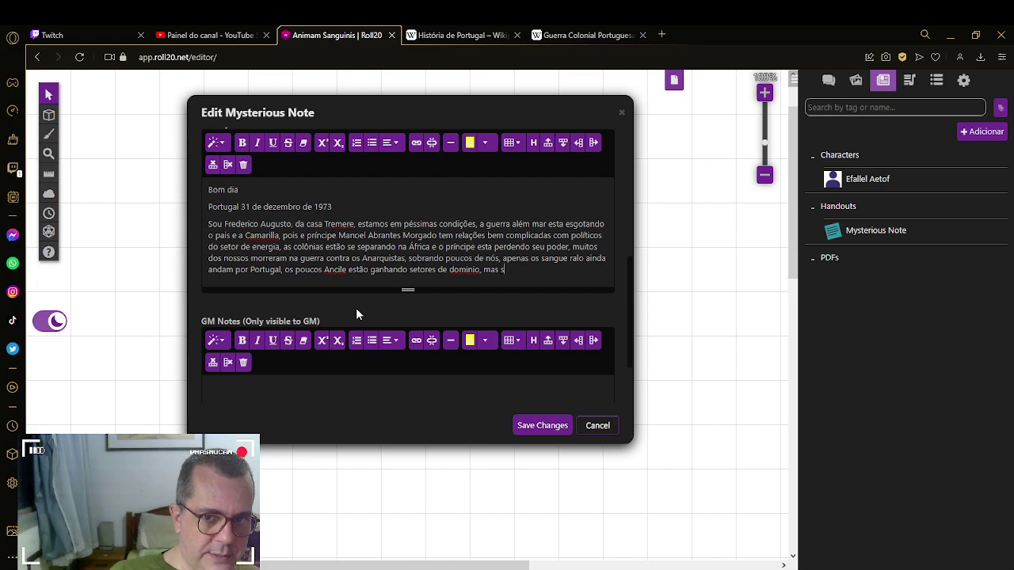
pyautogui.write('ão poucos')
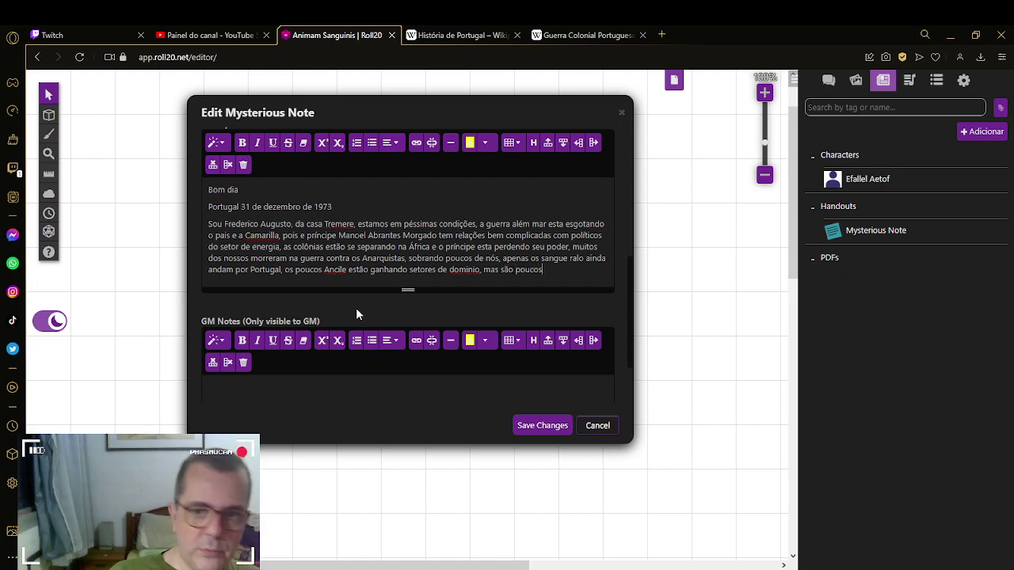
pyautogui.doubleClick(465, 270)
pyautogui.click(478, 271)
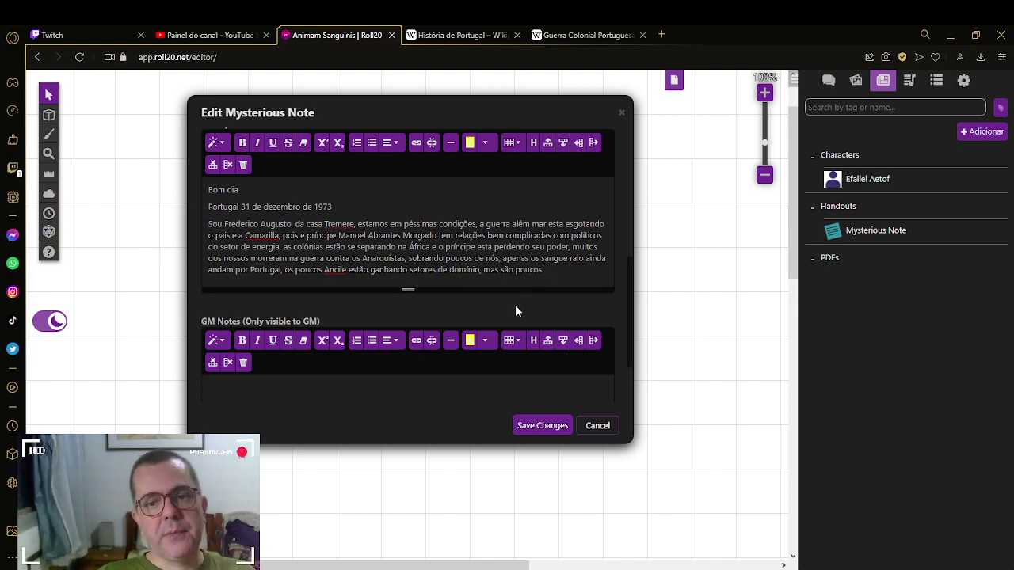
# Step: Extend the sentence after "mas são poucos" with ", os Anarquistas estão por toda parte"
pyautogui.write(', os')
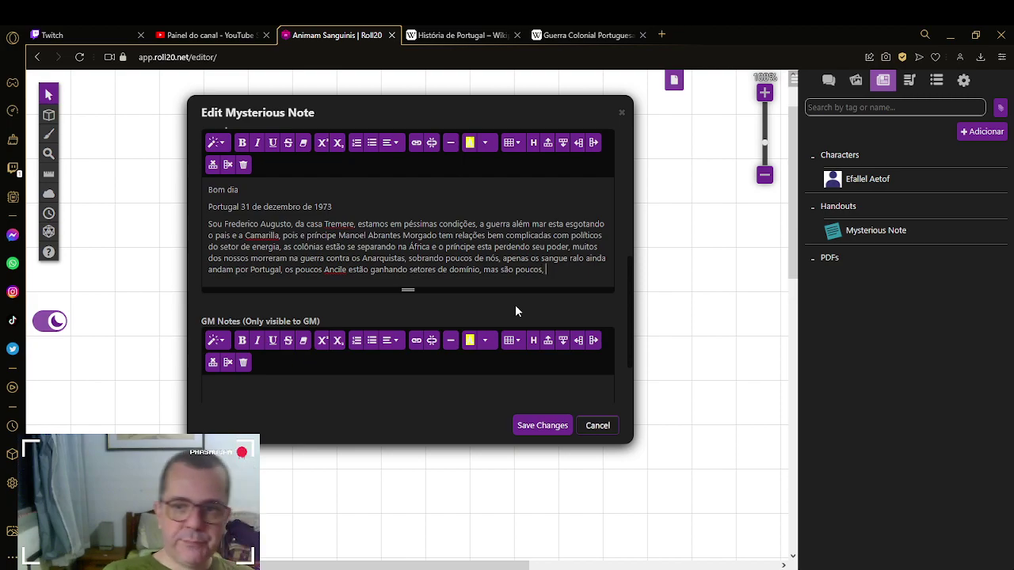
pyautogui.write(' A')
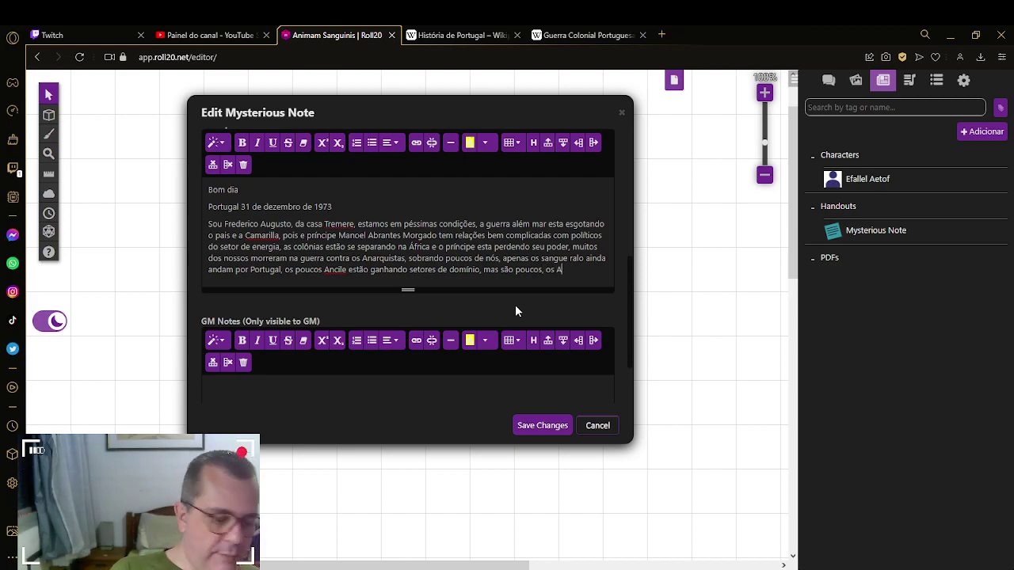
pyautogui.write('narquis')
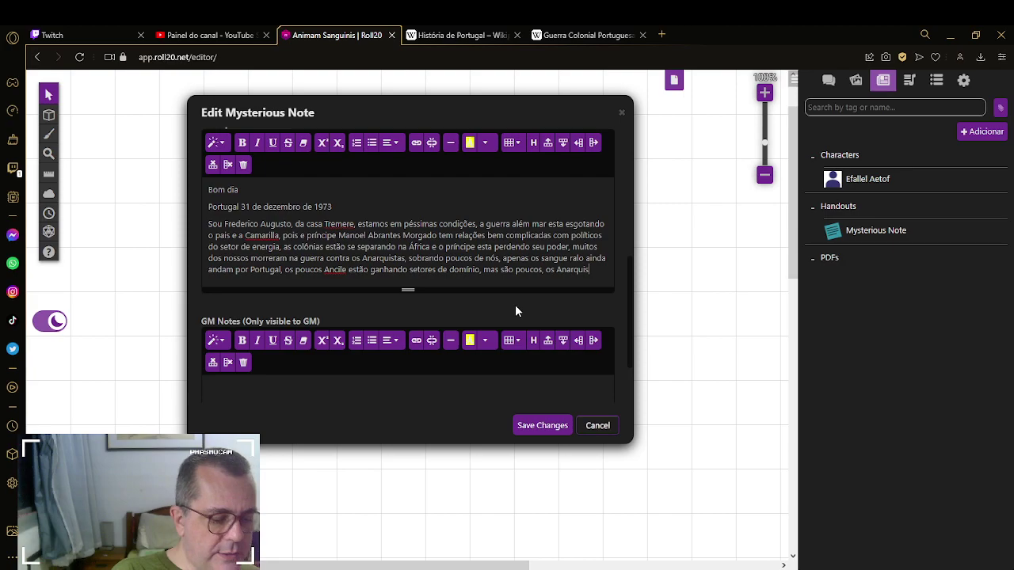
pyautogui.write('tas es')
pyautogui.write('tã')
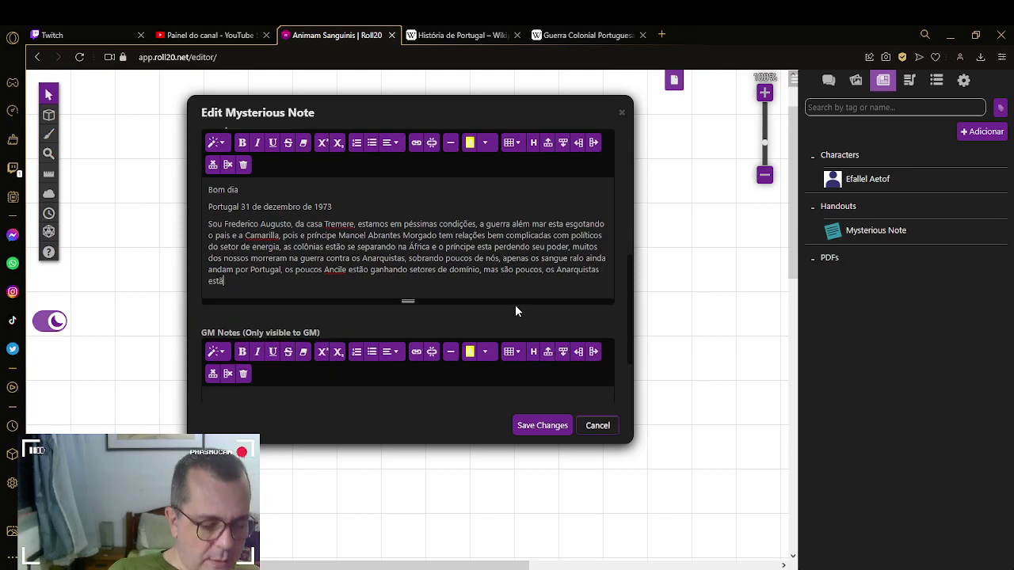
pyautogui.write('o por toda parte')
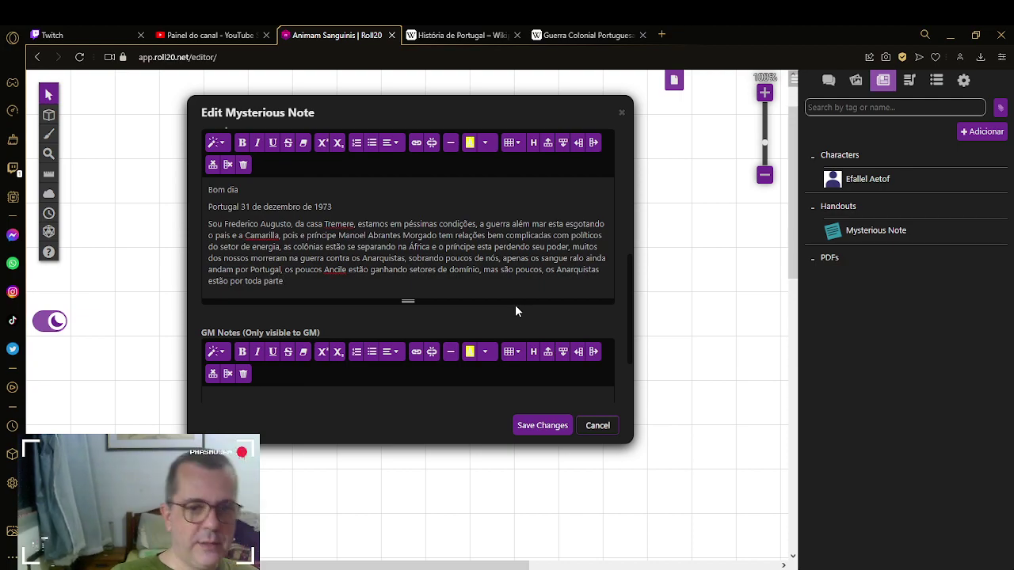
# Step: Add ", o barão" after "toda parte", followed by the baron's first name and surname
pyautogui.write(', o bar')
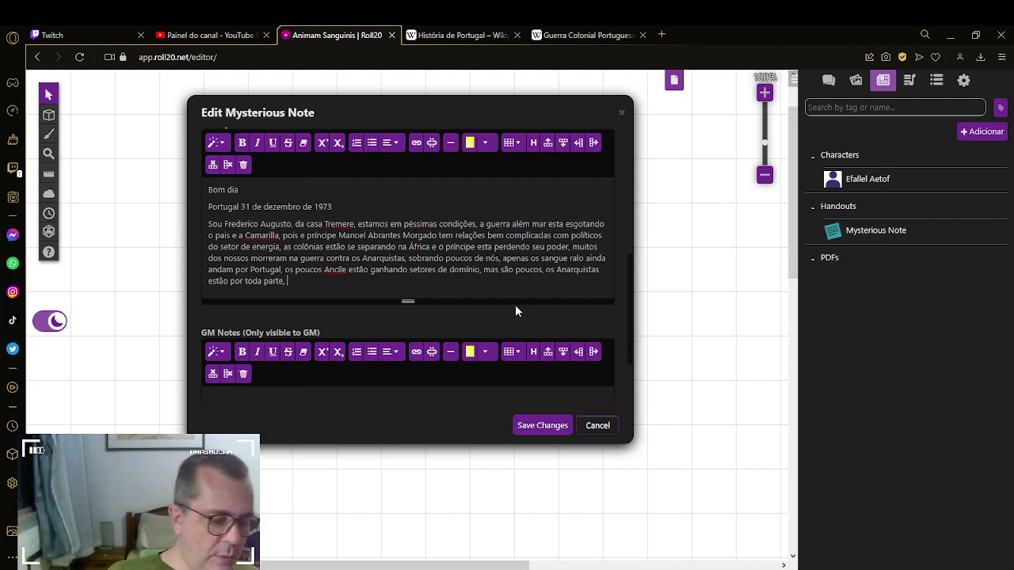
pyautogui.write('ão')
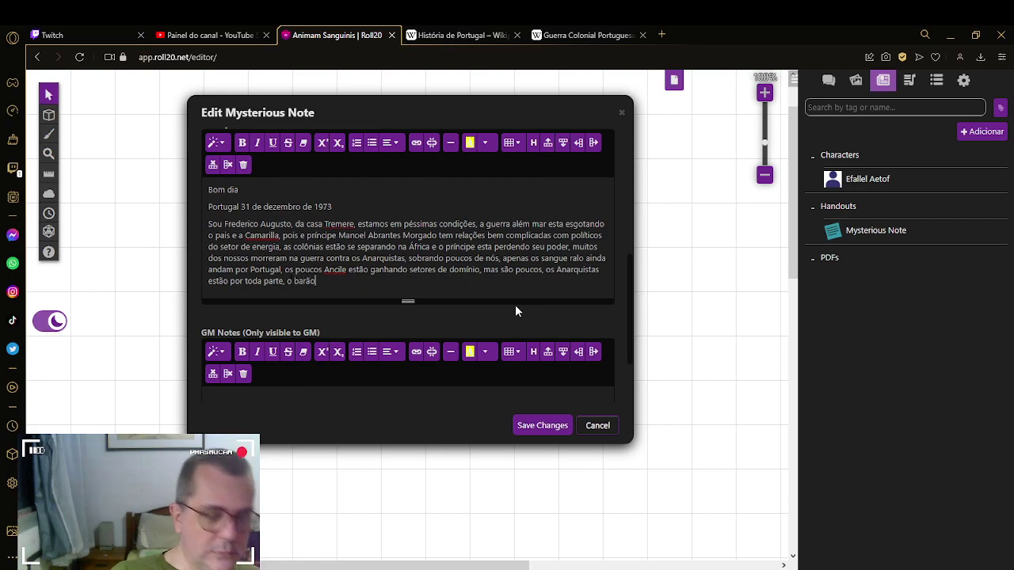
pyautogui.write(' Es')
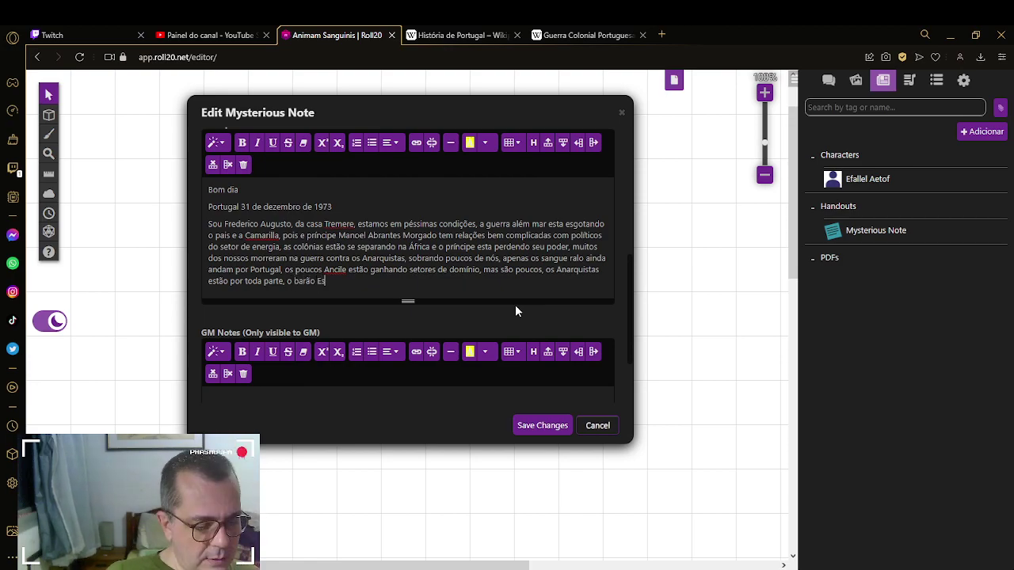
pyautogui.write('tevão')
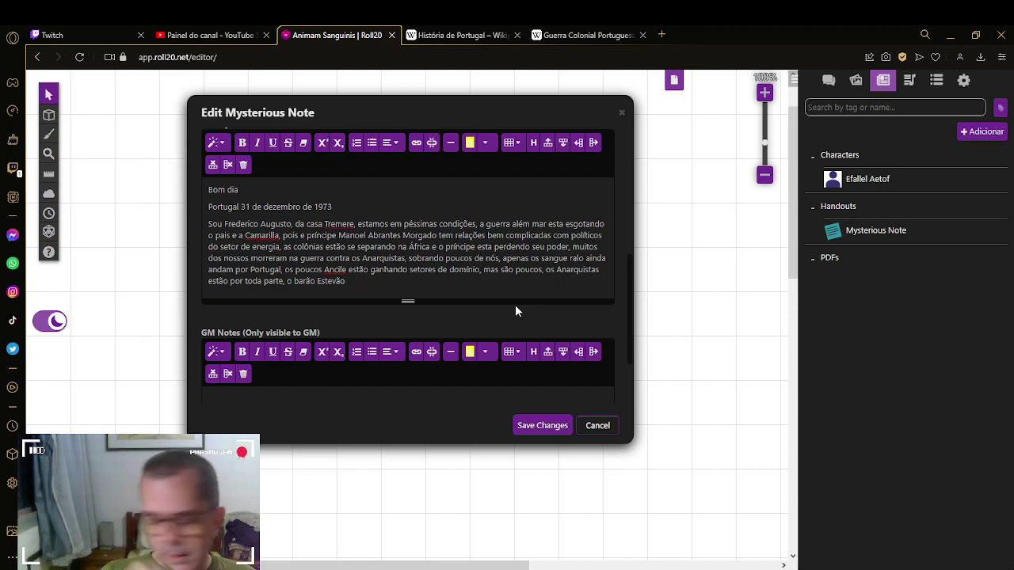
pyautogui.write('Pe')
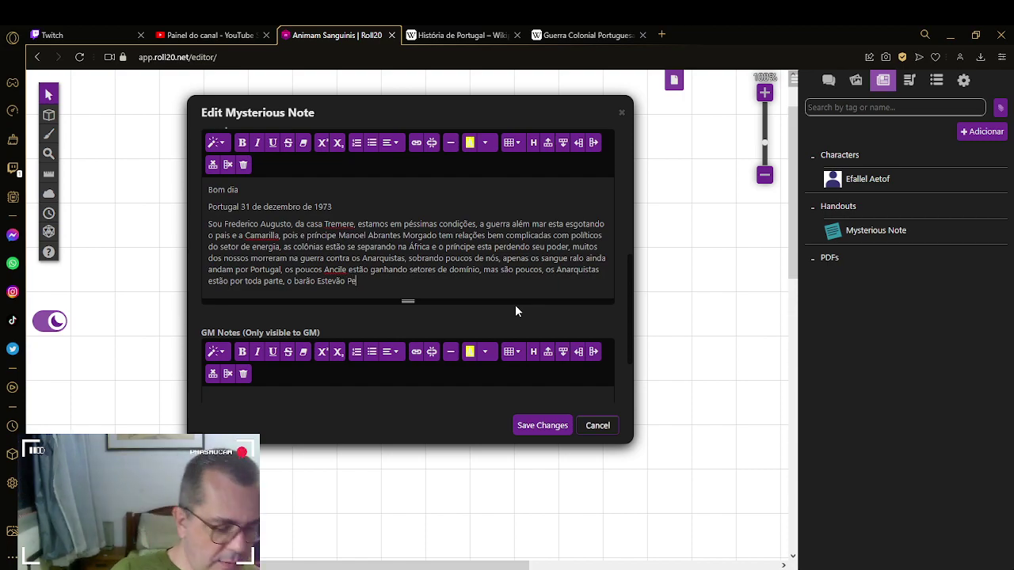
pyautogui.write('rer')
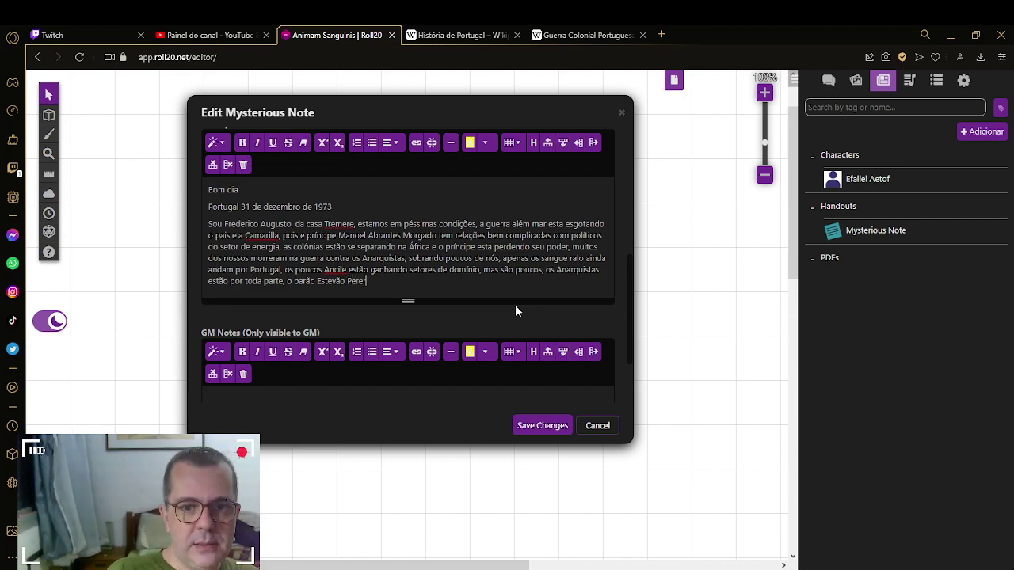
pyautogui.press('BackSpace')
pyautogui.write('ira')
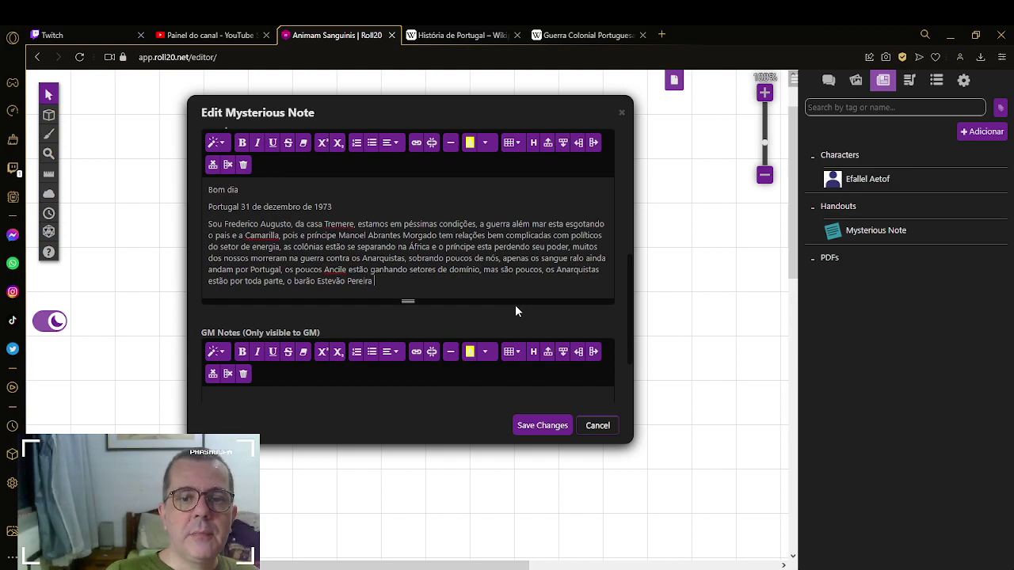
# Step: Continue after the baron's name with "esta cada dia mais forte, com promessas de avanço e liberdade"
pyautogui.write(' esta cada')
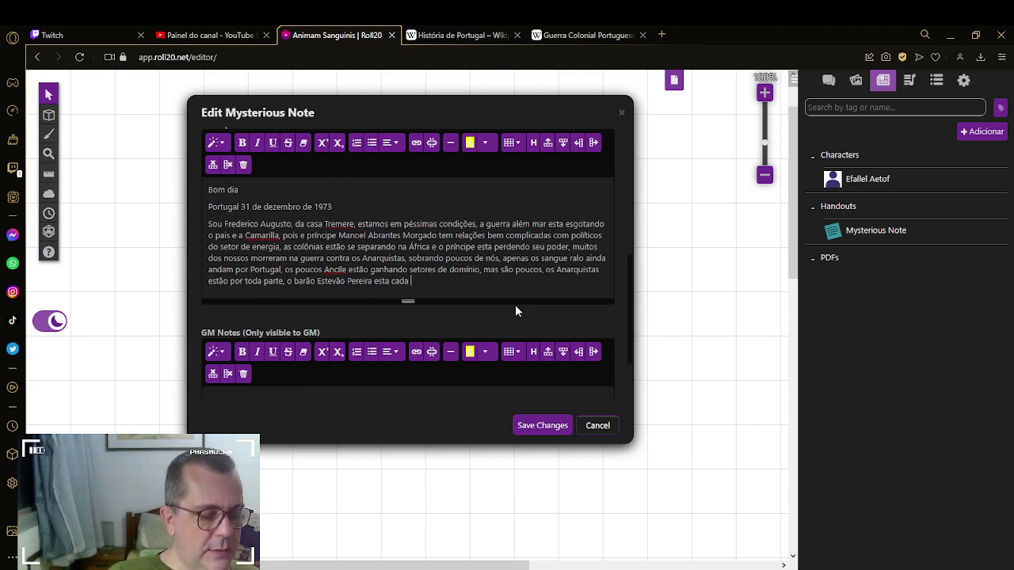
pyautogui.write('dia mais')
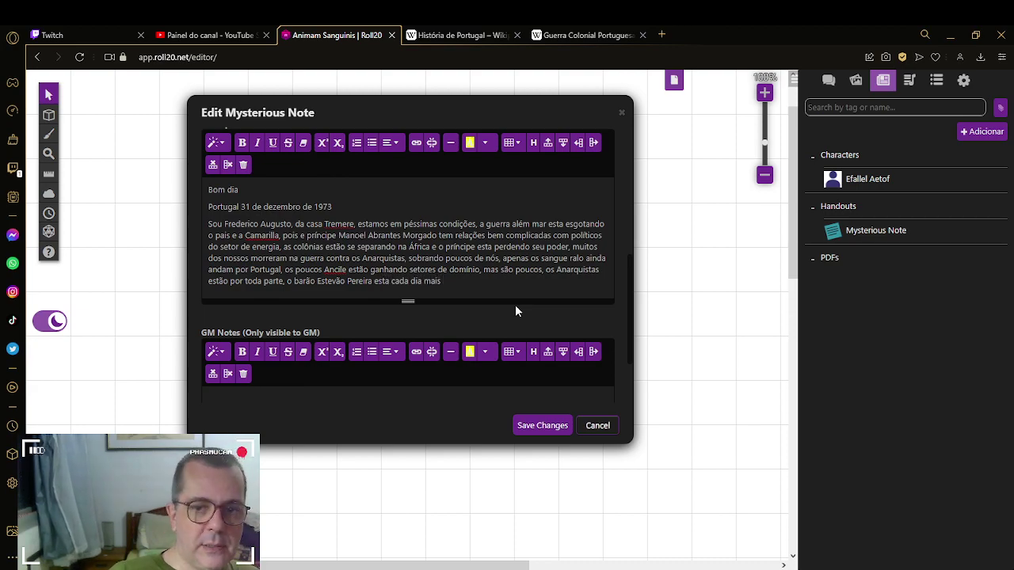
pyautogui.write(' forte, com promessas de')
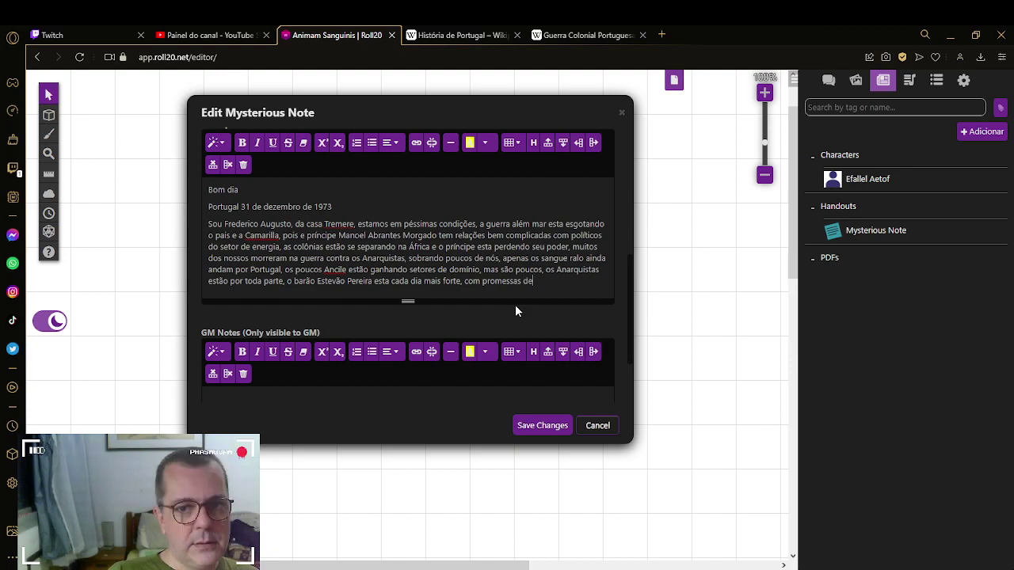
pyautogui.write(' avan')
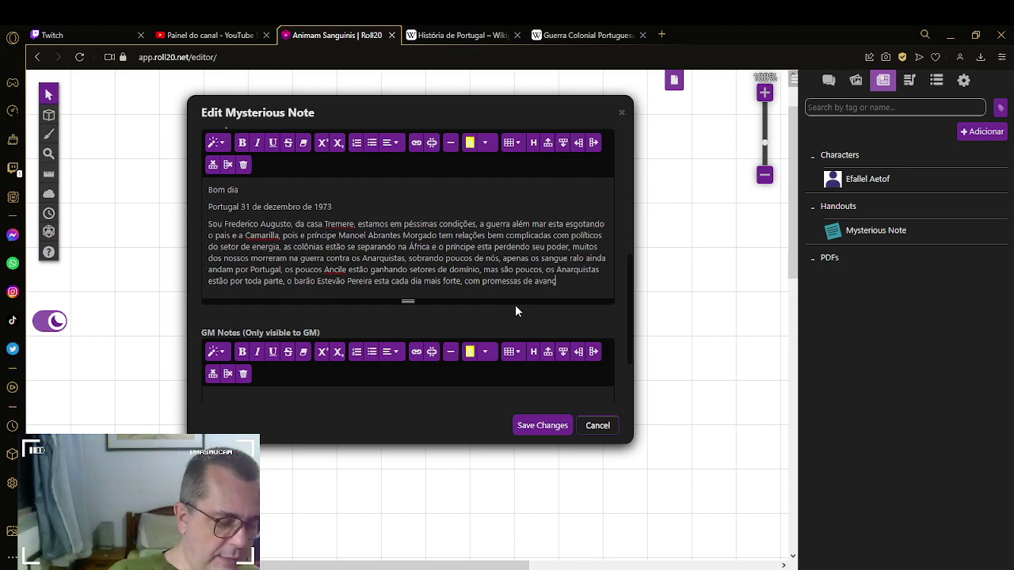
pyautogui.write('ço e ')
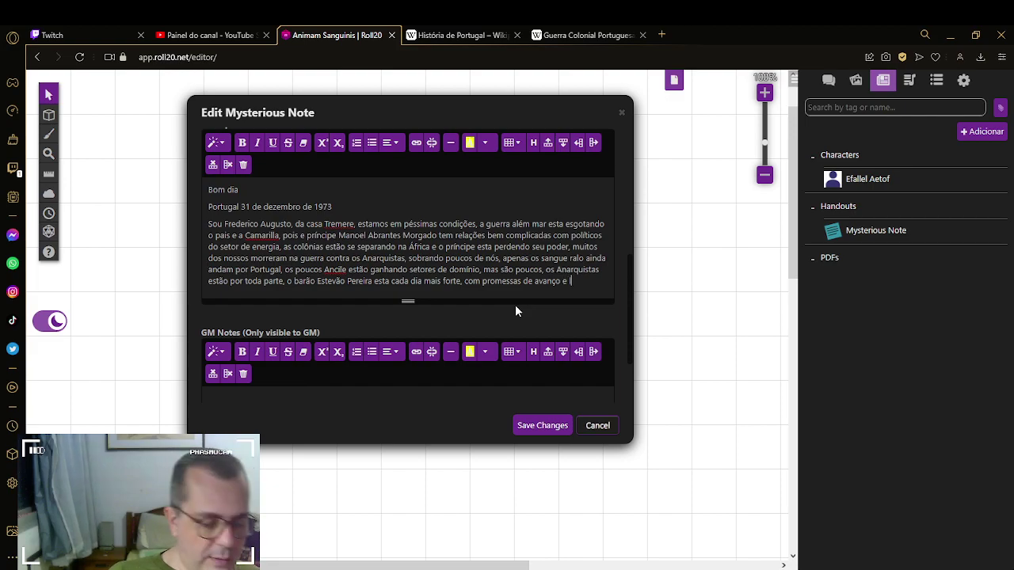
pyautogui.write('liberdade')
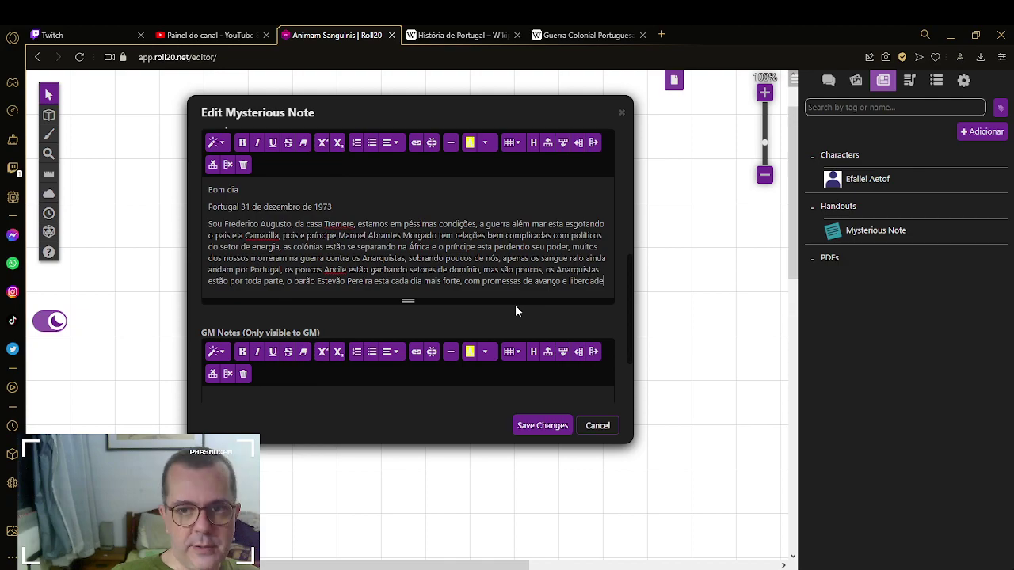
# Step: Continue the letter after "liberdade" with ", porém sabemos que essa mentira se trata de ganho de poder e Xenofobia"
pyautogui.write(', porém sabemos que')
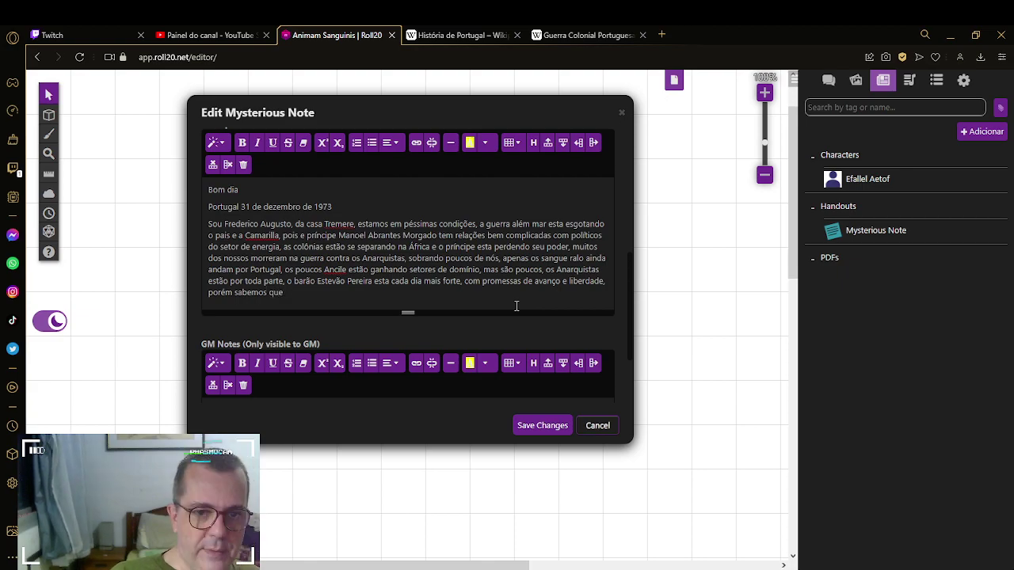
pyautogui.write(' essa me')
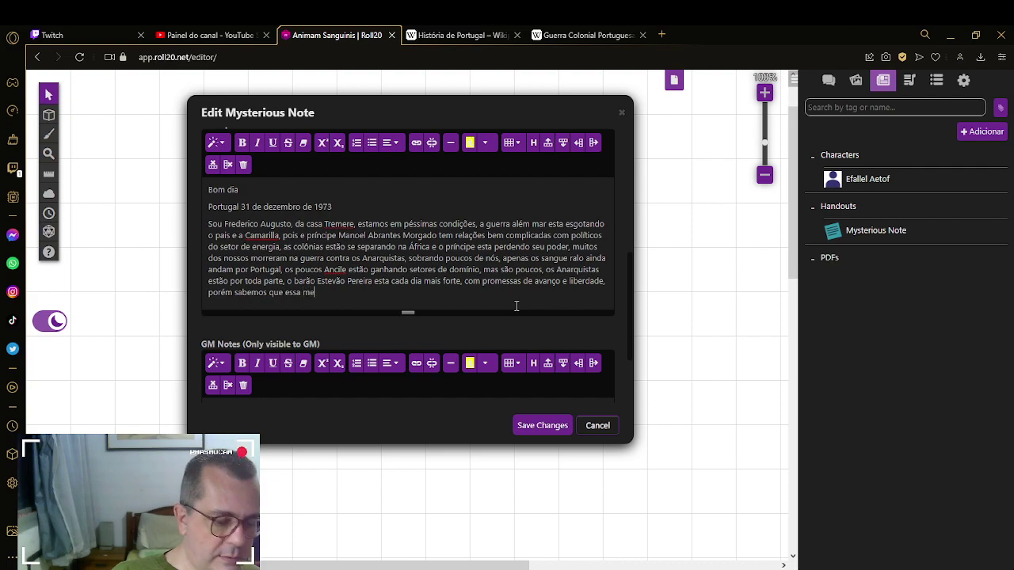
pyautogui.write('ntira se trata')
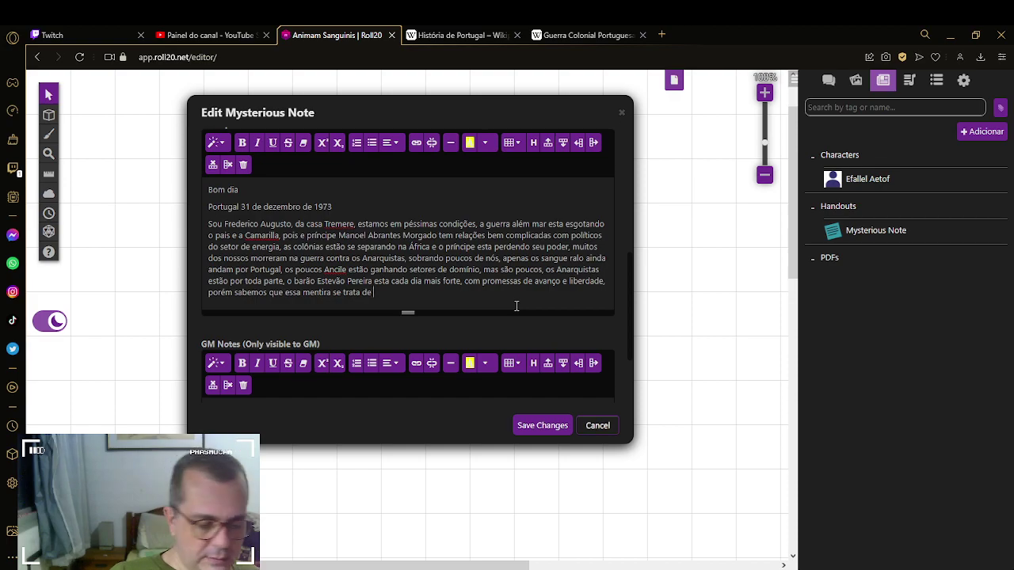
pyautogui.write(' de gan')
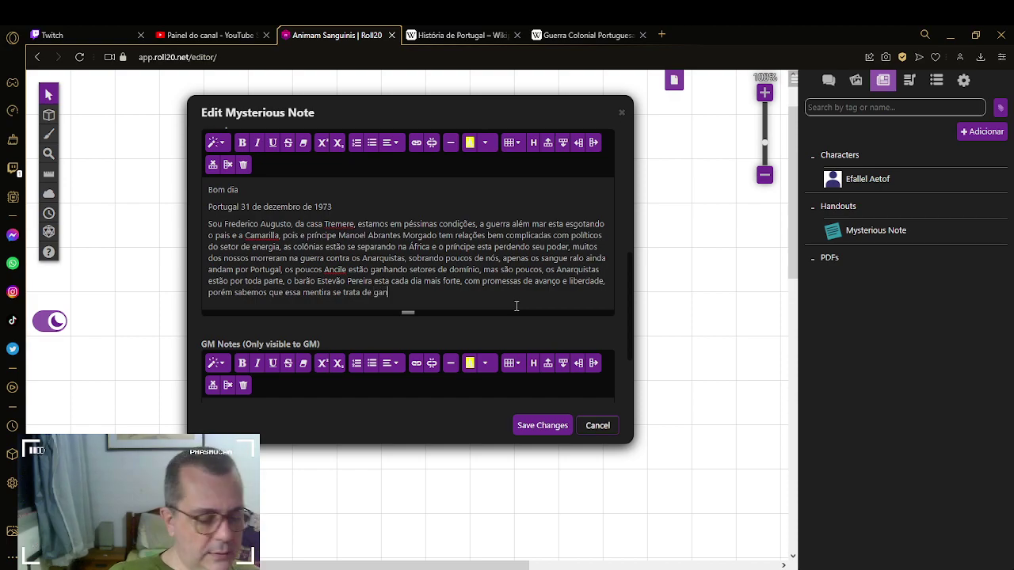
pyautogui.write('ho de poder e')
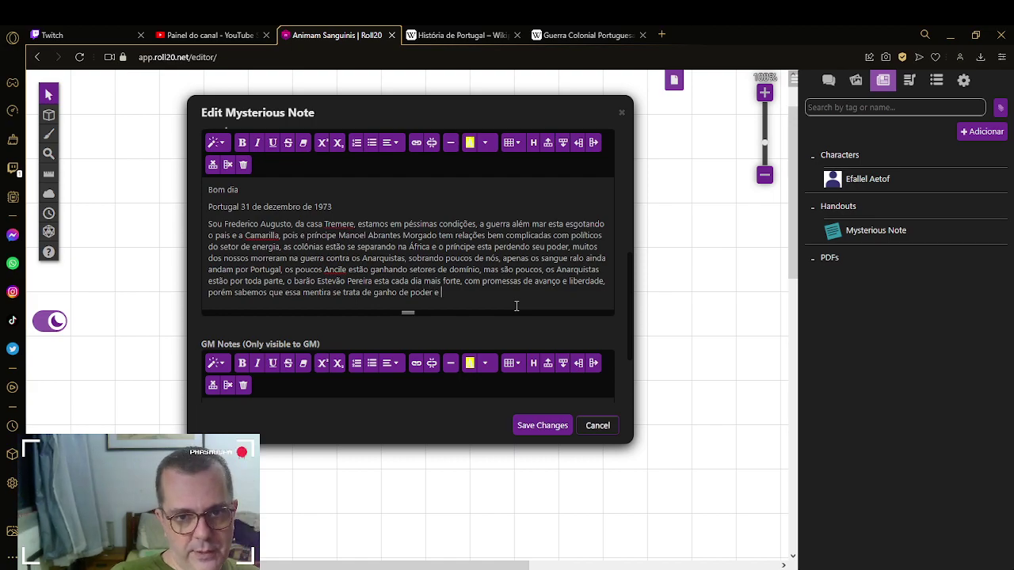
pyautogui.write(' Xeno')
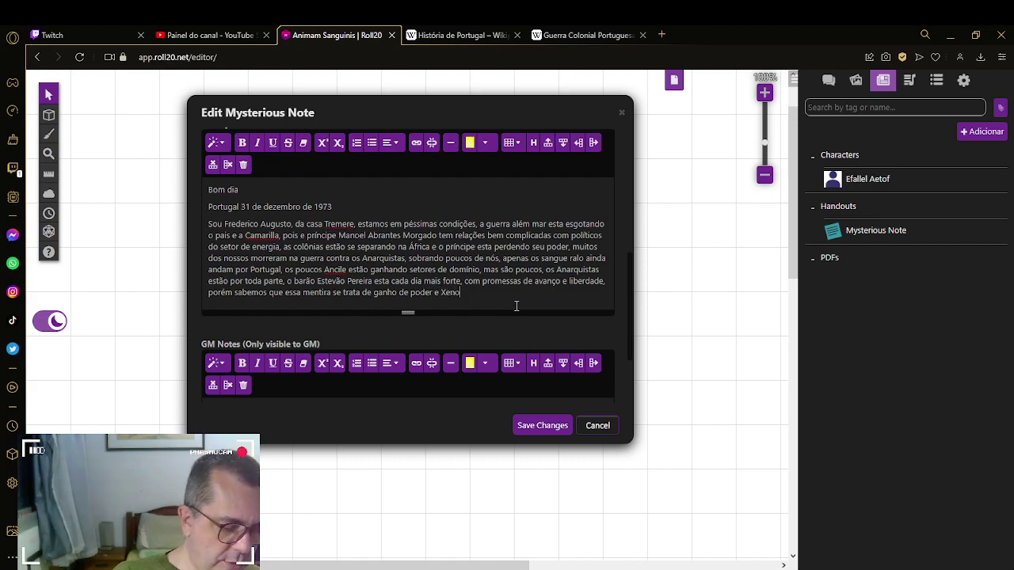
pyautogui.write('fobia, meus c')
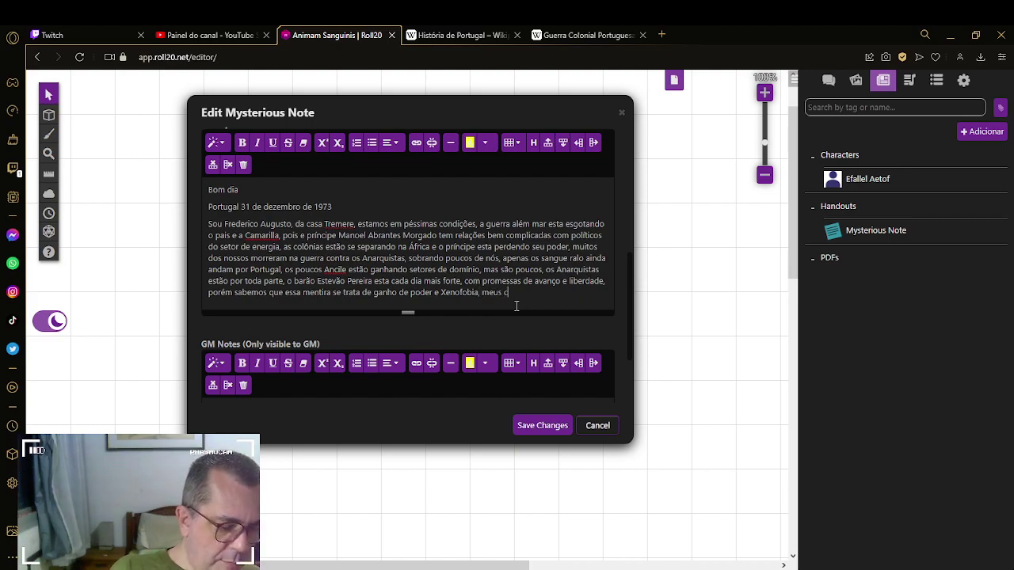
# Step: Extend the sentence after "Xenofobia" with ", meus caros Ancile, vocês estão aqui para"
pyautogui.write('aros')
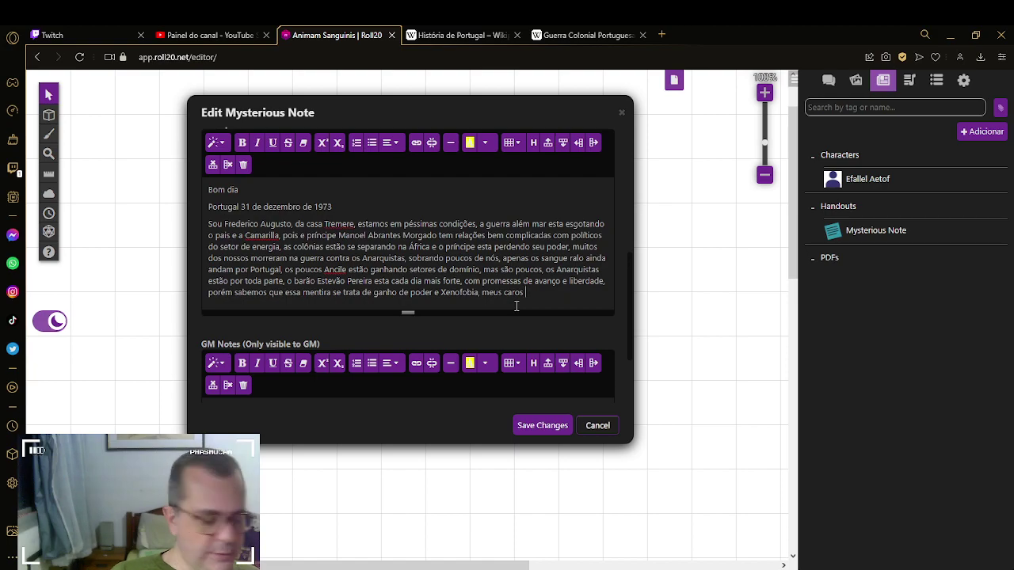
pyautogui.write(' Ancile')
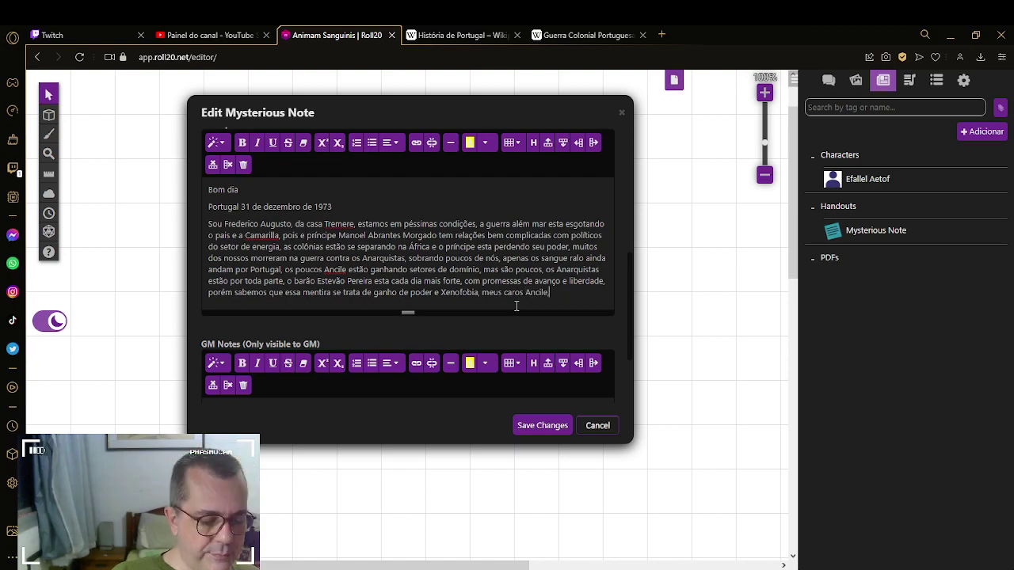
pyautogui.write(', você')
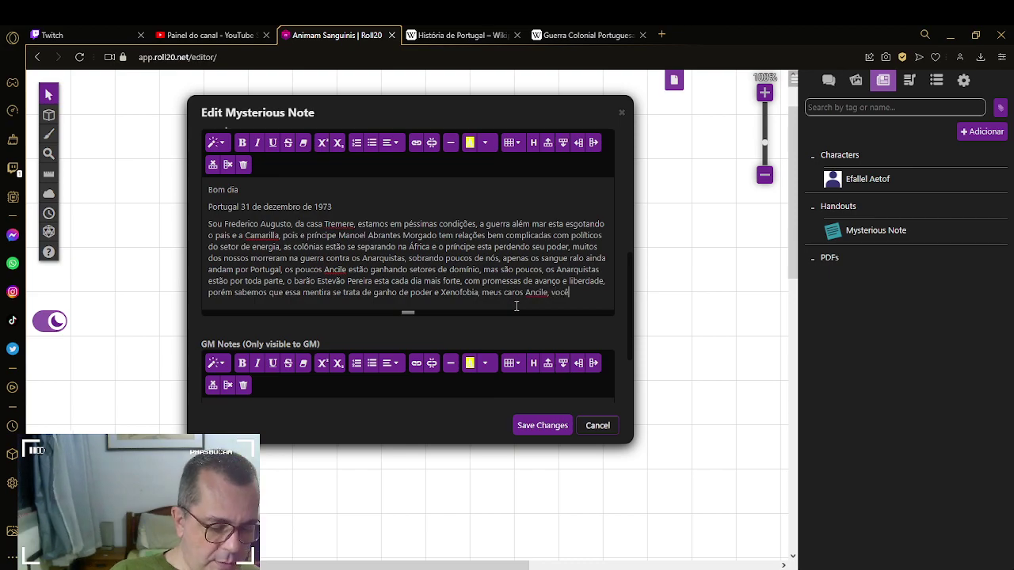
pyautogui.write('s estão aqu')
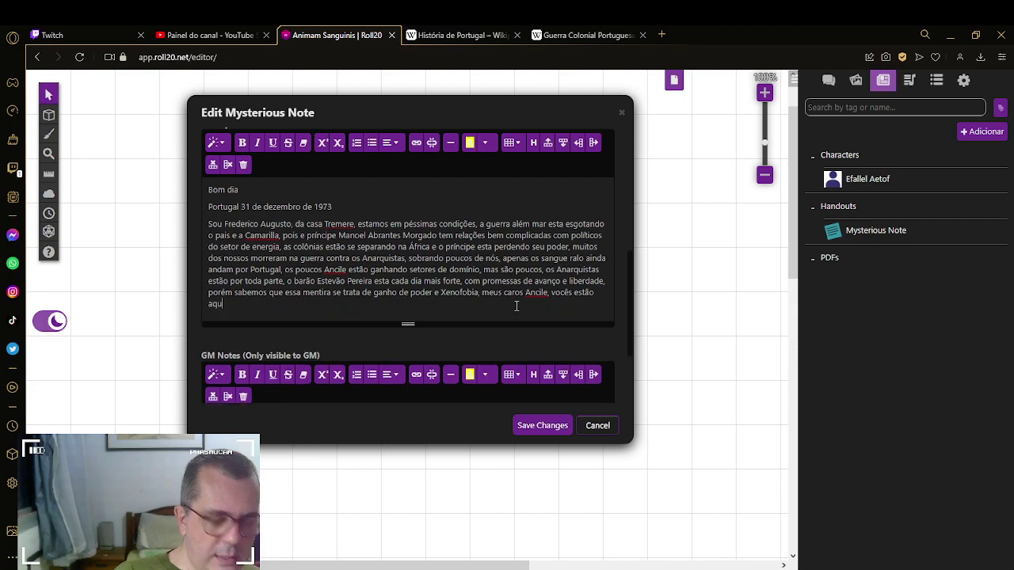
pyautogui.write('i para ')
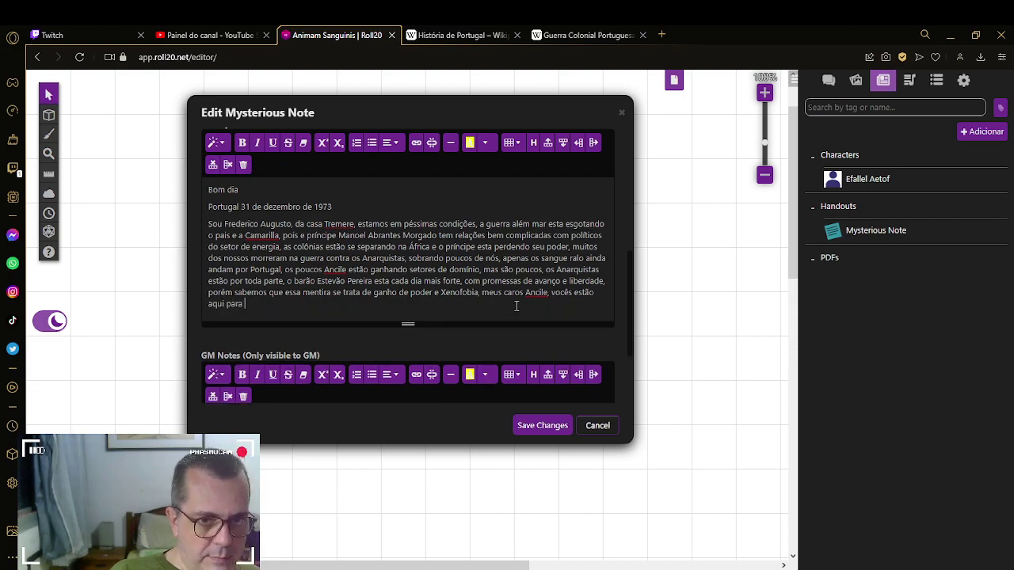
# Step: Continue after "aqui para" with "ganhar territórios e poder", correcting the spelling of "ganhar"
pyautogui.write('ganah')
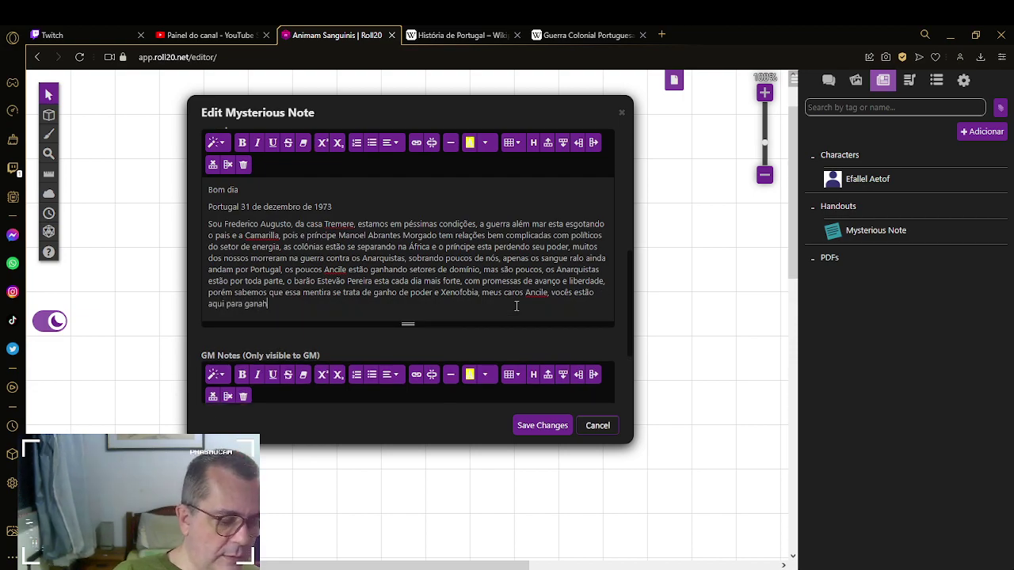
pyautogui.write('r territ')
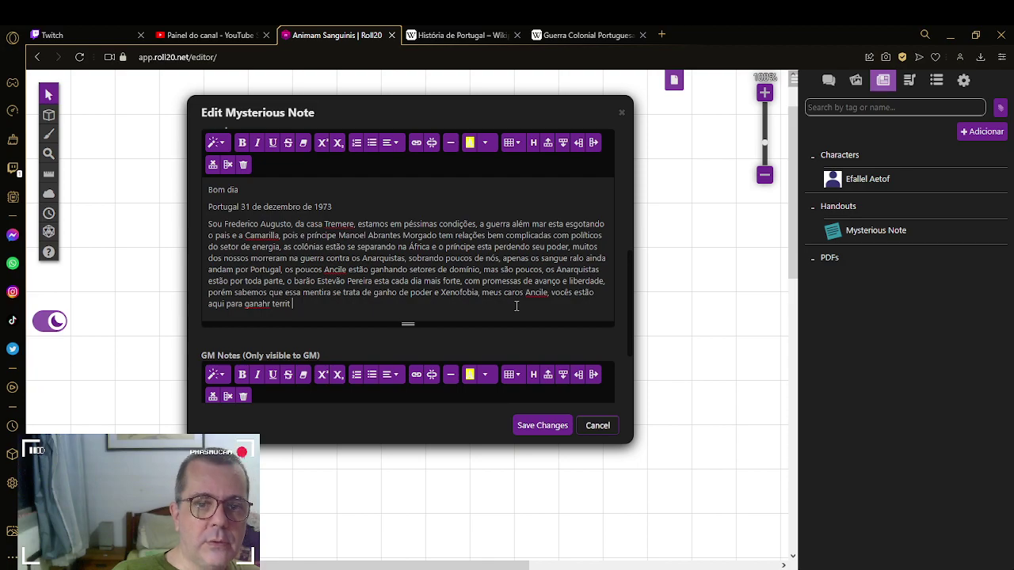
pyautogui.write('óris')
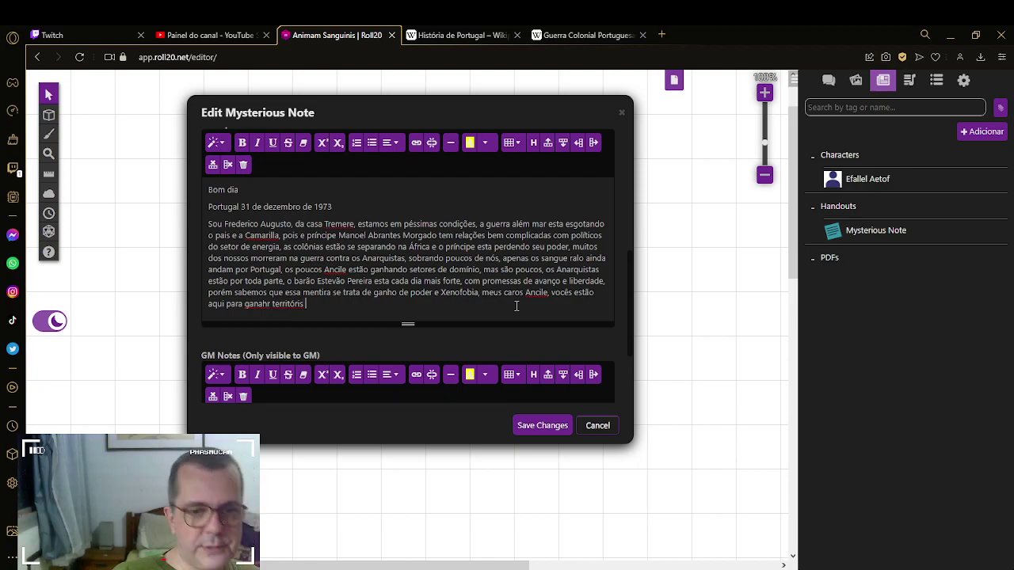
pyautogui.press('BackSpace')
pyautogui.write('os e poder')
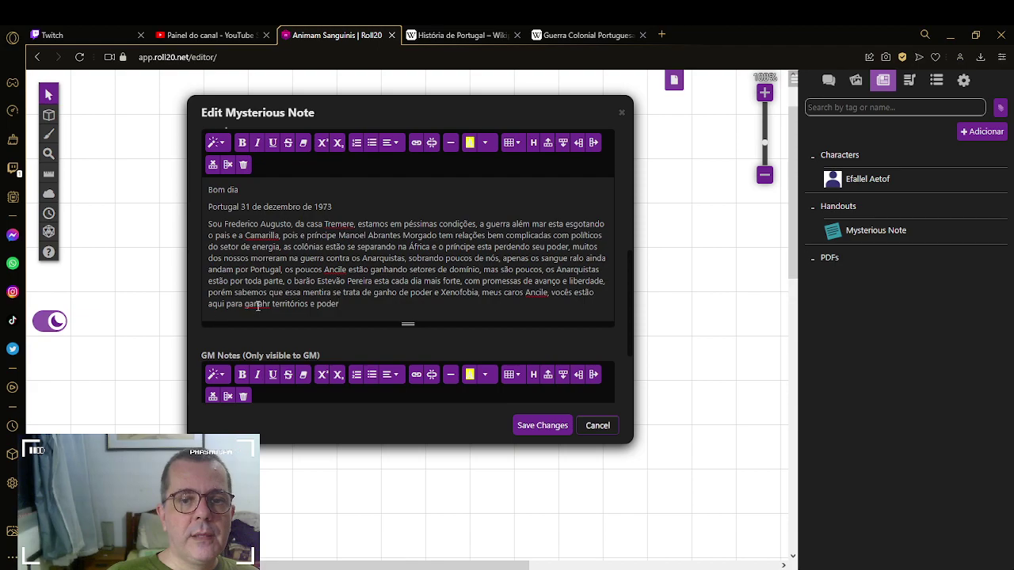
pyautogui.hotkey('ctrl', 'Left')
pyautogui.hotkey('ctrl', 'Left')
pyautogui.hotkey('ctrl', 'Left')
pyautogui.press('Left')
pyautogui.press('Left')
pyautogui.press('BackSpace')
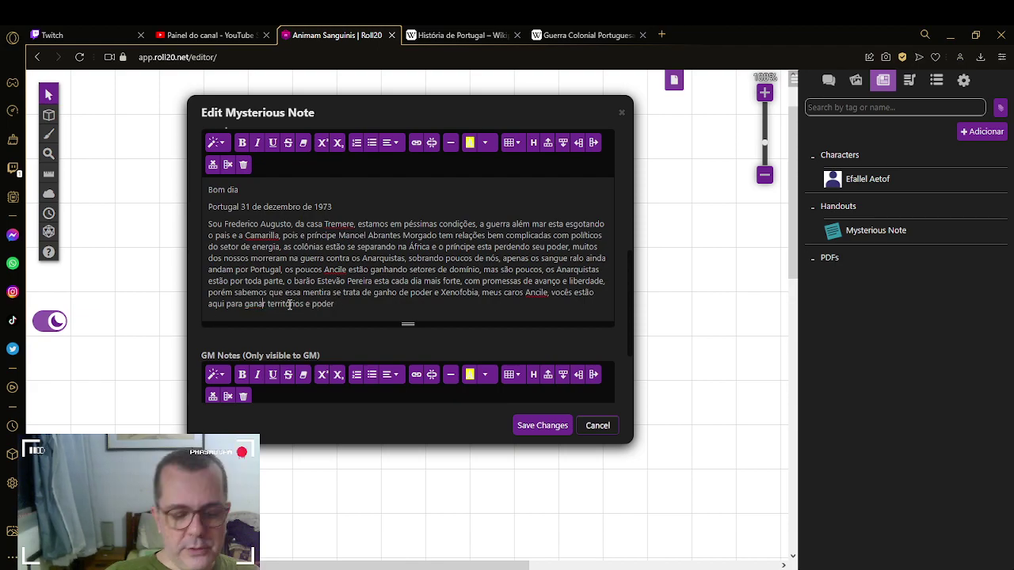
pyautogui.press('Left')
pyautogui.write('h')
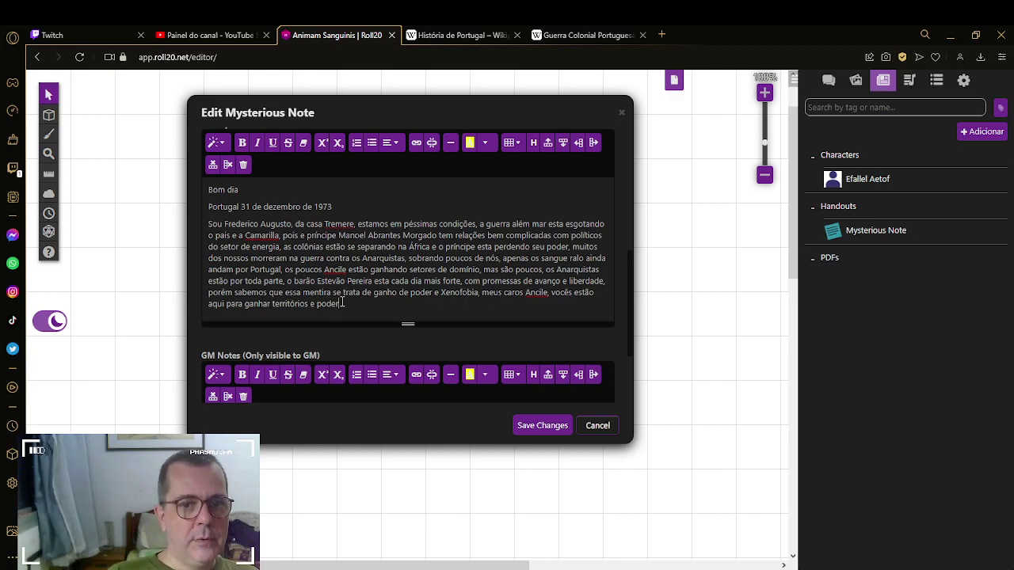
# Step: Finish the letter's last sentence with "para Camarilla" after "territórios e poder"
pyautogui.write(' para')
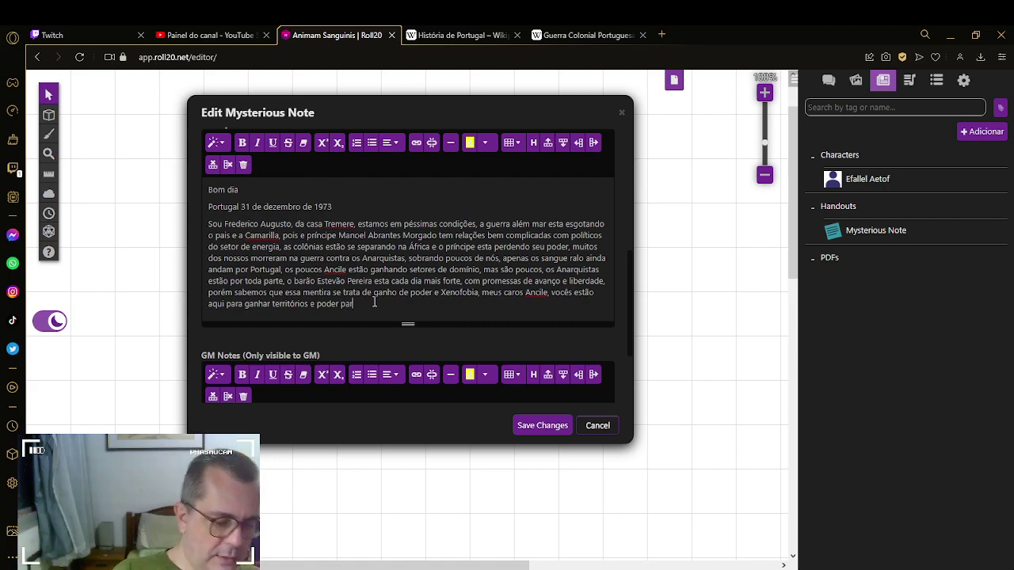
pyautogui.write(' Camar')
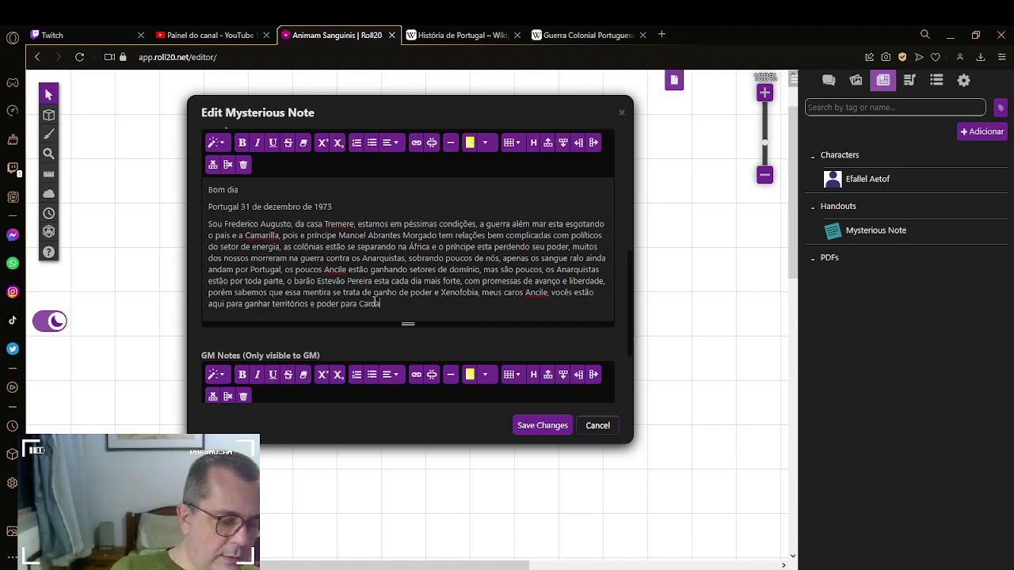
pyautogui.write('illa')
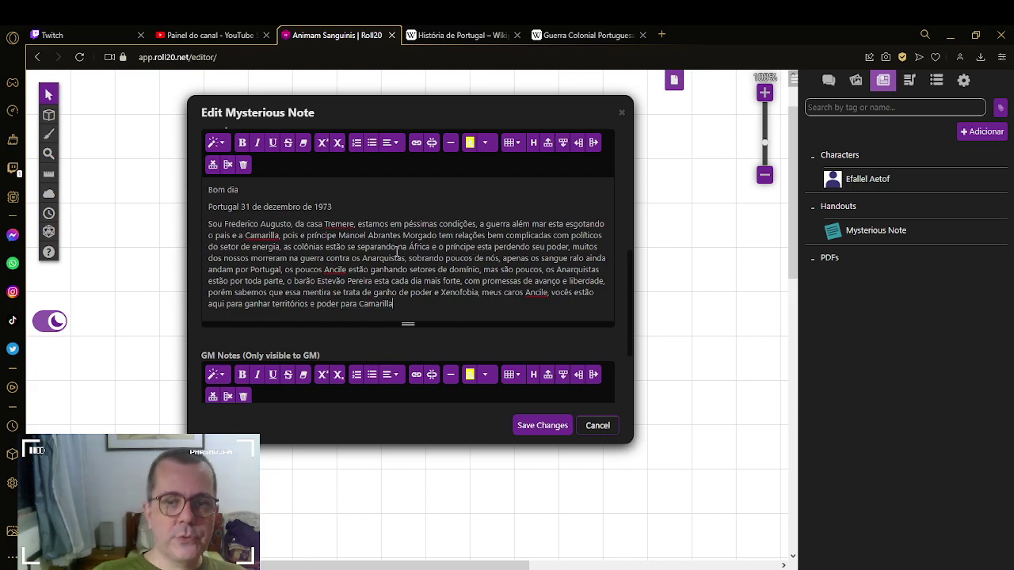
# Step: Rename the handout "Onde começamos?", save its changes and close it
pyautogui.scroll(-3, 396, 250)
pyautogui.scroll(6, 397, 253)
pyautogui.scroll(3, 395, 251)
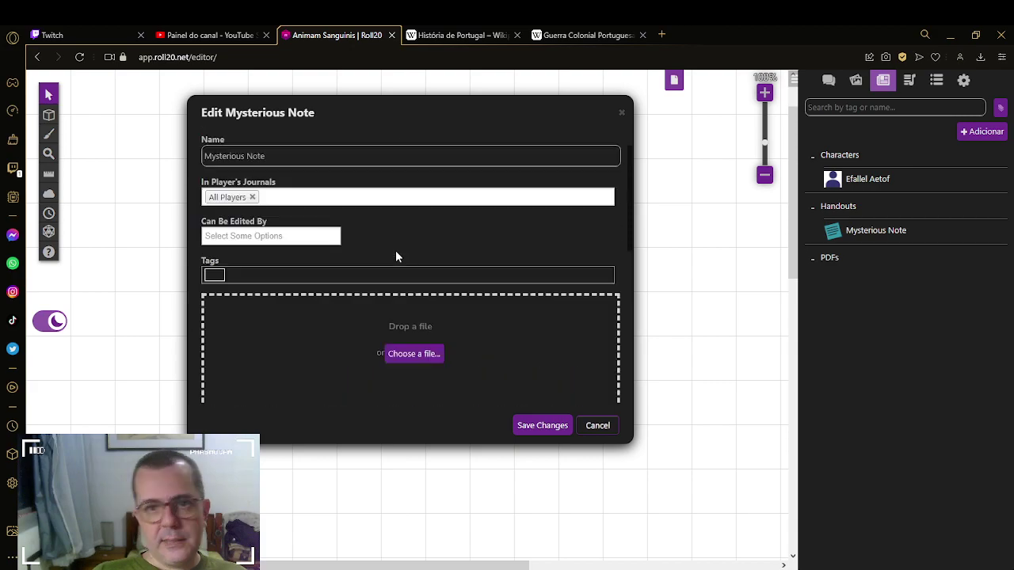
pyautogui.scroll(-5, 395, 250)
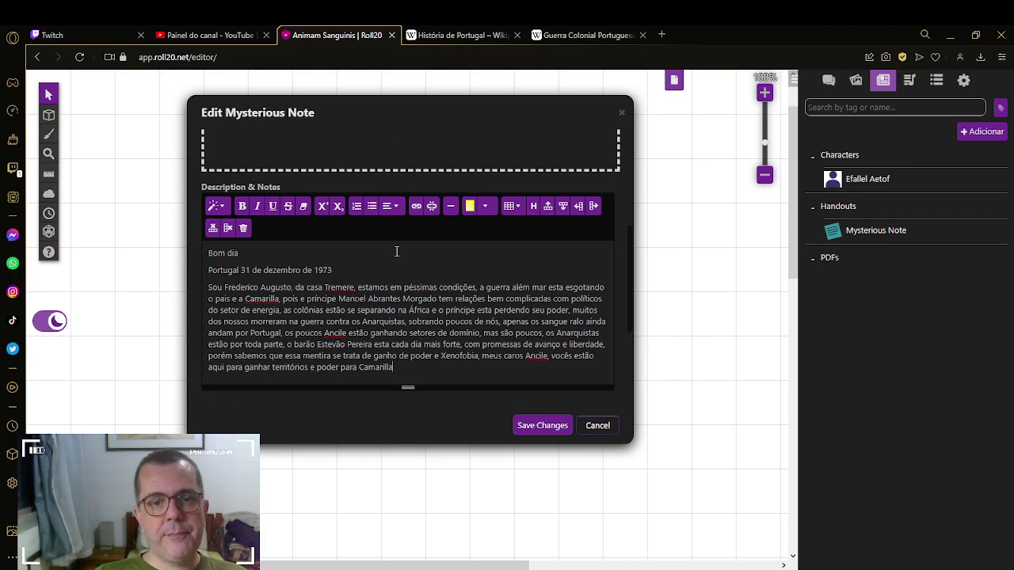
pyautogui.scroll(-1, 396, 254)
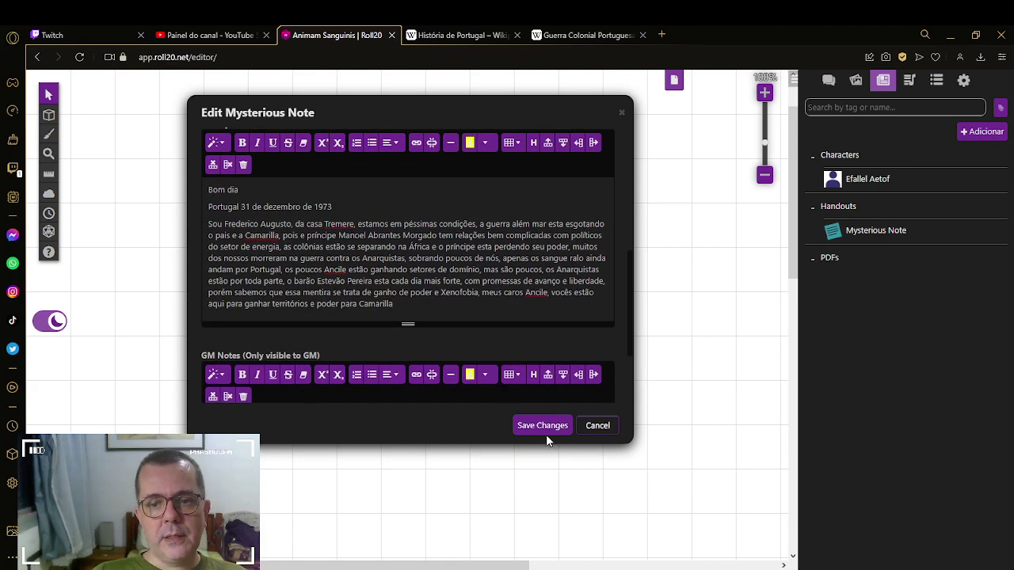
pyautogui.scroll(5, 386, 278)
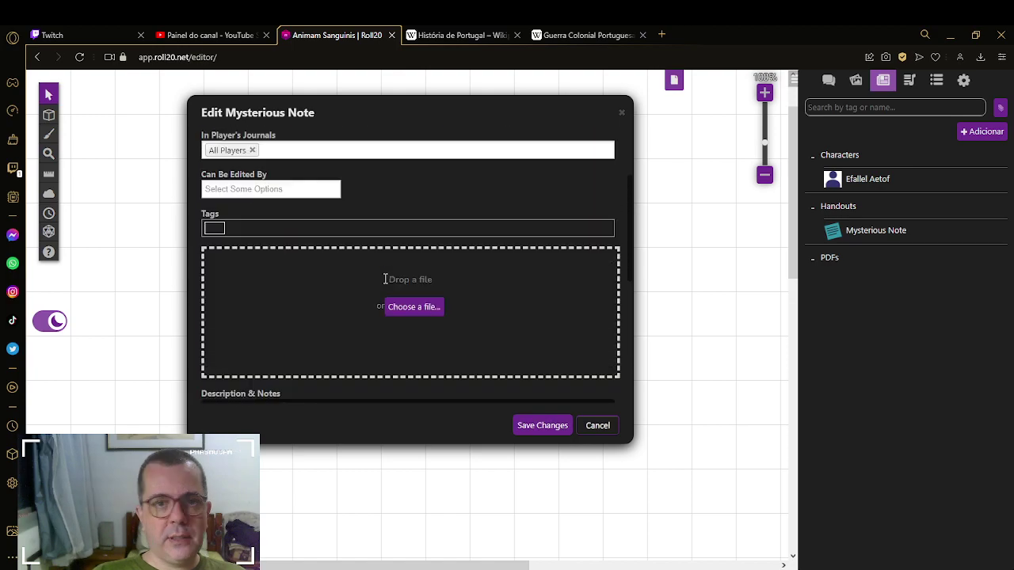
pyautogui.moveTo(293, 156); pyautogui.dragTo(188, 153)
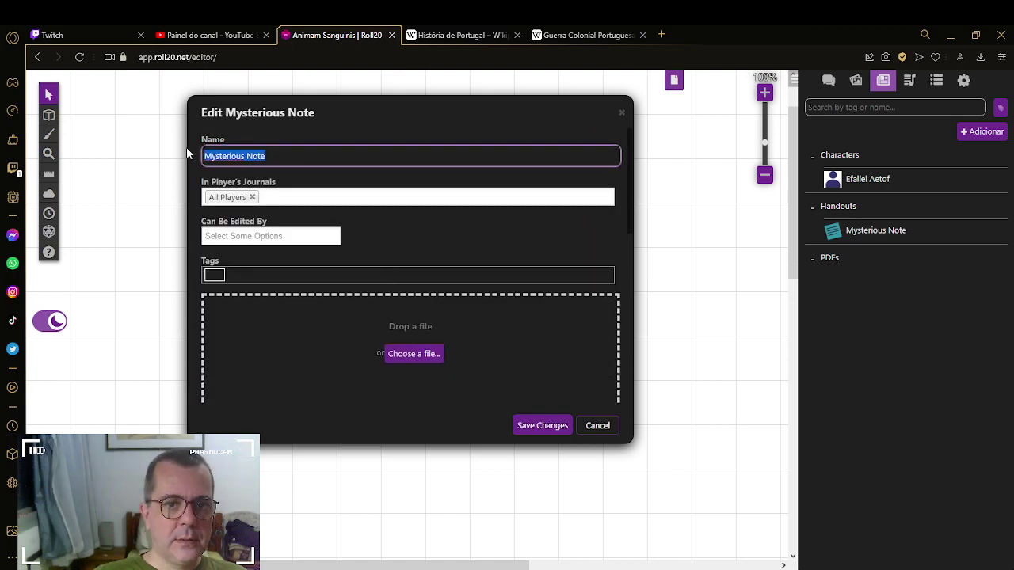
pyautogui.write('Onde ')
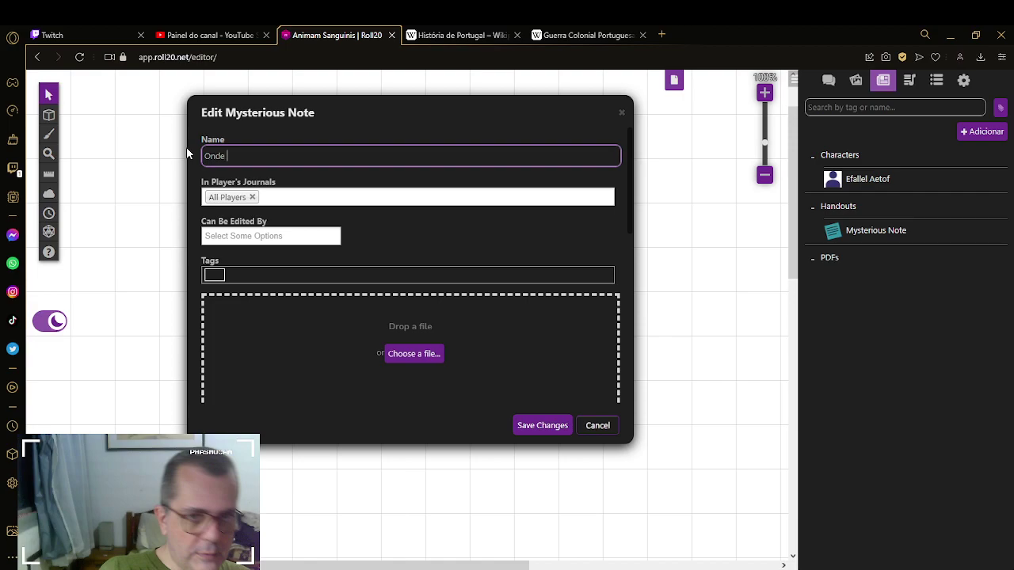
pyautogui.write('começa')
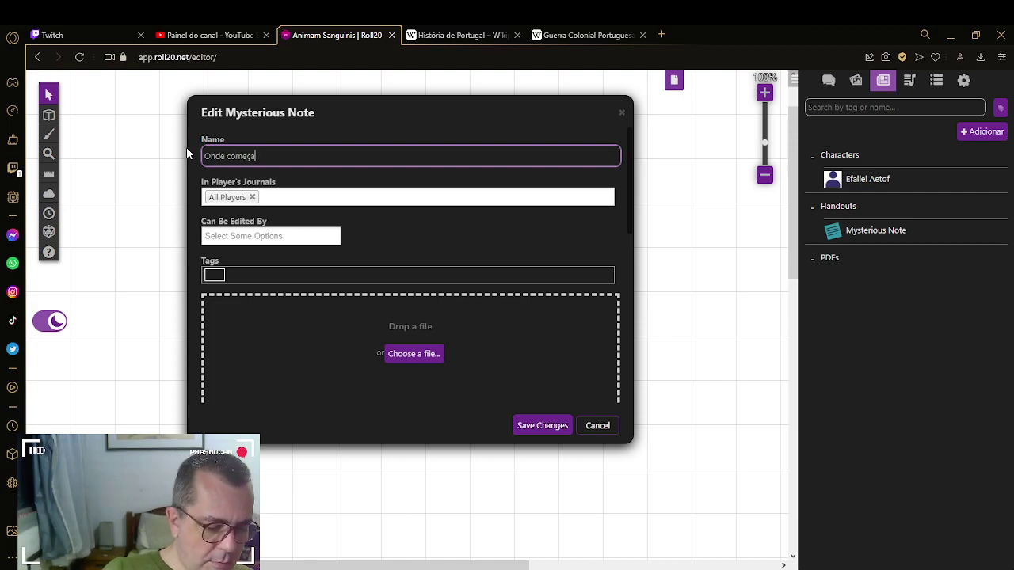
pyautogui.write('mos?')
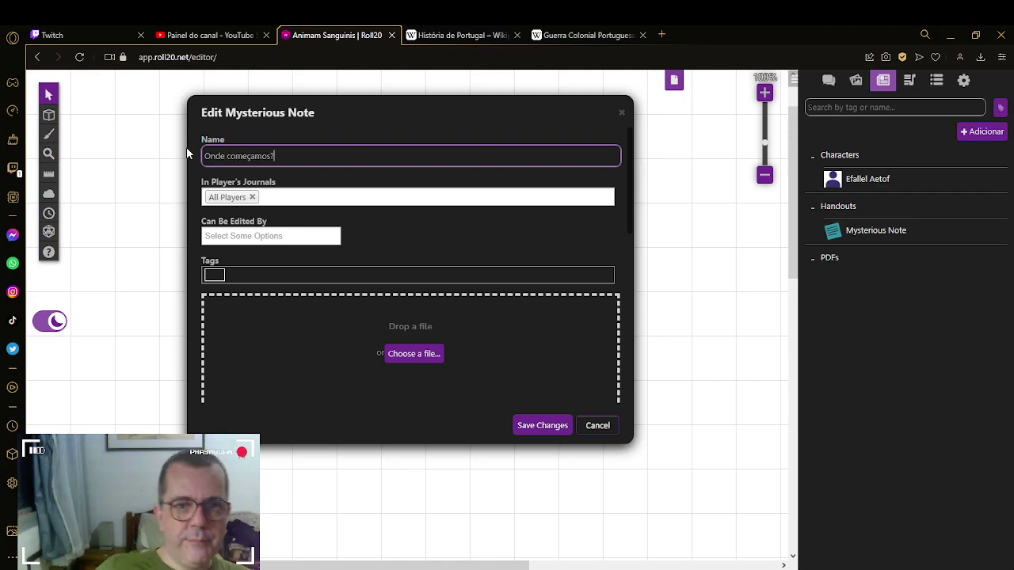
pyautogui.click(554, 426)
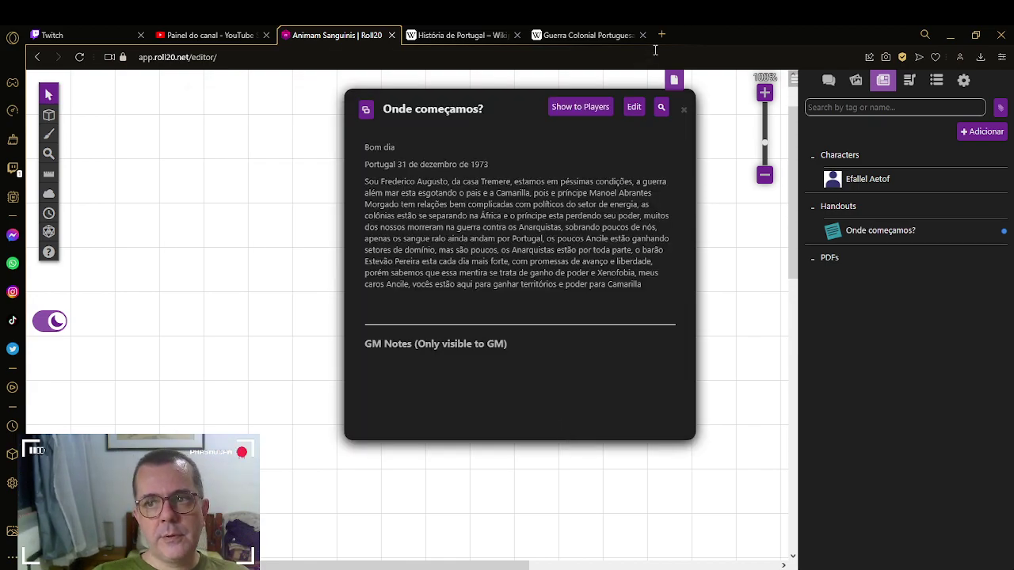
pyautogui.click(685, 108)
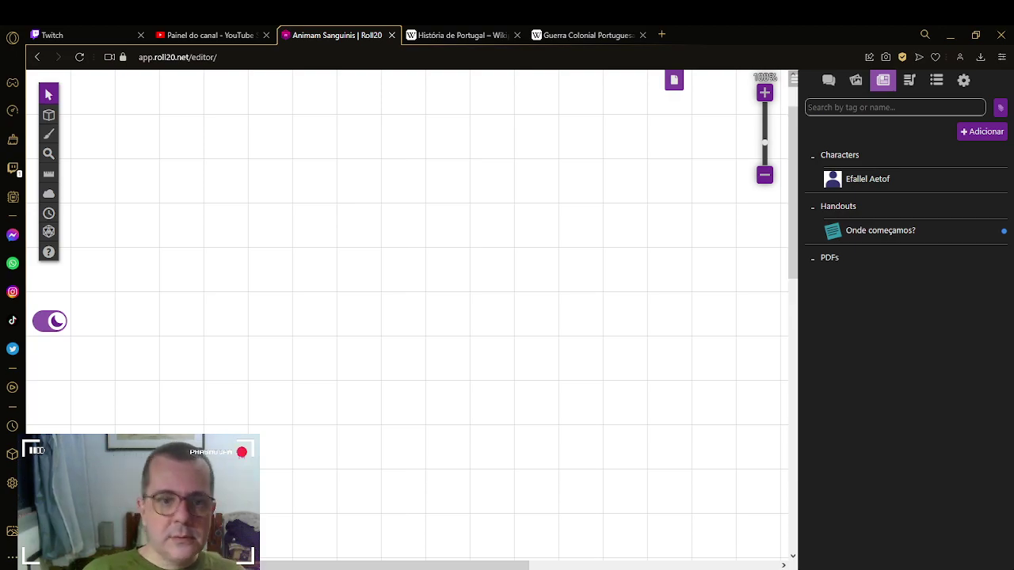
# Step: Add three new characters to the Characters folder
pyautogui.rightClick(837, 154)
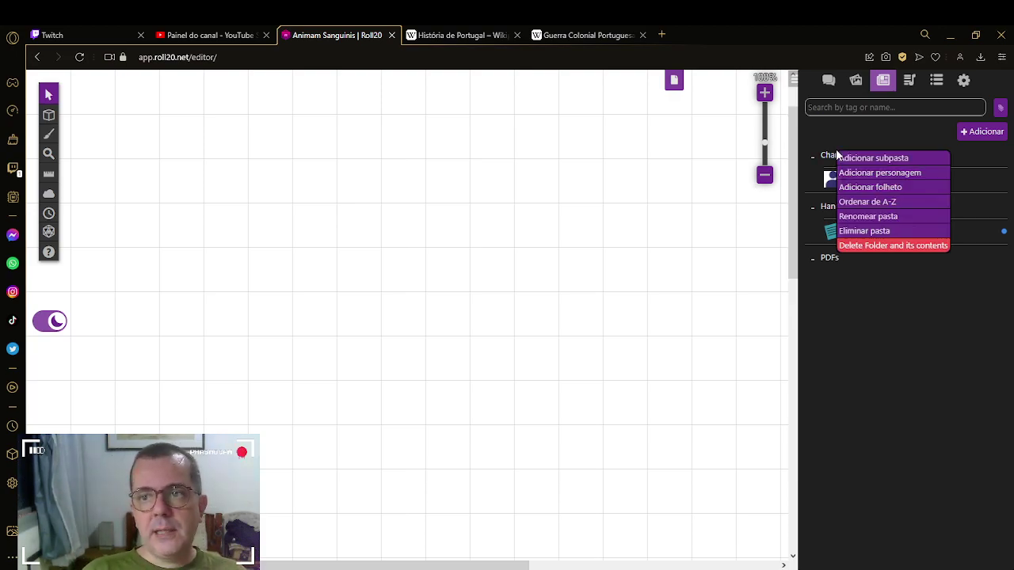
pyautogui.click(881, 173)
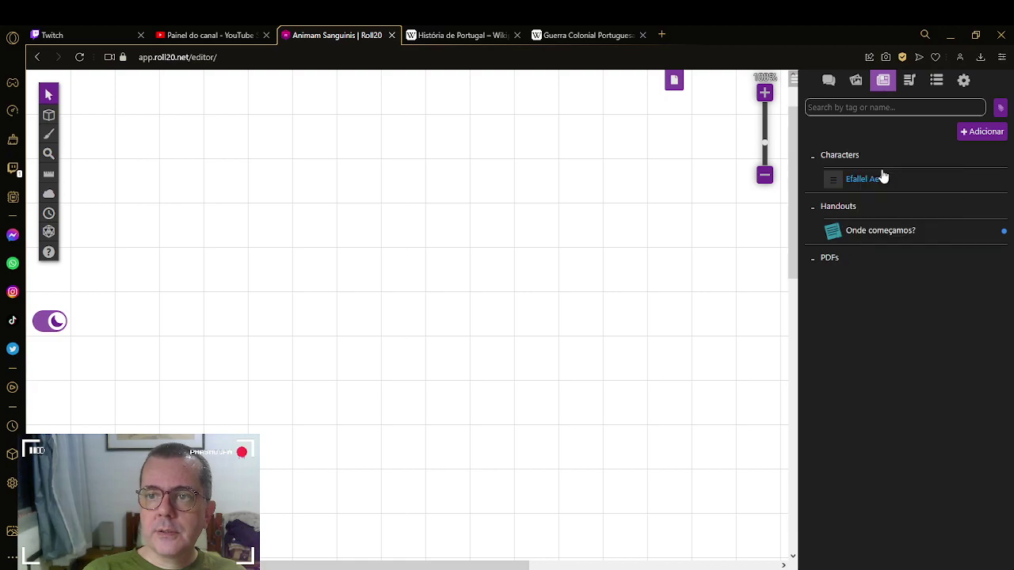
pyautogui.rightClick(833, 155)
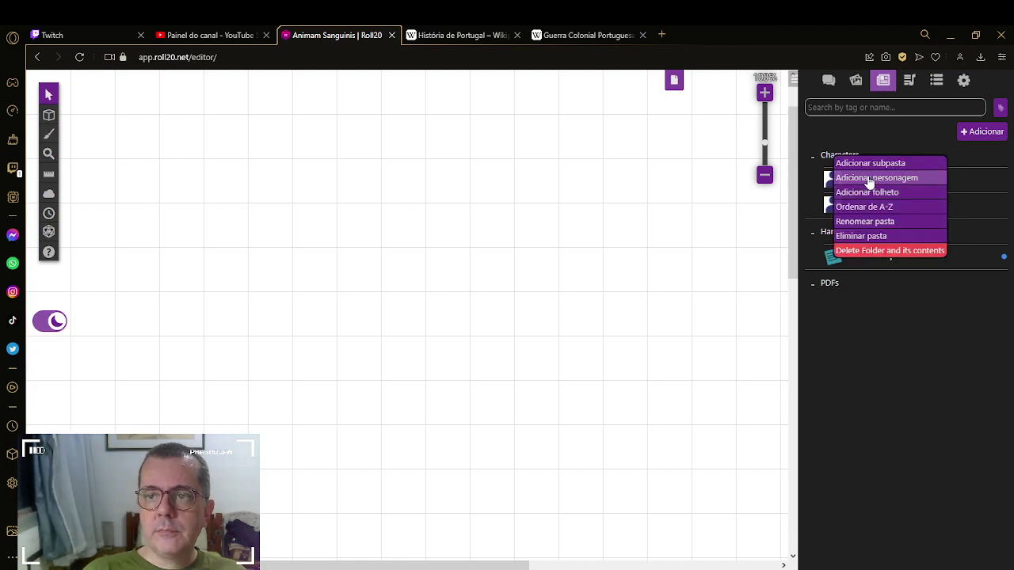
pyautogui.click(866, 179)
pyautogui.rightClick(844, 157)
pyautogui.click(870, 177)
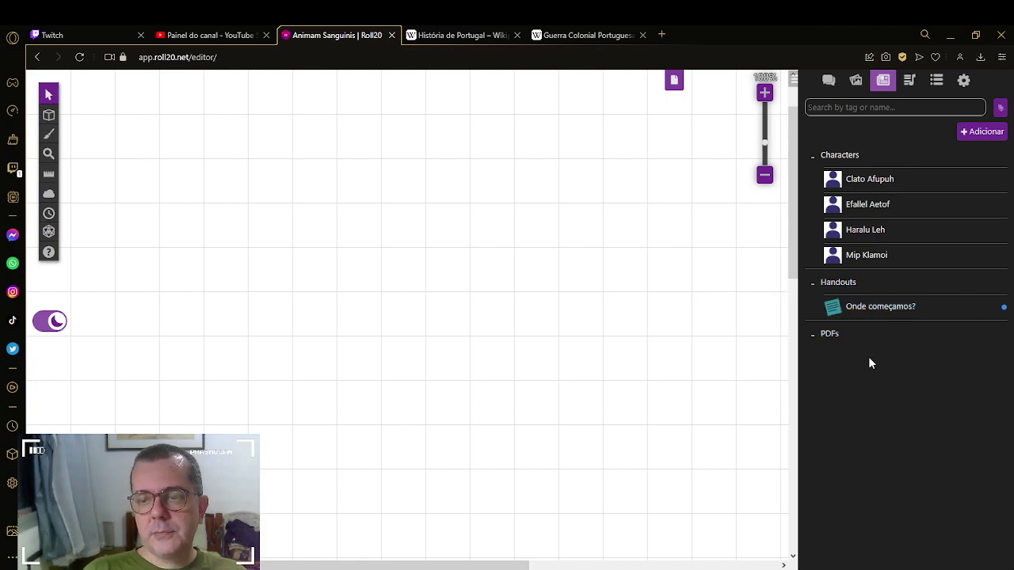
# Step: Create two new journal folders named "Regras" and "Locais"
pyautogui.click(991, 135)
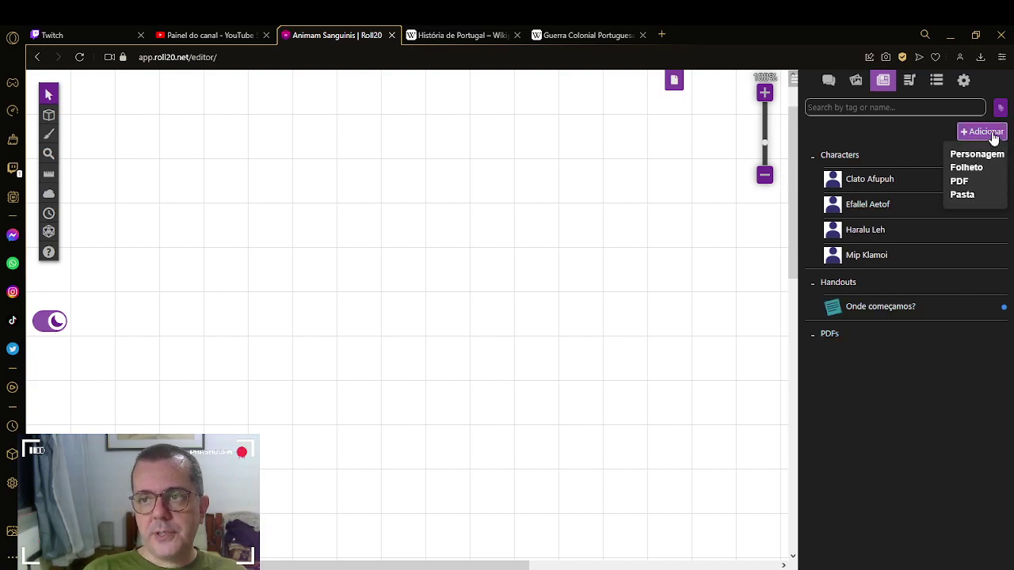
pyautogui.click(962, 194)
pyautogui.write('Regras')
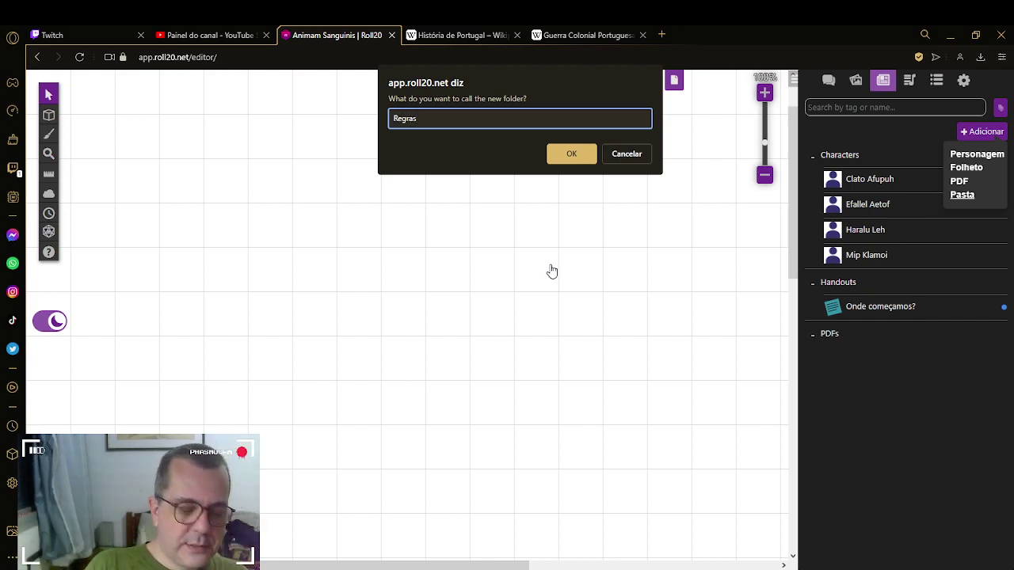
pyautogui.click(574, 154)
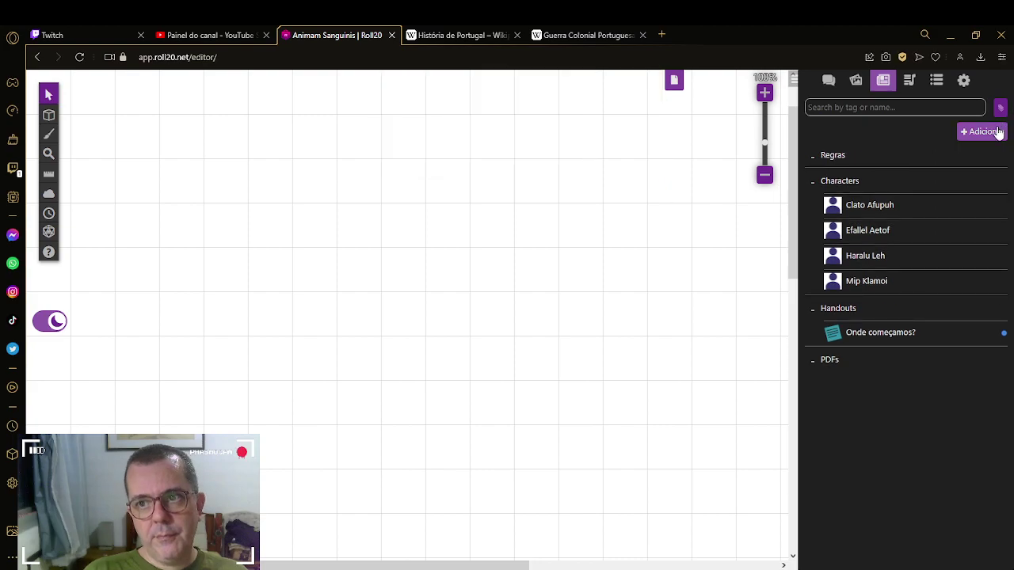
pyautogui.moveTo(999, 133)
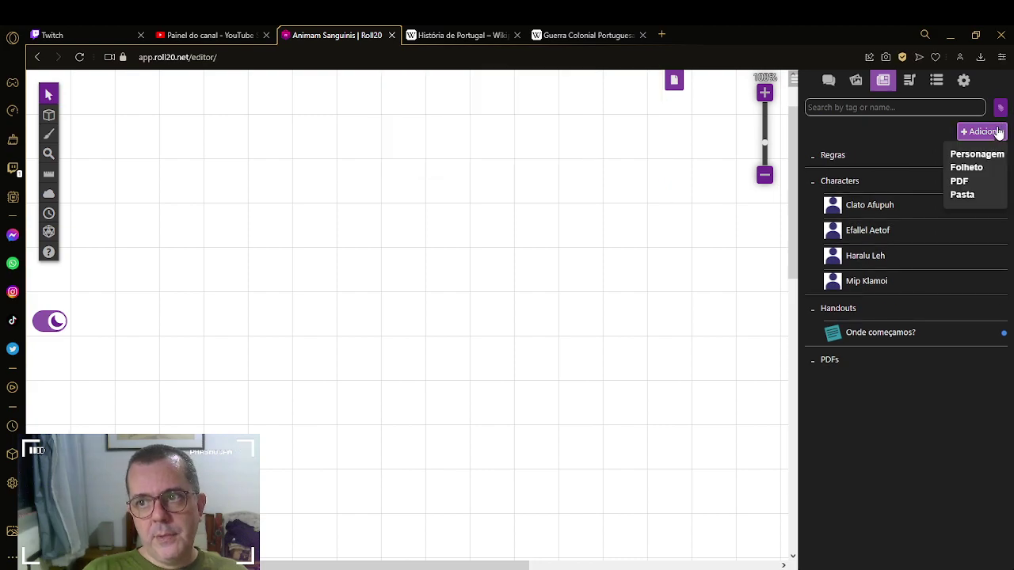
pyautogui.click(963, 195)
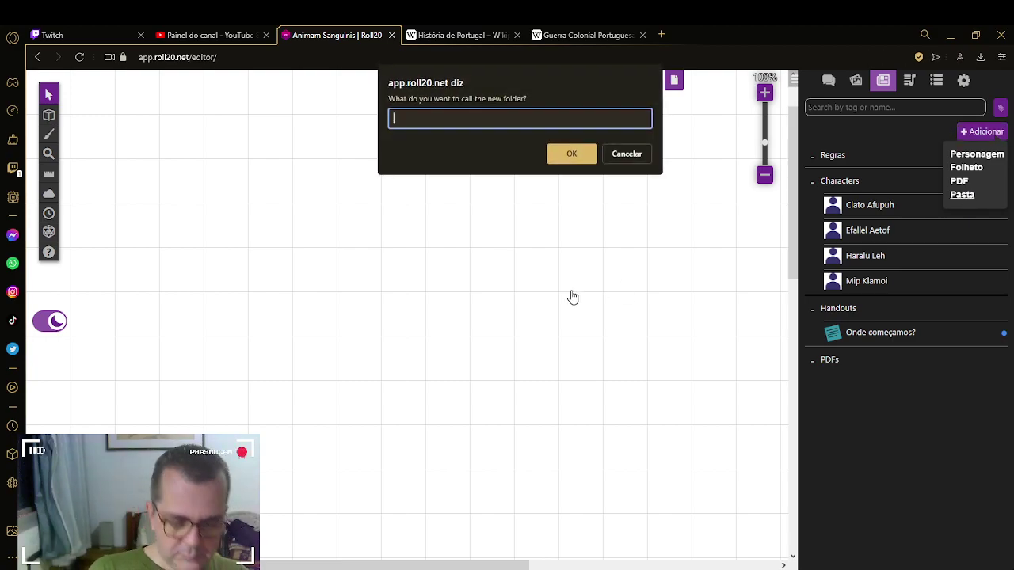
pyautogui.write('Locais')
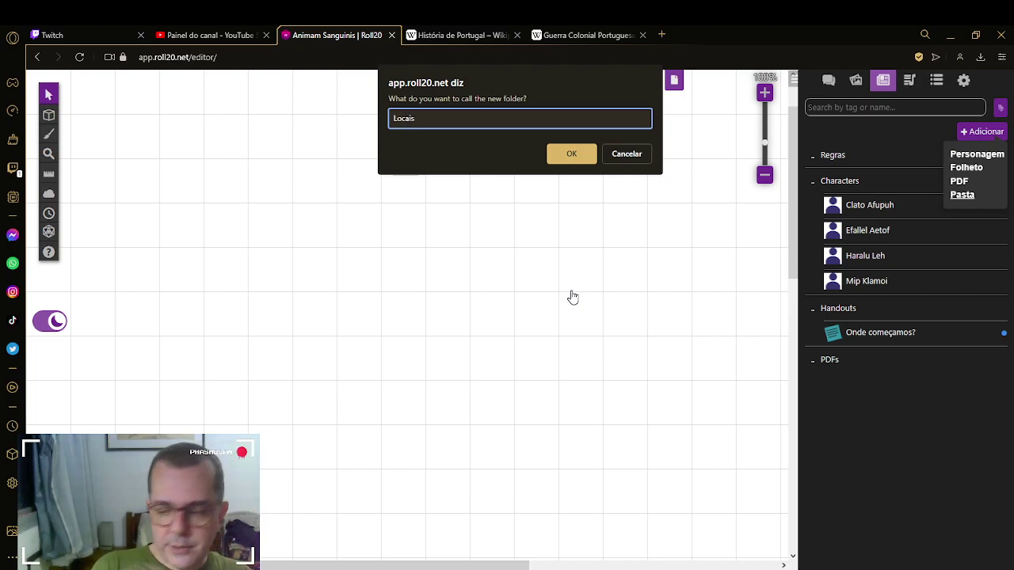
pyautogui.click(573, 154)
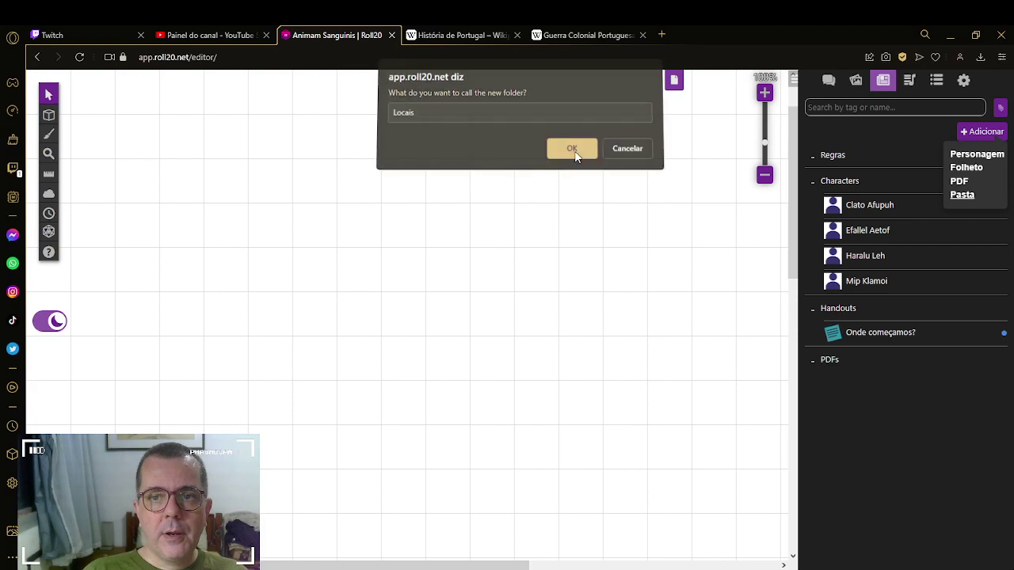
# Step: Add two more journal folders, naming them "NPCs" and "Camarilla"
pyautogui.click(985, 135)
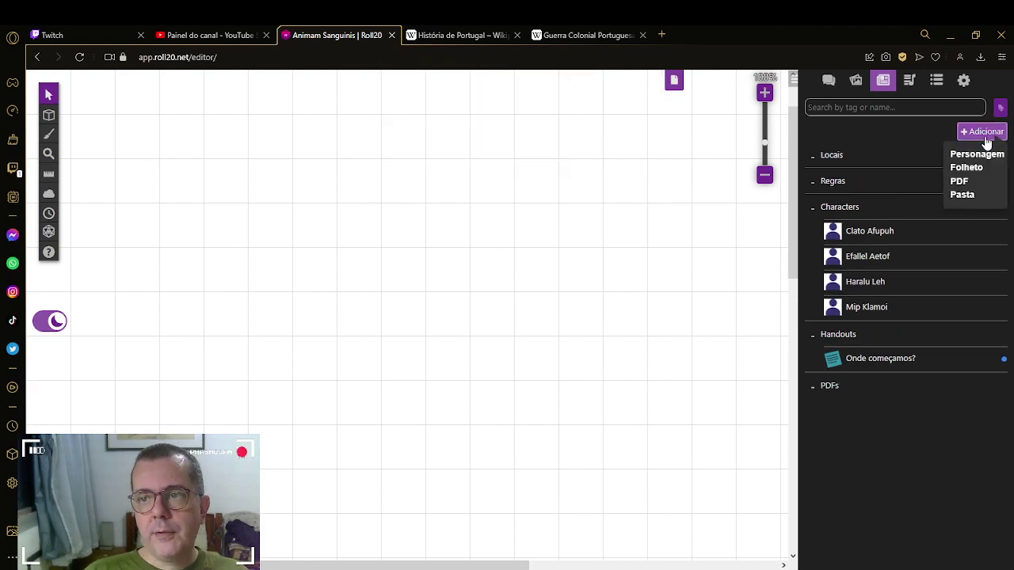
pyautogui.click(962, 196)
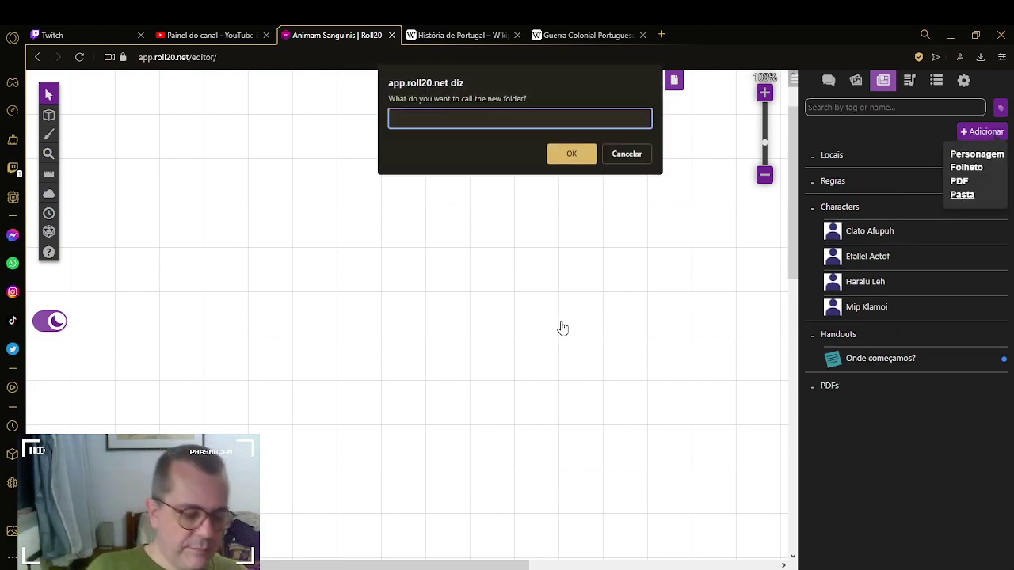
pyautogui.write('NPCs')
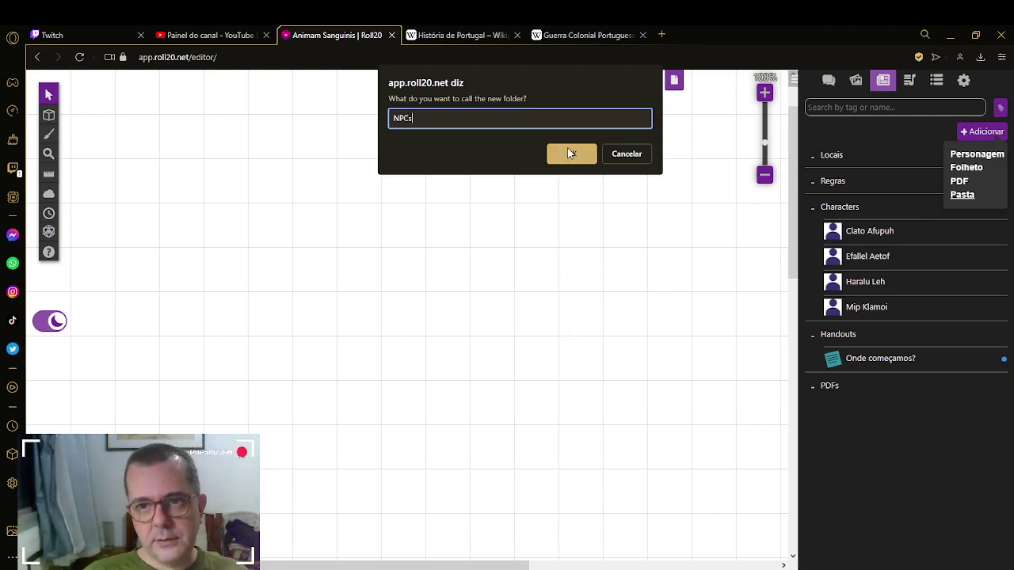
pyautogui.click(571, 153)
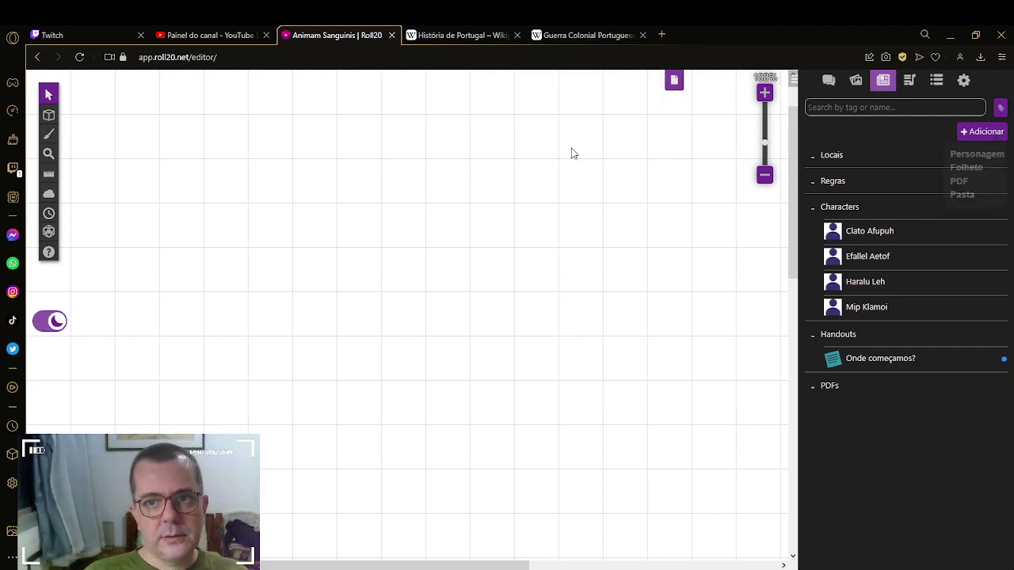
pyautogui.click(976, 133)
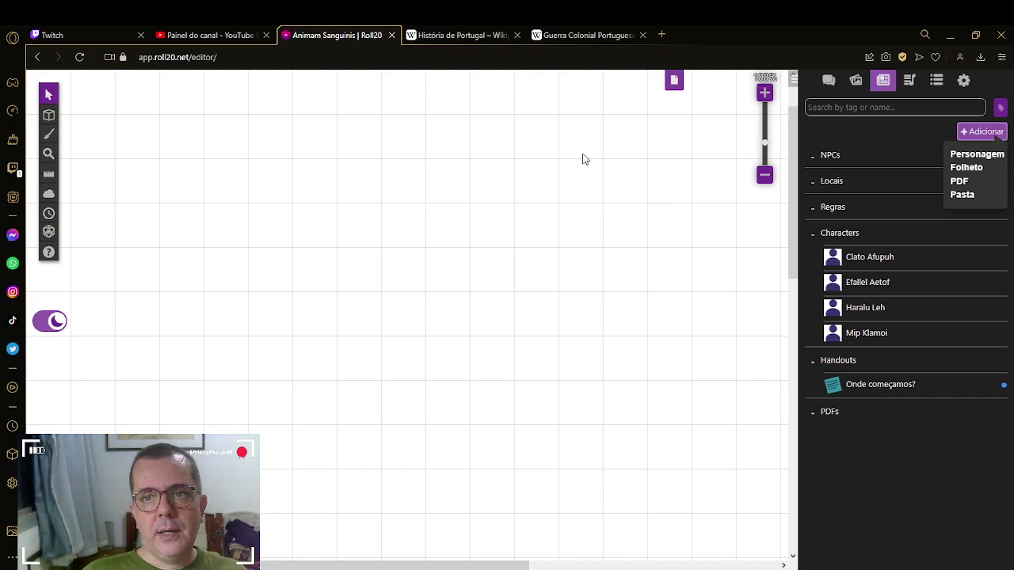
pyautogui.click(962, 196)
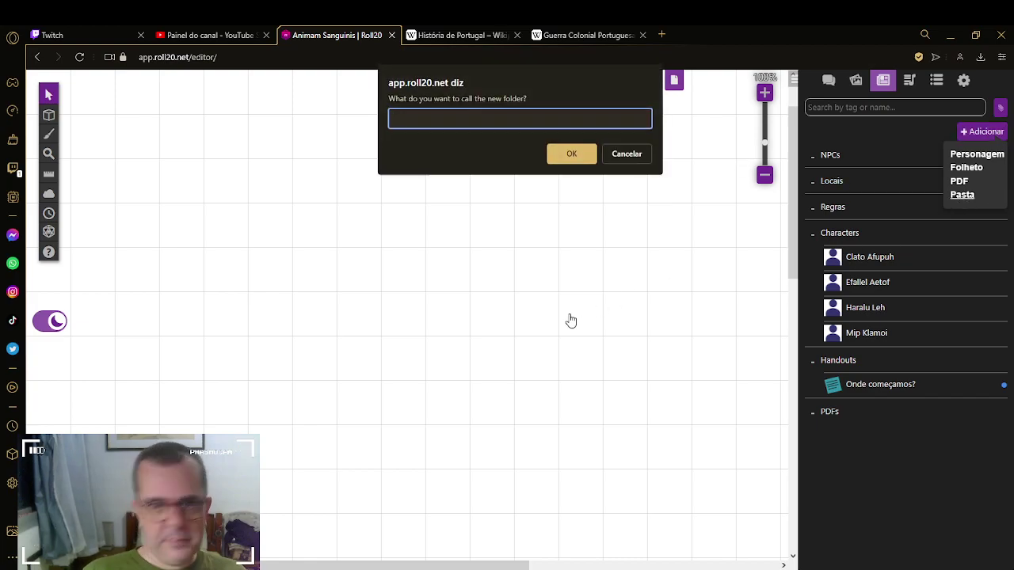
pyautogui.write('Cama')
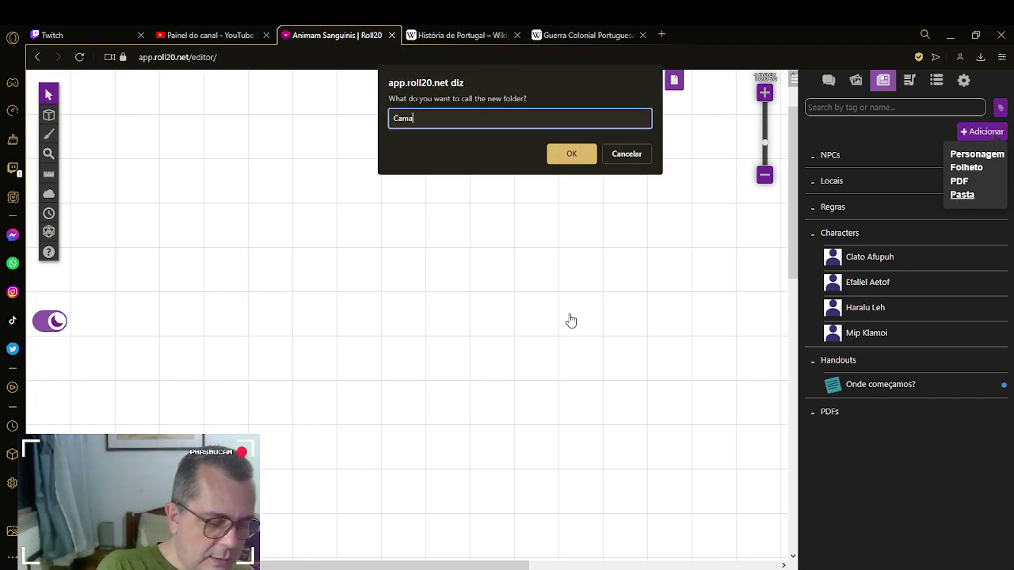
pyautogui.write('rilla')
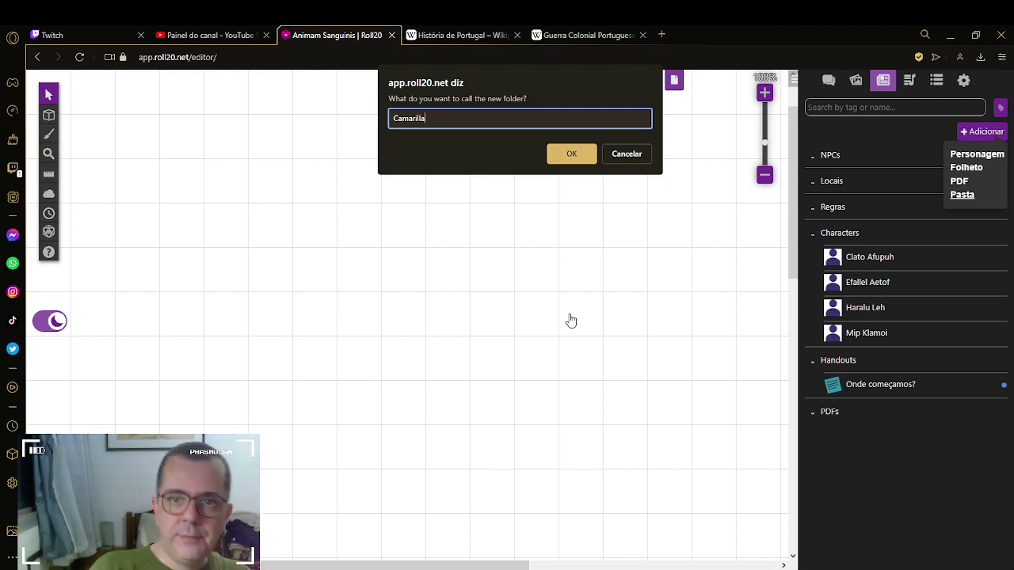
pyautogui.click(574, 162)
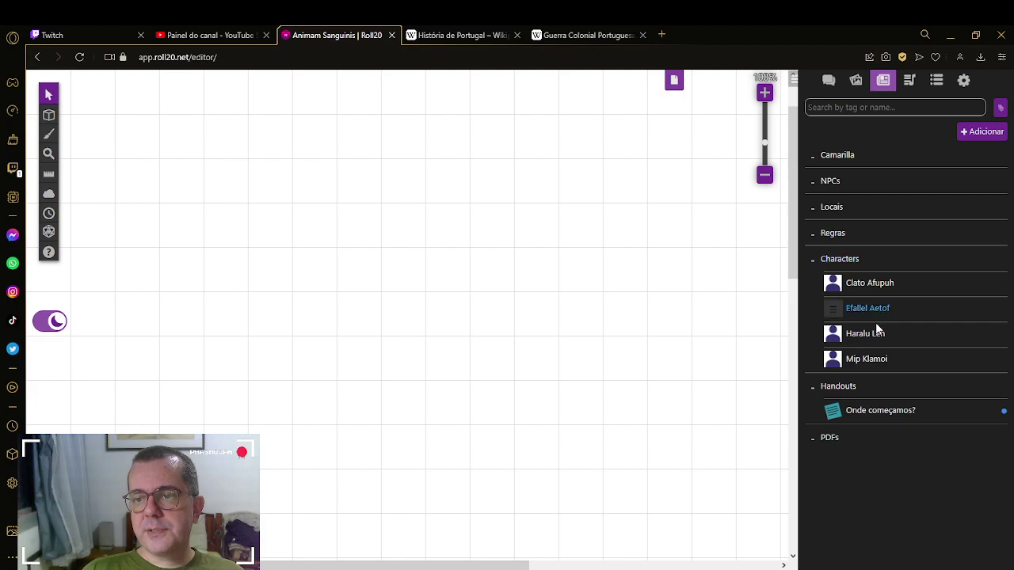
# Step: Reorder the journal so the "Onde começamos?" handout comes first, followed by the Regras and Locais folders above Camarilla
pyautogui.moveTo(837, 415); pyautogui.dragTo(848, 158)
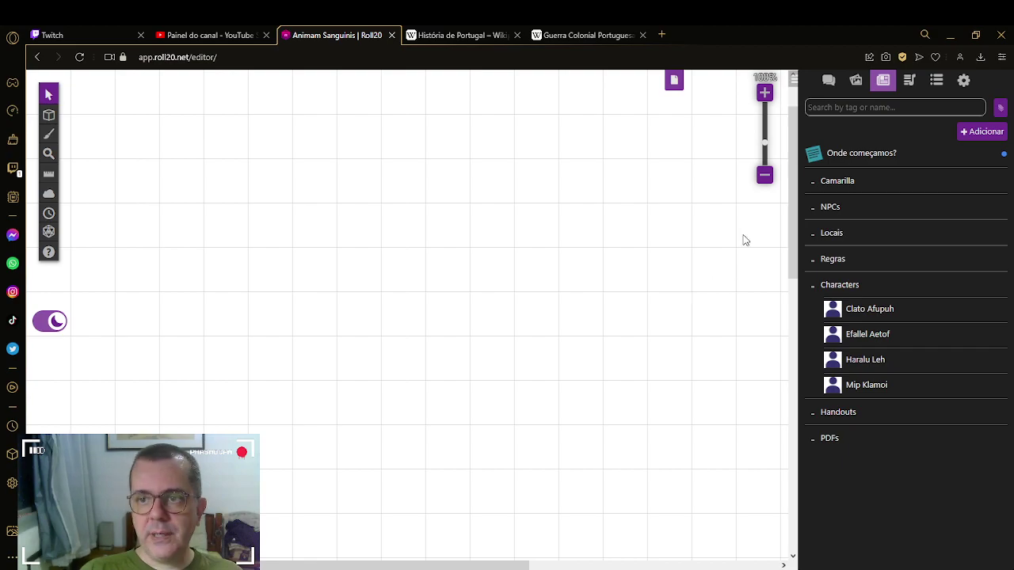
pyautogui.click(833, 261)
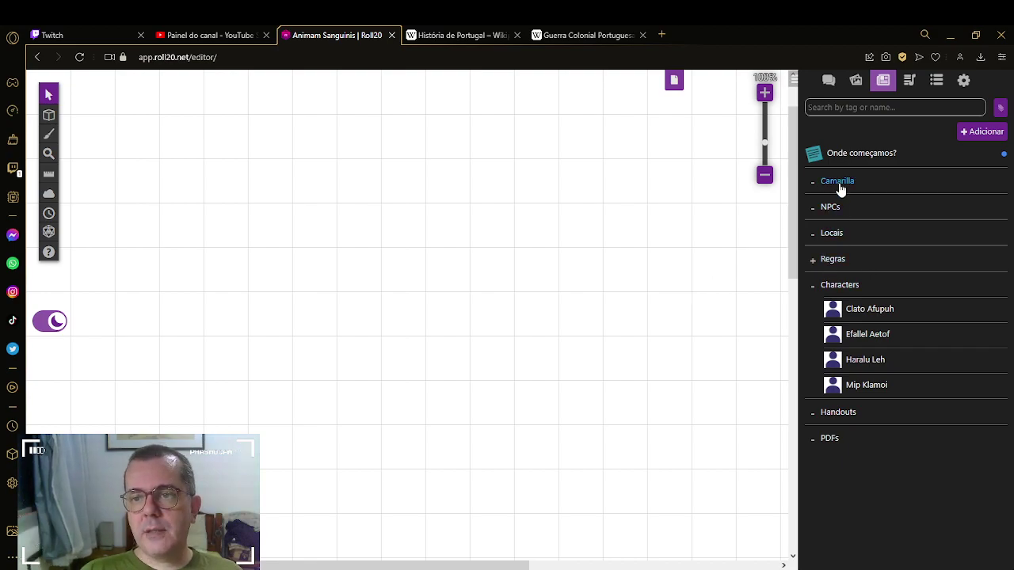
pyautogui.moveTo(812, 248); pyautogui.dragTo(811, 179)
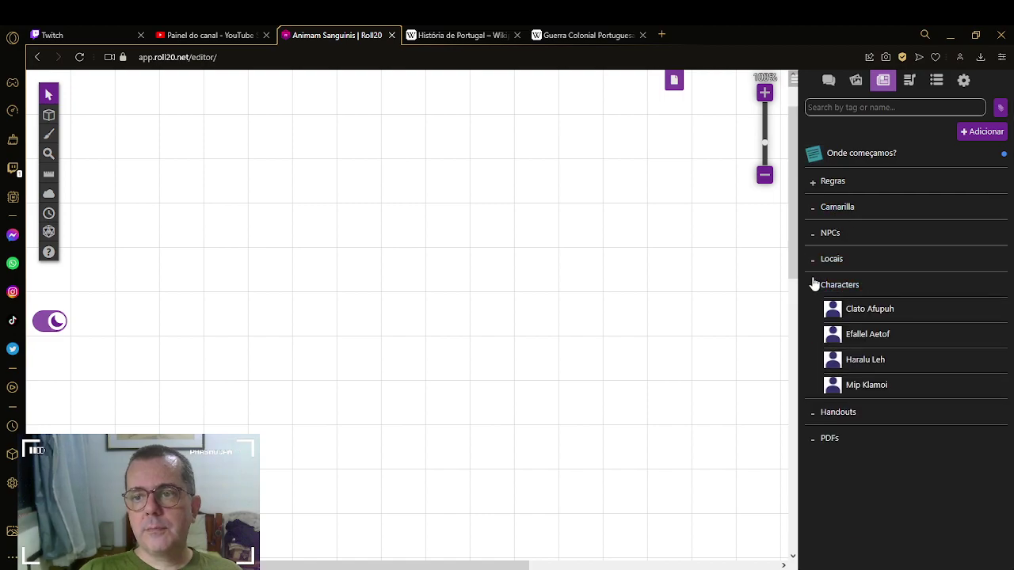
pyautogui.moveTo(813, 262); pyautogui.dragTo(810, 205)
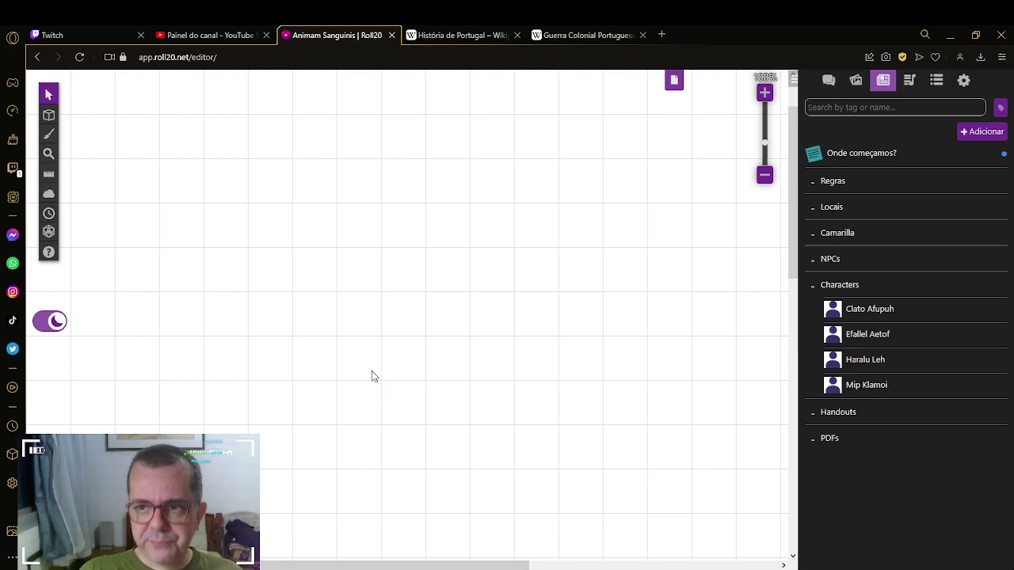
# Step: Switch to the Wikipedia article "História de Portugal" and review the section on the Revolução dos Cravos
pyautogui.click(464, 35)
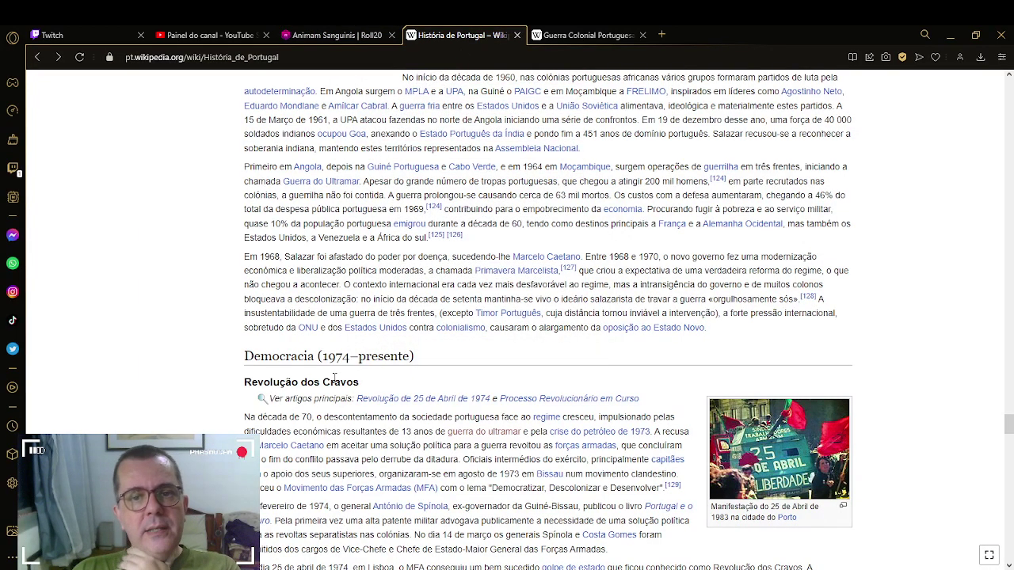
pyautogui.scroll(2, 335, 378)
pyautogui.scroll(-3, 336, 382)
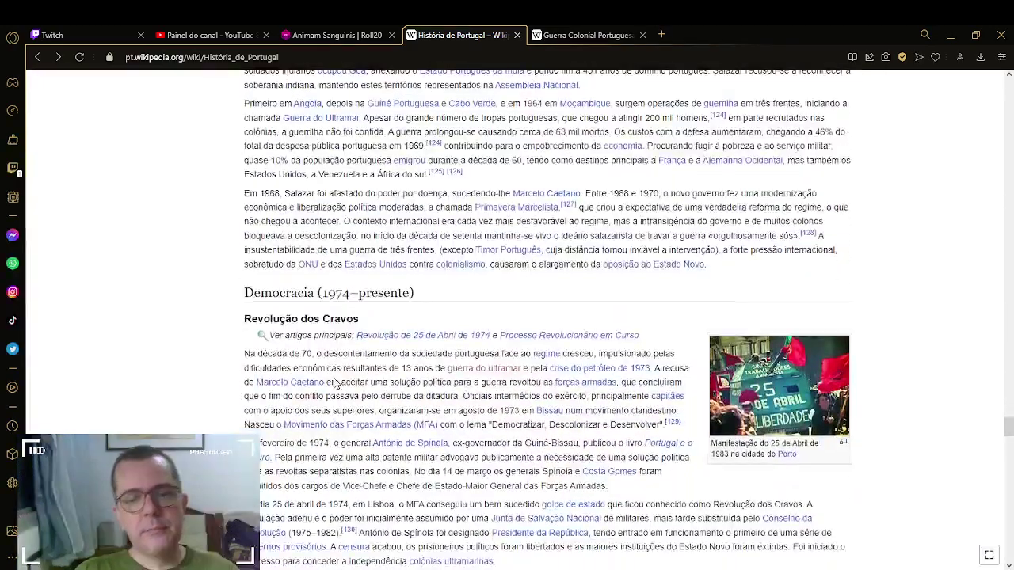
pyautogui.scroll(-1, 336, 383)
pyautogui.moveTo(361, 278)
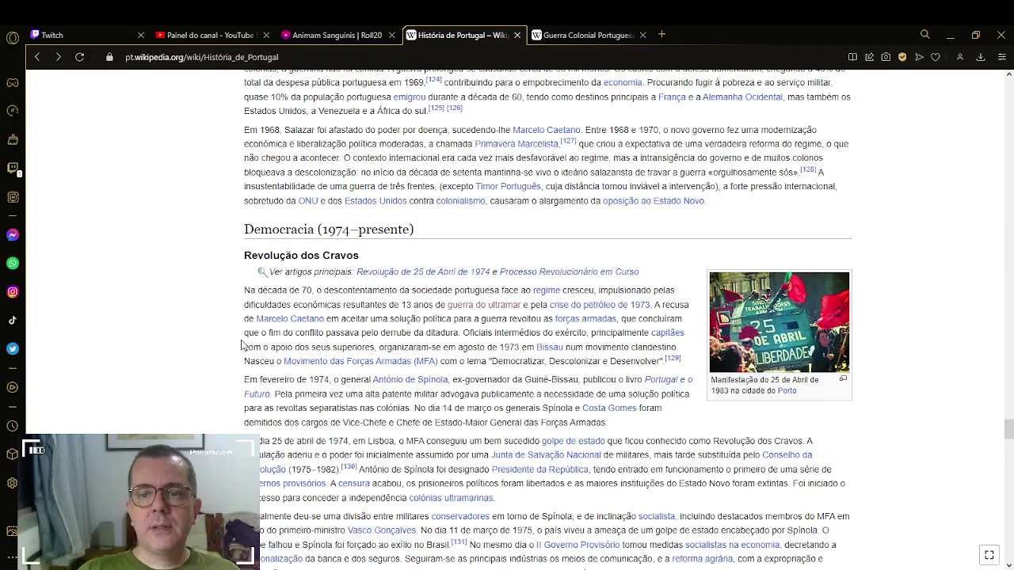
# Step: Return to Roll20 and create a handout named "História" that appears in the journals of All Players
pyautogui.click(354, 34)
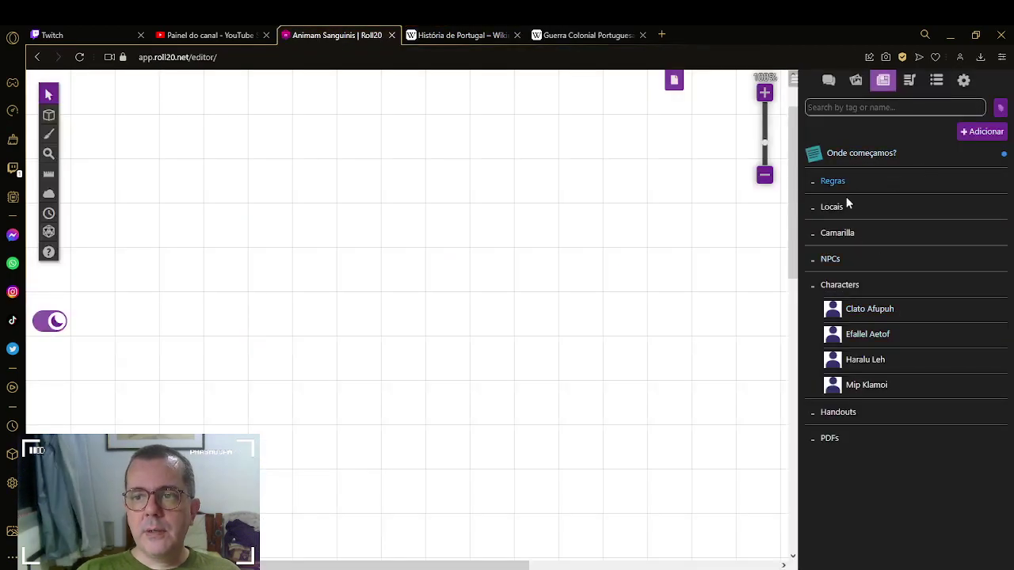
pyautogui.click(971, 133)
pyautogui.click(967, 167)
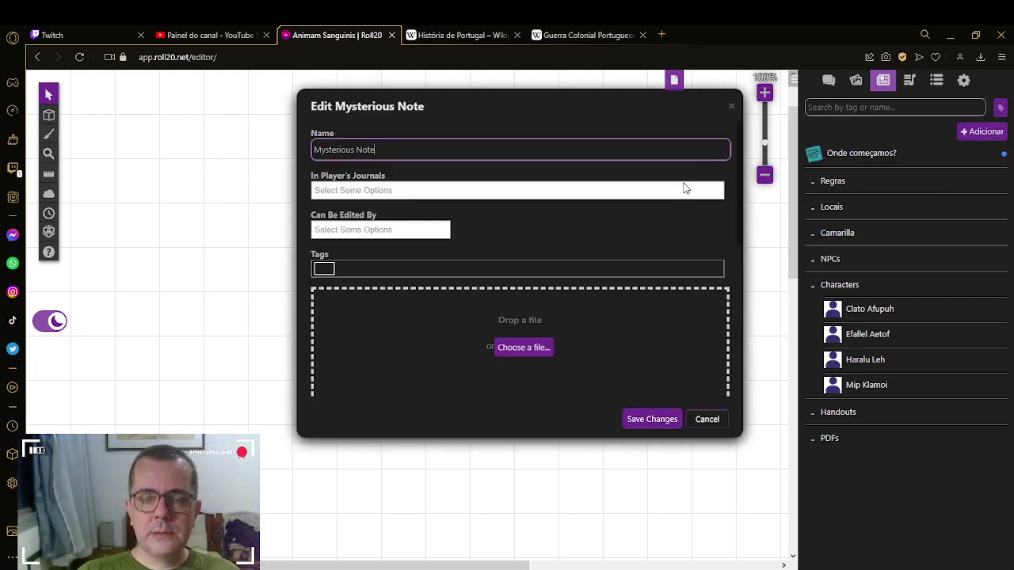
pyautogui.moveTo(377, 149); pyautogui.dragTo(268, 154)
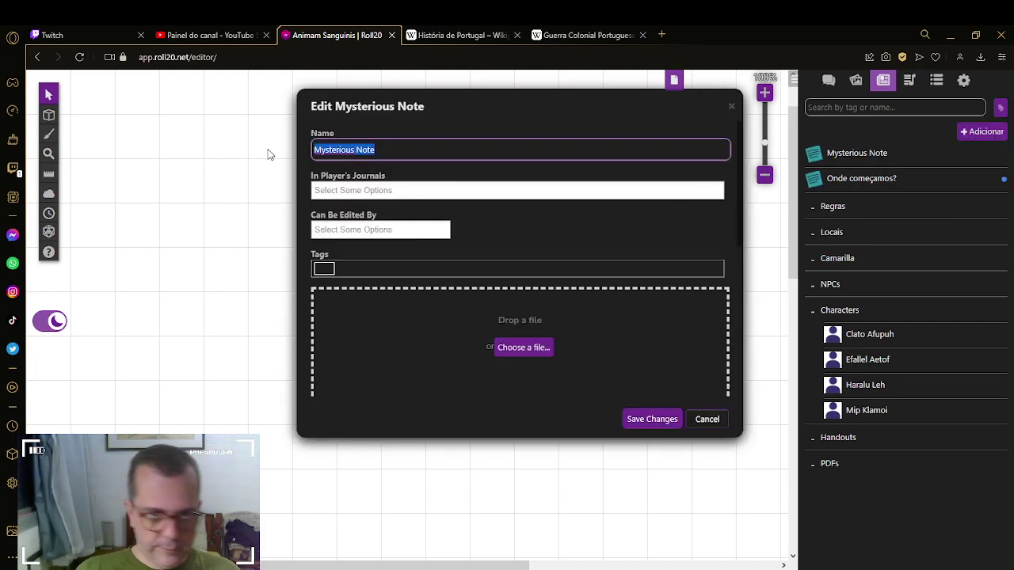
pyautogui.write('Hist')
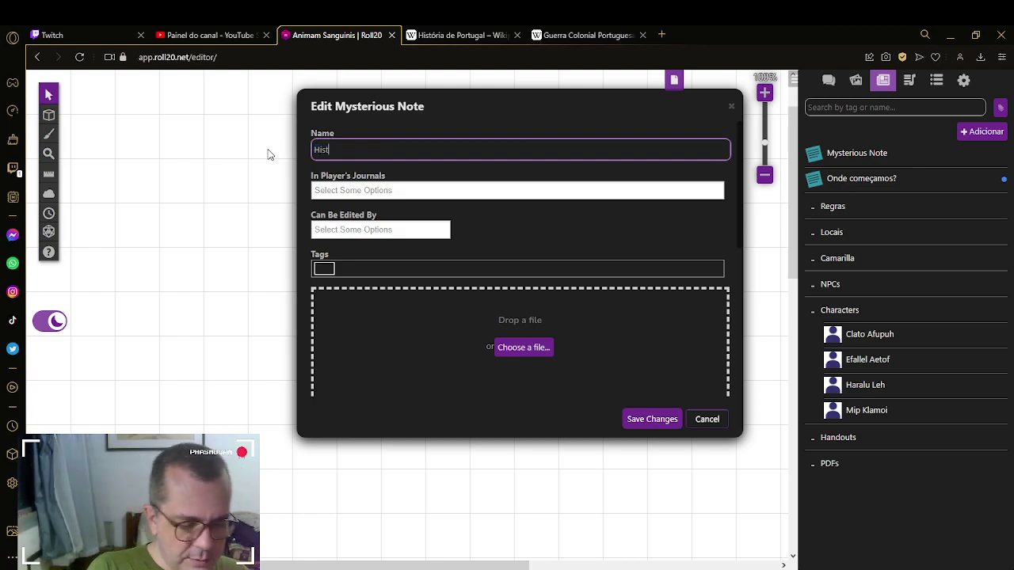
pyautogui.write('ória')
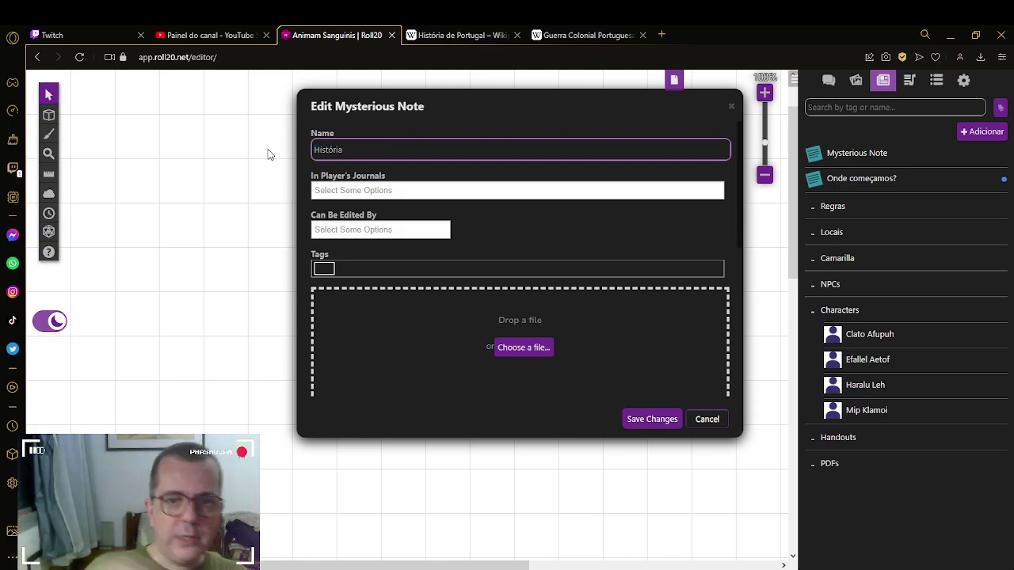
pyautogui.click(398, 195)
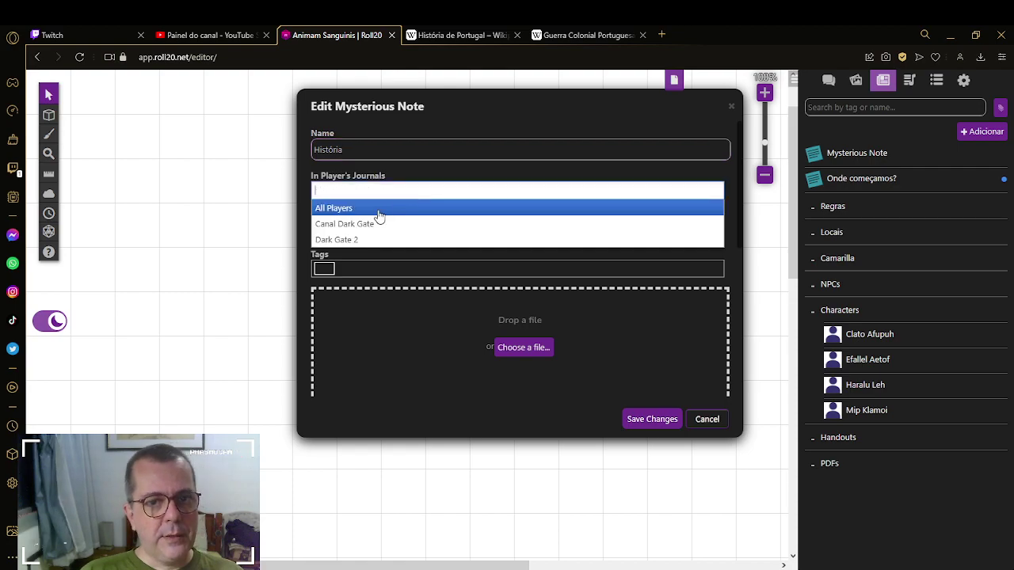
pyautogui.click(379, 210)
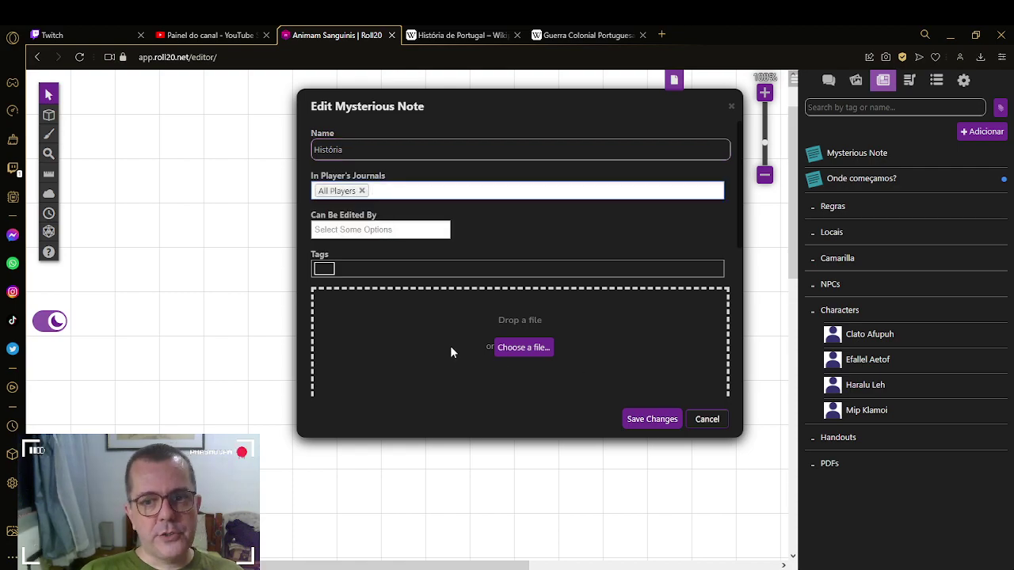
# Step: Switch to the Wikipedia article "História de Portugal" and copy the full text of the "Estado Novo (1933-1974)" section
pyautogui.scroll(-3, 450, 348)
pyautogui.click(418, 317)
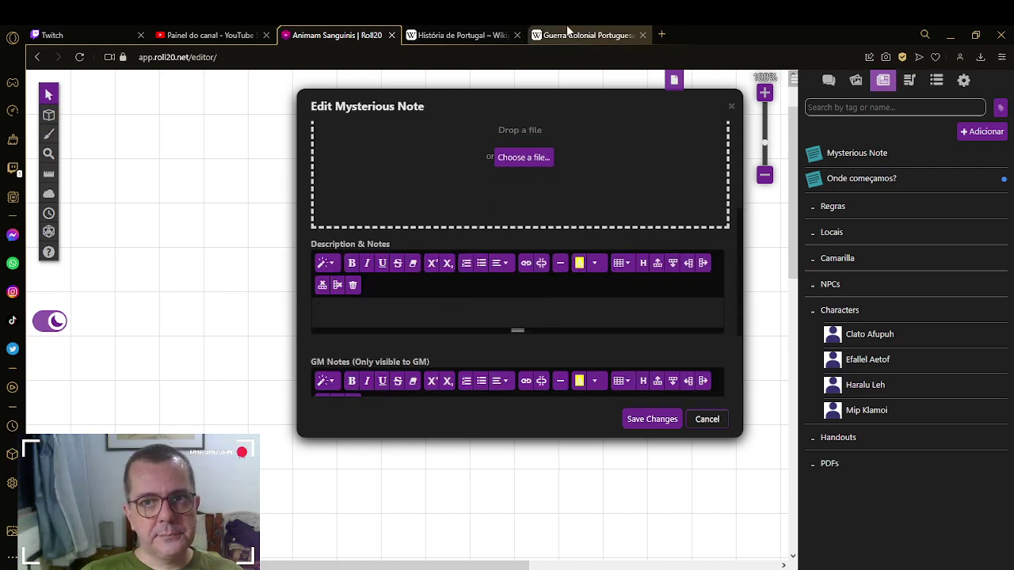
pyautogui.click(466, 35)
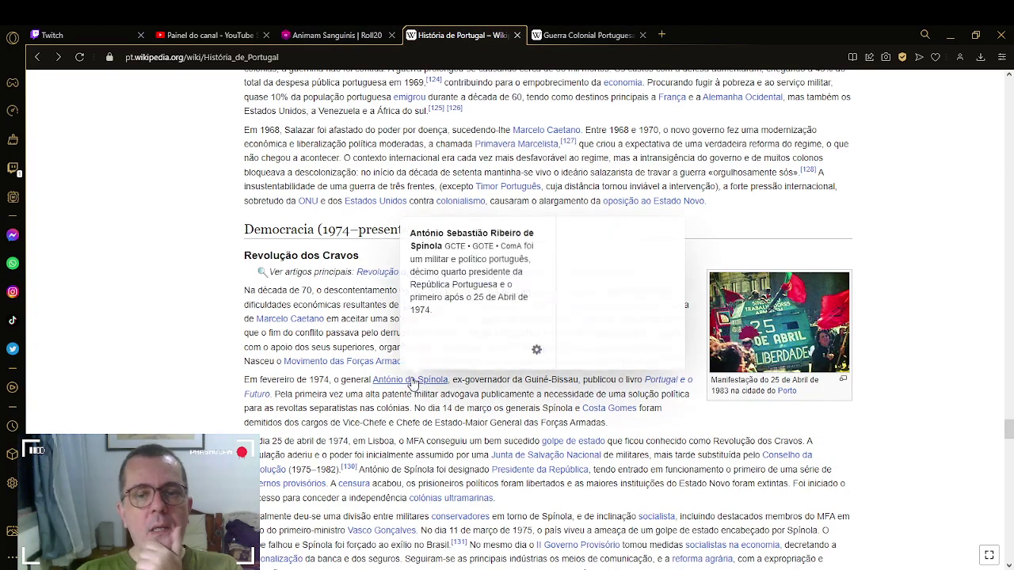
pyautogui.scroll(3, 412, 382)
pyautogui.scroll(2, 279, 406)
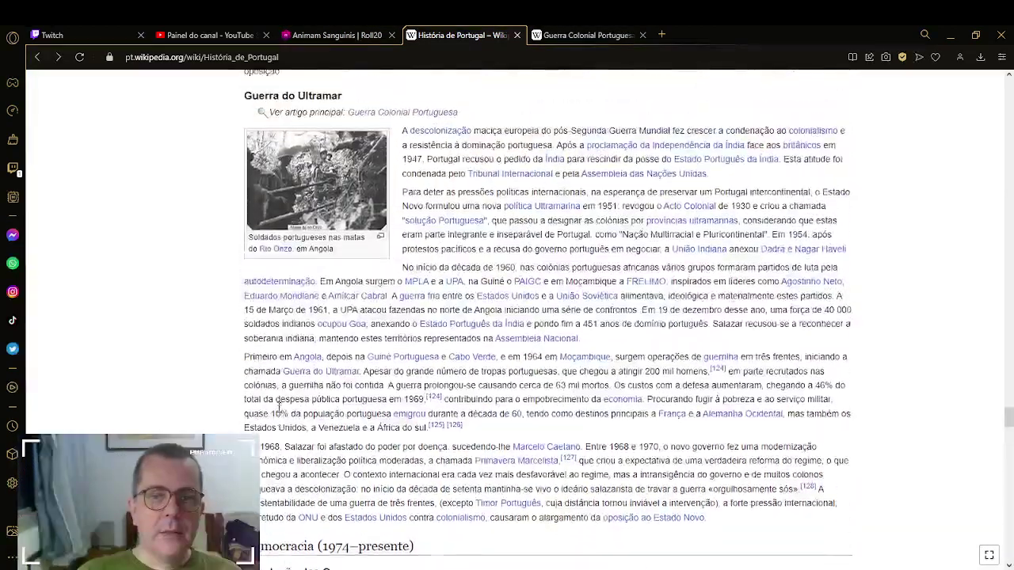
pyautogui.scroll(2, 279, 410)
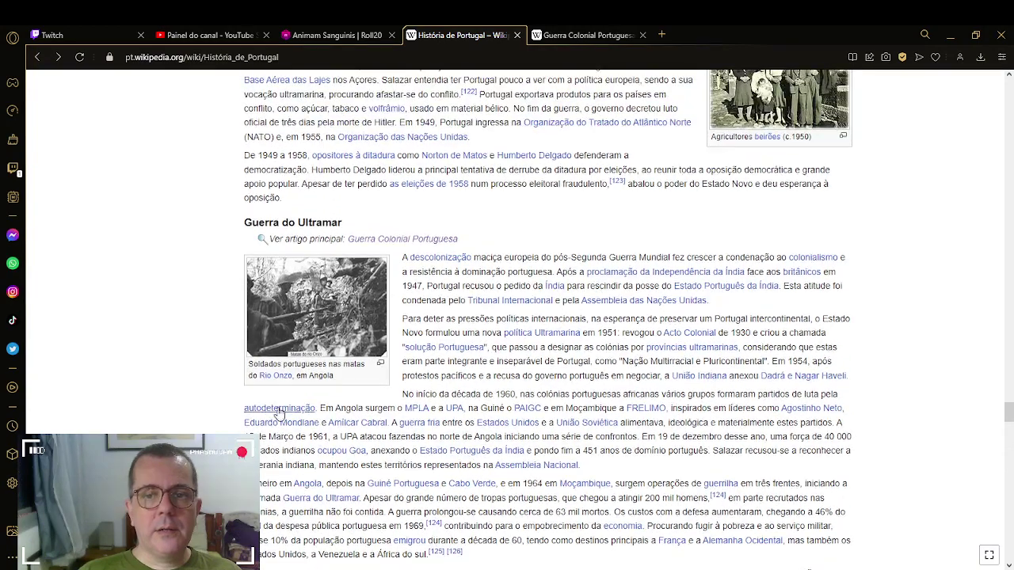
pyautogui.scroll(4, 177, 384)
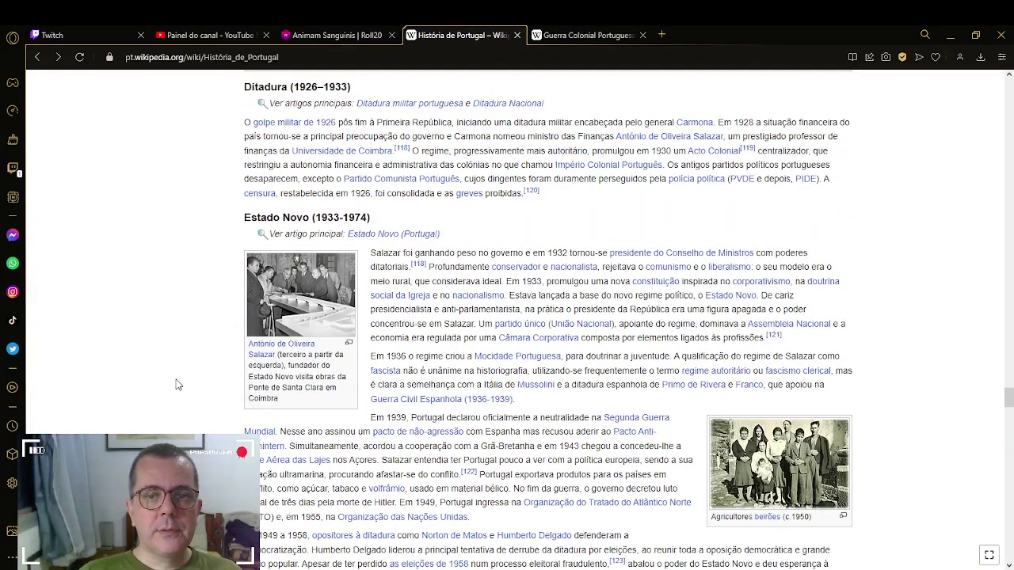
pyautogui.scroll(-1, 178, 384)
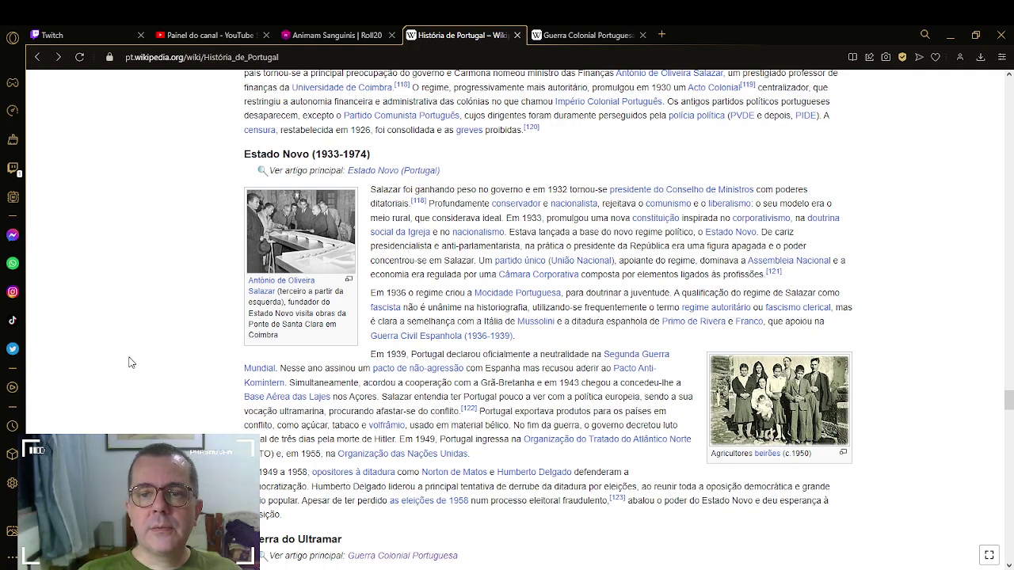
pyautogui.scroll(-1, 131, 362)
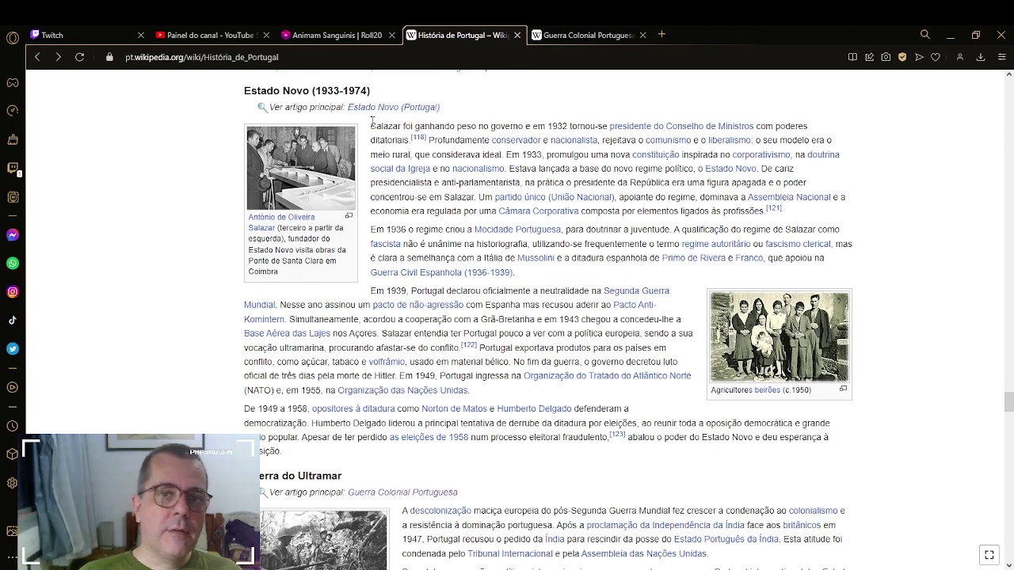
pyautogui.moveTo(373, 125); pyautogui.dragTo(317, 453)
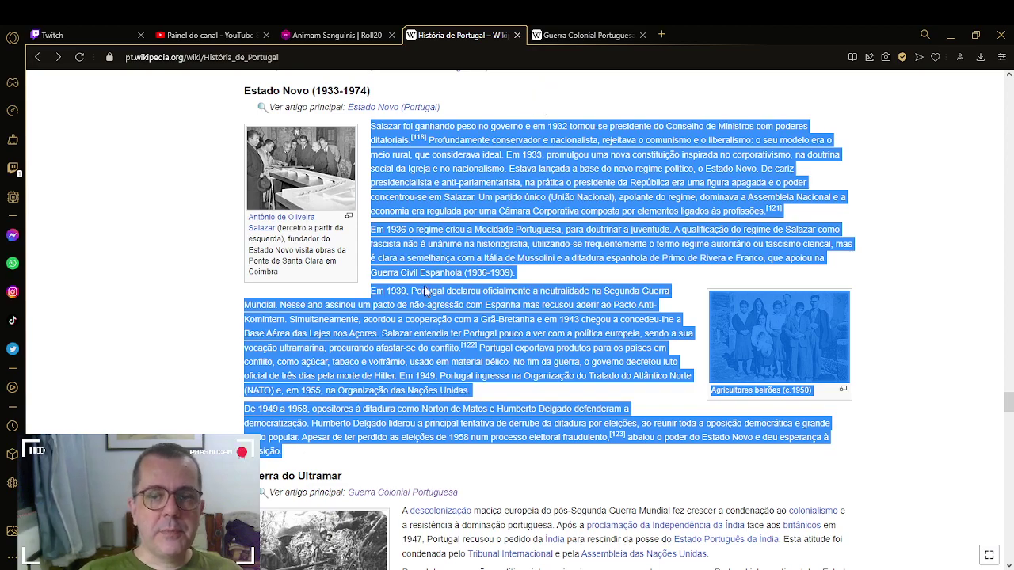
pyautogui.click(99, 378)
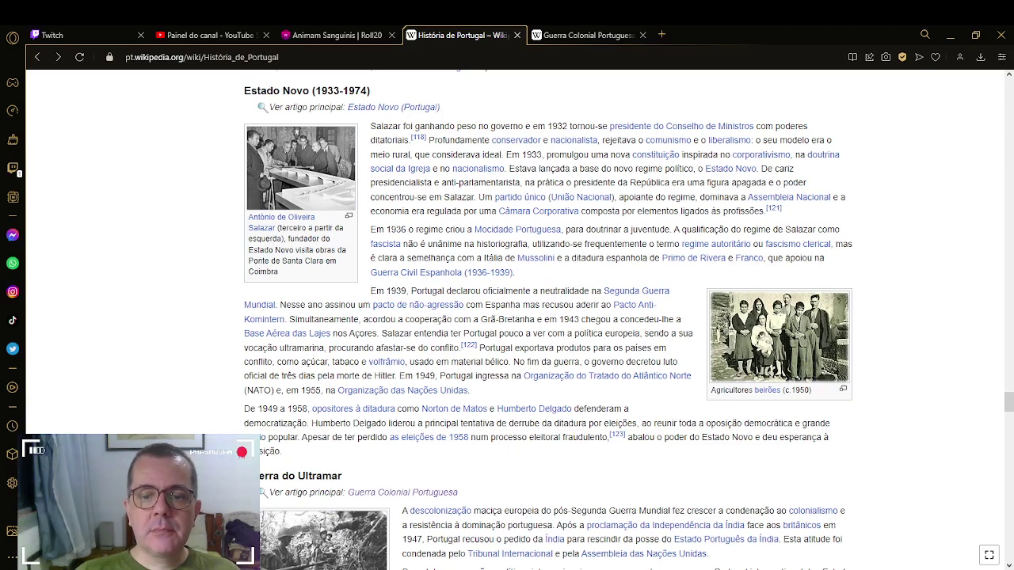
# Step: Return to Roll20, paste the copied Estado Novo text into the "História" handout's Description & Notes, and save the handout
pyautogui.click(304, 36)
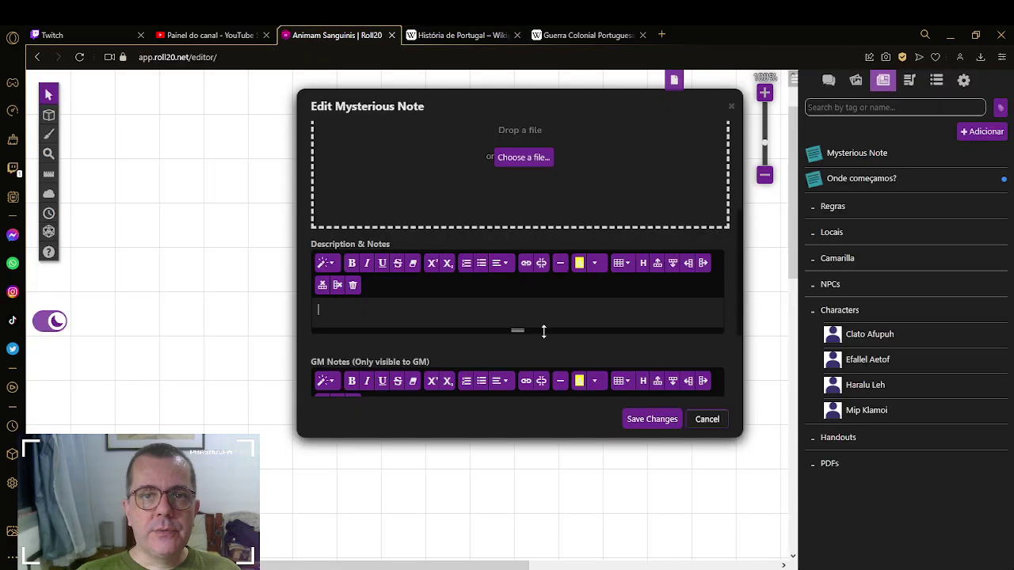
pyautogui.hotkey('ctrl', 'v')
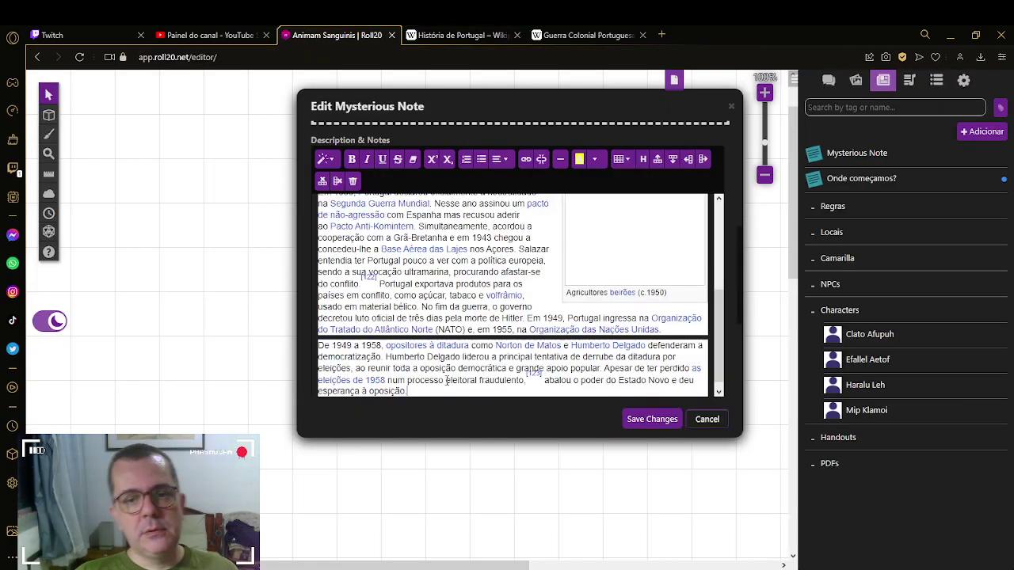
pyautogui.scroll(3, 491, 328)
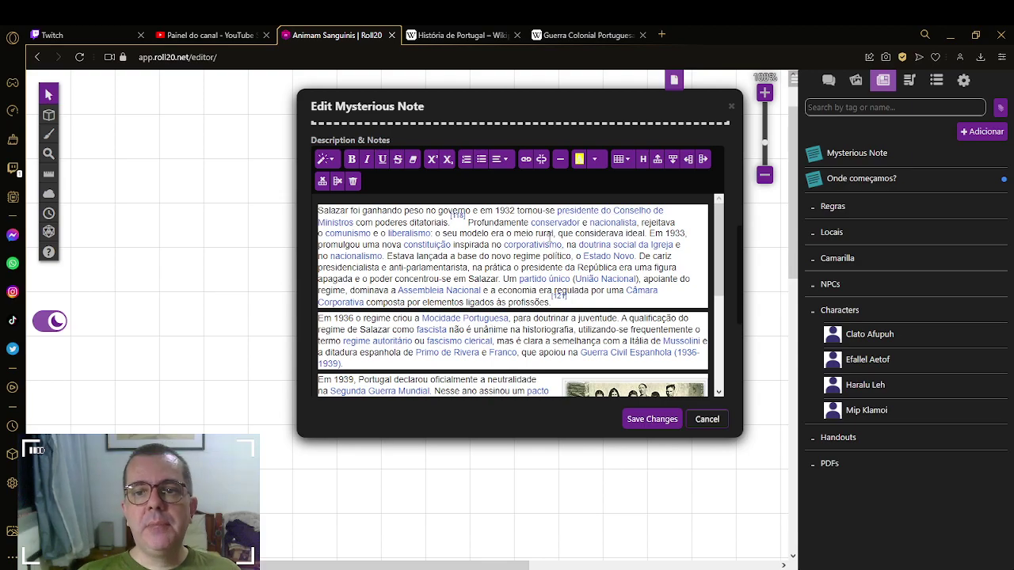
pyautogui.scroll(-3, 578, 373)
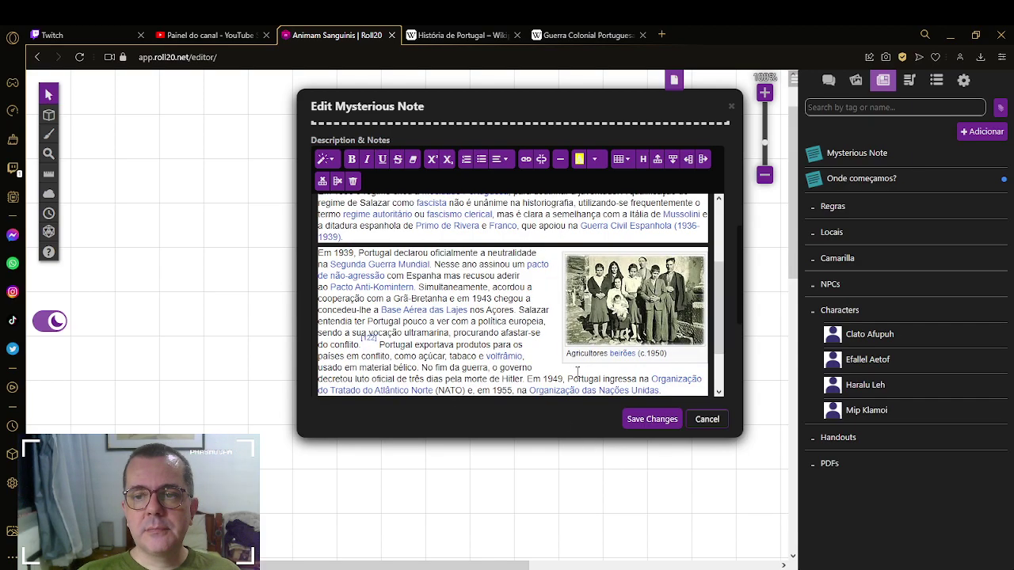
pyautogui.click(652, 419)
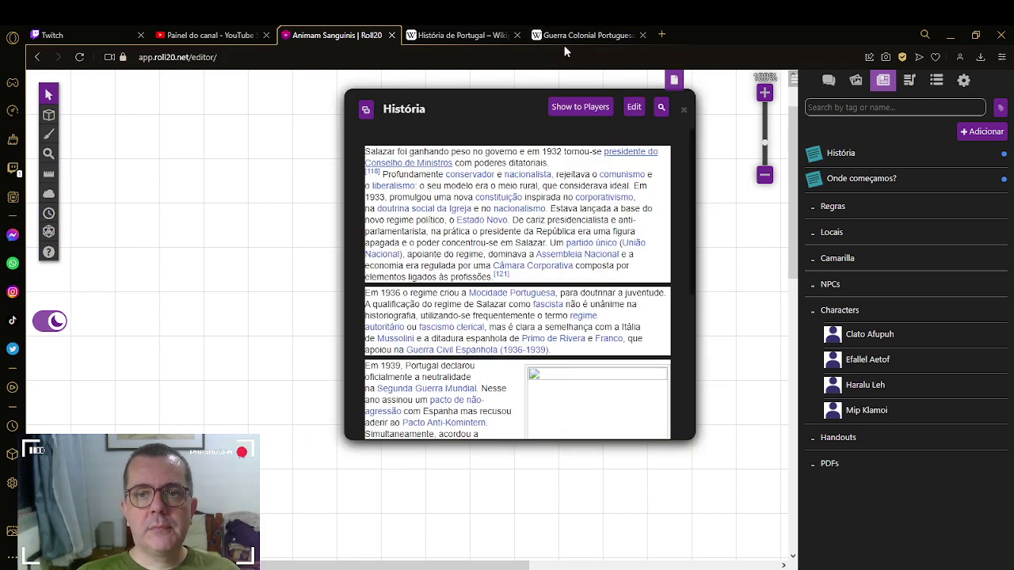
# Step: Switch to the Wikipedia article "História de Portugal" and review the sections from Ditadura (1926–1933) through Guerra do Ultramar
pyautogui.click(459, 35)
pyautogui.scroll(4, 402, 373)
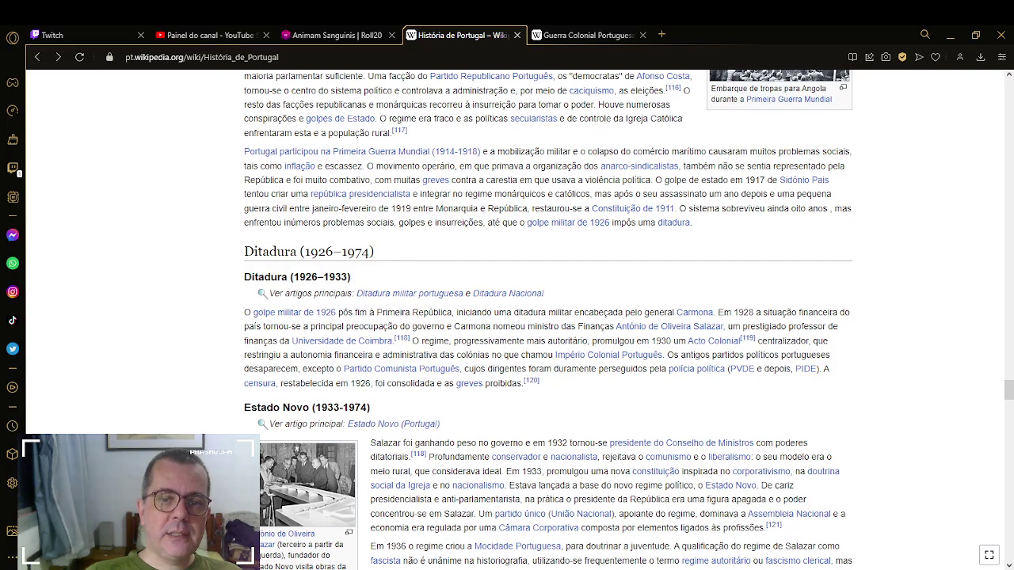
pyautogui.scroll(-5, 325, 283)
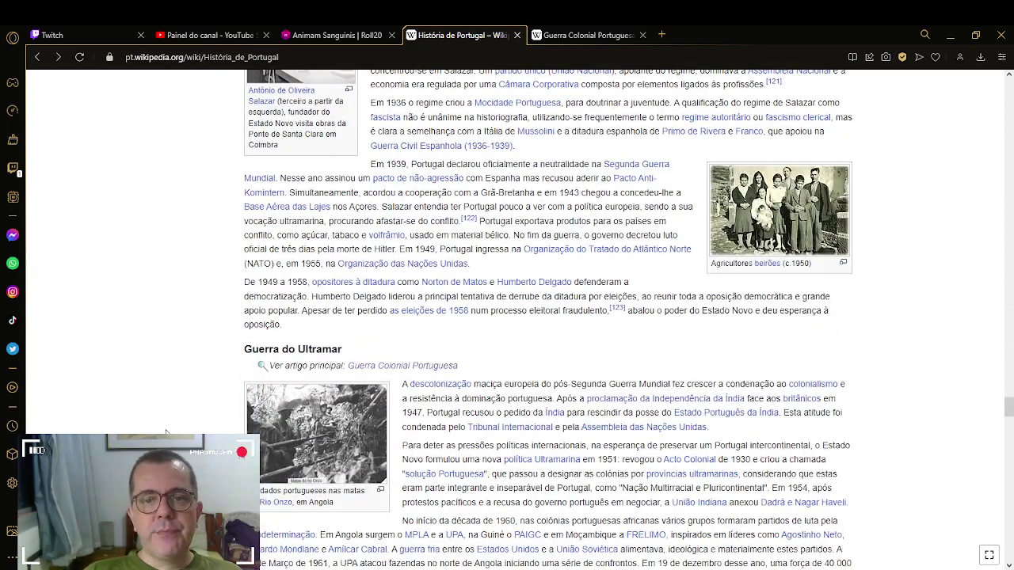
pyautogui.scroll(-2, 181, 423)
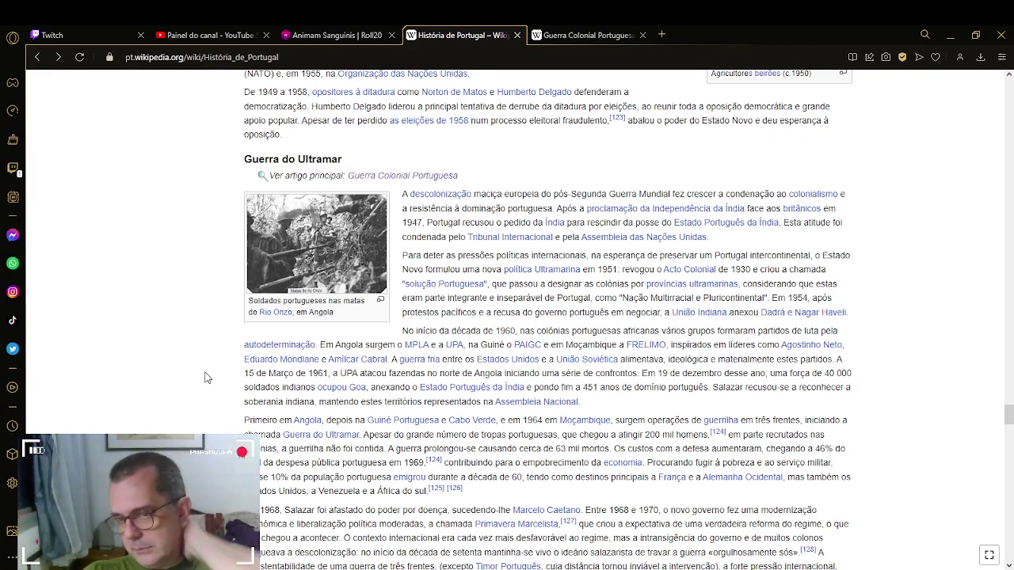
# Step: Return to Roll20, close the "História" handout and start a new handout in the journal
pyautogui.click(307, 35)
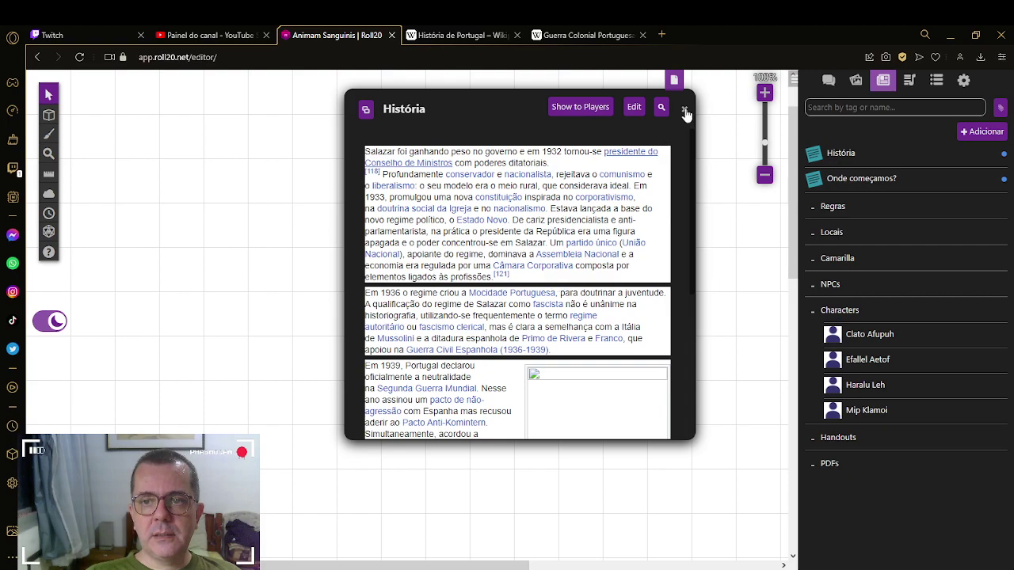
pyautogui.click(980, 132)
pyautogui.click(972, 169)
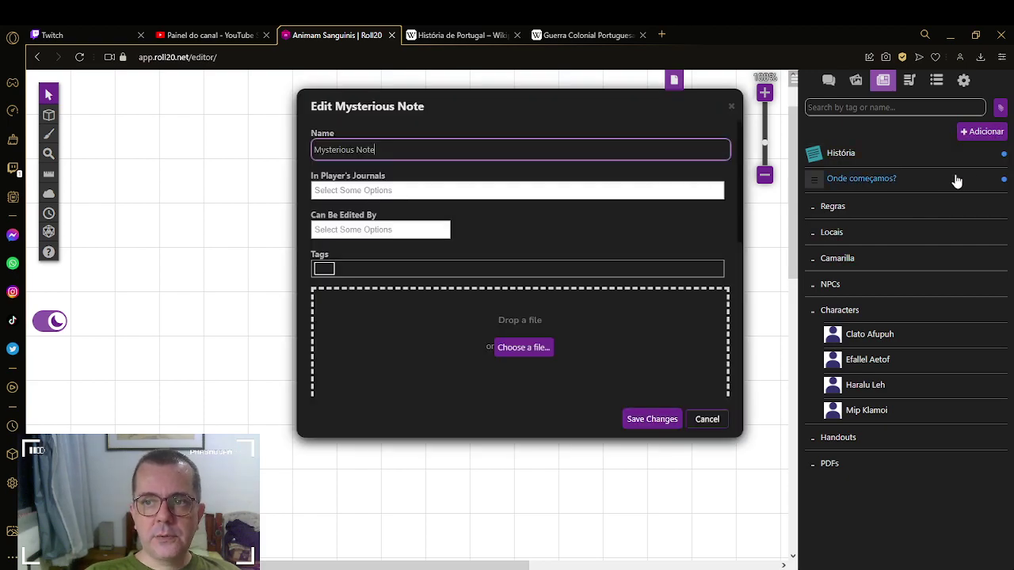
# Step: Make the new handout available in the journals of All Players and name it "Guerra Ultramar"
pyautogui.scroll(-5, 503, 281)
pyautogui.scroll(5, 509, 275)
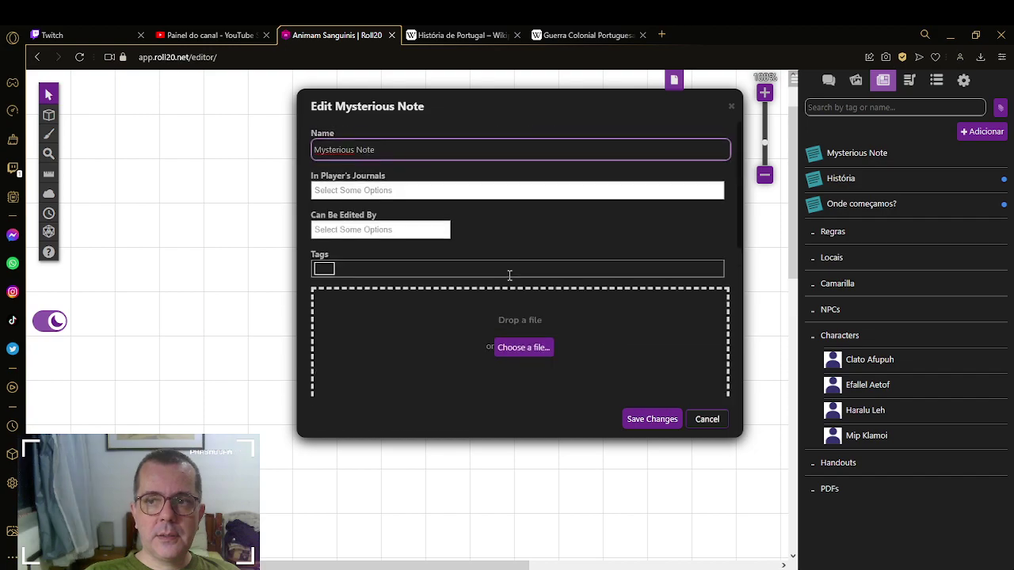
pyautogui.click(438, 193)
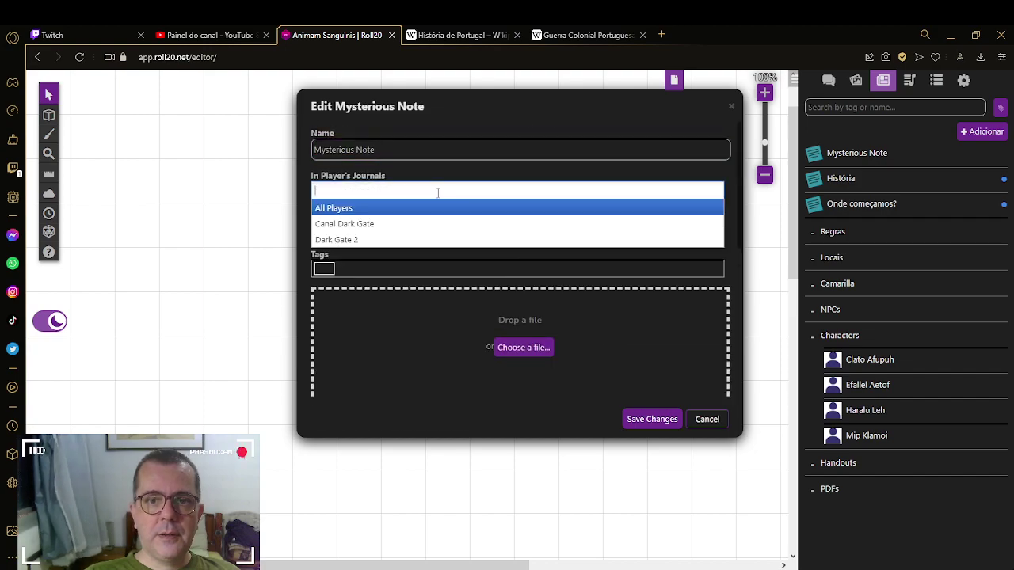
pyautogui.click(372, 208)
pyautogui.moveTo(400, 151); pyautogui.dragTo(284, 152)
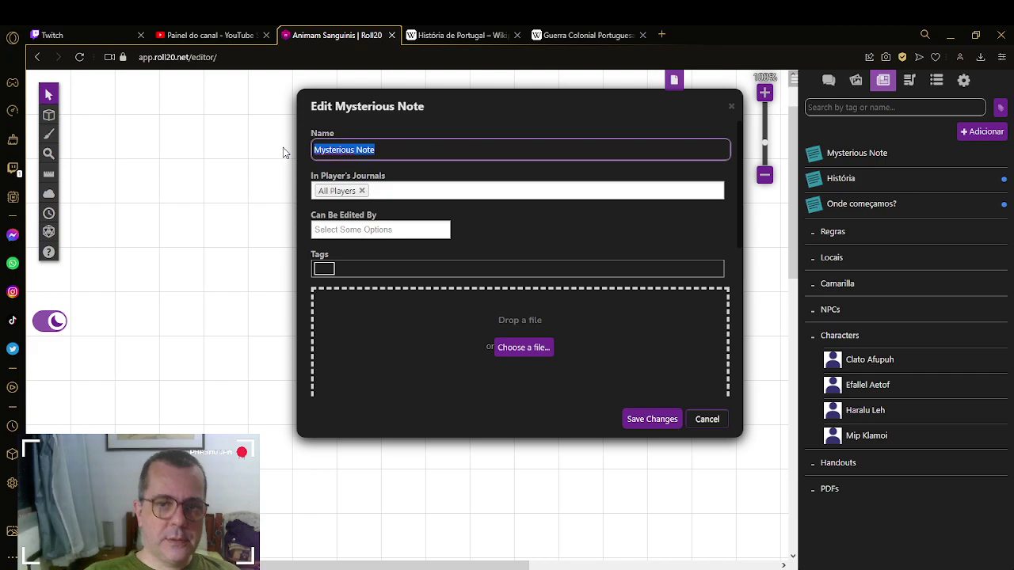
pyautogui.write('Guerra ')
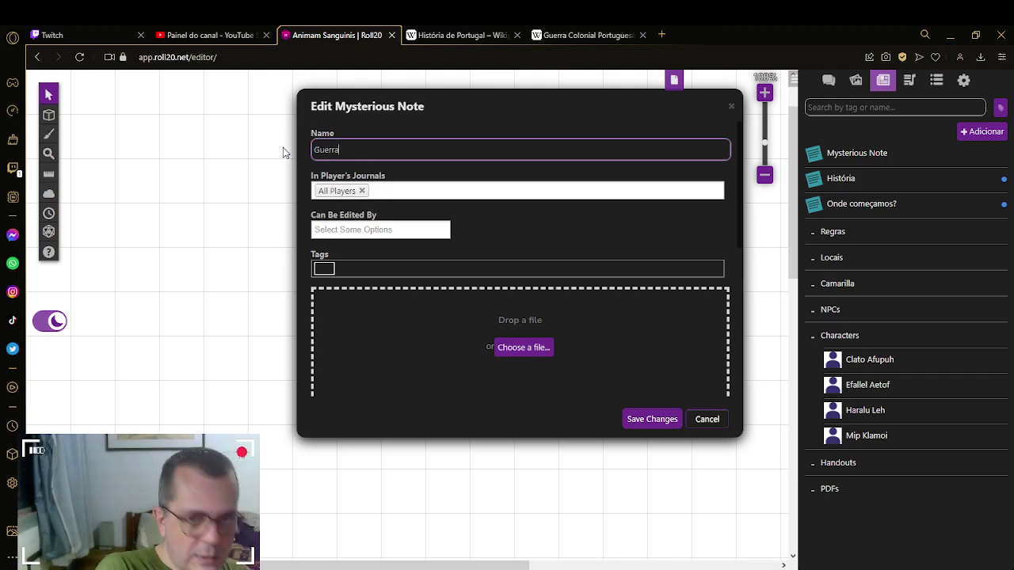
pyautogui.write('Ul')
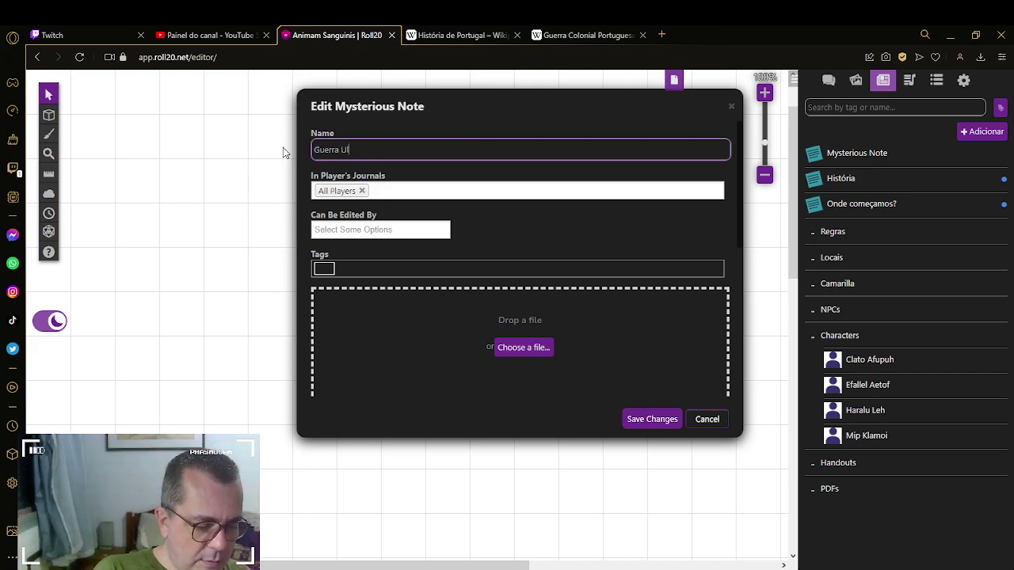
pyautogui.write('tramar')
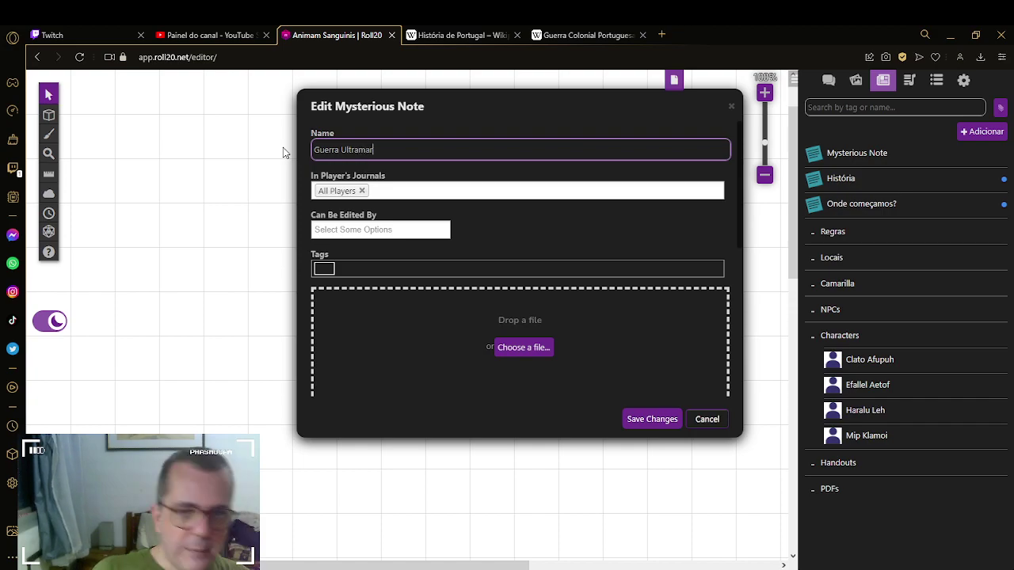
# Step: Try to copy the Guerra do Ultramar section from the História de Portugal Wikipedia article into the handout's Description & Notes, and undo the paste
pyautogui.scroll(-3, 443, 266)
pyautogui.click(461, 251)
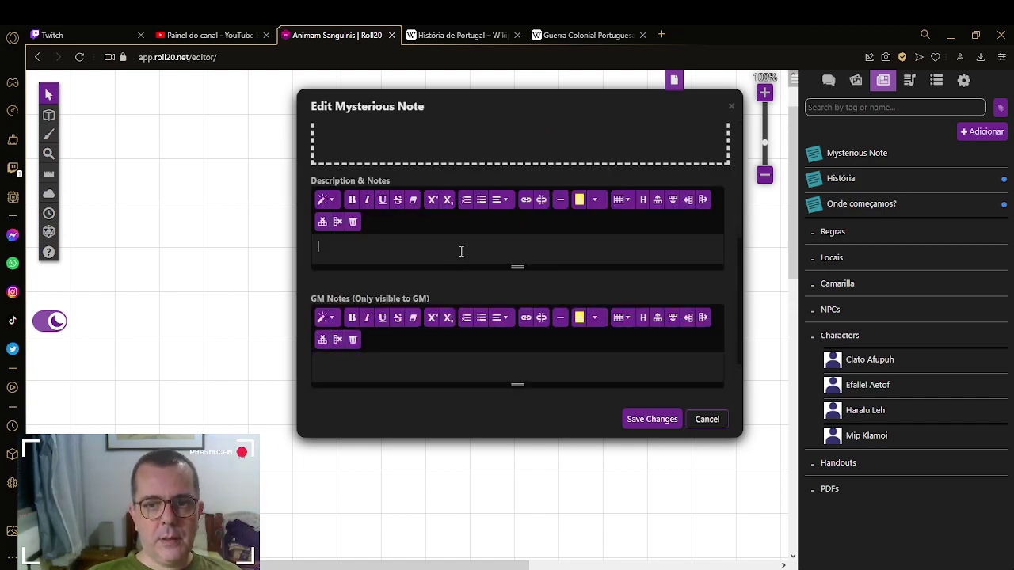
pyautogui.click(487, 31)
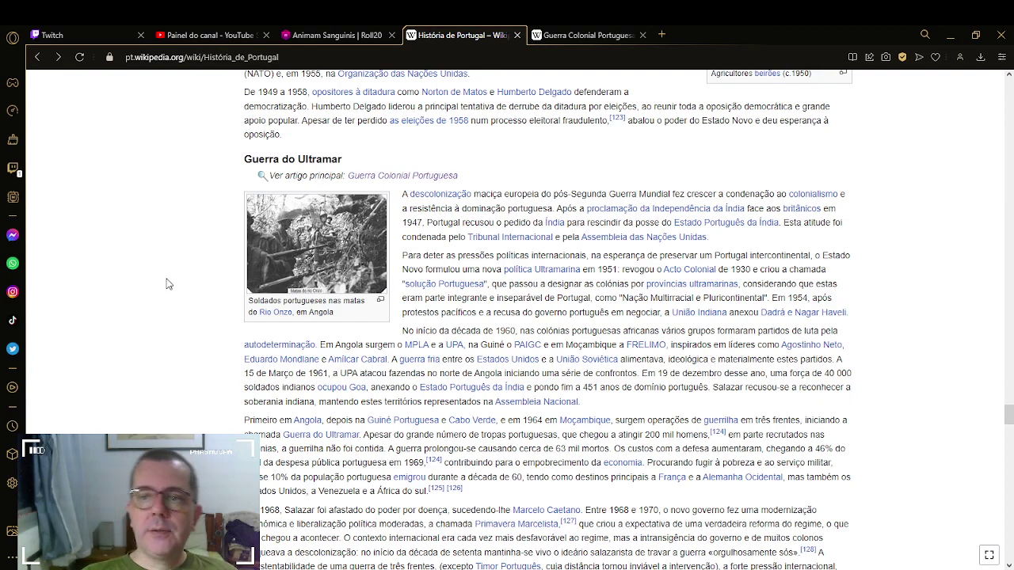
pyautogui.scroll(-1, 172, 303)
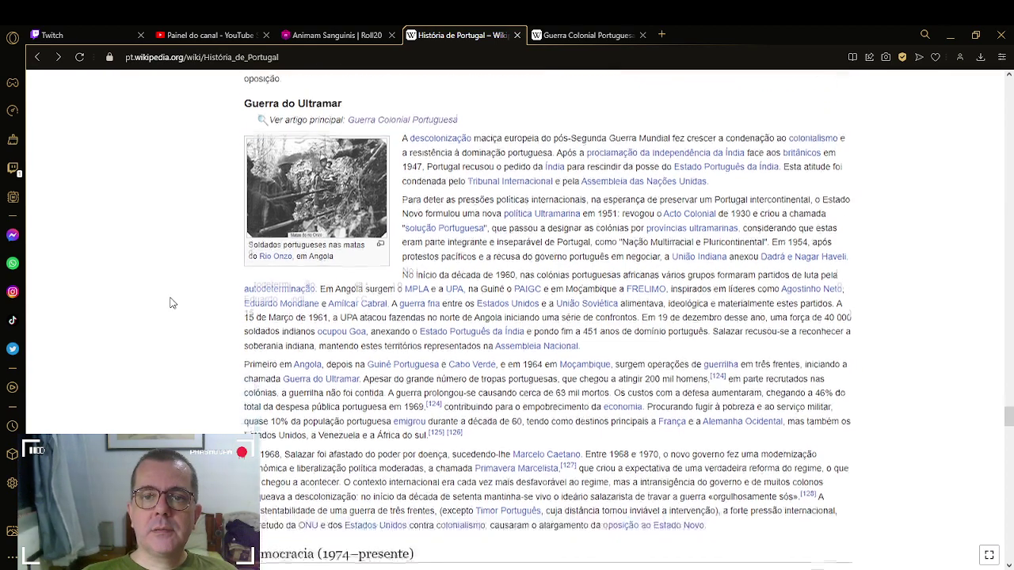
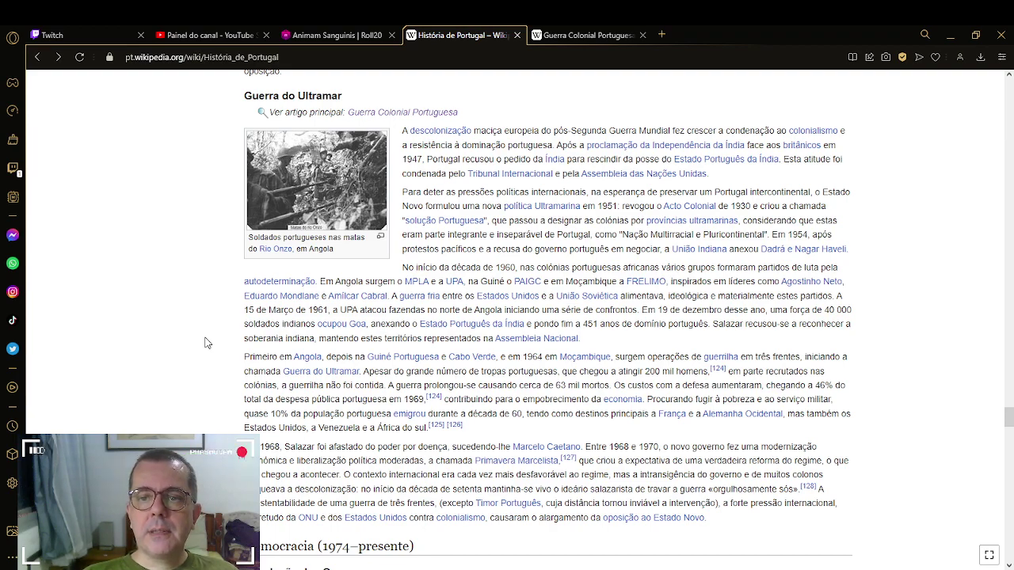
pyautogui.scroll(-1, 204, 342)
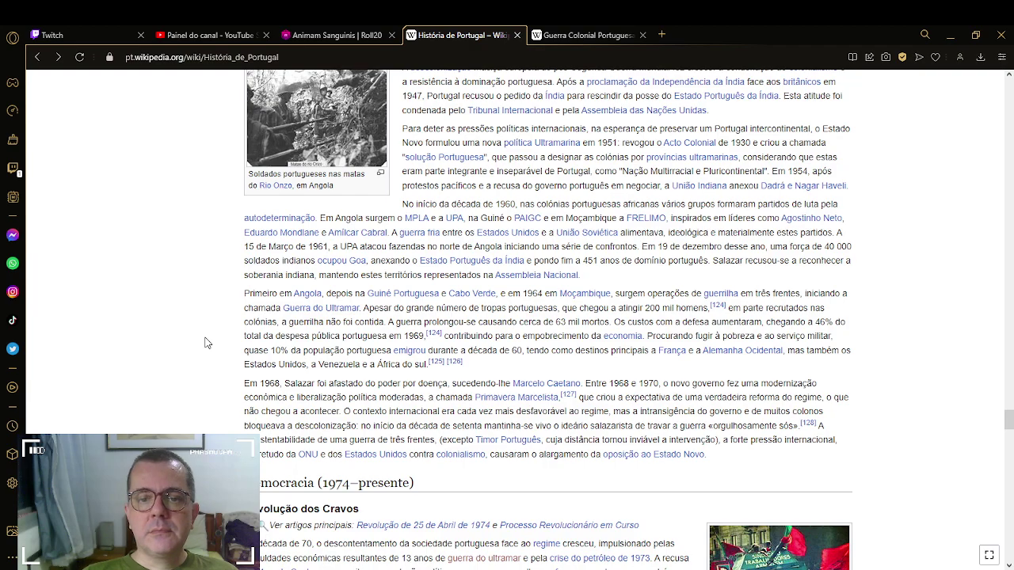
pyautogui.scroll(2, 204, 342)
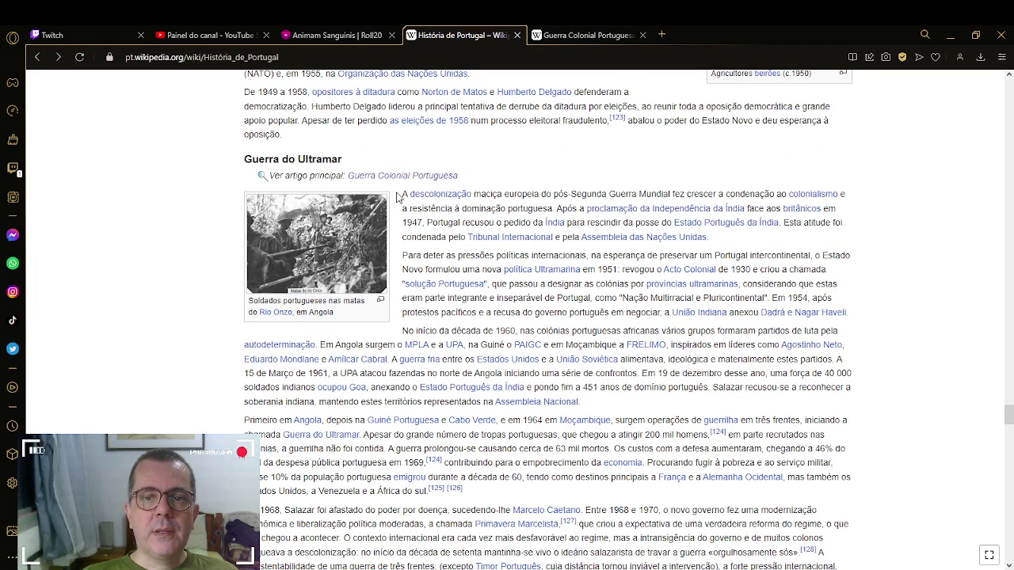
pyautogui.moveTo(396, 197); pyautogui.dragTo(715, 226)
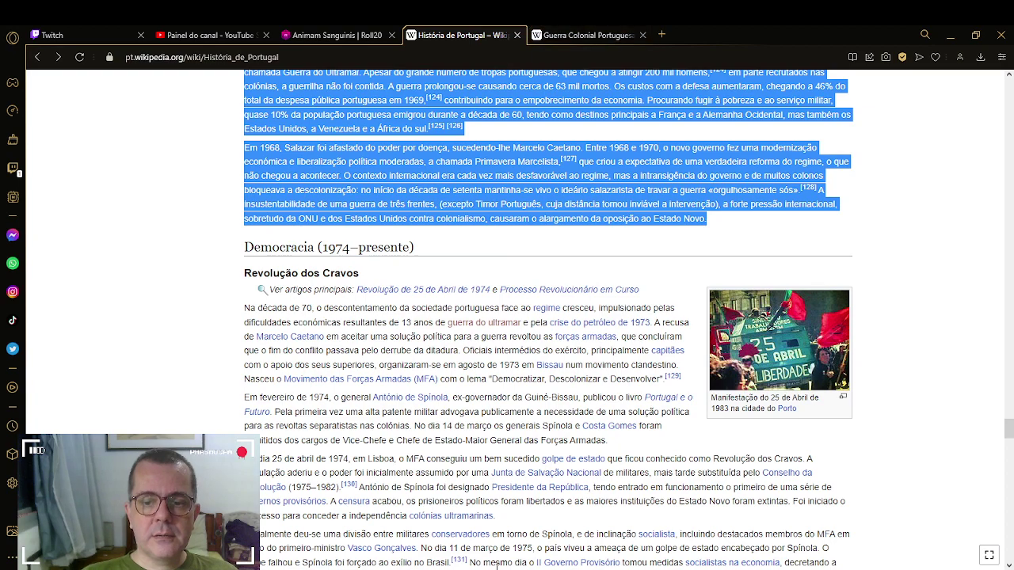
pyautogui.hotkey('alt', 'Tab')
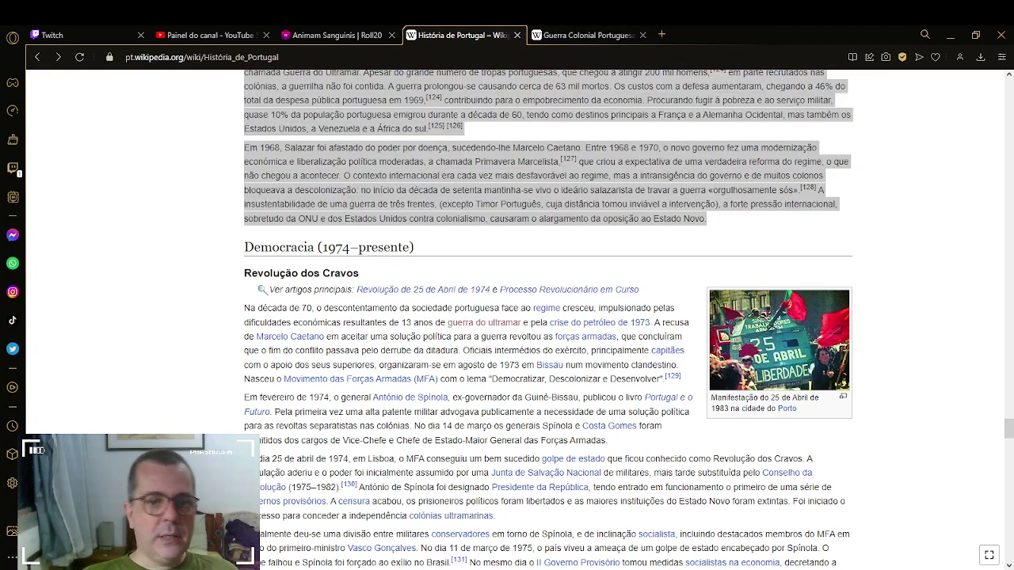
pyautogui.click(335, 36)
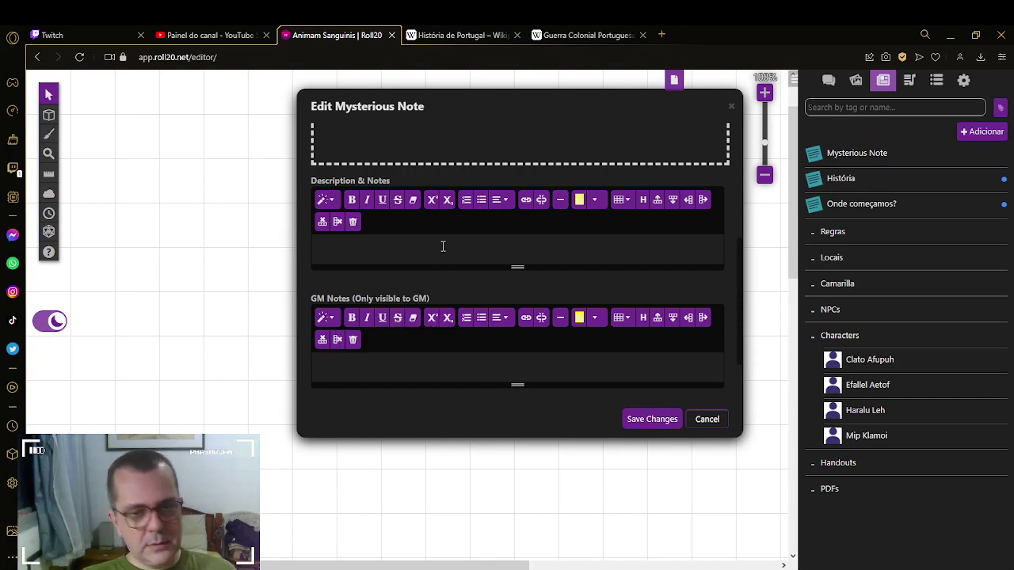
pyautogui.hotkey('ctrl', 'v')
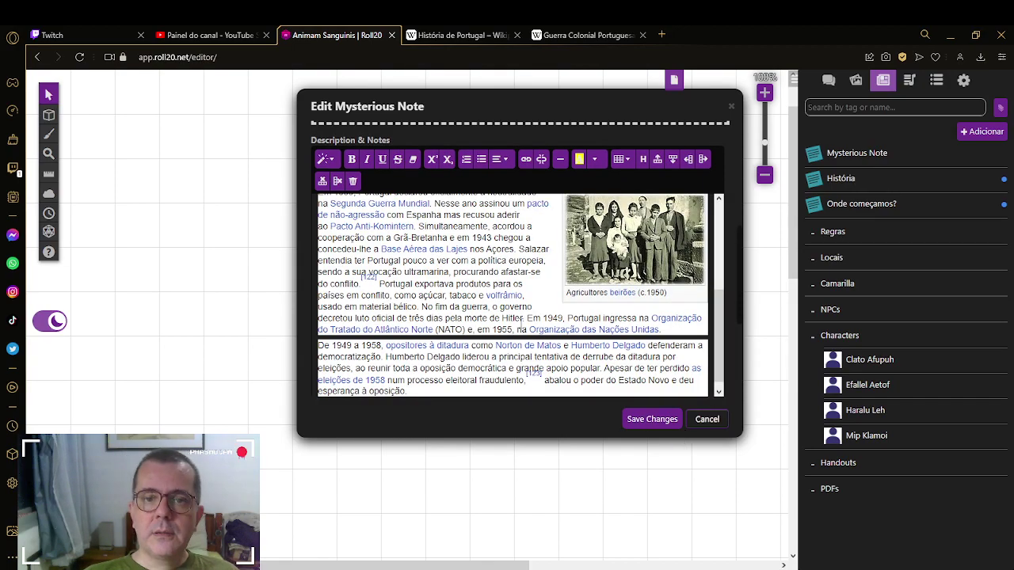
pyautogui.scroll(2, 521, 328)
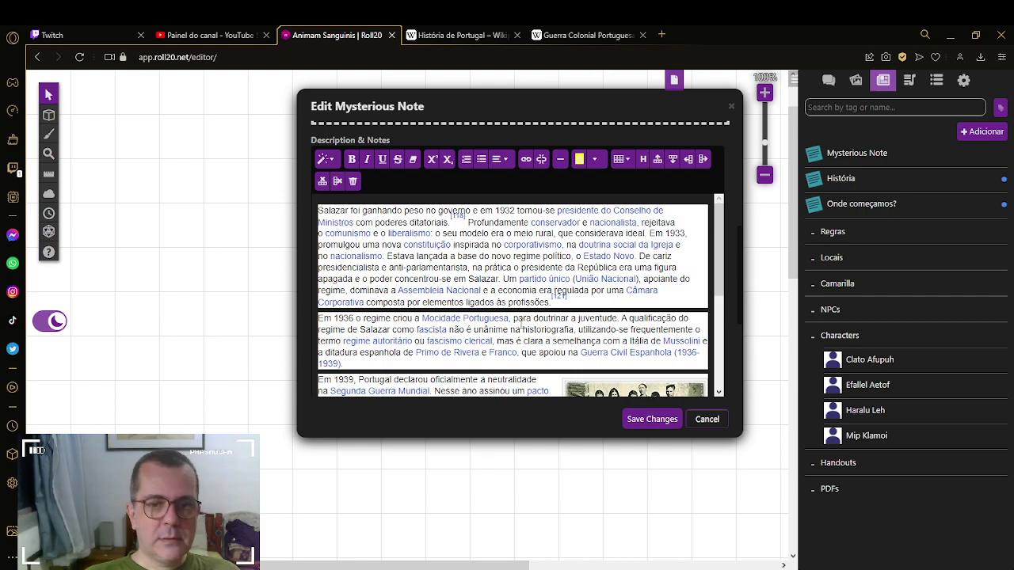
pyautogui.hotkey('ctrl', 'z')
# Step: Select all paragraphs of the Guerra do Ultramar section in the História de Portugal Wikipedia article
pyautogui.click(584, 35)
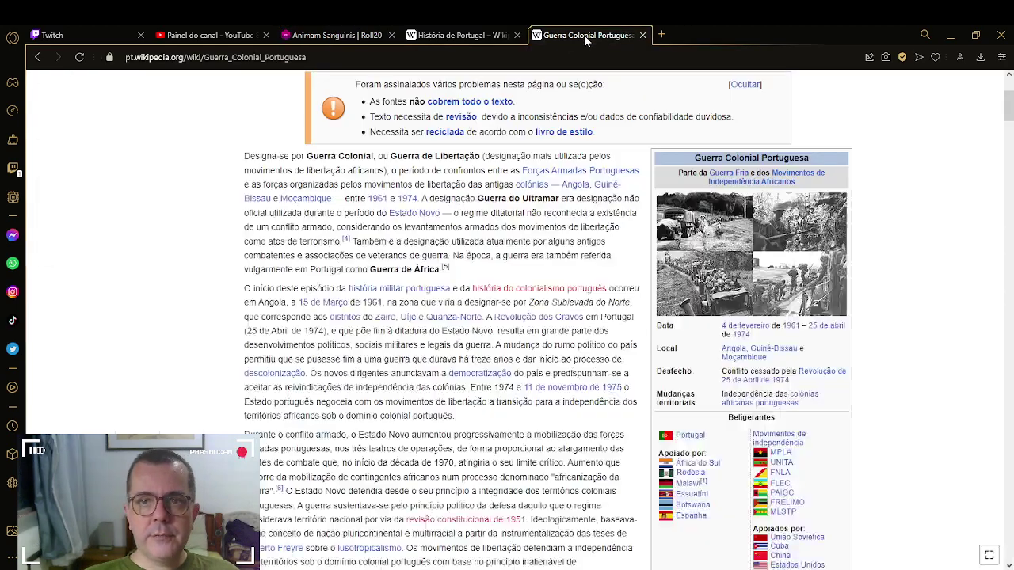
pyautogui.click(465, 35)
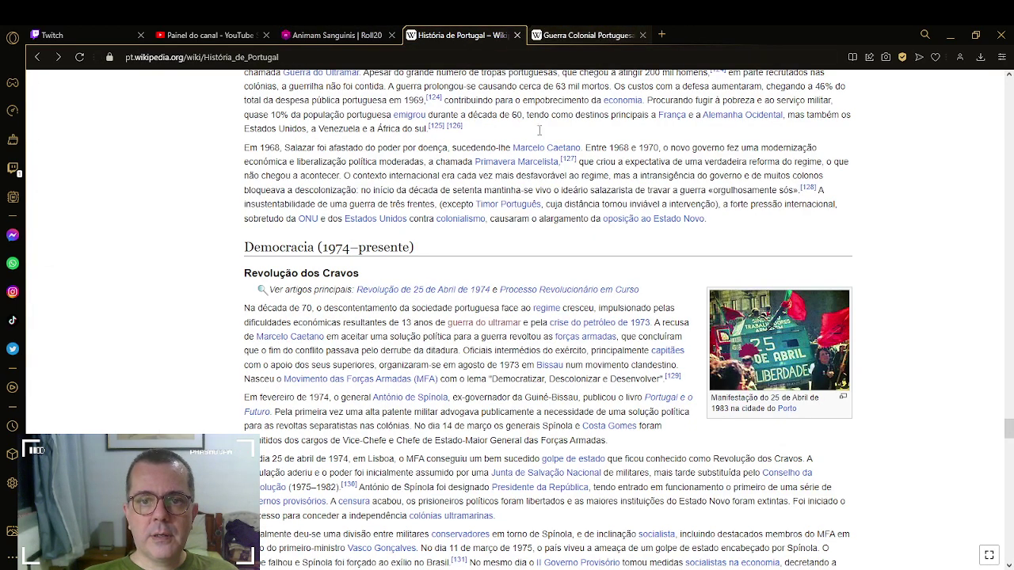
pyautogui.scroll(5, 474, 288)
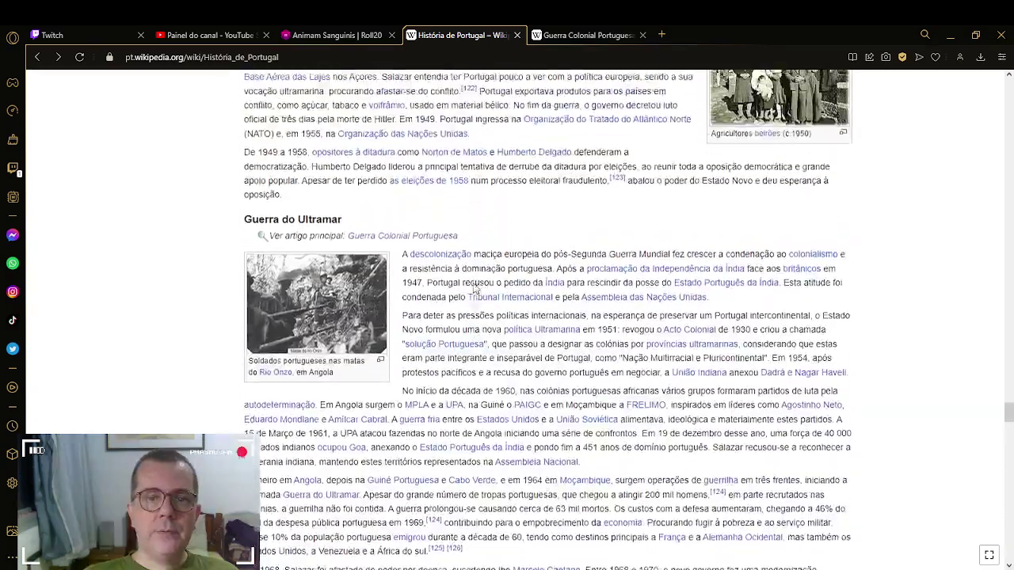
pyautogui.moveTo(403, 261); pyautogui.dragTo(727, 339)
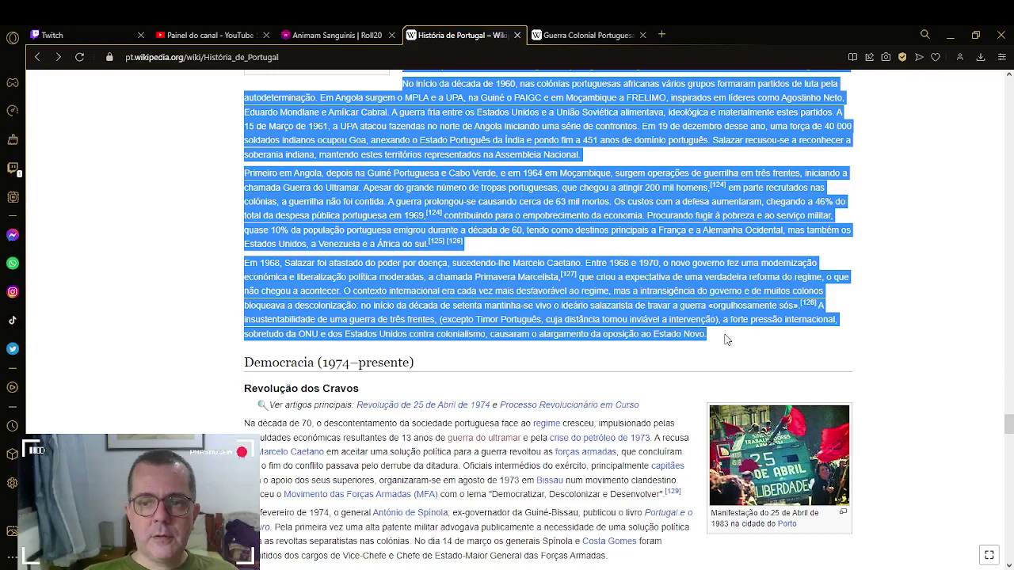
# Step: Try again to paste the section text into the Roll20 handout's Description & Notes, and undo it
pyautogui.click(306, 35)
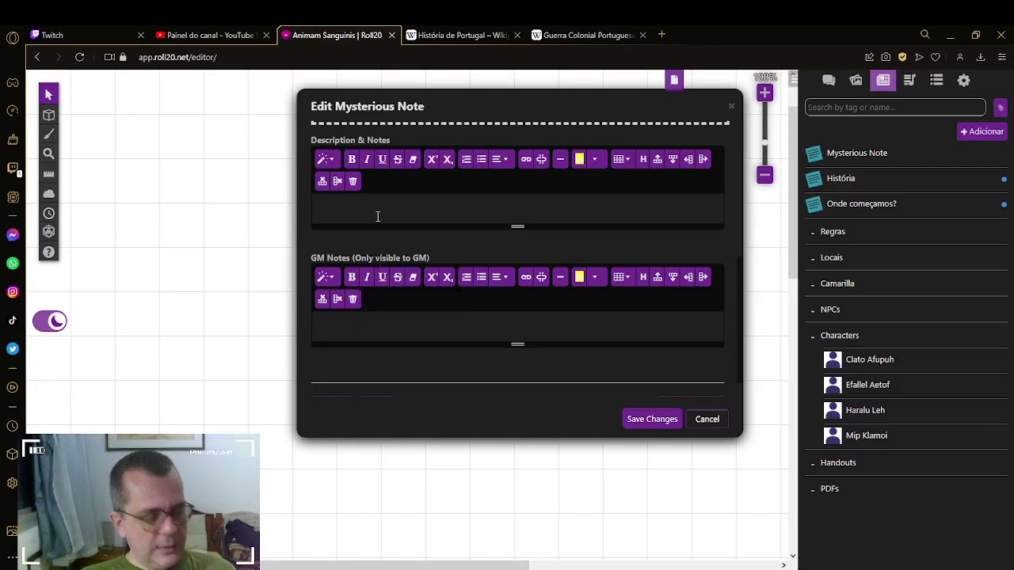
pyautogui.hotkey('ctrl', 'v')
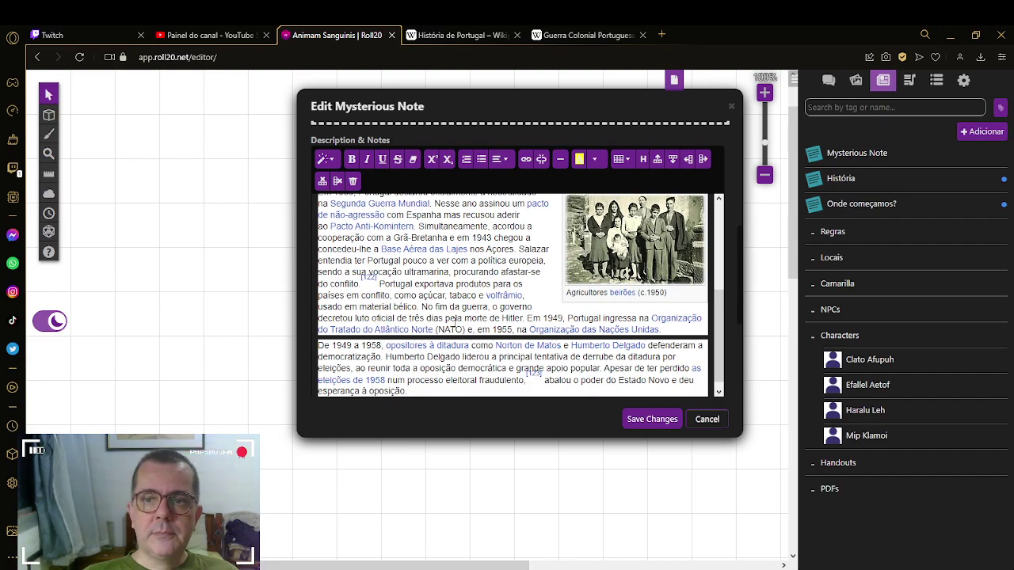
pyautogui.hotkey('ctrl', 'z')
# Step: Copy the selected Guerra do Ultramar paragraphs from Wikipedia into the Roll20 handout's Description & Notes, then save and close the handout
pyautogui.click(459, 35)
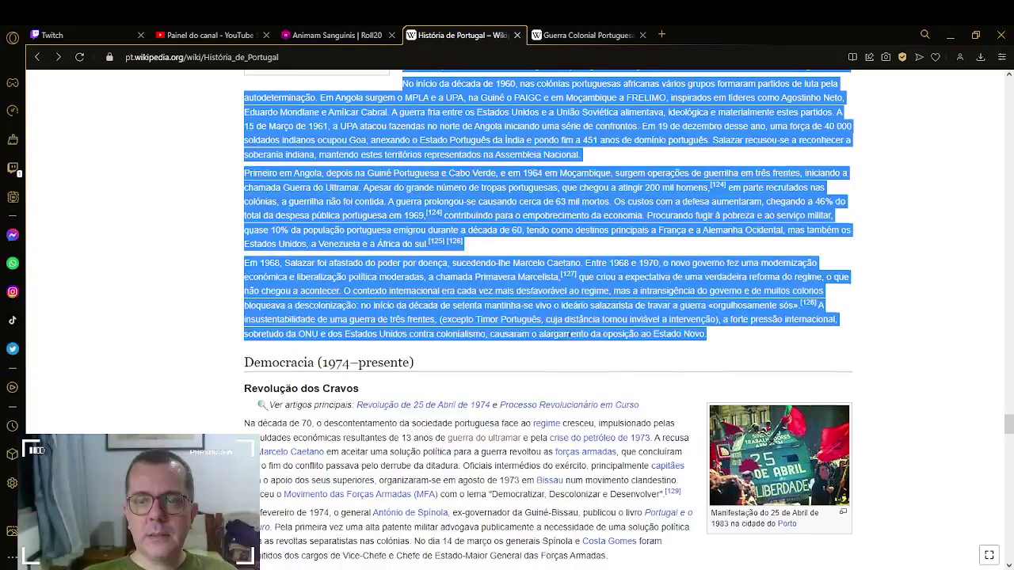
pyautogui.scroll(3, 569, 335)
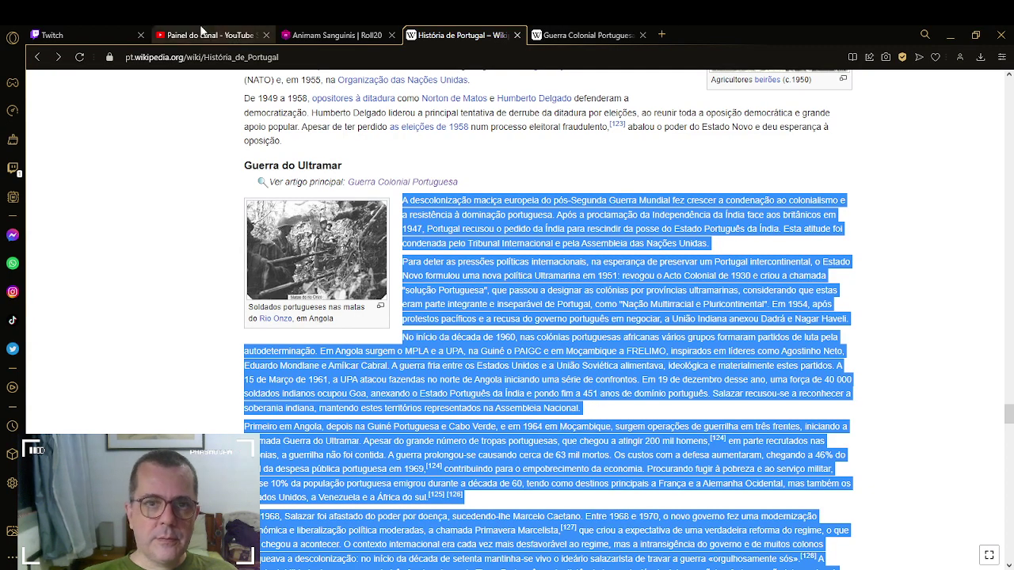
pyautogui.click(329, 35)
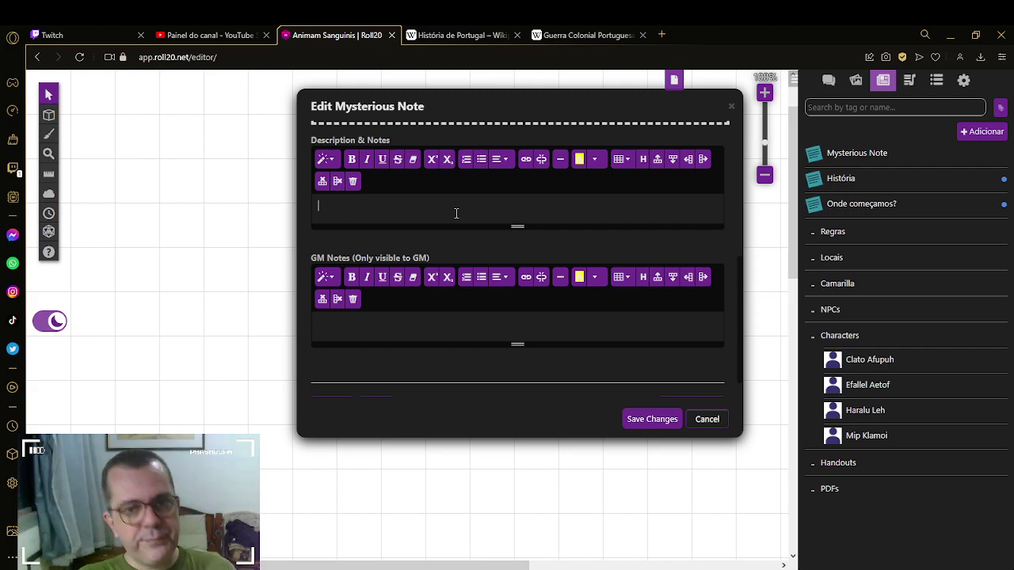
pyautogui.hotkey('ctrl', 'v')
pyautogui.scroll(5, 466, 314)
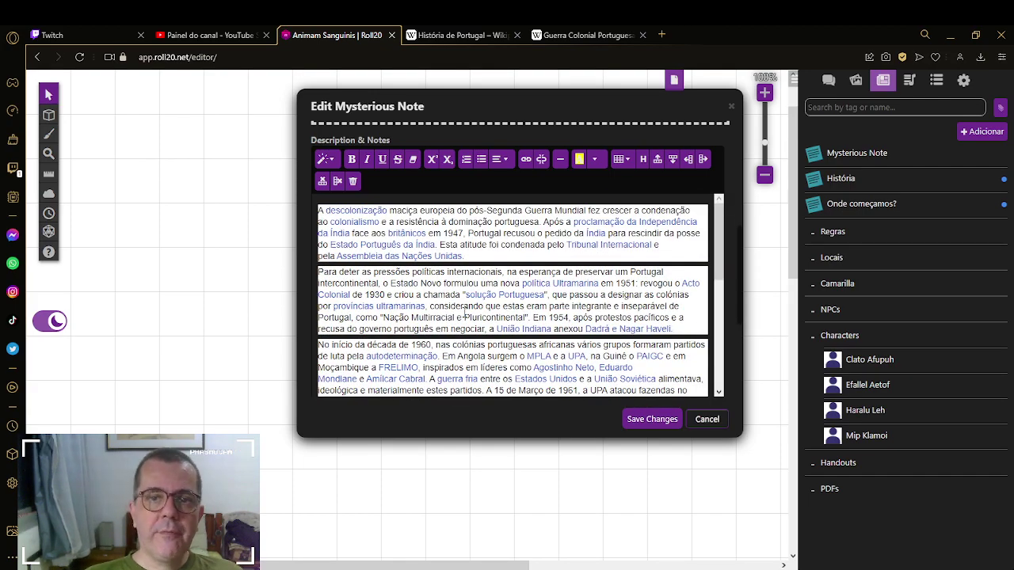
pyautogui.scroll(5, 465, 246)
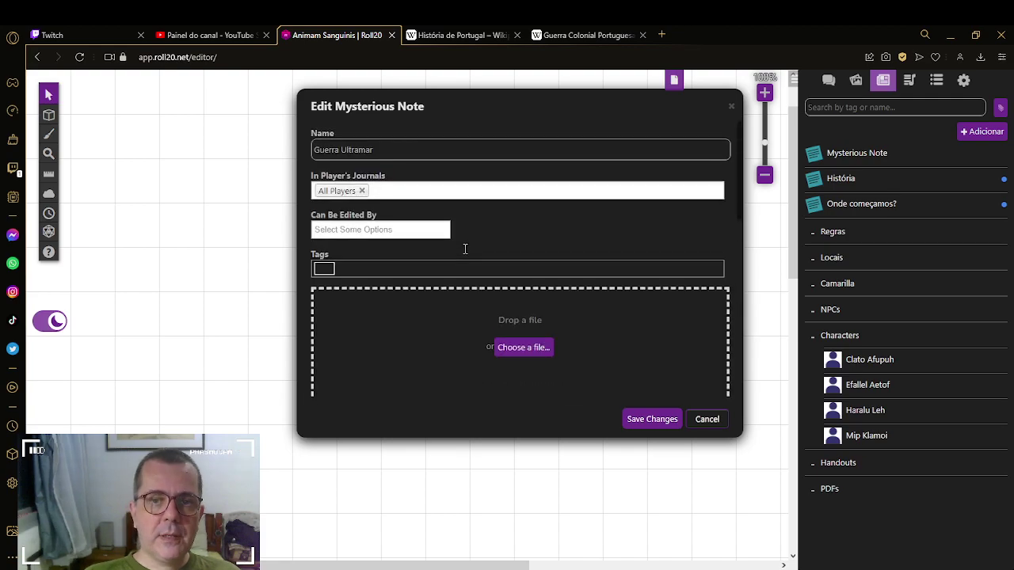
pyautogui.click(665, 424)
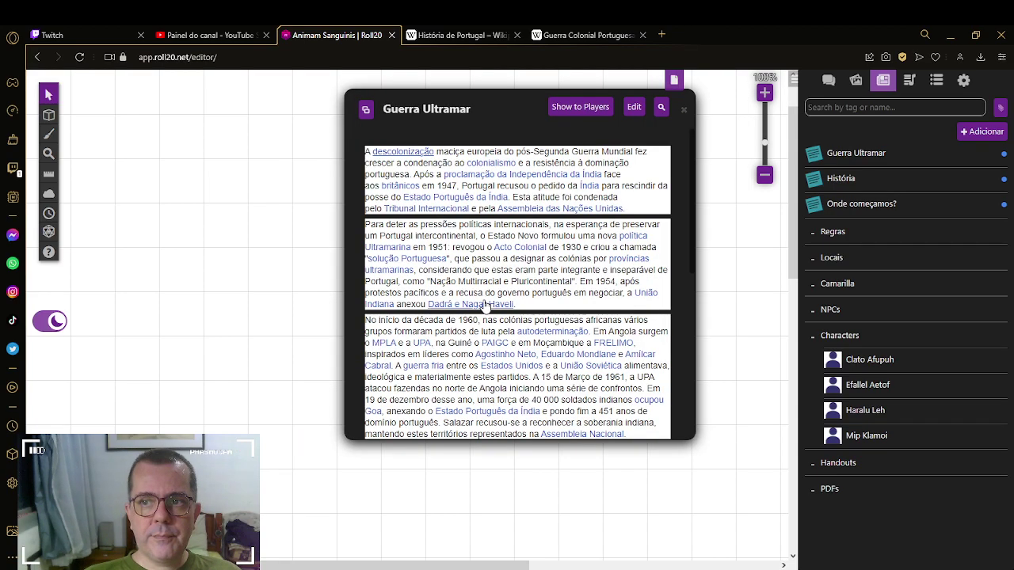
pyautogui.click(684, 110)
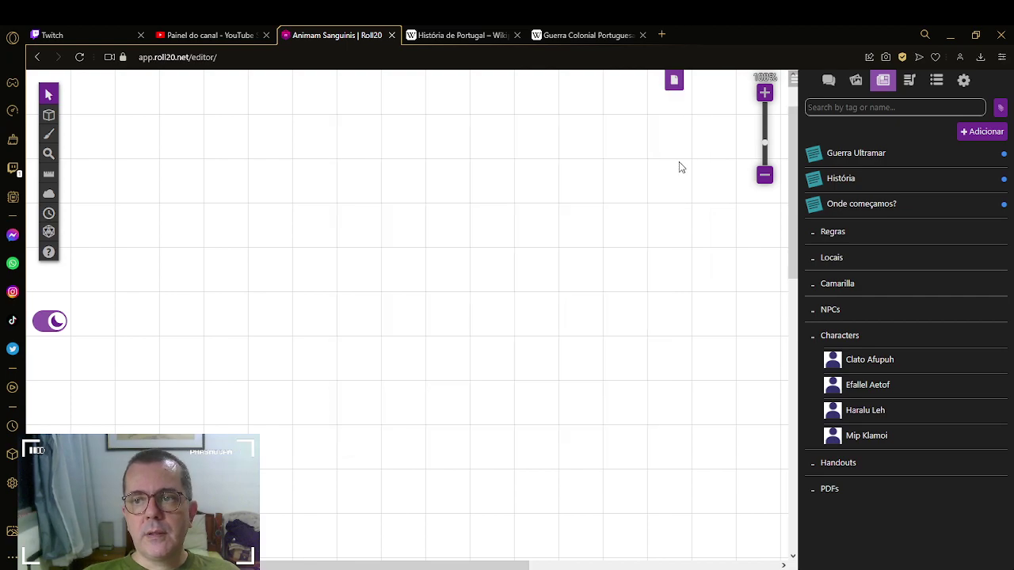
# Step: Create a journal folder named "História" and move the História and Guerra Ultramar handouts into it
pyautogui.click(987, 135)
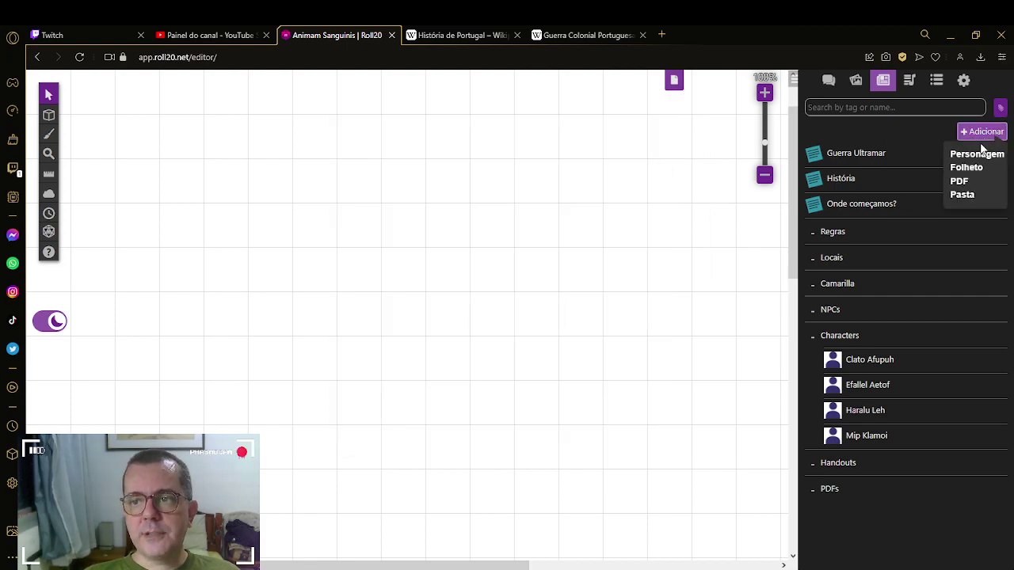
pyautogui.click(962, 195)
pyautogui.write('História')
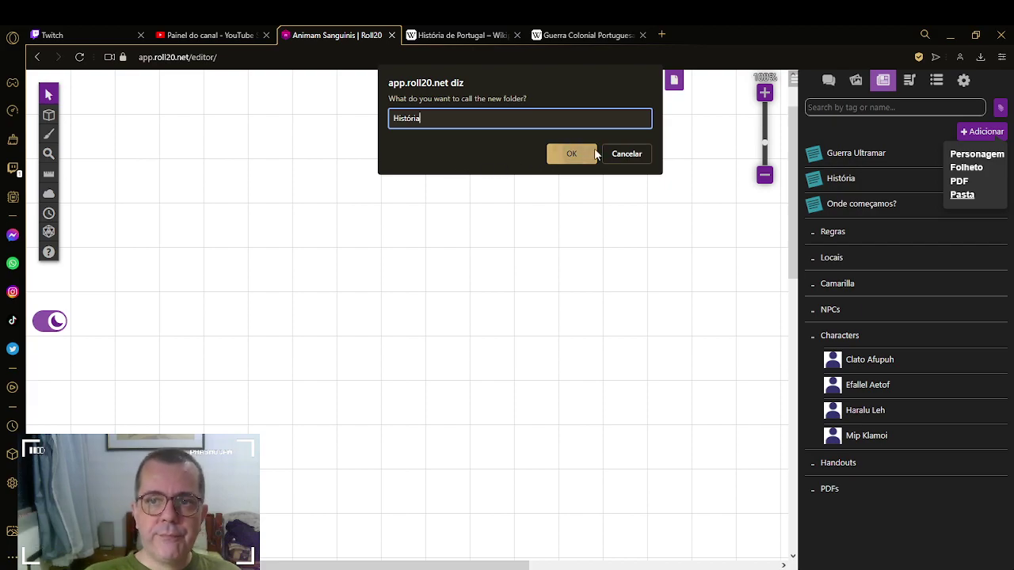
pyautogui.click(571, 154)
pyautogui.moveTo(835, 203); pyautogui.dragTo(879, 183)
pyautogui.moveTo(827, 212); pyautogui.dragTo(879, 184)
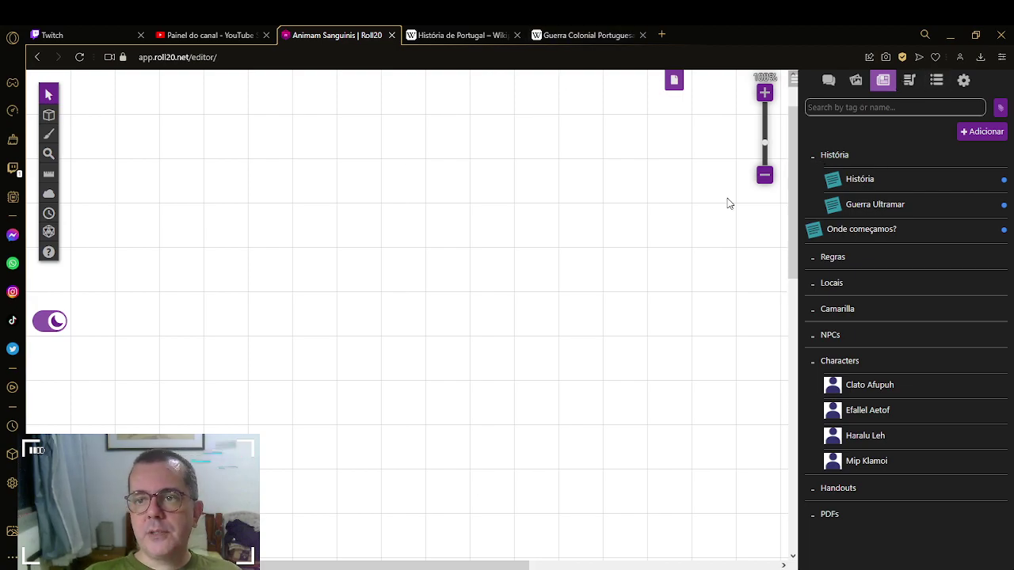
# Step: Look through the Revolução dos Cravos and Terceira República sections of the História de Portugal article on Wikipedia
pyautogui.click(455, 35)
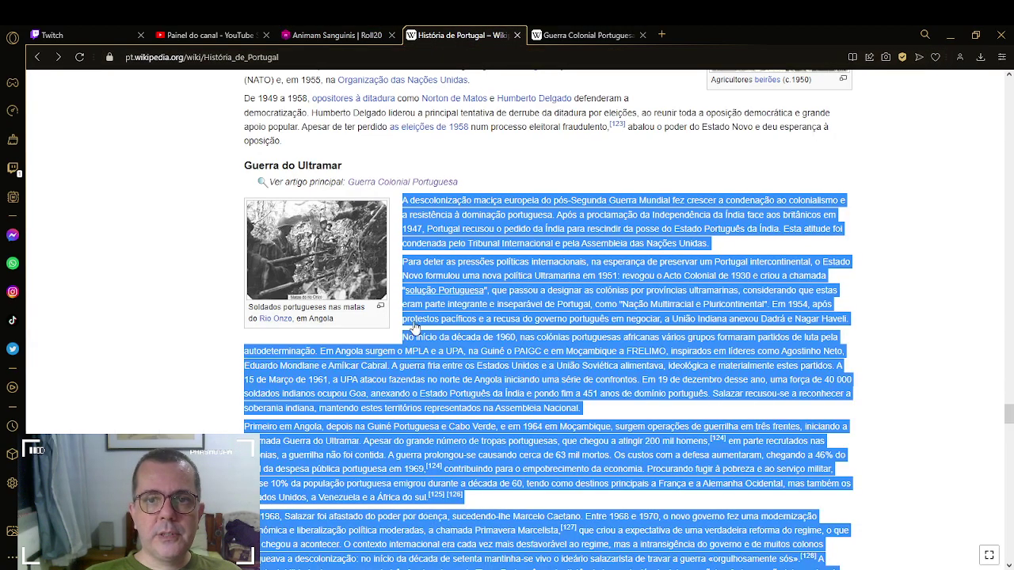
pyautogui.click(158, 389)
pyautogui.scroll(-5, 159, 392)
pyautogui.scroll(-3, 162, 388)
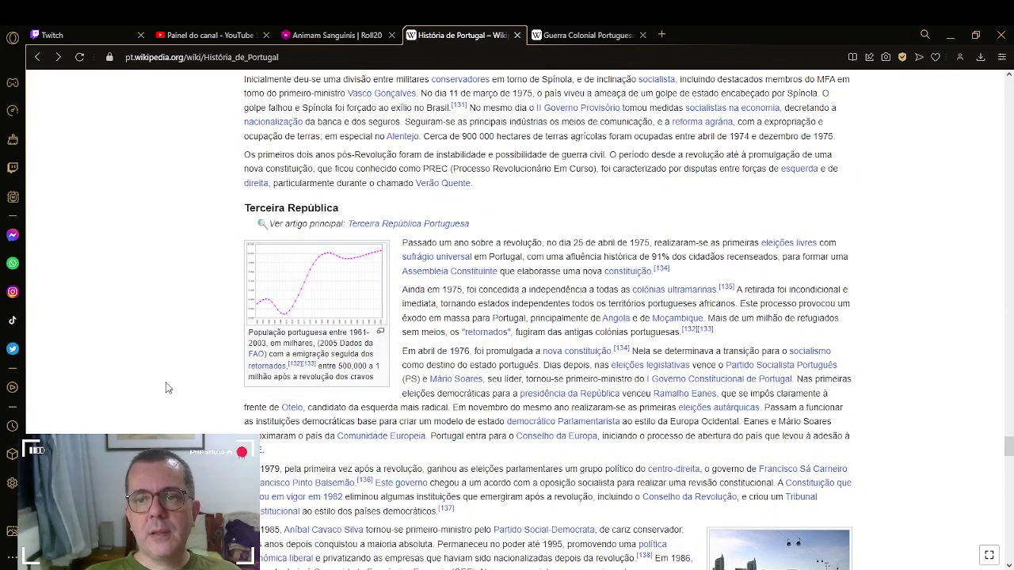
pyautogui.scroll(5, 167, 388)
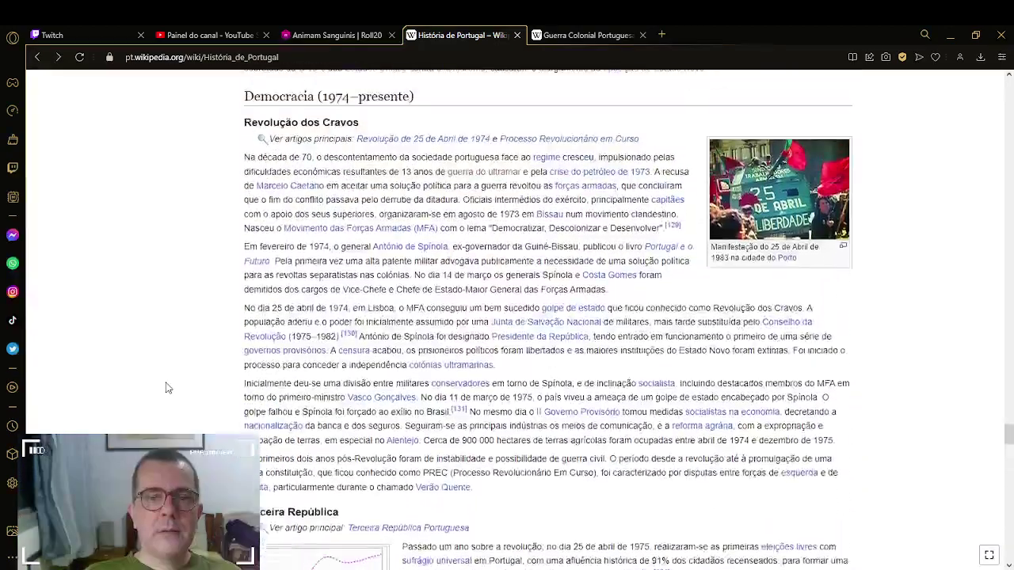
pyautogui.scroll(-1, 167, 387)
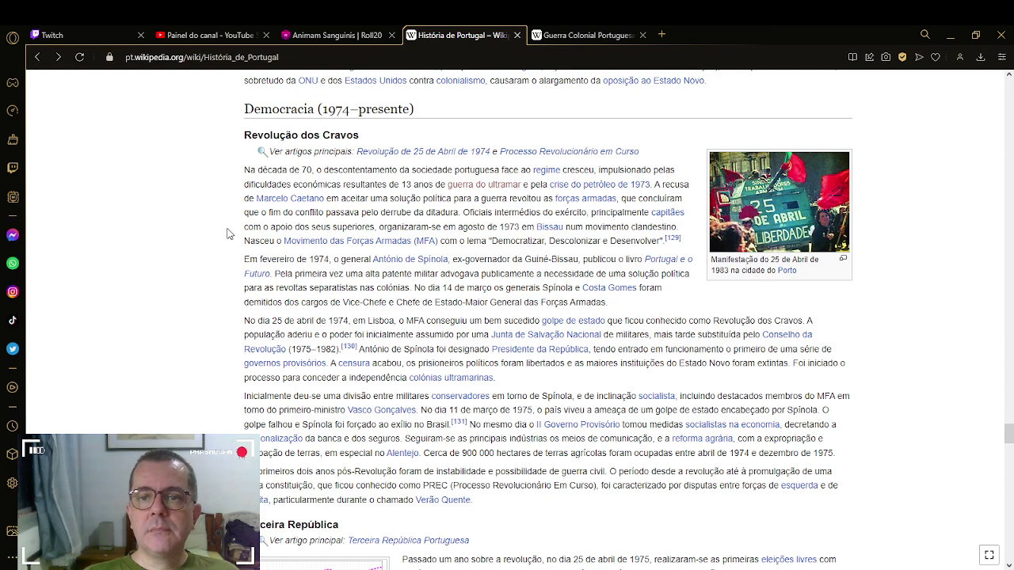
pyautogui.scroll(-1, 230, 314)
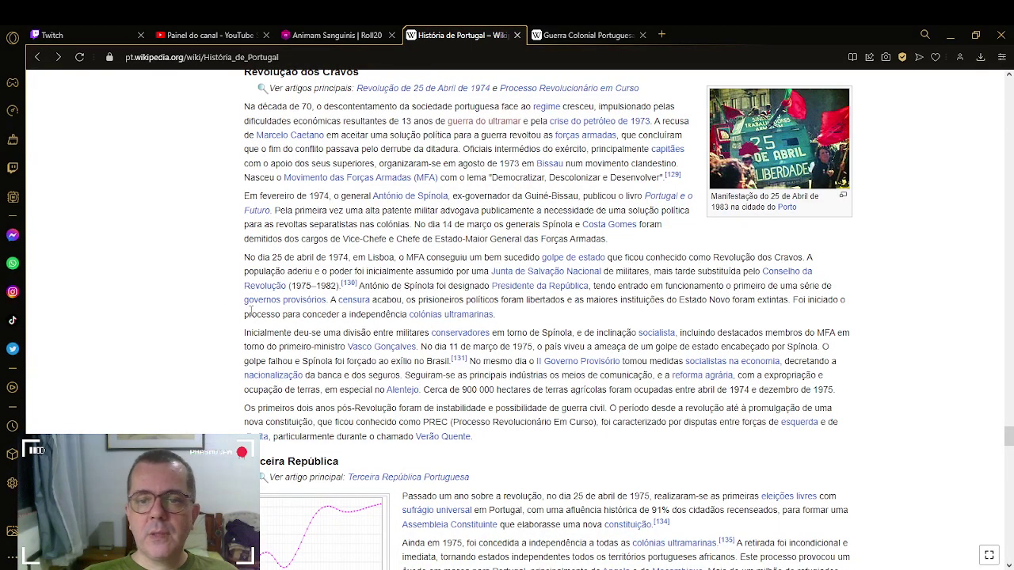
pyautogui.scroll(-1, 250, 311)
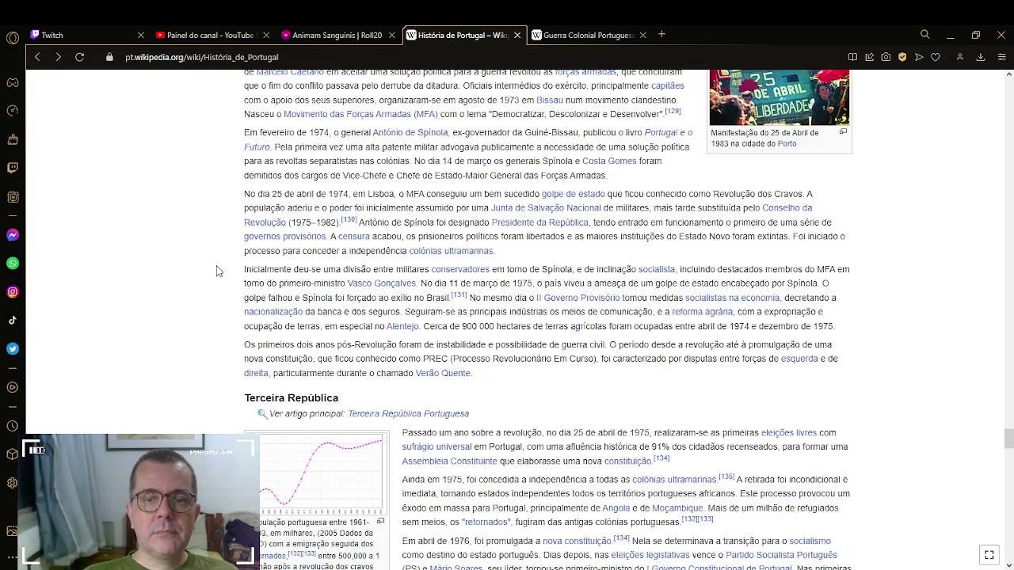
pyautogui.scroll(-5, 219, 271)
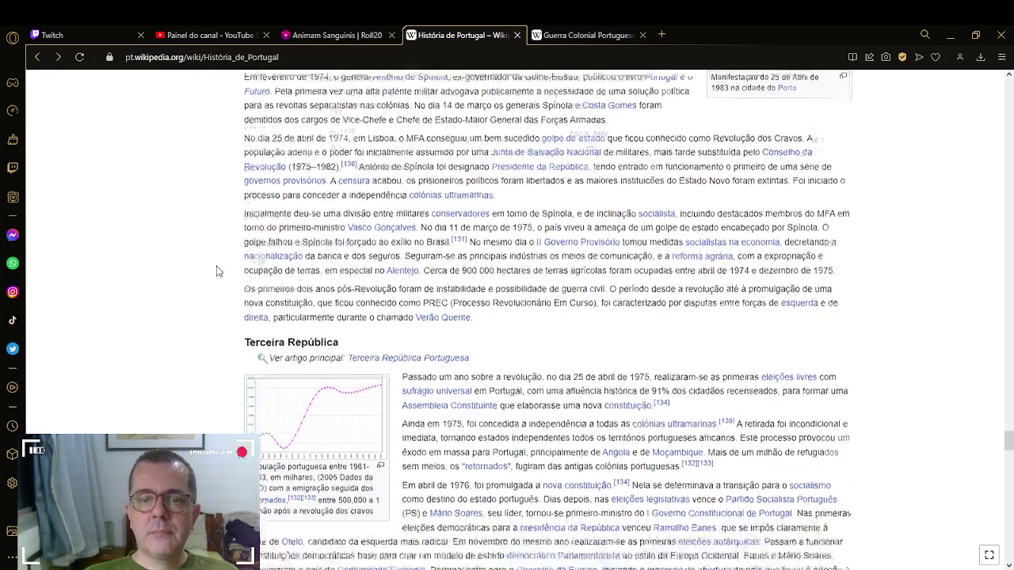
pyautogui.scroll(3, 219, 272)
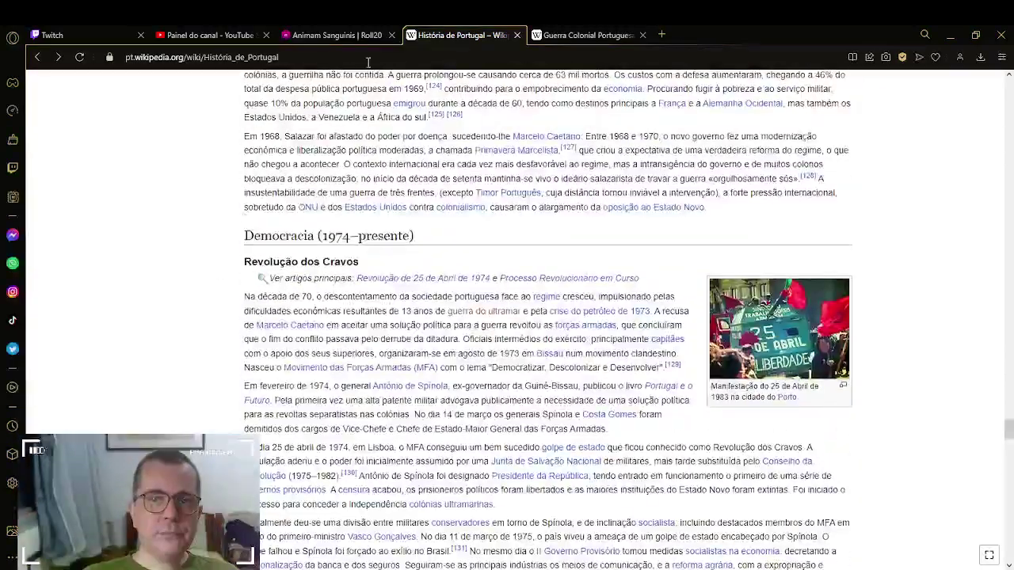
# Step: Close the Guerra Colonial Portuguesa article and look over the Estado Novo and Guerra do Ultramar sections of História de Portugal
pyautogui.click(620, 40)
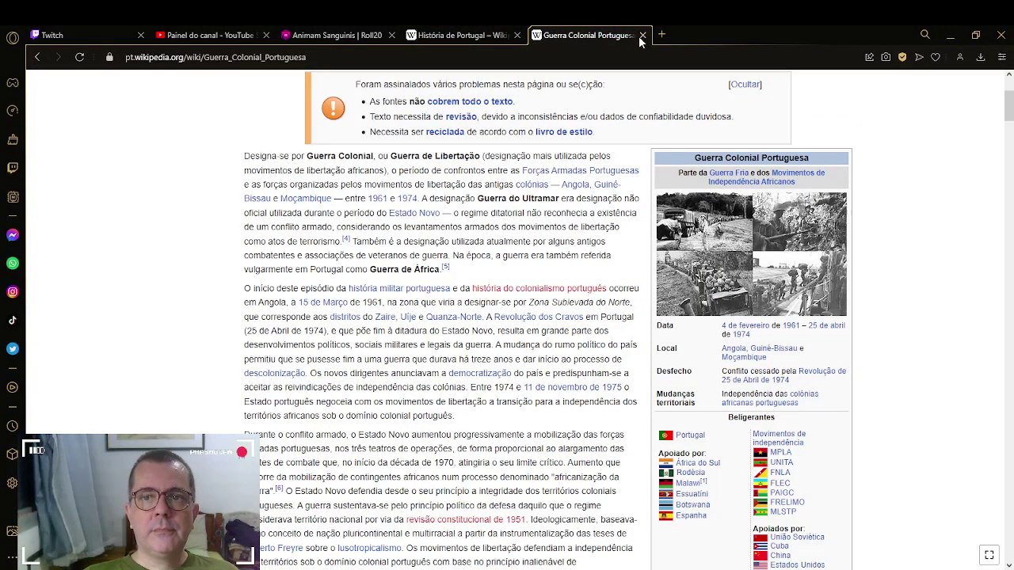
pyautogui.click(641, 35)
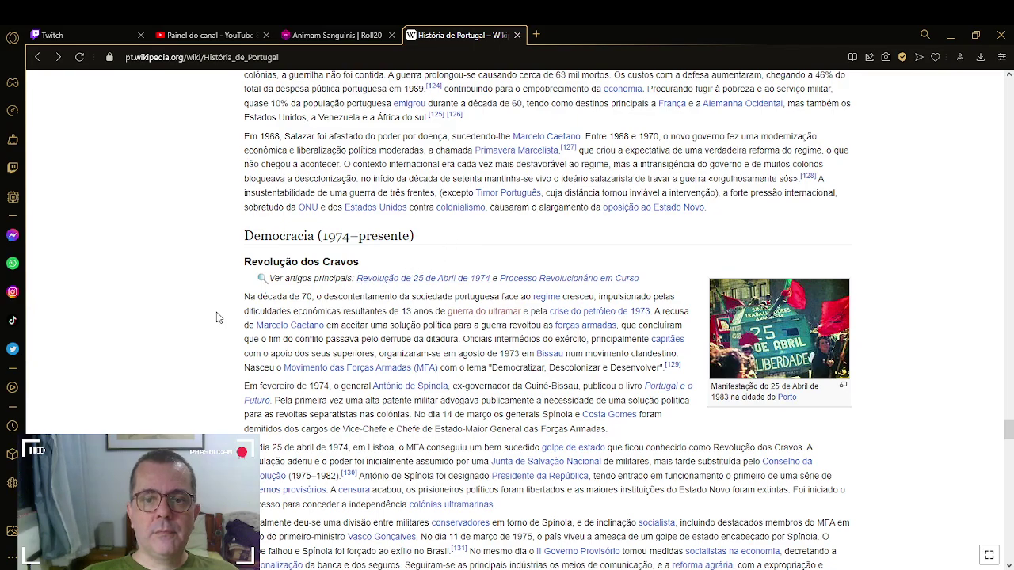
pyautogui.scroll(2, 218, 317)
pyautogui.scroll(7, 219, 317)
pyautogui.scroll(-3, 219, 317)
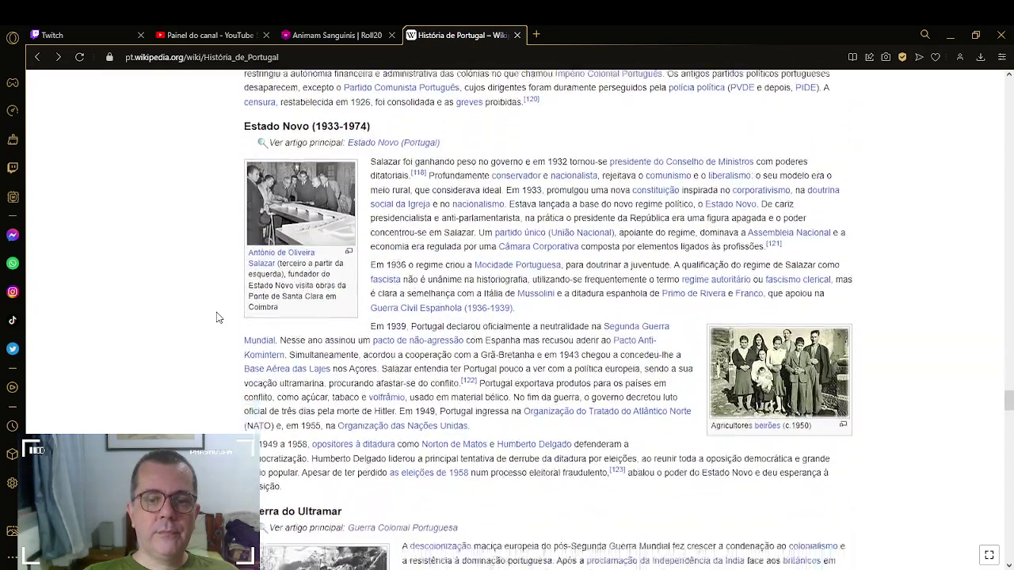
pyautogui.scroll(-3, 219, 317)
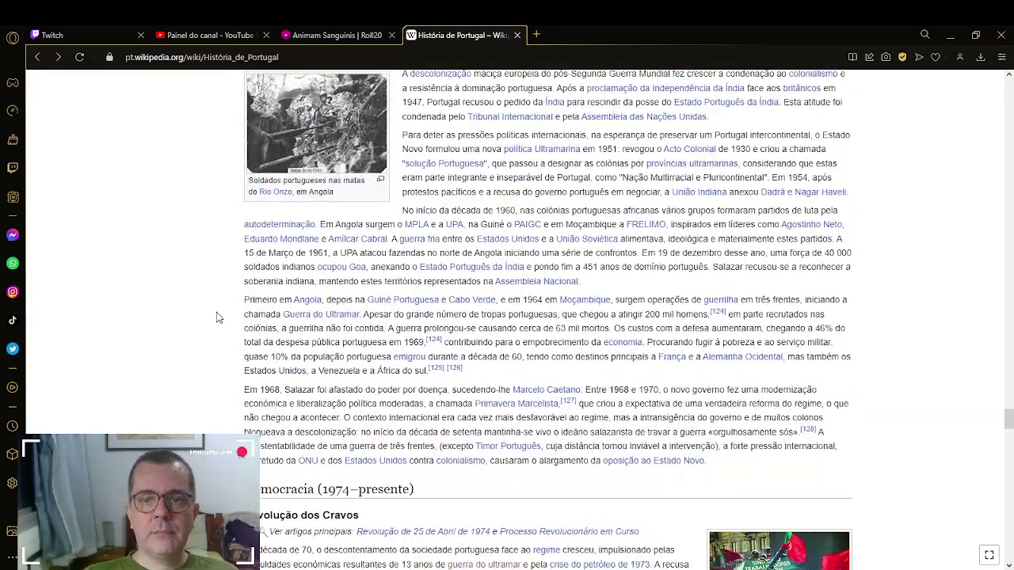
pyautogui.scroll(5, 219, 231)
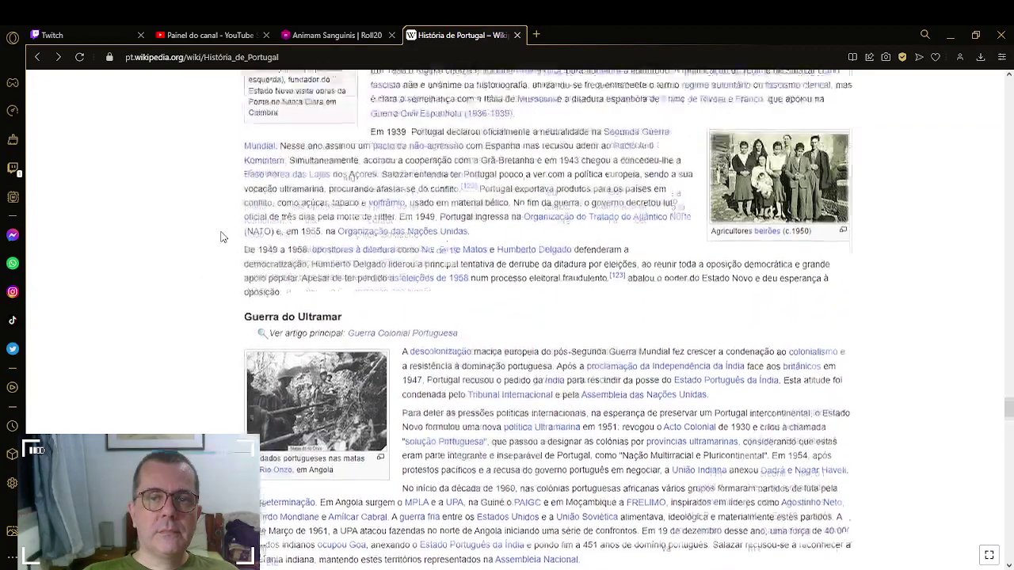
# Step: Switch to Roll20 and add a new handout inside the journal's História folder
pyautogui.click(338, 35)
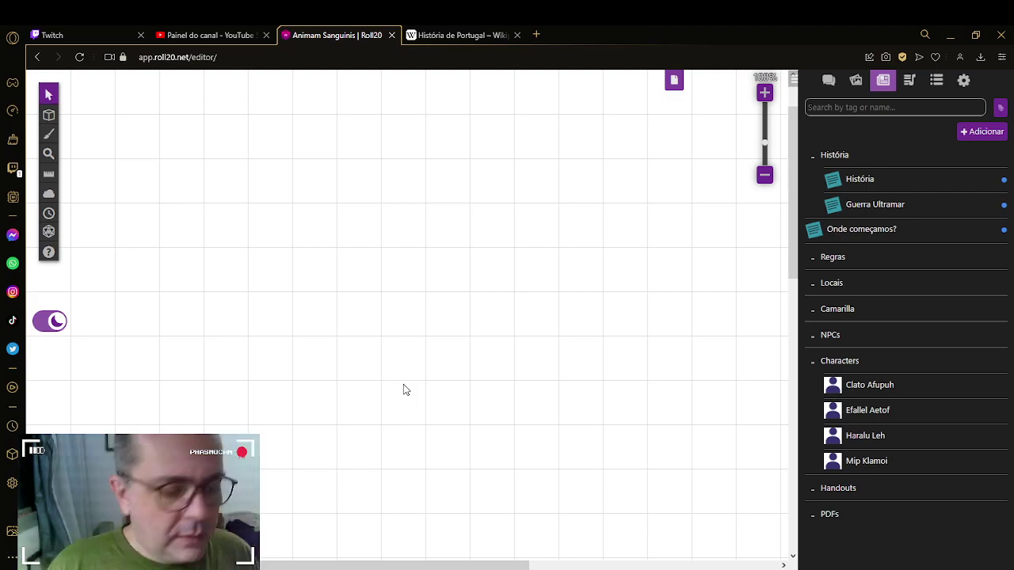
pyautogui.rightClick(846, 155)
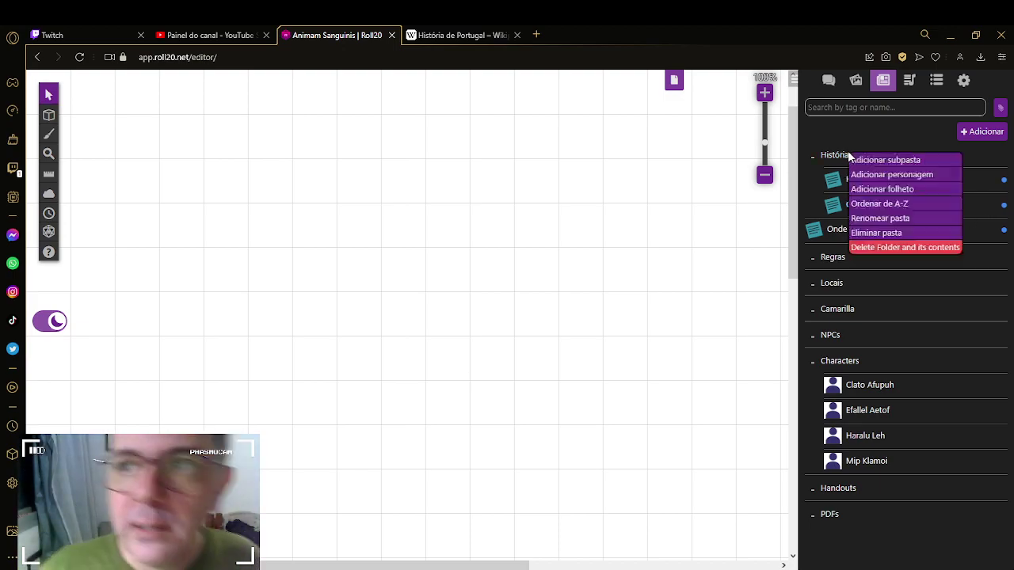
pyautogui.click(911, 190)
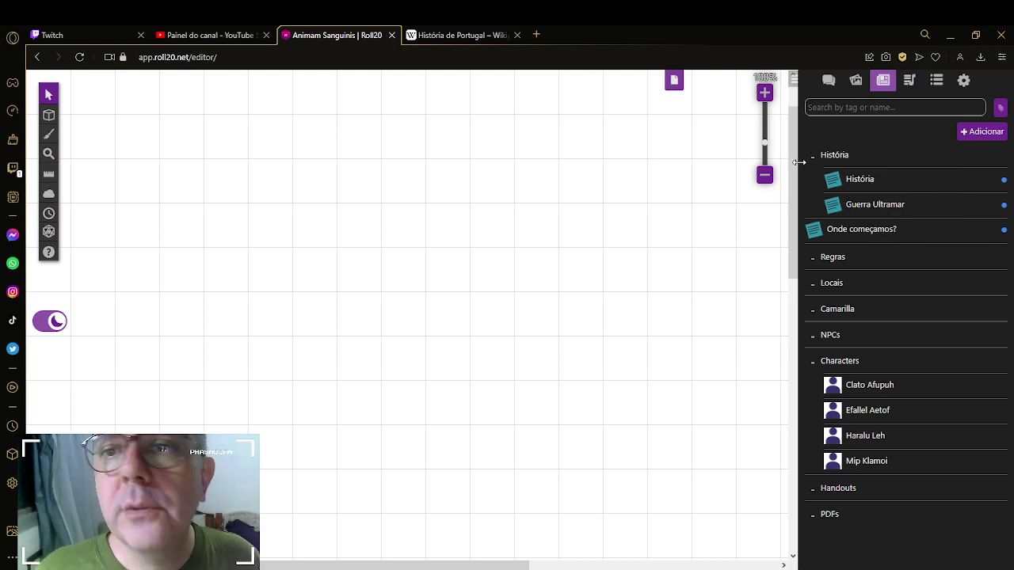
pyautogui.click(876, 187)
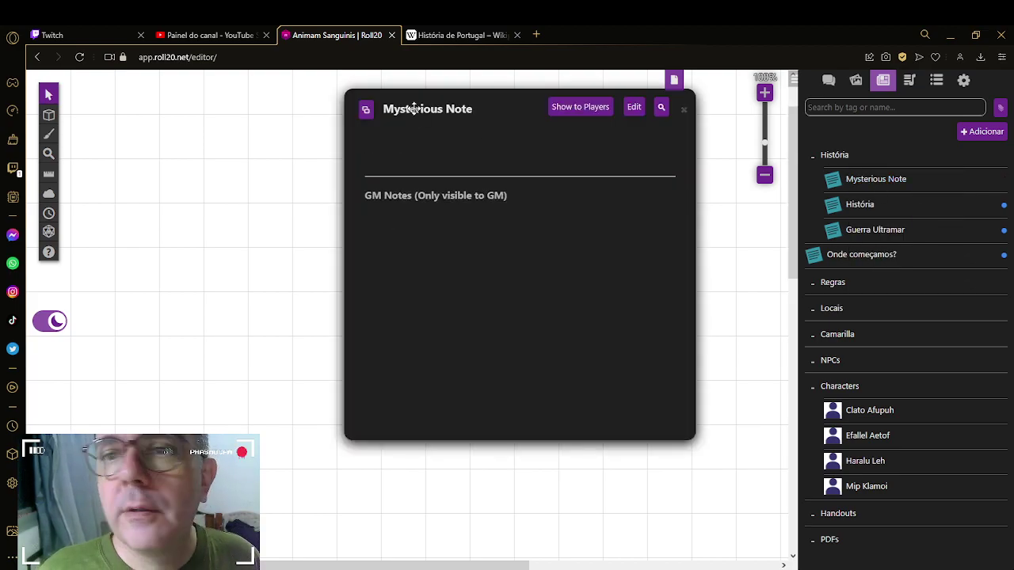
pyautogui.moveTo(479, 105); pyautogui.dragTo(415, 130)
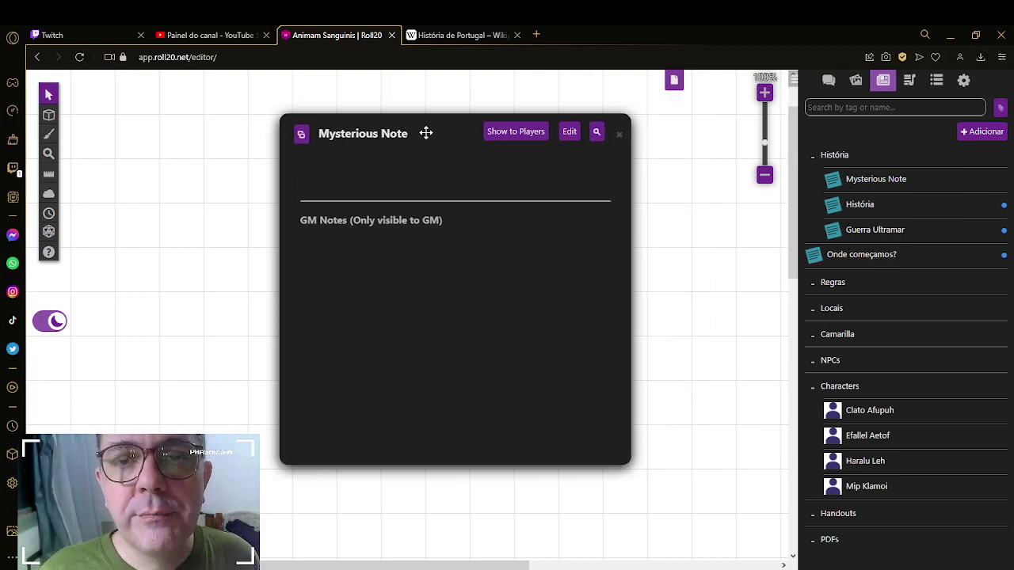
# Step: Name the new handout "História Vampírica" and make it available in the journals of All Players
pyautogui.click(568, 132)
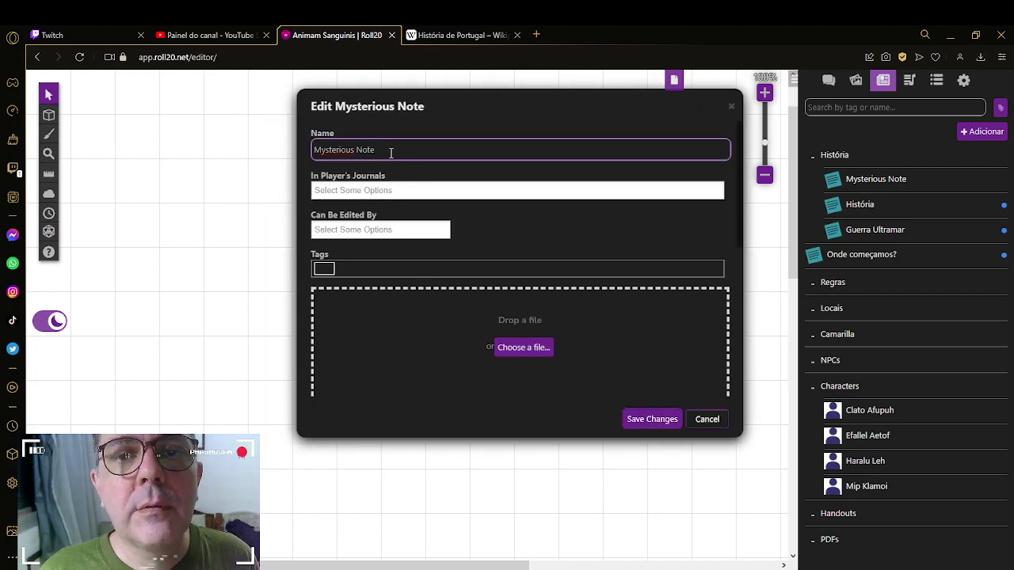
pyautogui.write('Hi')
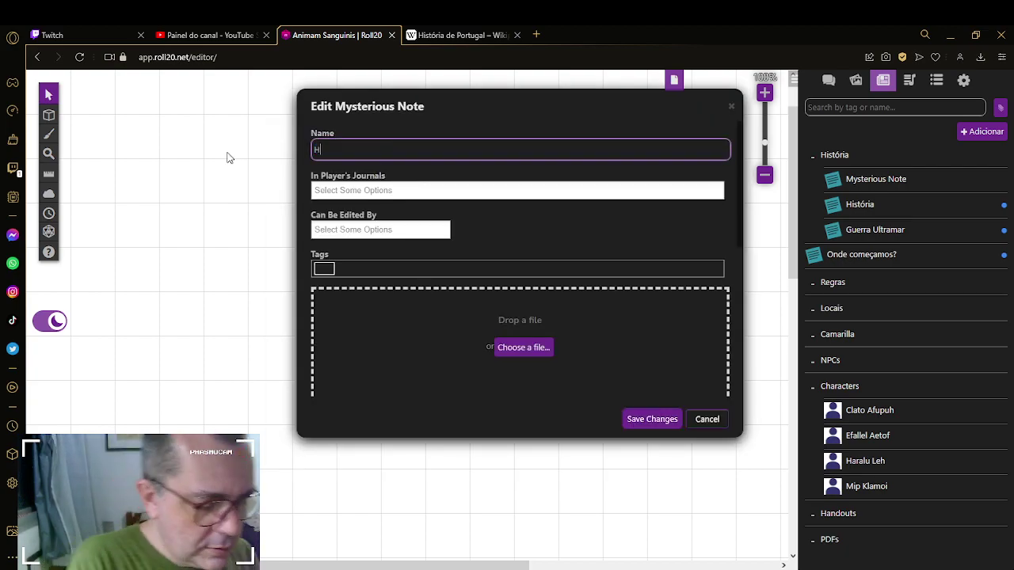
pyautogui.write('stória')
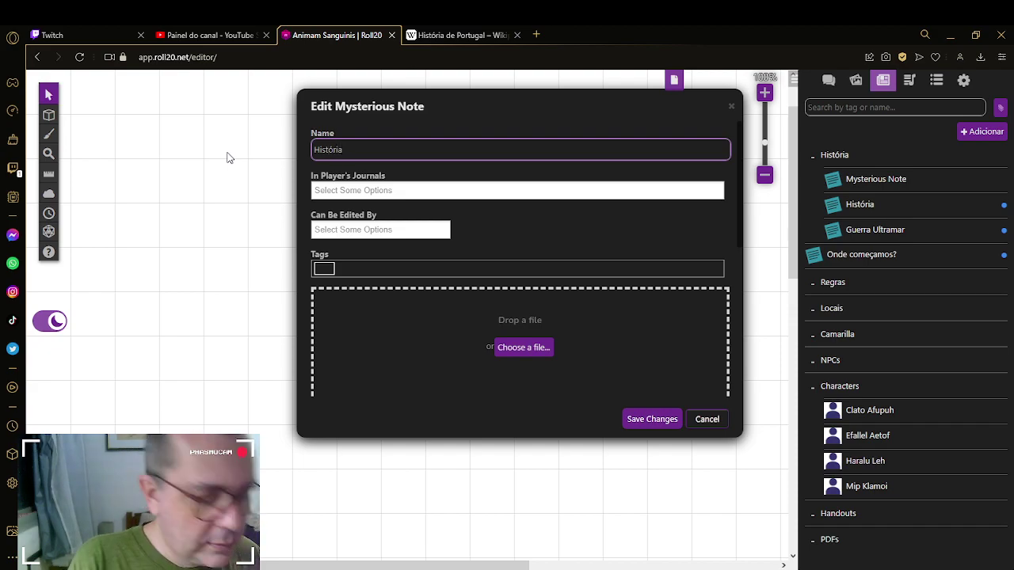
pyautogui.write(' Vamp')
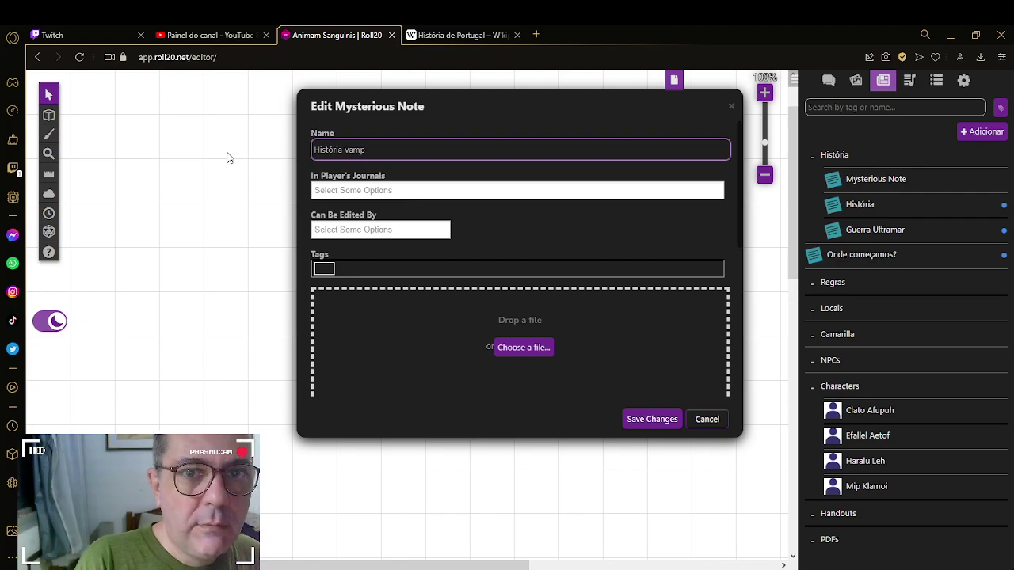
pyautogui.write('irica')
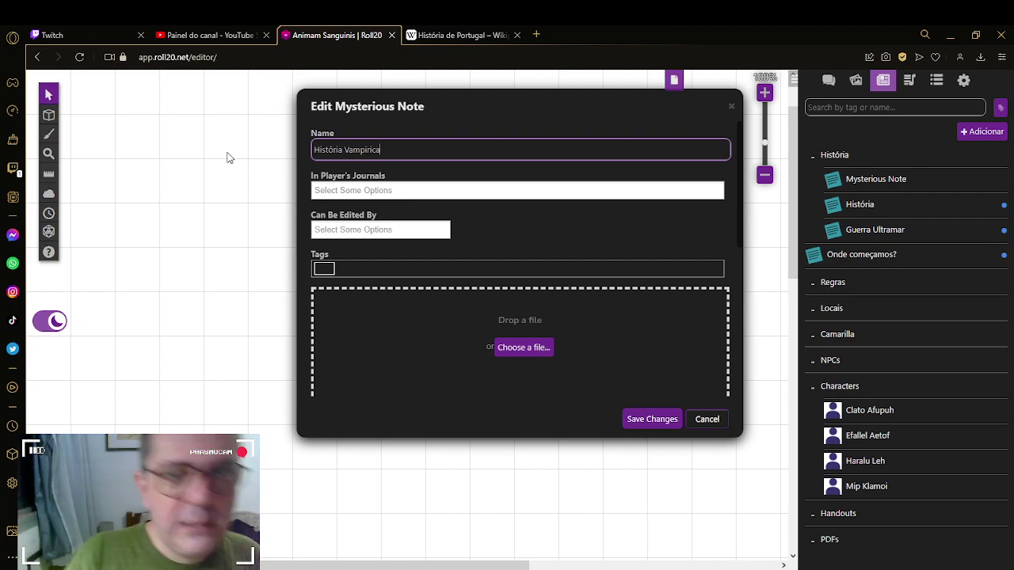
pyautogui.click(348, 190)
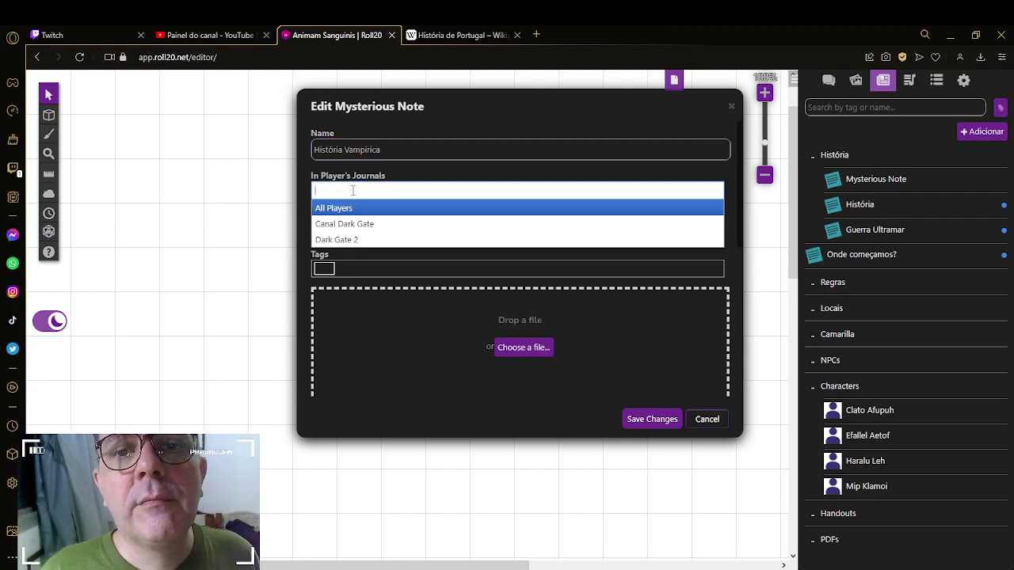
pyautogui.click(337, 209)
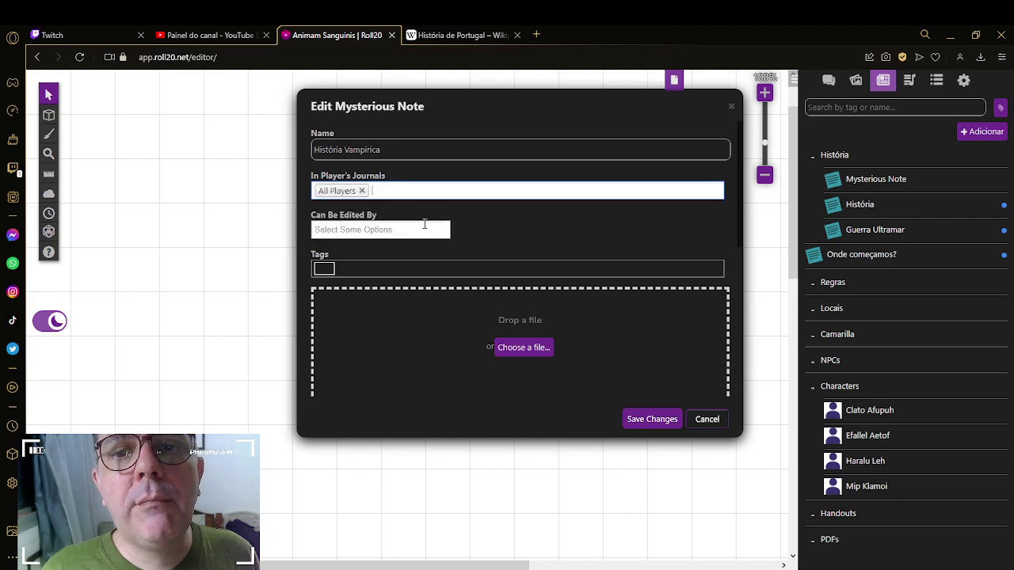
# Step: Begin the handout's Description & Notes with "A história dos vampiros em Portugla e bem antiga, remete de"
pyautogui.scroll(-3, 432, 230)
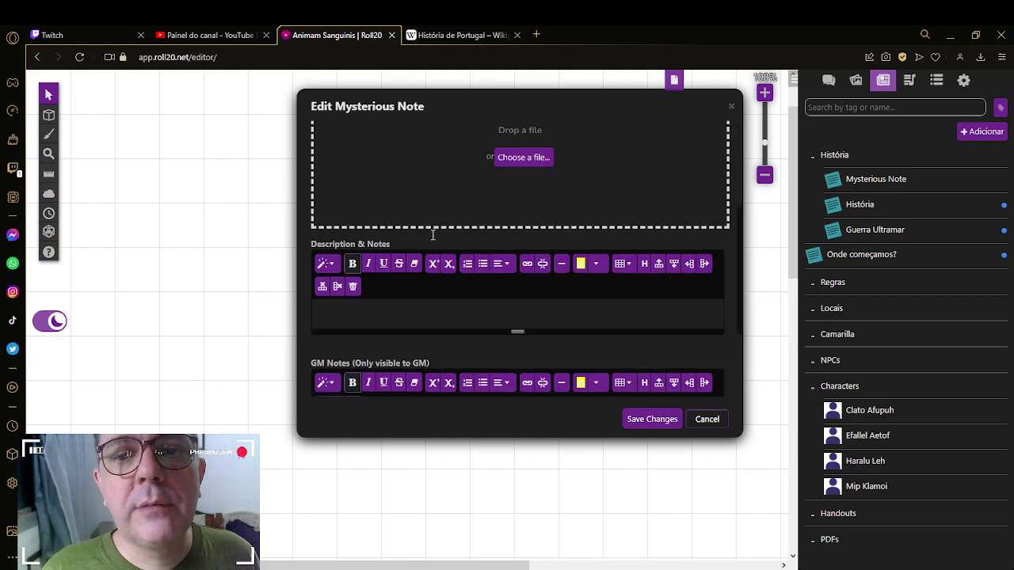
pyautogui.click(377, 308)
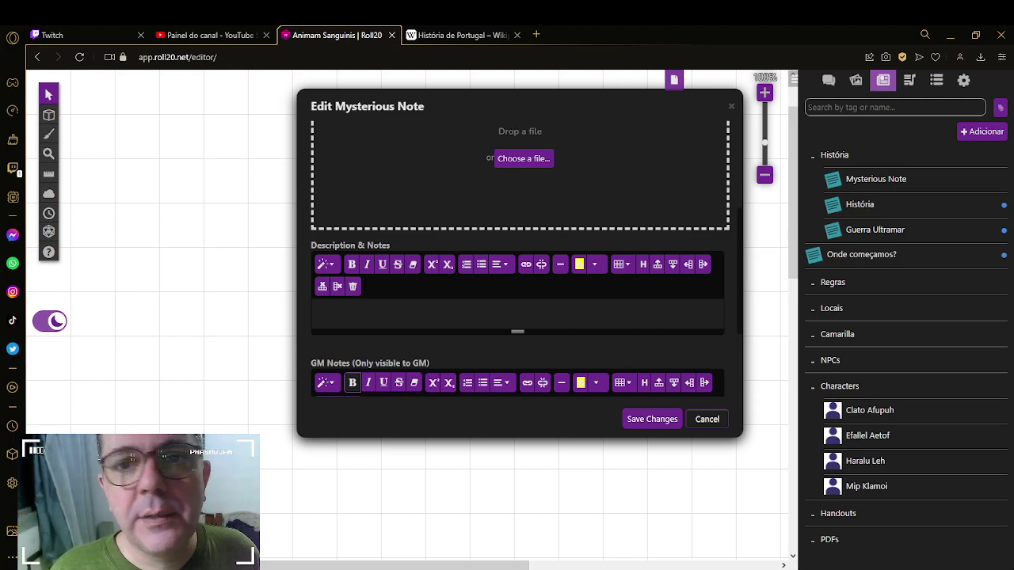
pyautogui.click(361, 317)
pyautogui.write('A hi')
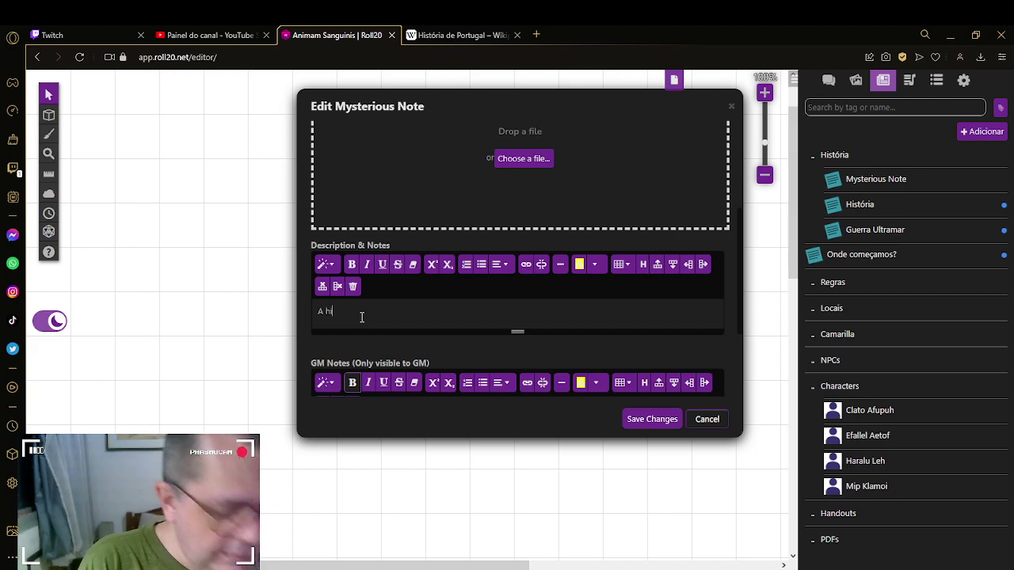
pyautogui.write('stória ')
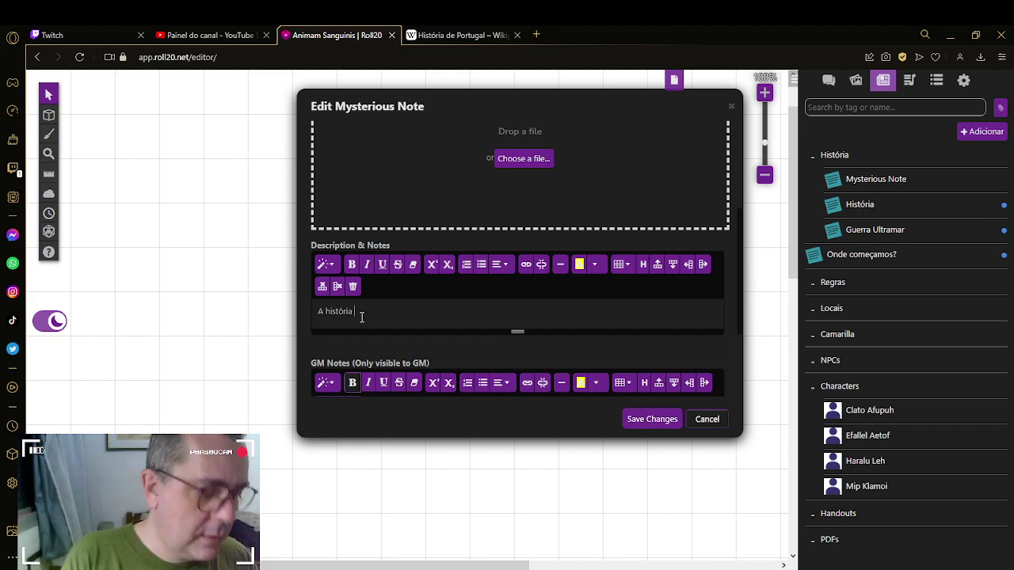
pyautogui.write('dos vampiros emn')
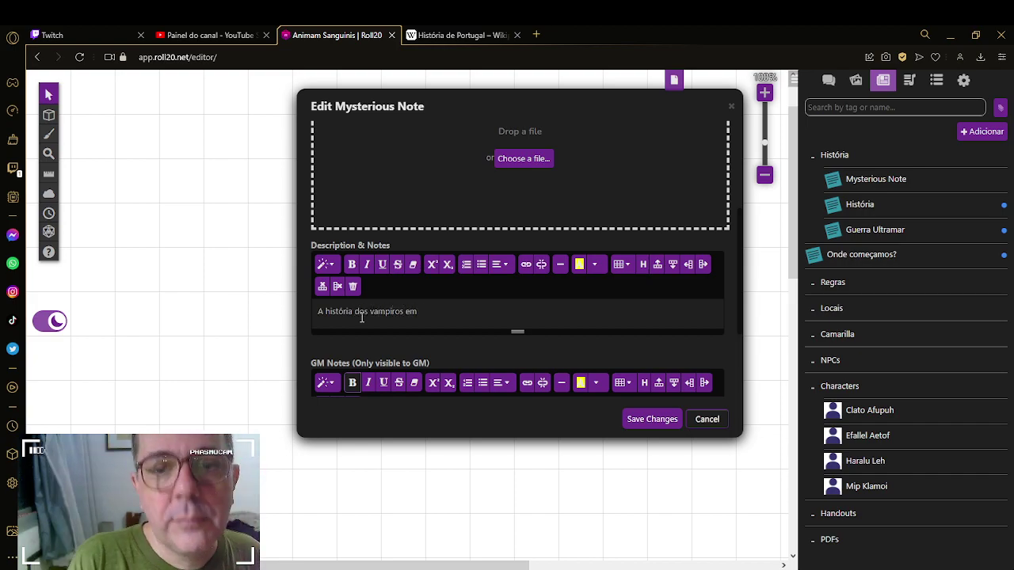
pyautogui.press('BackSpace')
pyautogui.write('Por')
pyautogui.write('tugal e ')
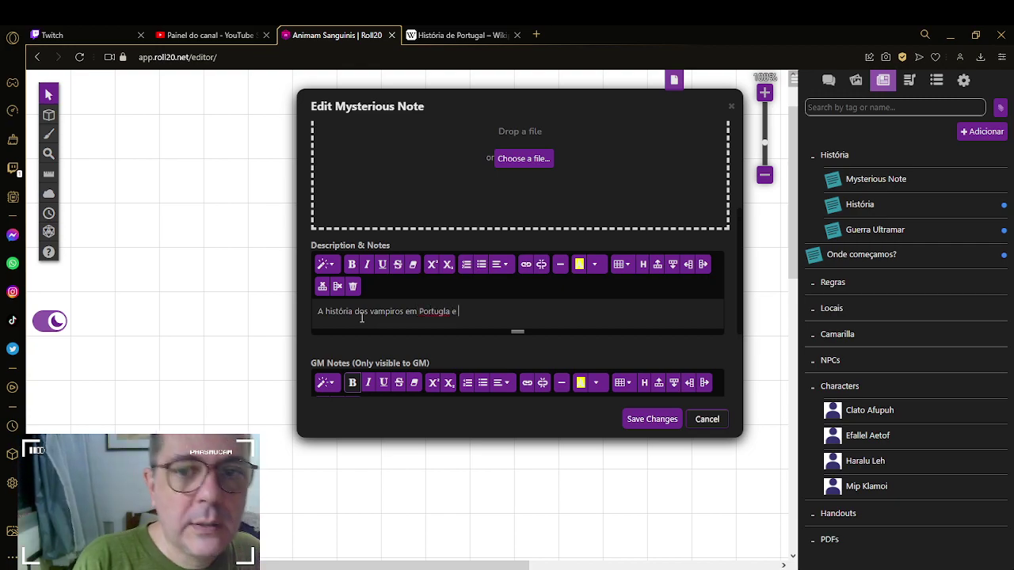
pyautogui.write('bem anti')
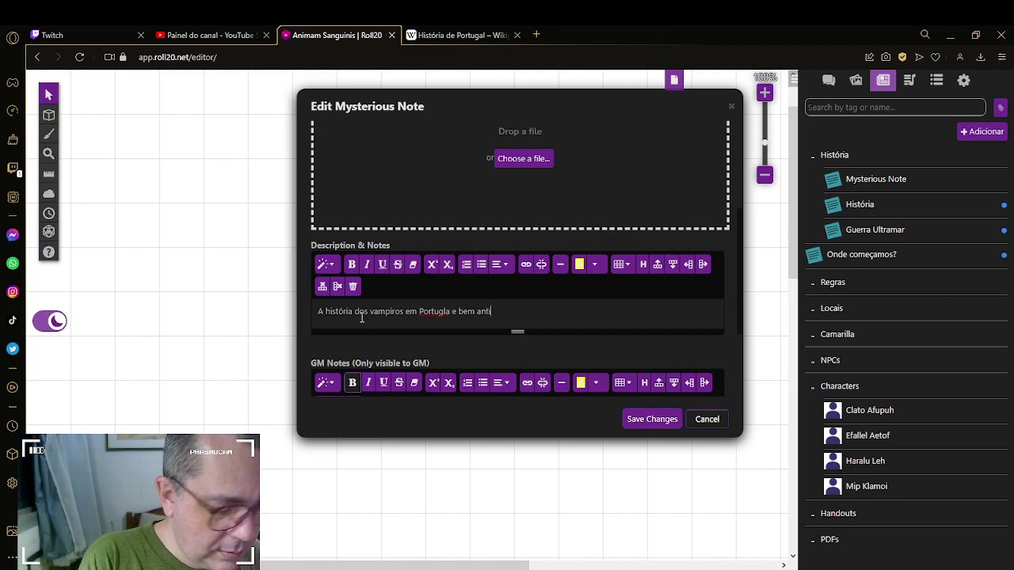
pyautogui.write('ga, ')
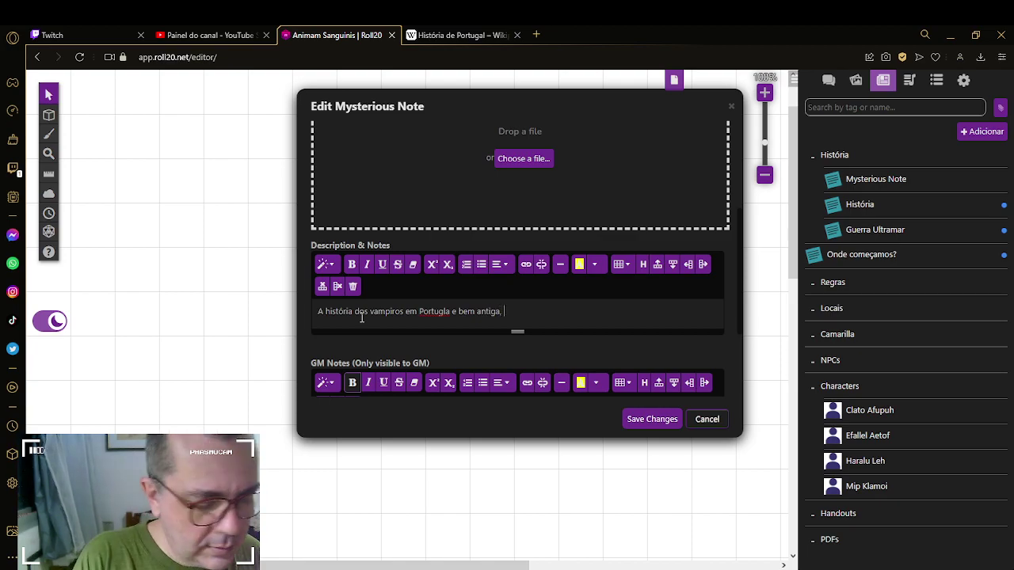
pyautogui.write('remete de')
# Step: Switch to the Wikipedia article História de Portugal and read its introduction about the territory's early peoples and the Roman invasion
pyautogui.click(460, 35)
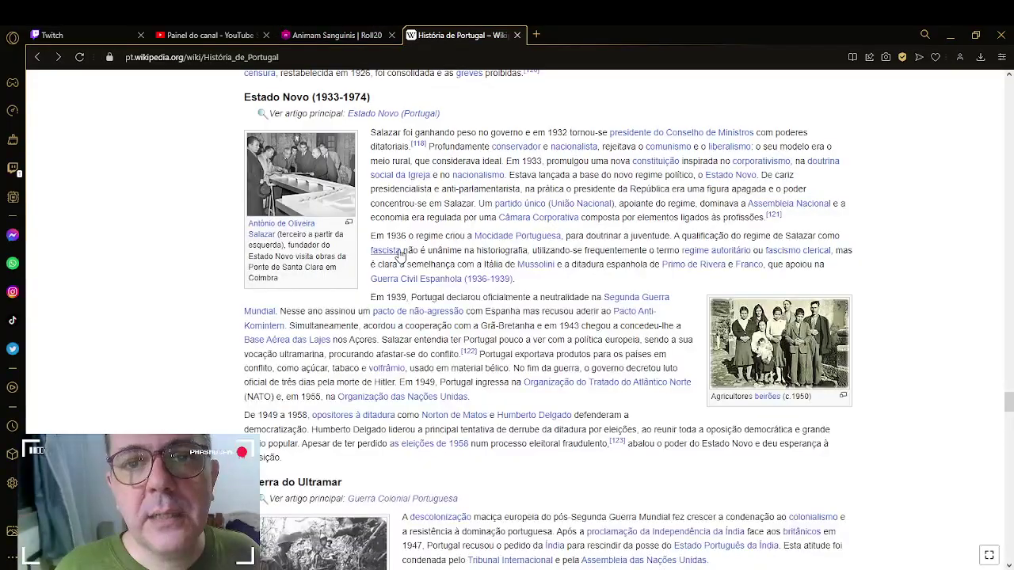
pyautogui.scroll(10, 547, 317)
pyautogui.scroll(15, 400, 250)
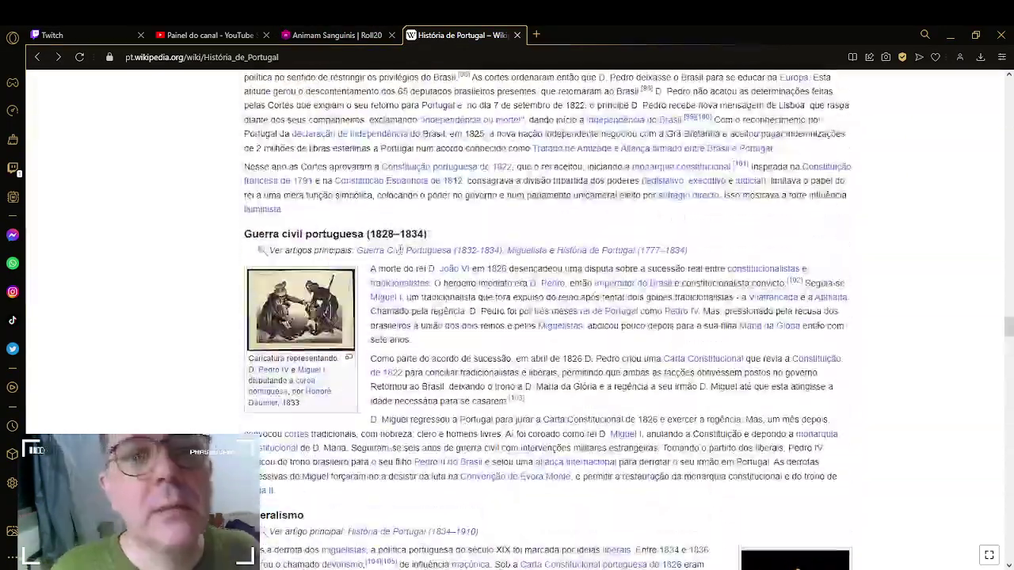
pyautogui.scroll(15, 400, 250)
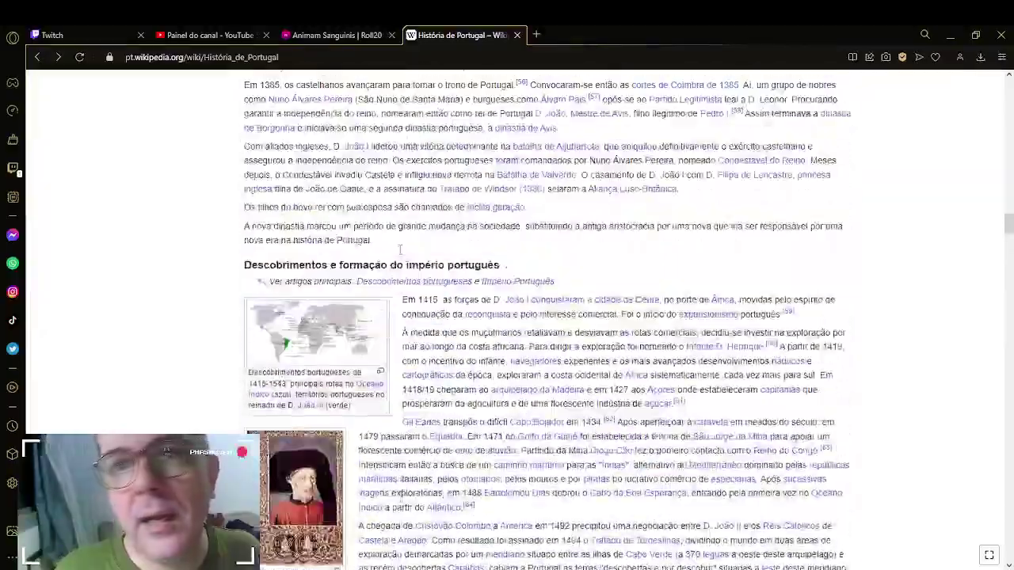
pyautogui.scroll(15, 400, 254)
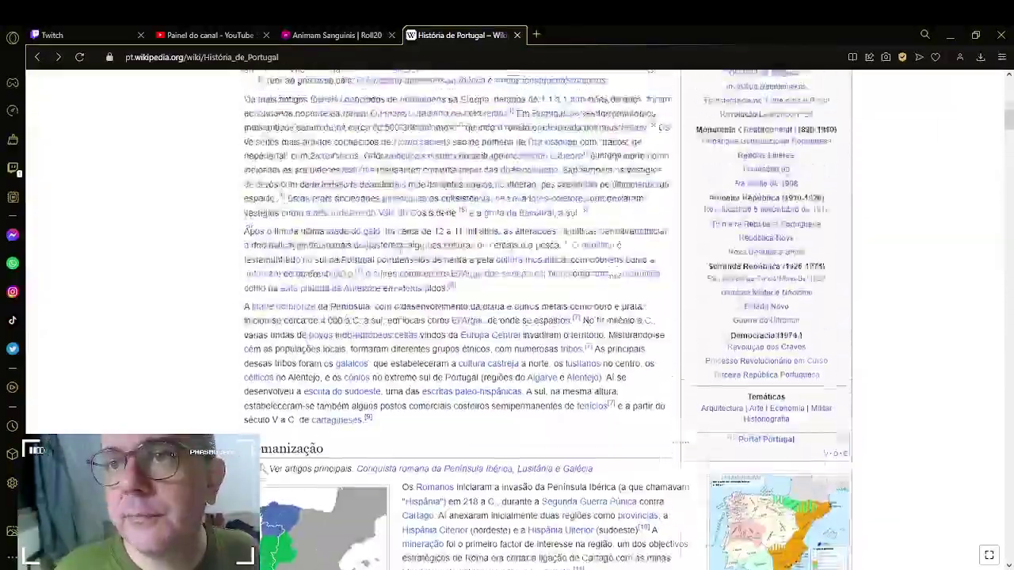
pyautogui.scroll(-3, 400, 253)
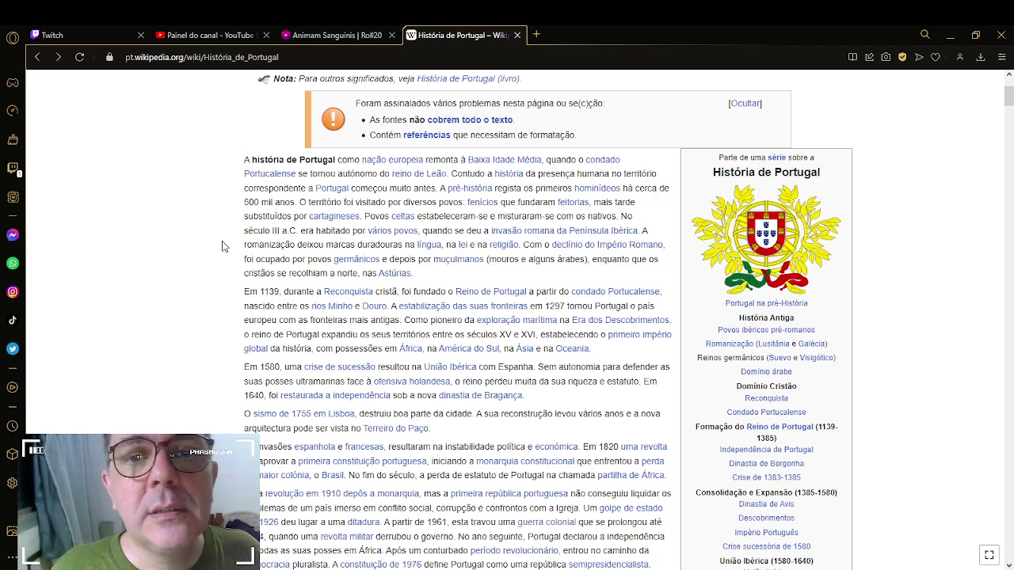
pyautogui.scroll(-1, 223, 246)
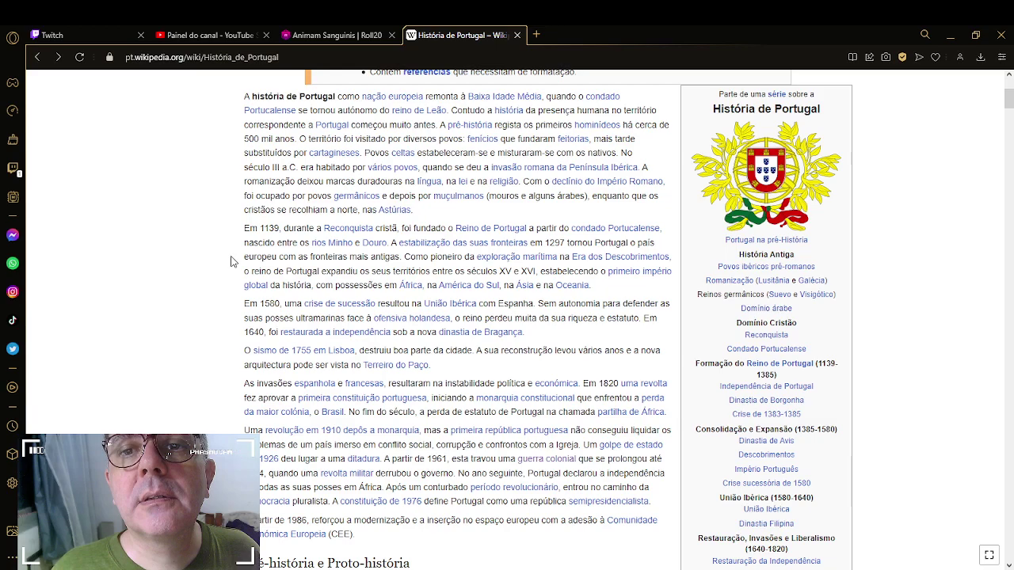
pyautogui.scroll(1, 232, 262)
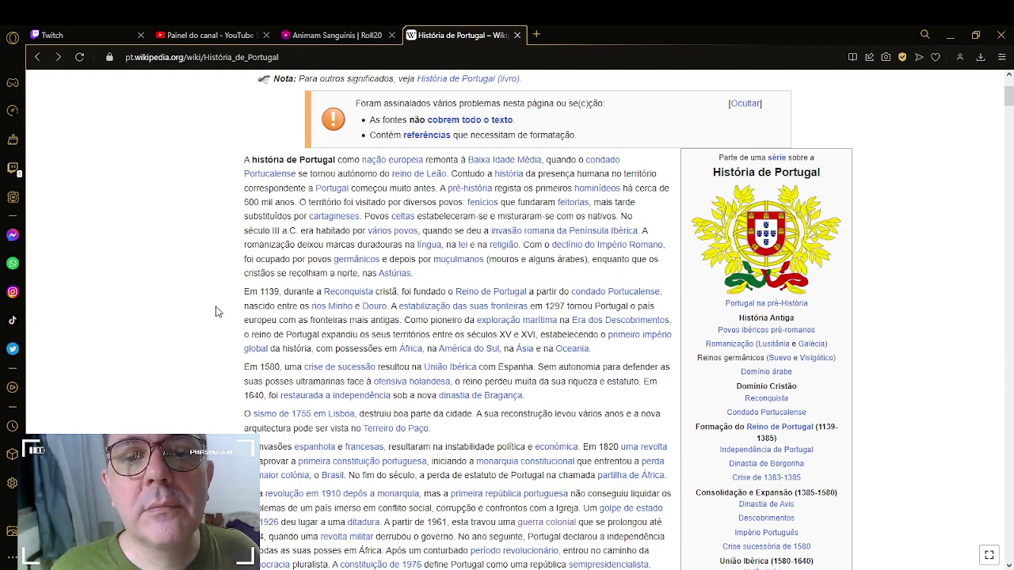
pyautogui.scroll(-1, 215, 312)
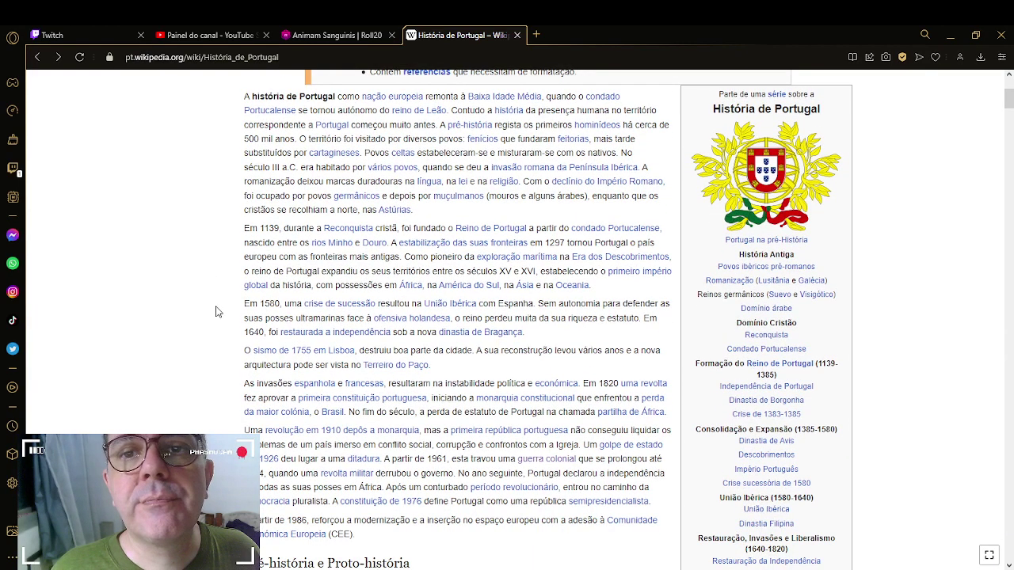
pyautogui.scroll(-1, 216, 312)
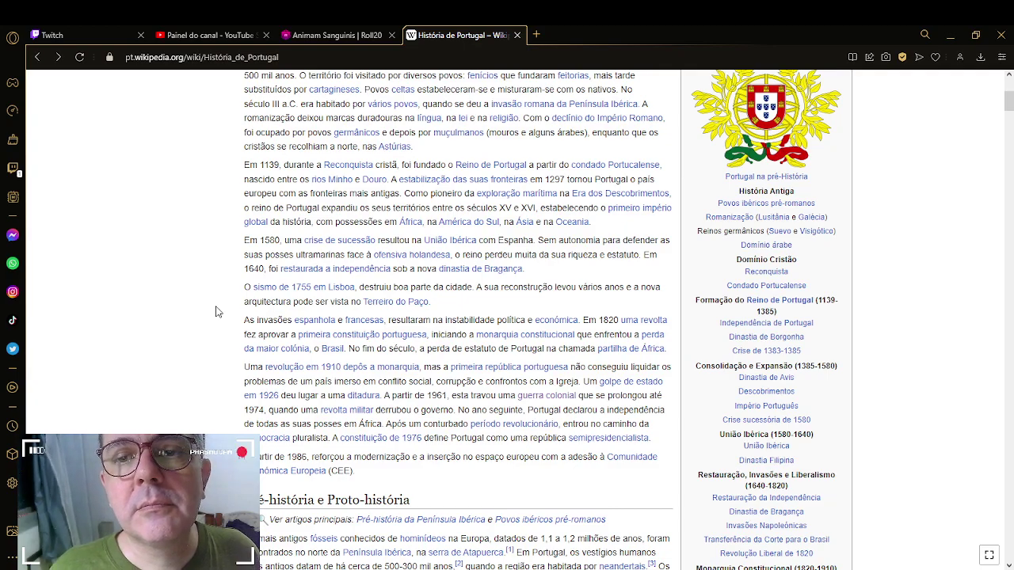
pyautogui.scroll(3, 218, 311)
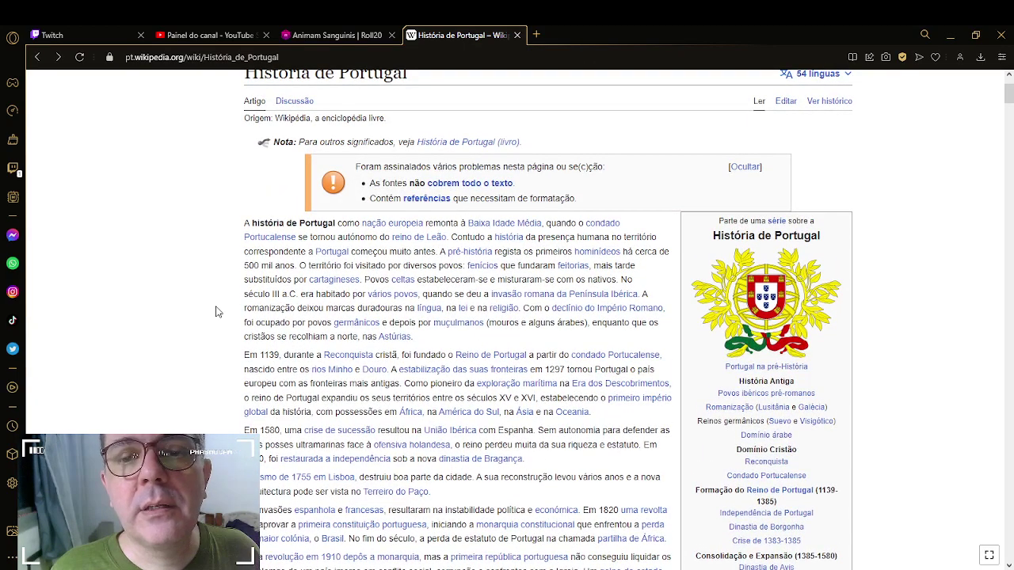
pyautogui.scroll(-1, 218, 312)
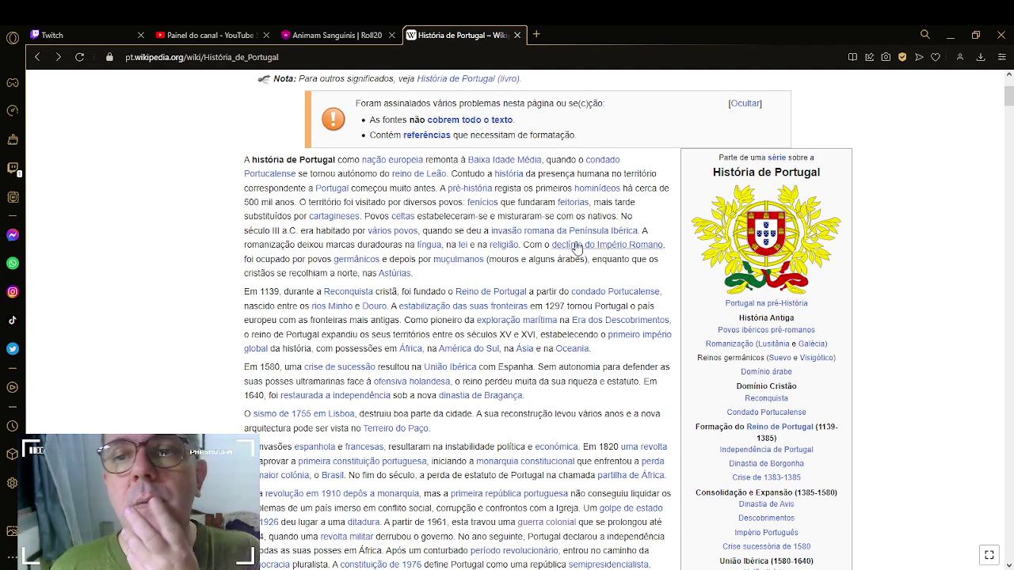
pyautogui.moveTo(592, 236)
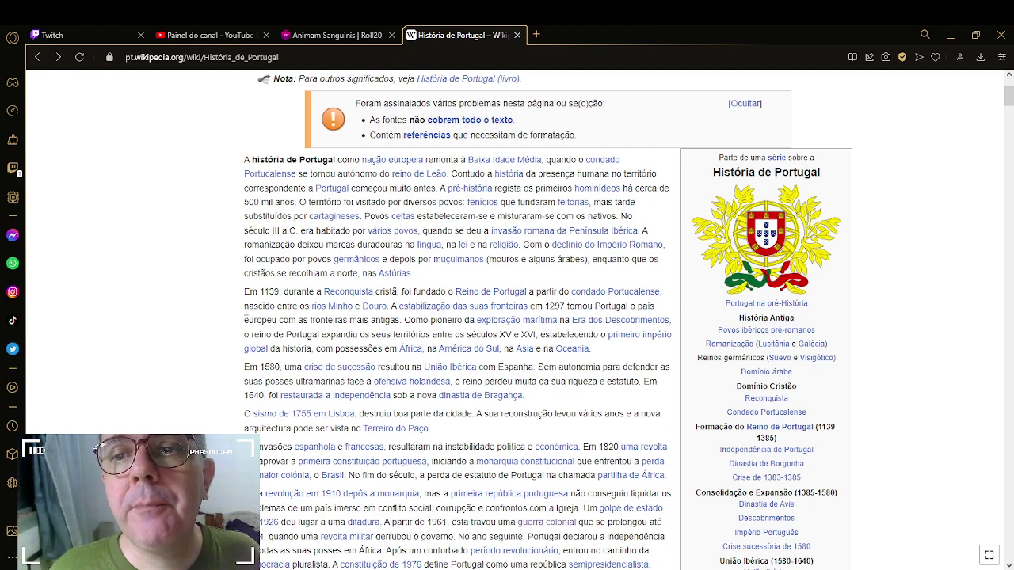
# Step: Return to Roll20 and continue the handout's description so that it reads "remete do seculo III antes de Cristo"
pyautogui.click(305, 37)
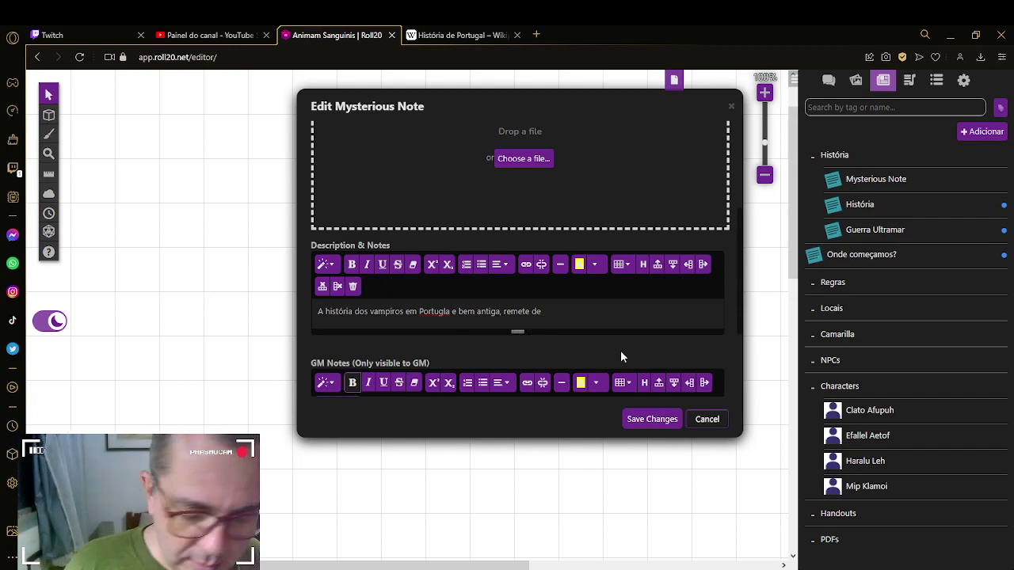
pyautogui.write('se')
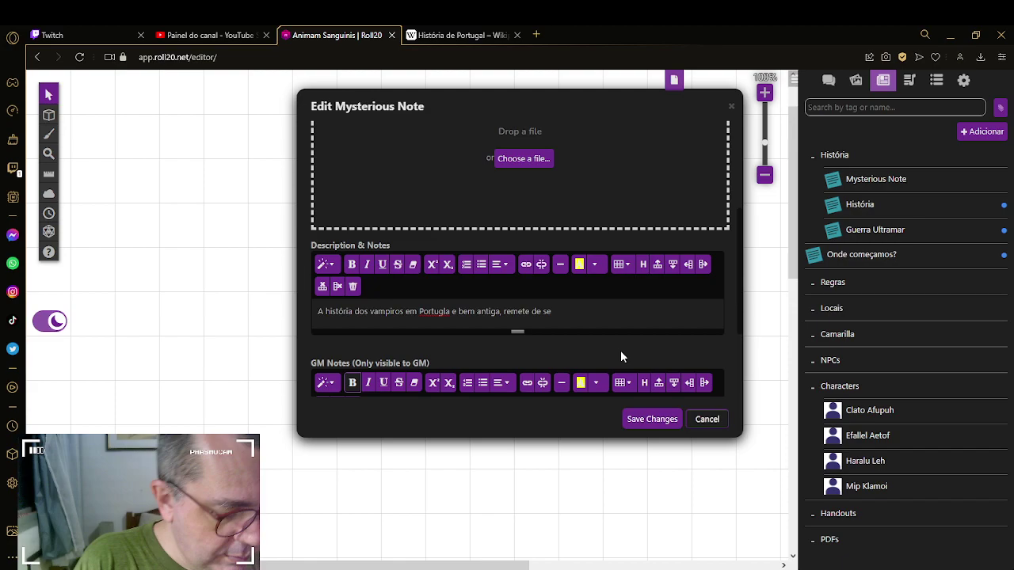
pyautogui.press('BackSpace')
pyautogui.press('BackSpace')
pyautogui.press('BackSpace')
pyautogui.press('BackSpace')
pyautogui.write('o seculo ')
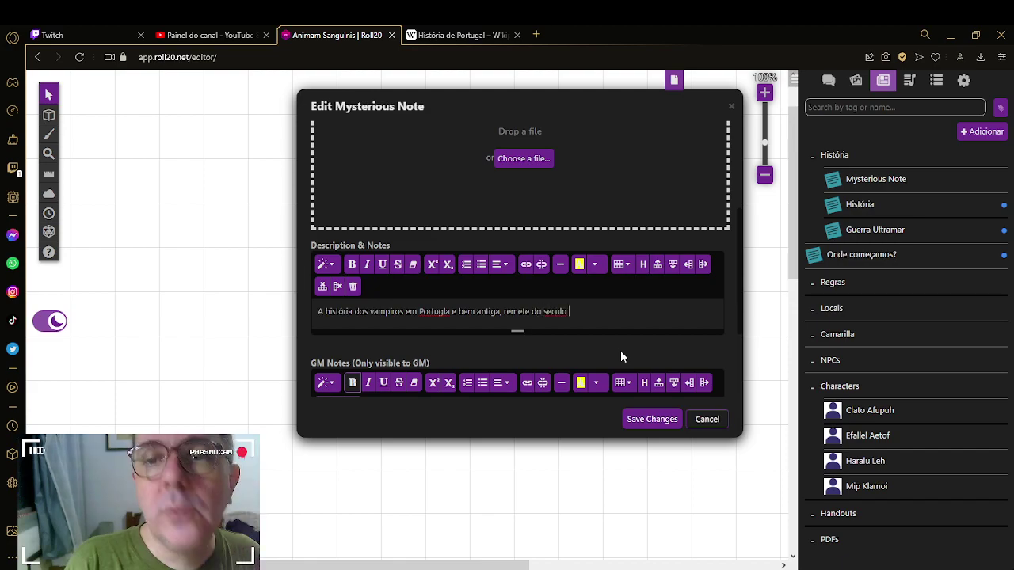
pyautogui.write('I')
pyautogui.press('BackSpace')
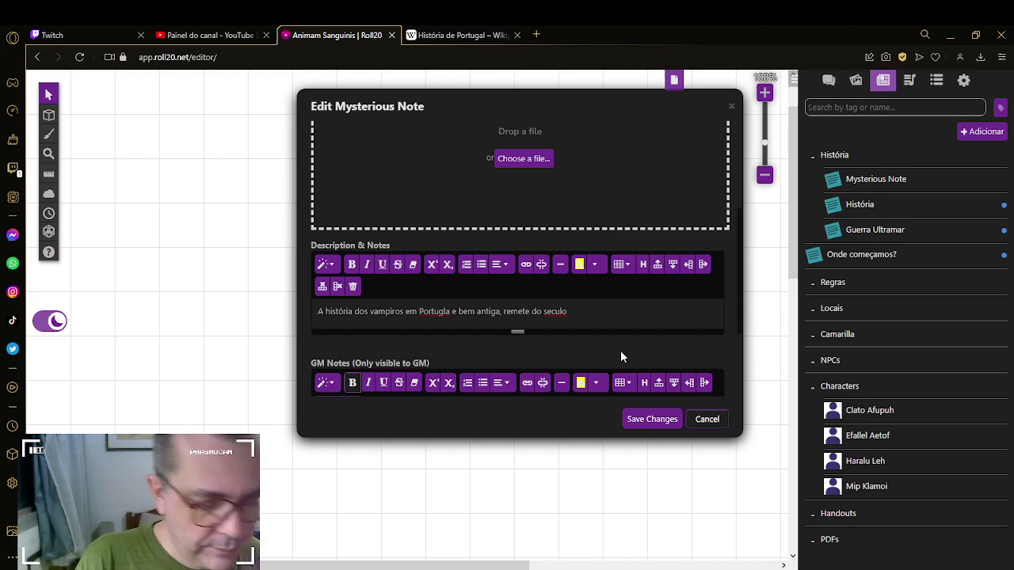
pyautogui.write('III antes de cr')
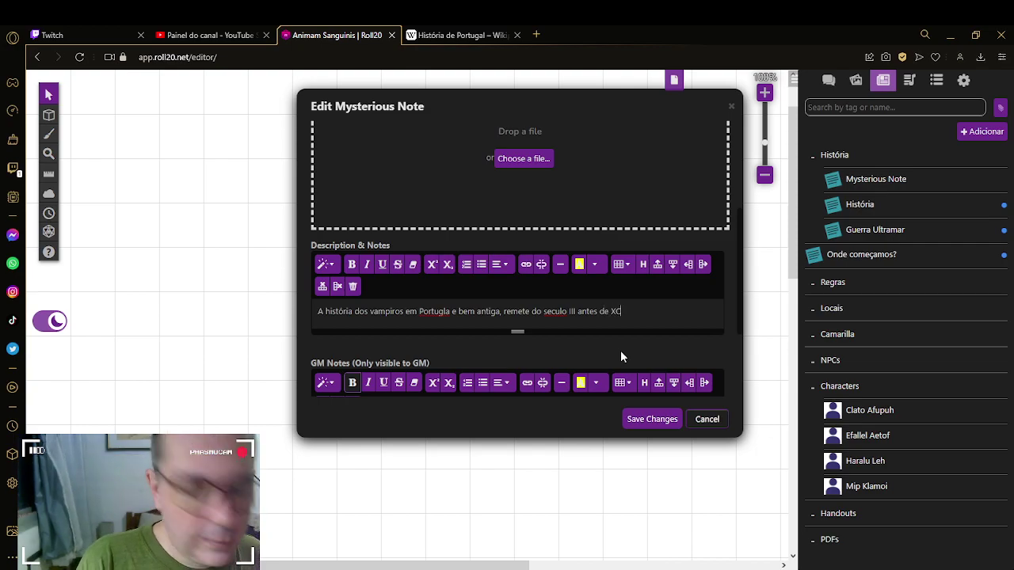
pyautogui.write('Cristo')
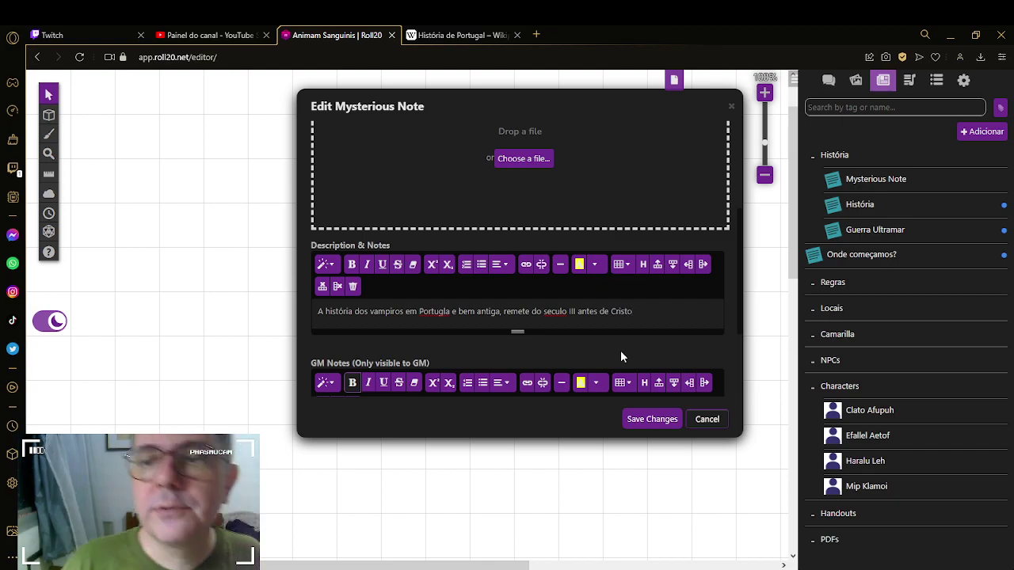
# Step: Correct the misspelled words in the description to "século" and "Portugal"
pyautogui.doubleClick(555, 311)
pyautogui.write('século')
pyautogui.click(634, 311)
pyautogui.doubleClick(432, 312)
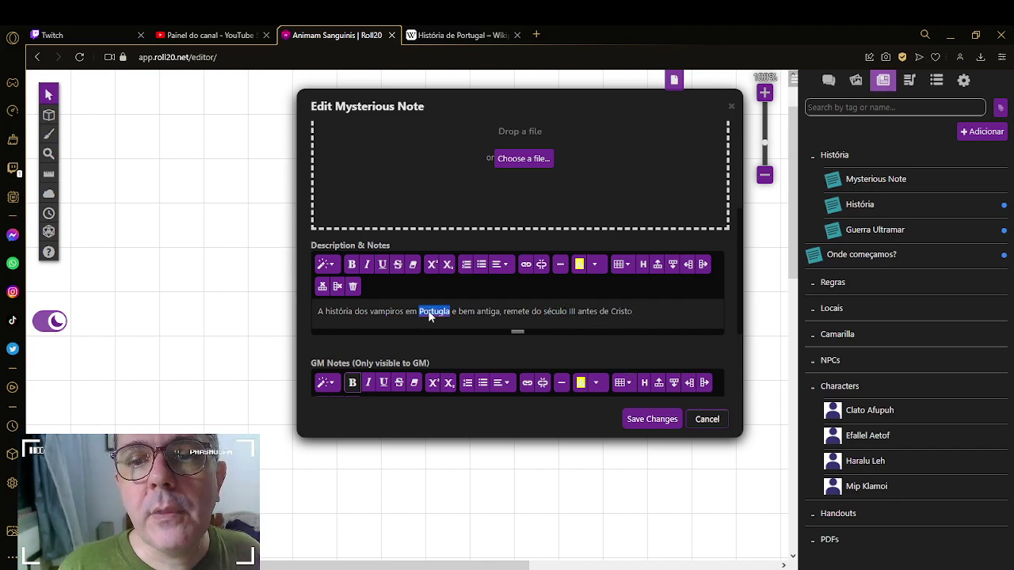
pyautogui.write('Portugal')
pyautogui.click(656, 314)
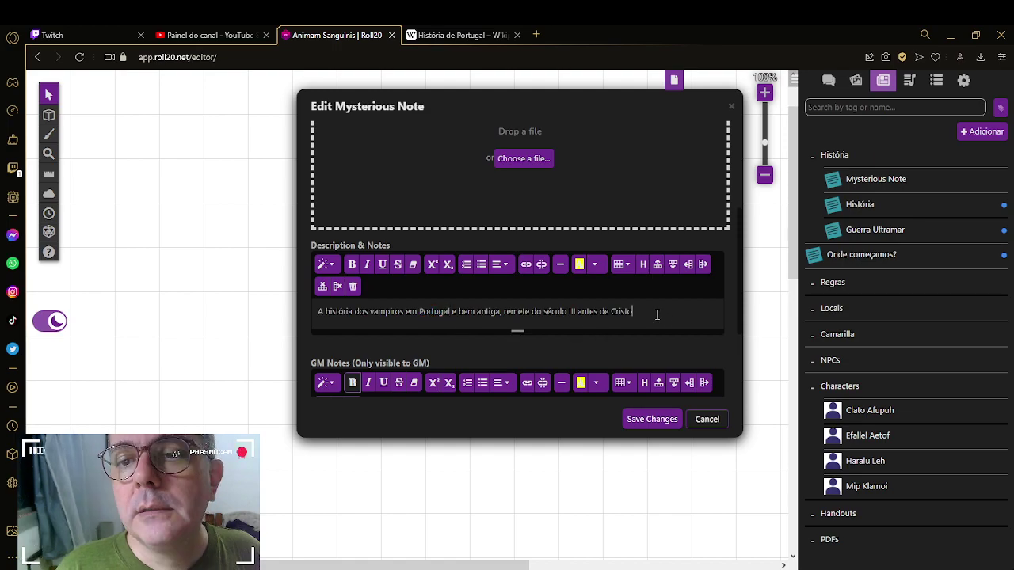
# Step: Extend the description's sentence with "quando os Romanos invadiram o que hoje é", glancing at the Wikipedia article on the way
pyautogui.write('quando')
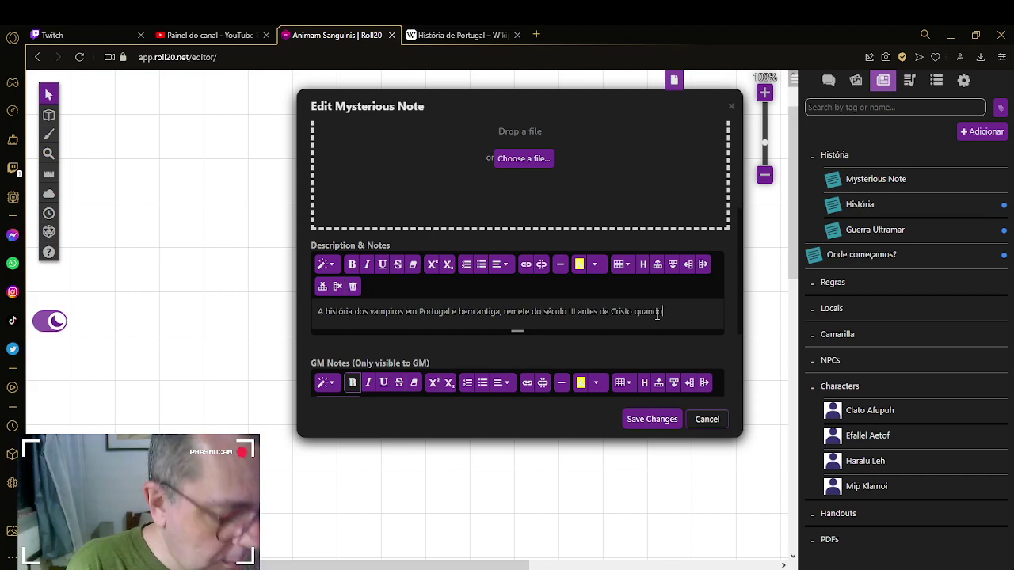
pyautogui.write(' os')
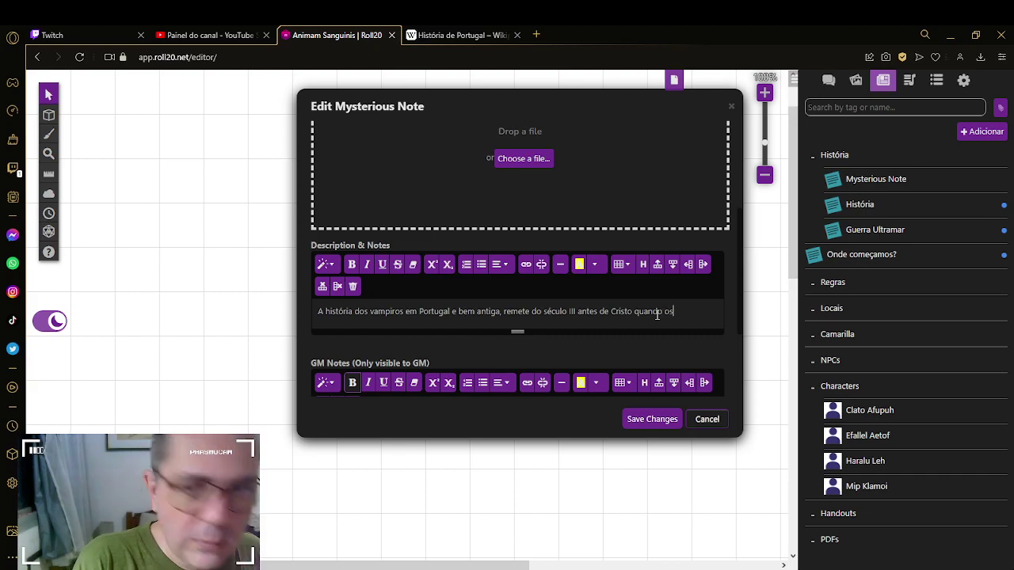
pyautogui.click(454, 32)
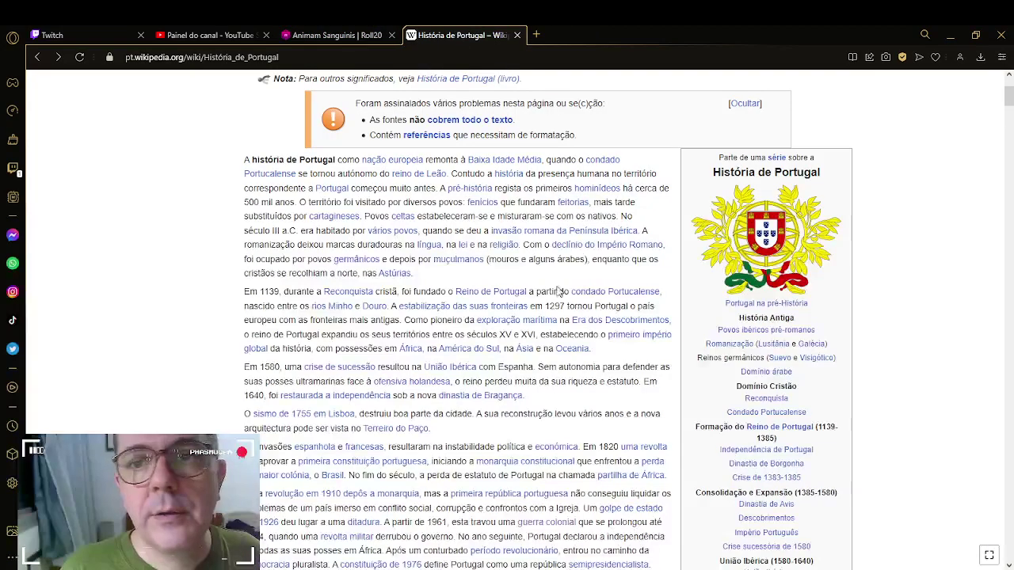
pyautogui.click(333, 35)
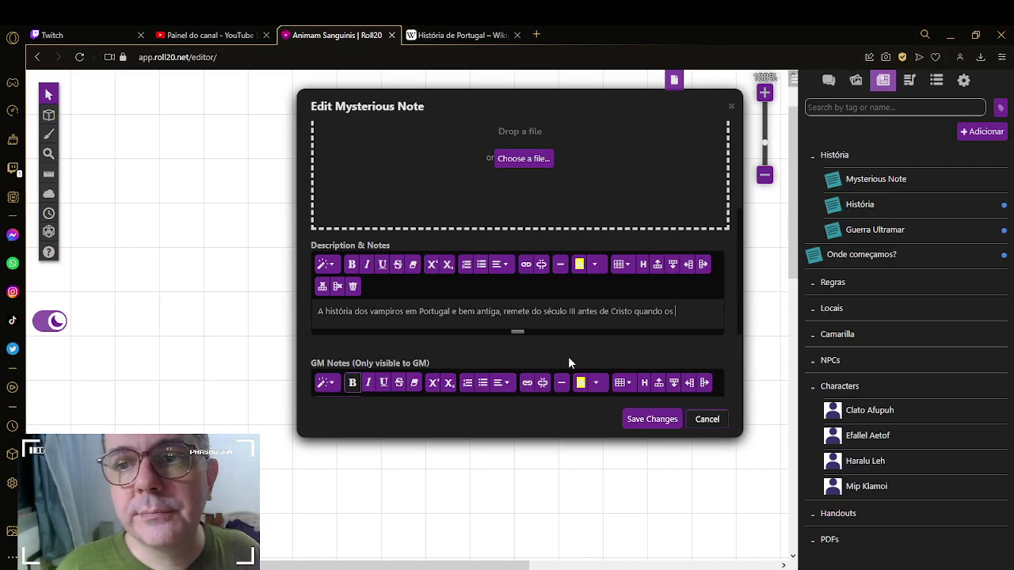
pyautogui.write('Romanos in')
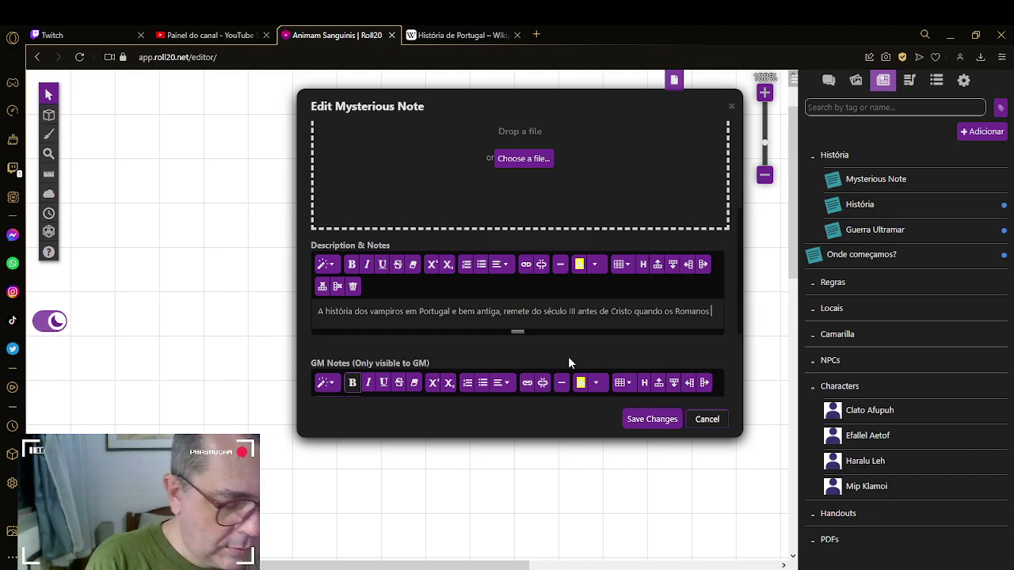
pyautogui.write('vadiram ')
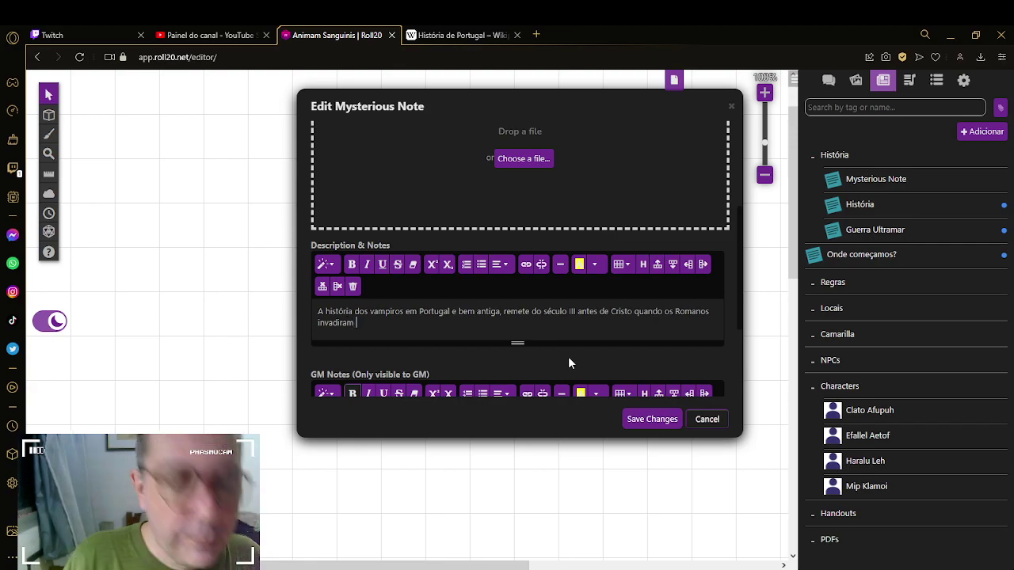
pyautogui.write('o que')
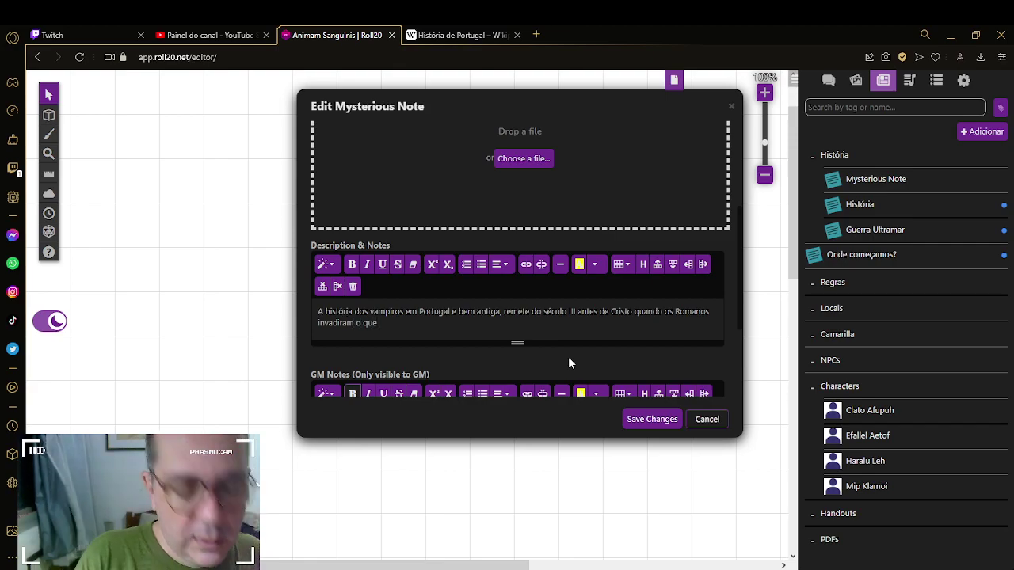
pyautogui.write(' hoje é')
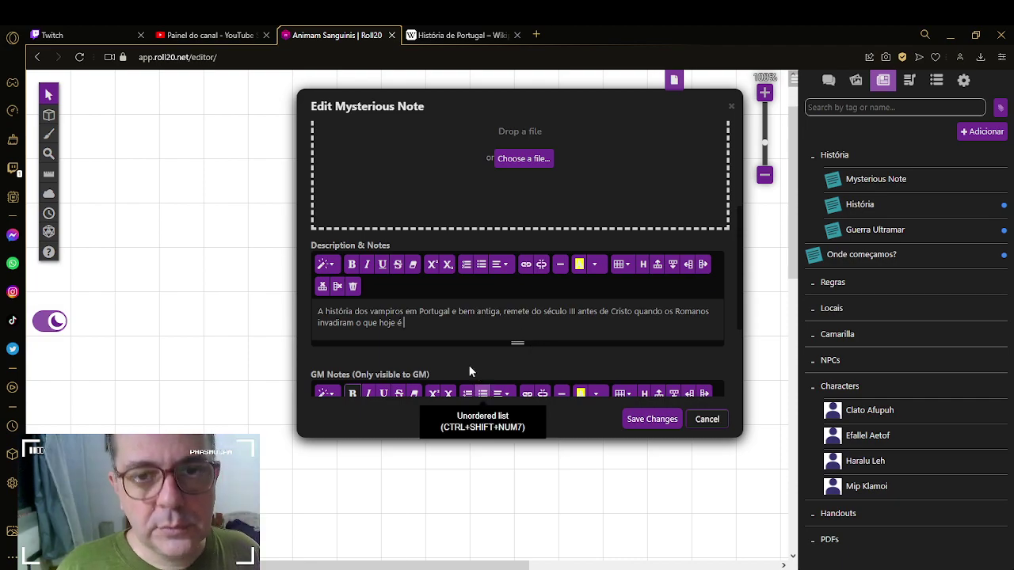
# Step: Check the county's name in the Wikipedia introduction and replace "que hoje é" in the description with "condado de Portocaulense"
pyautogui.click(461, 36)
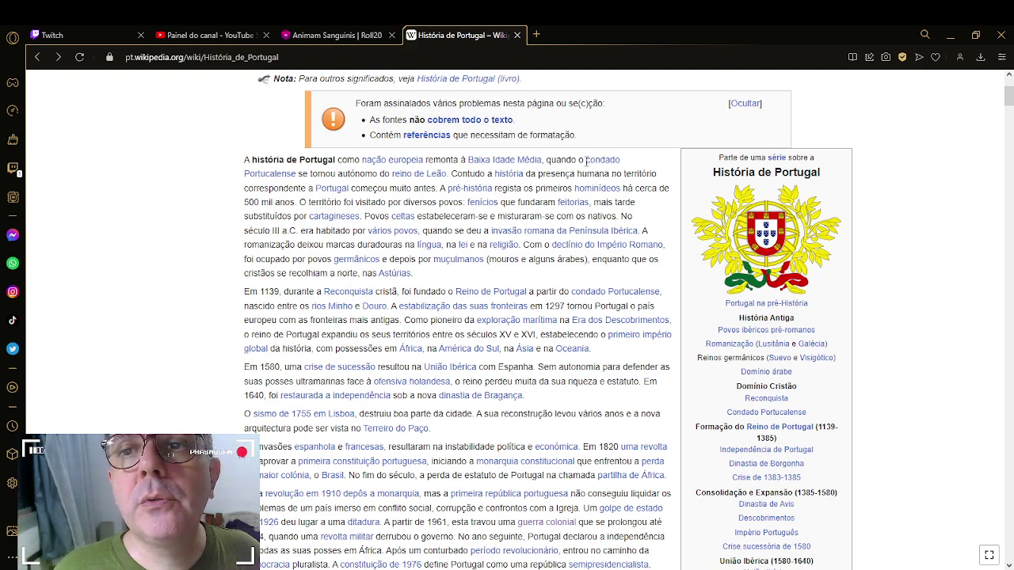
pyautogui.moveTo(602, 160)
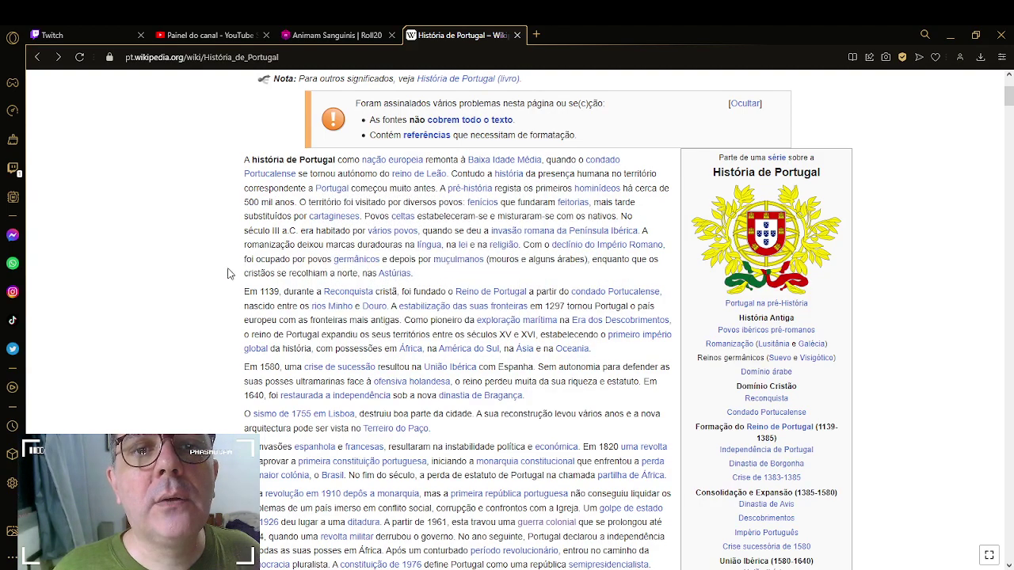
pyautogui.click(333, 39)
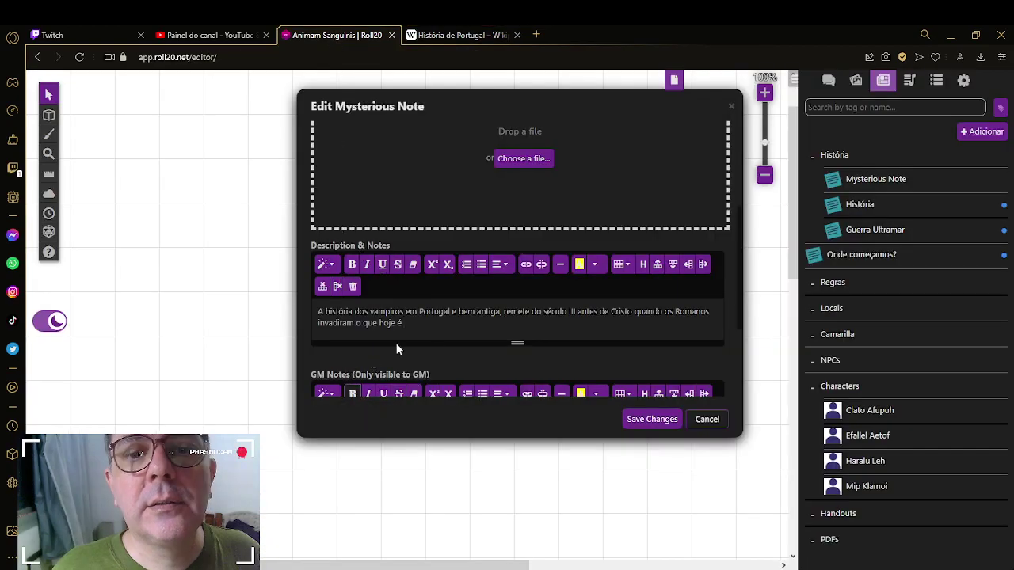
pyautogui.moveTo(365, 323); pyautogui.dragTo(444, 322)
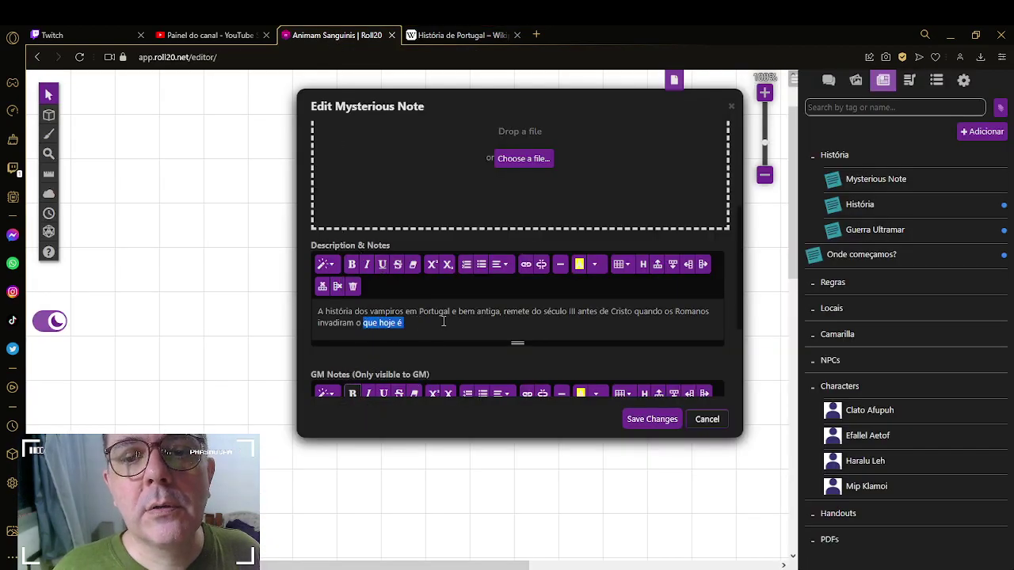
pyautogui.write('conda')
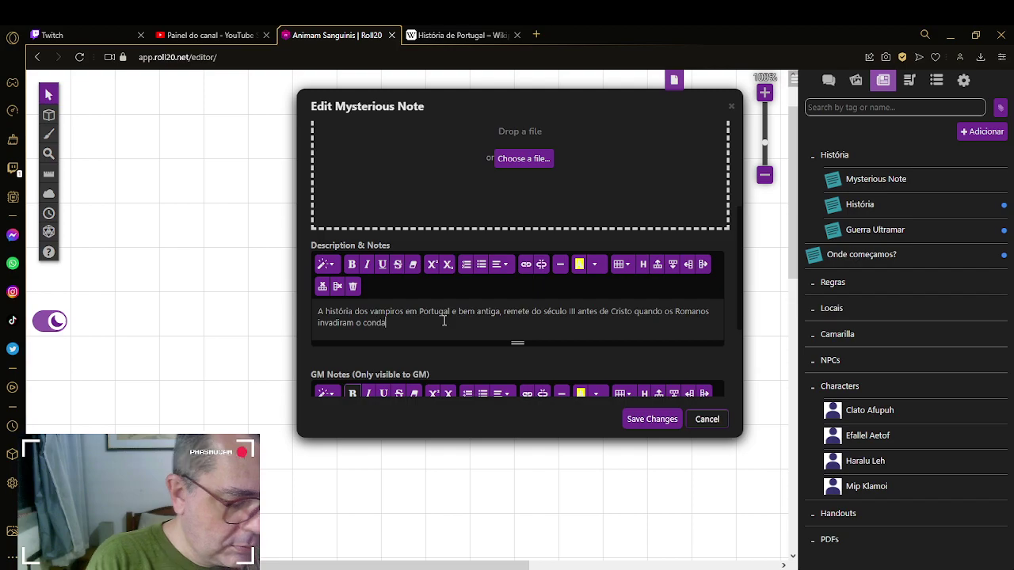
pyautogui.write('do de Portoca')
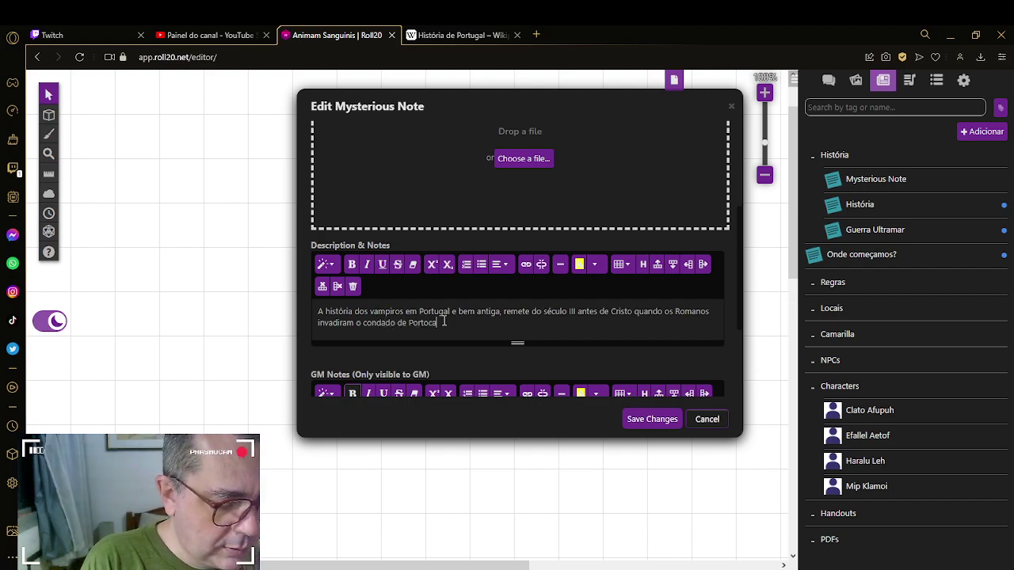
pyautogui.write('lense')
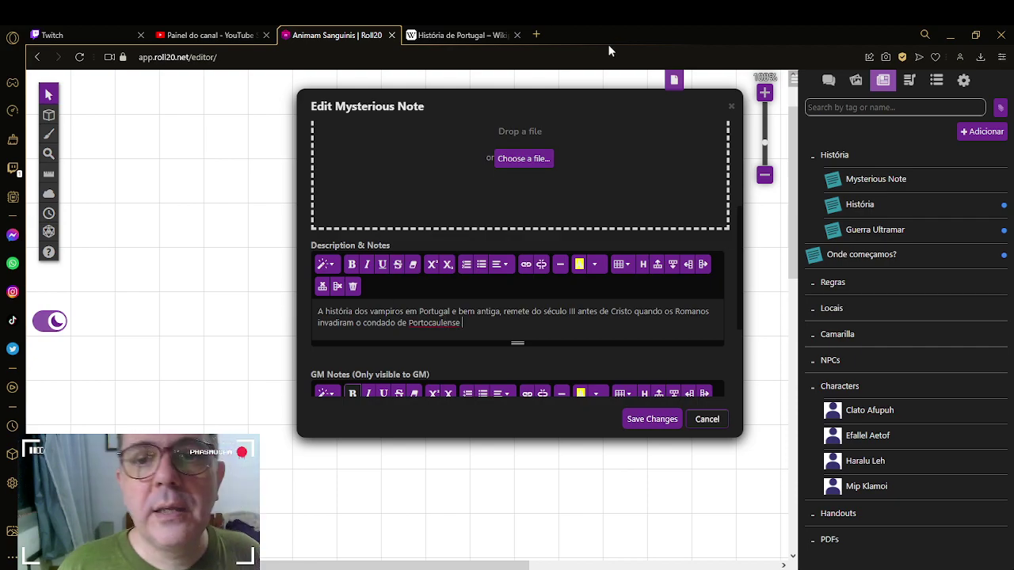
# Step: Check the county's name against the Wikipedia introduction and correct it to "Portocalense" in the handout's description
pyautogui.click(443, 36)
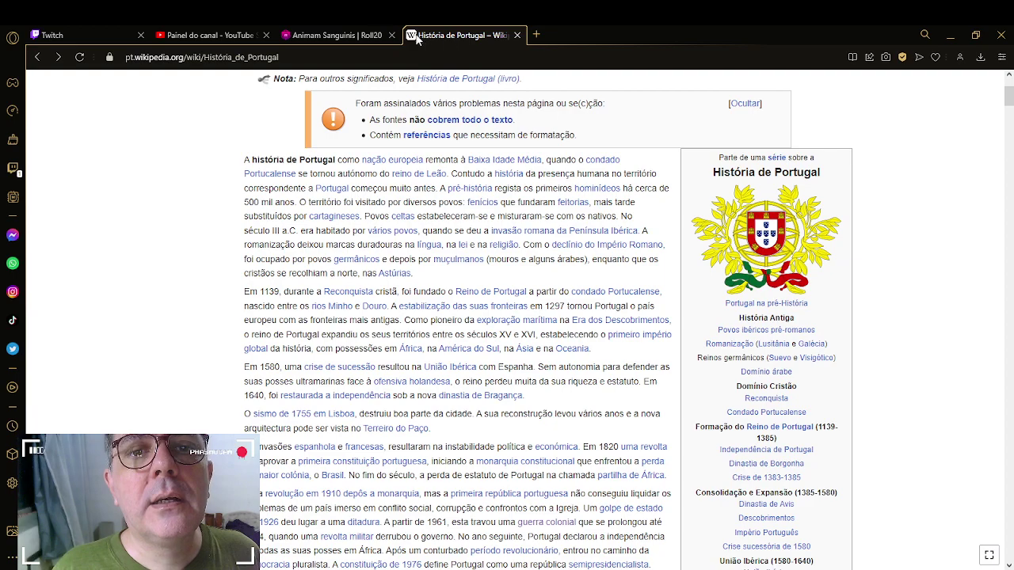
pyautogui.click(338, 37)
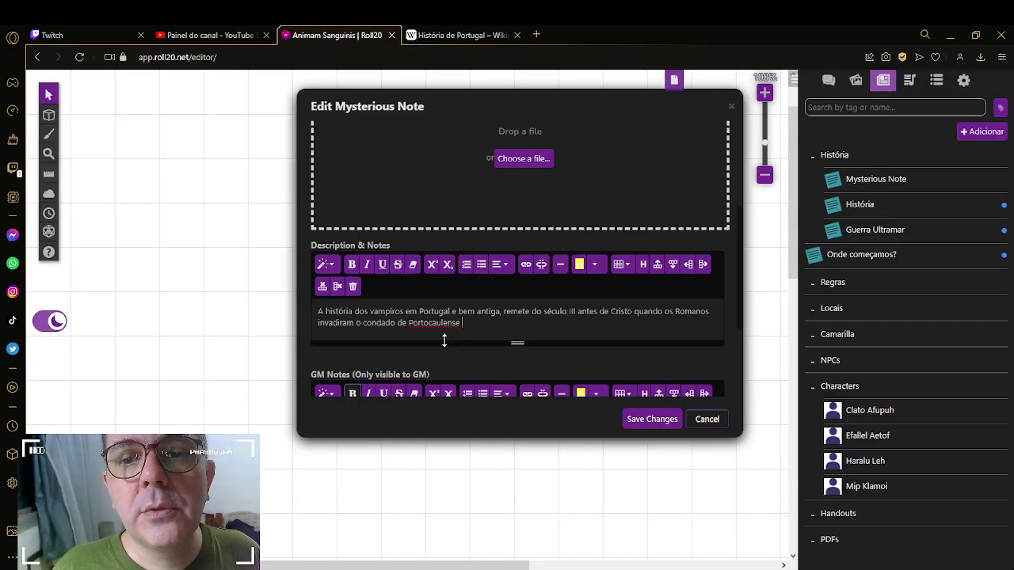
pyautogui.click(444, 36)
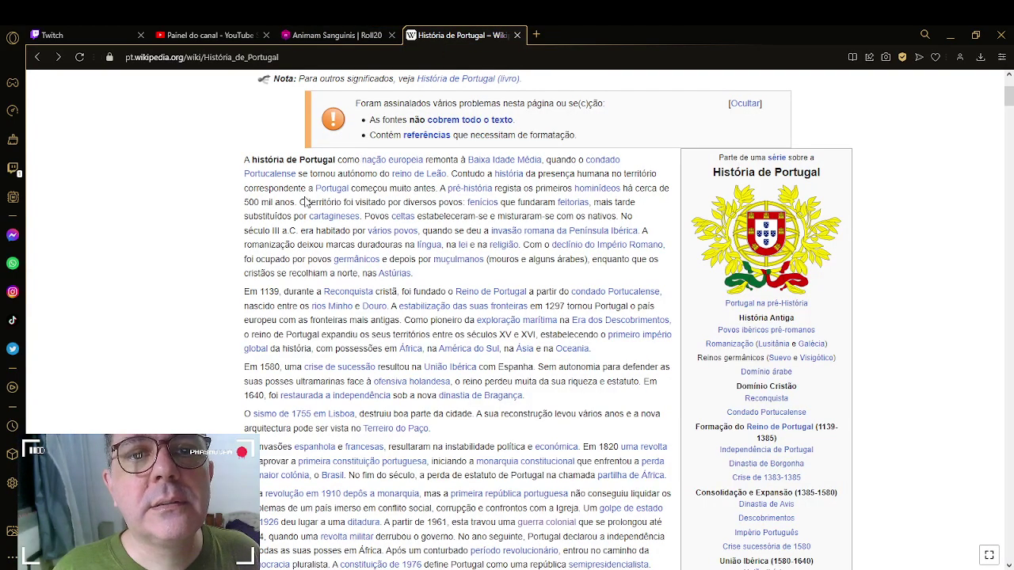
pyautogui.click(380, 38)
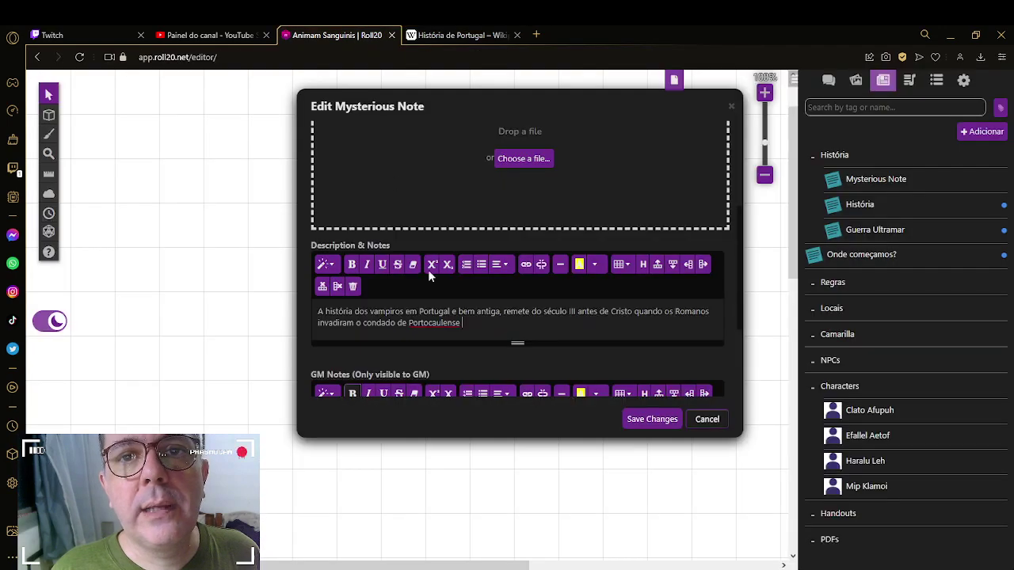
pyautogui.click(441, 329)
pyautogui.press('BackSpace')
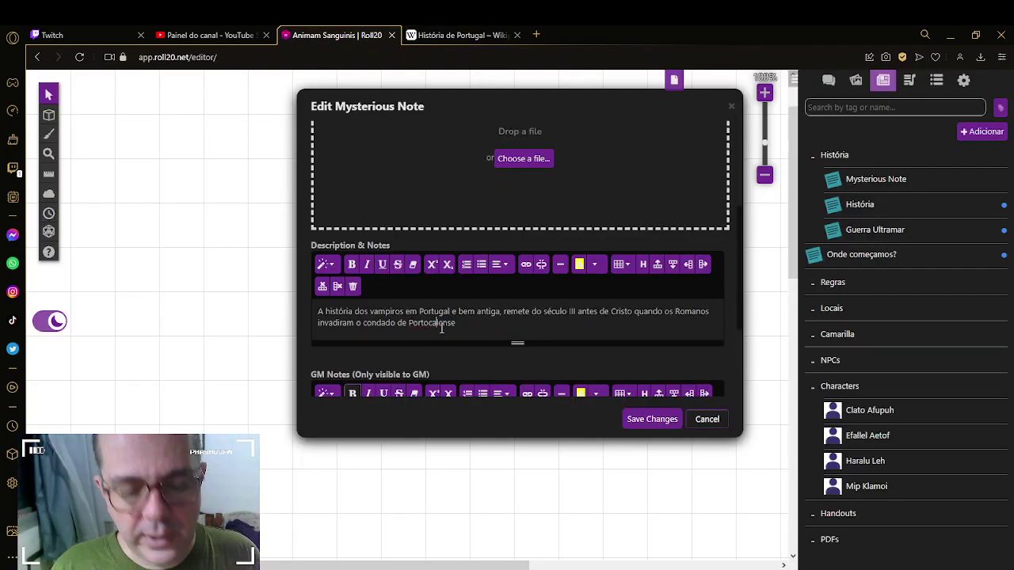
pyautogui.click(456, 35)
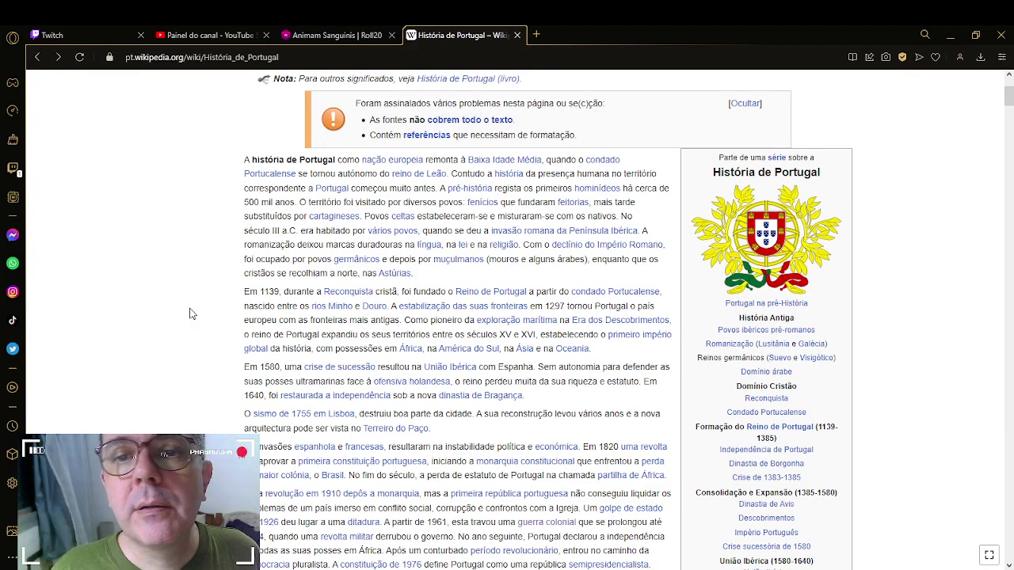
pyautogui.click(346, 33)
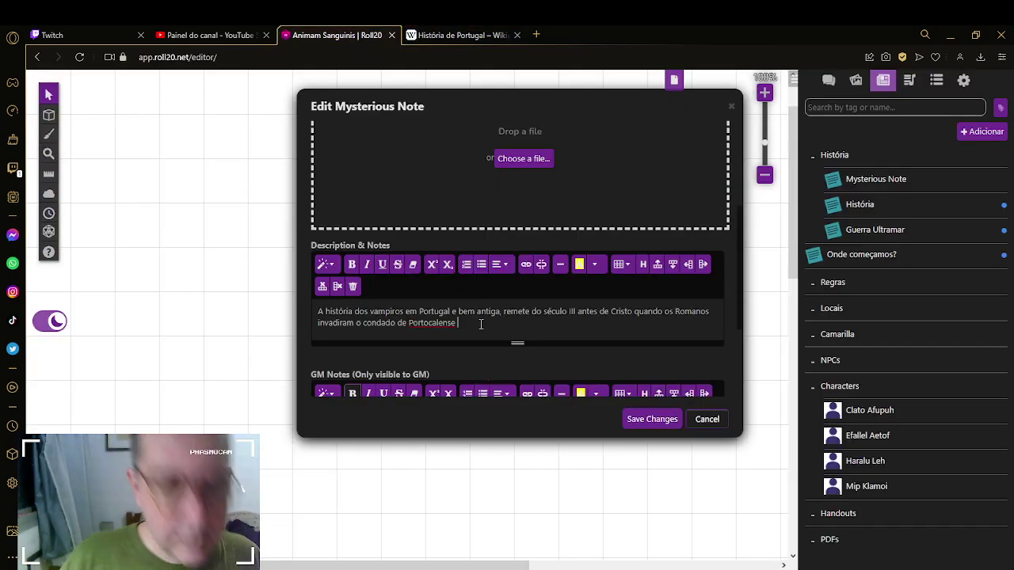
# Step: Continue the description after the county's name with ", ali se estabeleceram os Primeiros Vampiros Brujah,"
pyautogui.write('ali se Estabe')
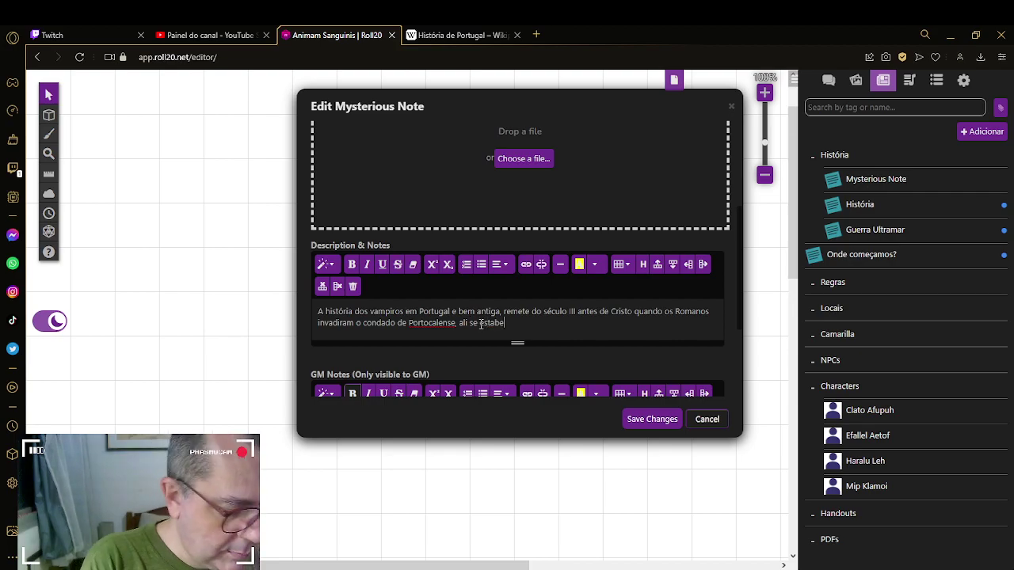
pyautogui.write('leceram ')
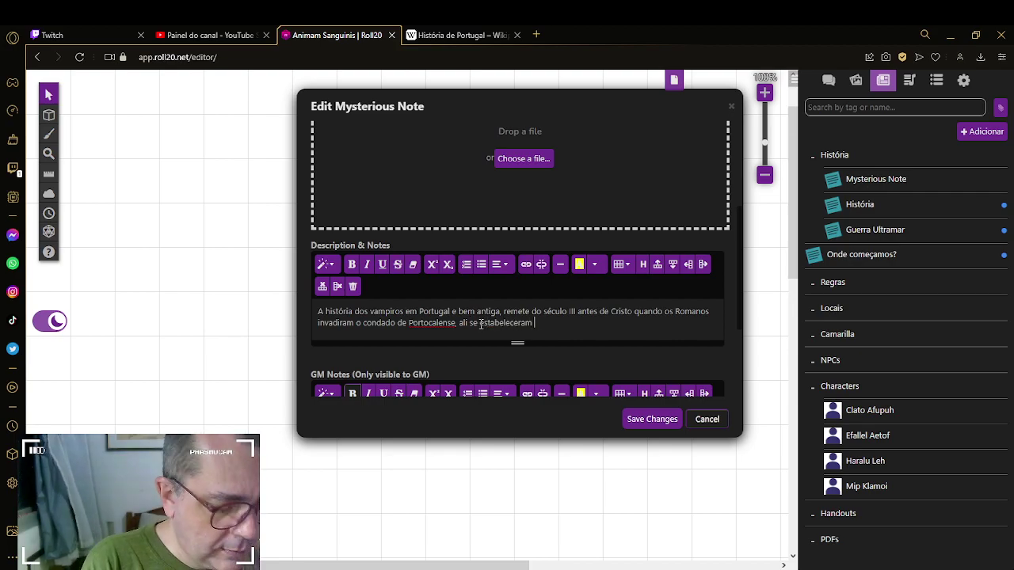
pyautogui.write('os Pri')
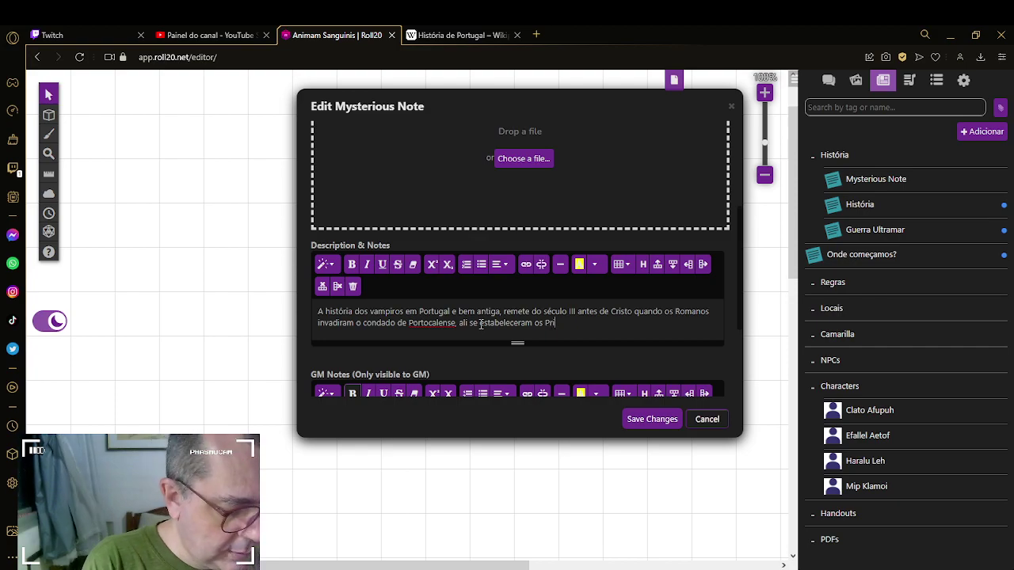
pyautogui.write('meiros Va')
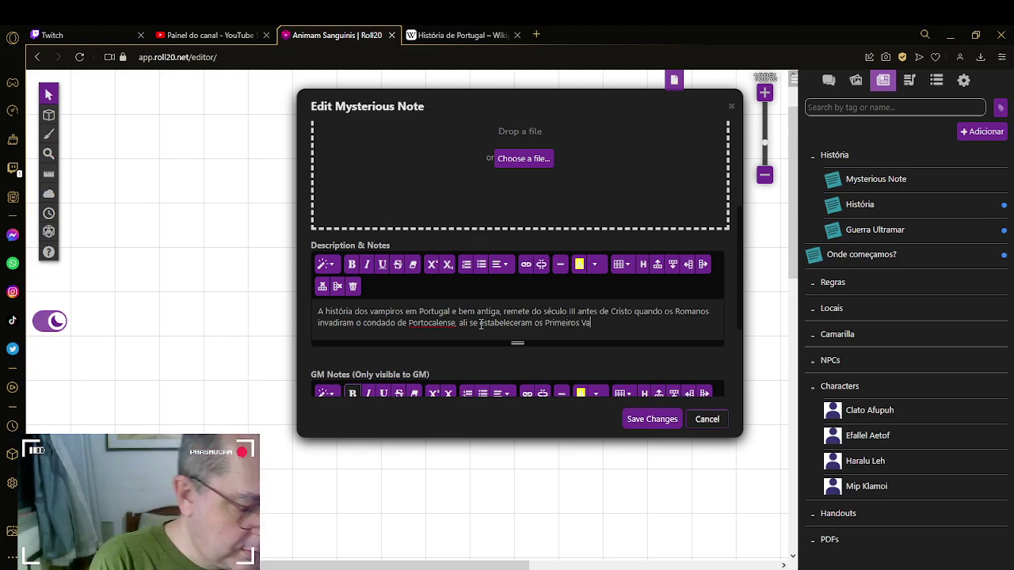
pyautogui.write('mpiros')
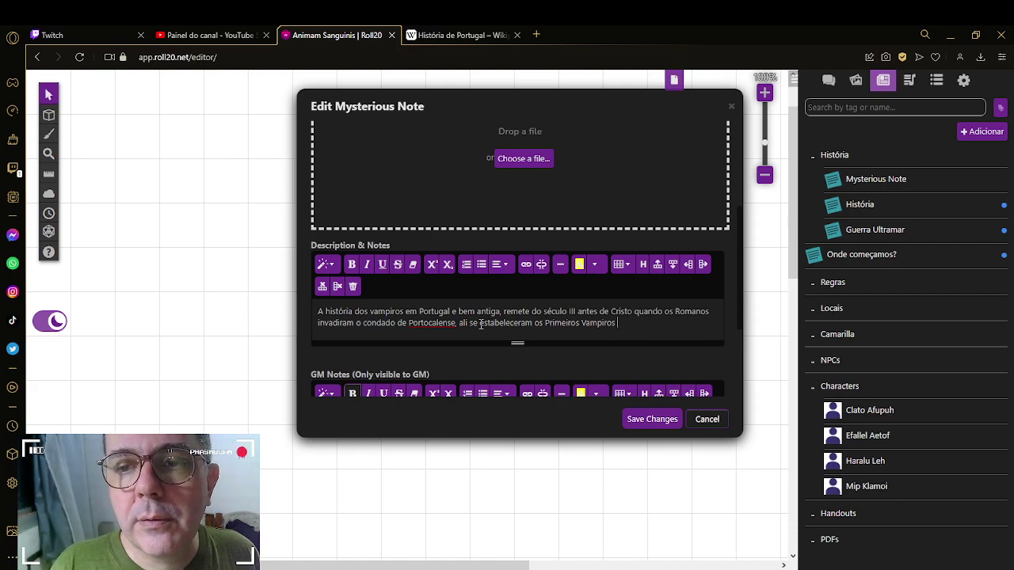
pyautogui.write('Brujah')
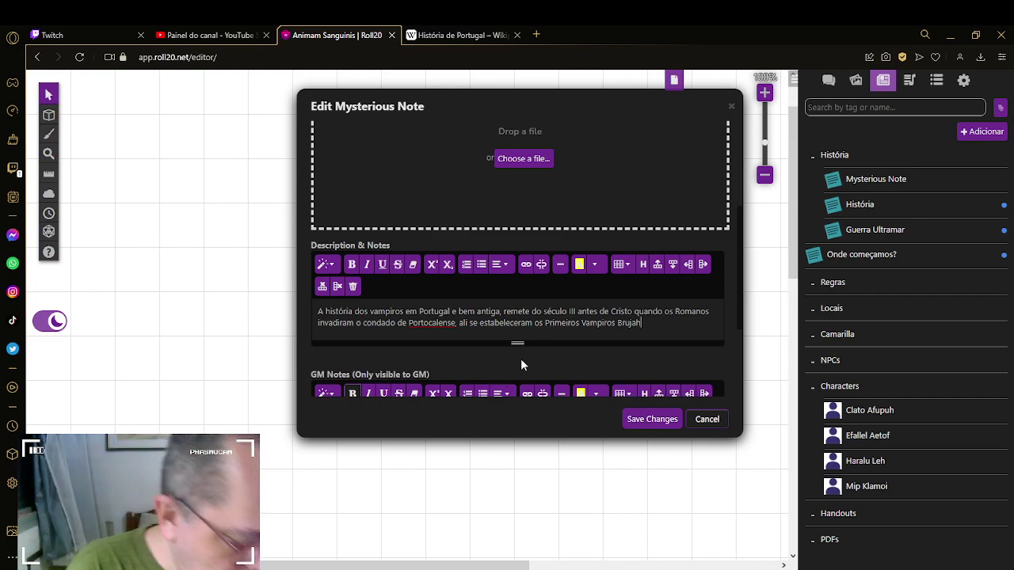
pyautogui.write(', ')
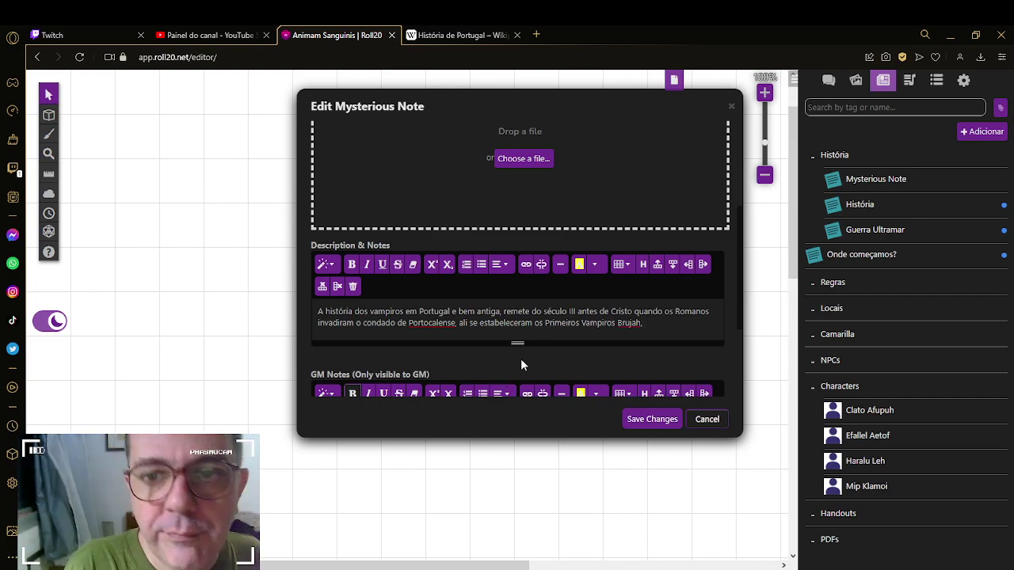
# Step: Extend the description with "e logo depois vieram os Mouros e seus Assamitas", consulting the Wikipedia article for the peoples who followed the Romans
pyautogui.write('e logo de')
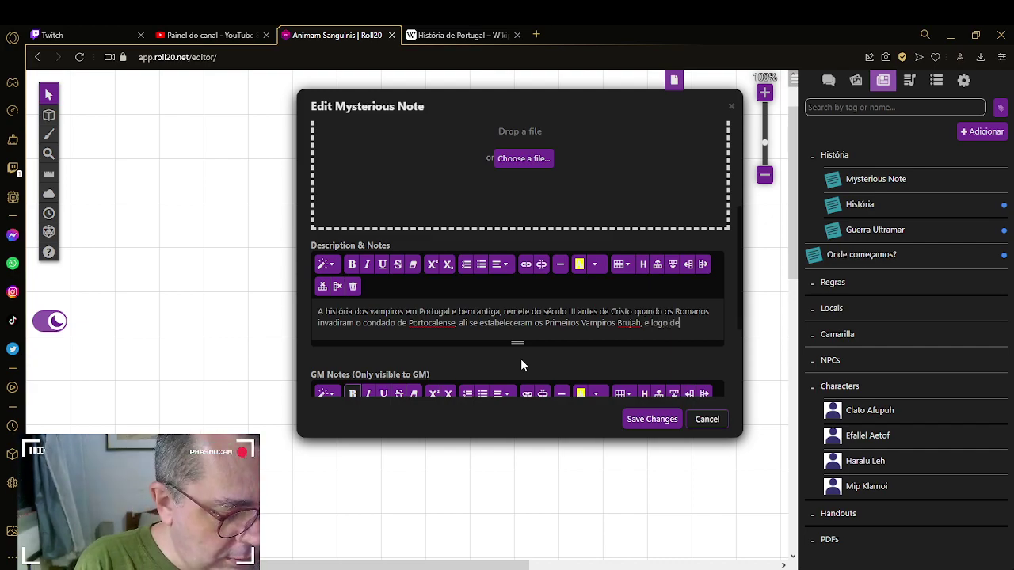
pyautogui.write('pois vieram os')
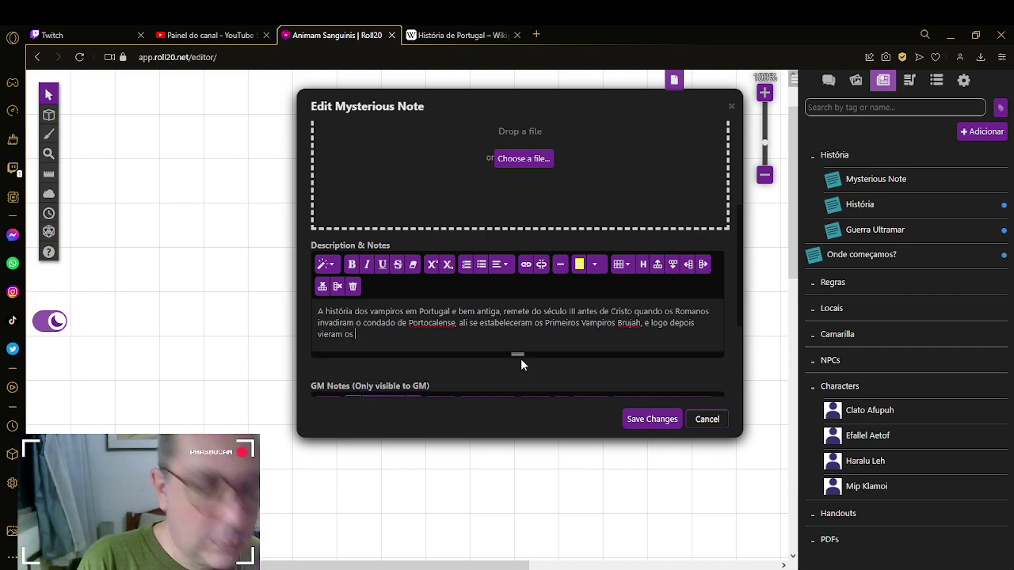
pyautogui.click(460, 35)
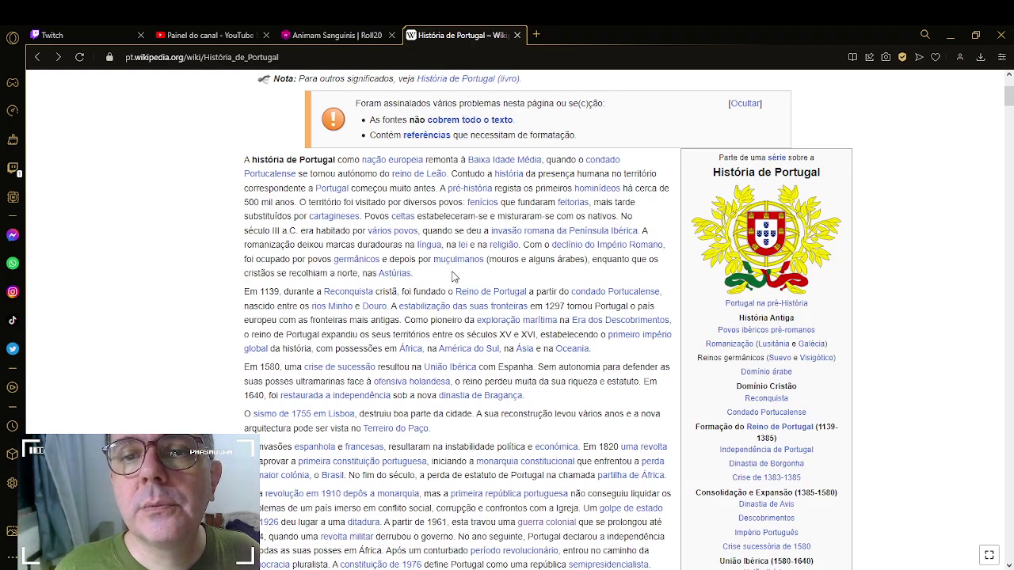
pyautogui.click(346, 36)
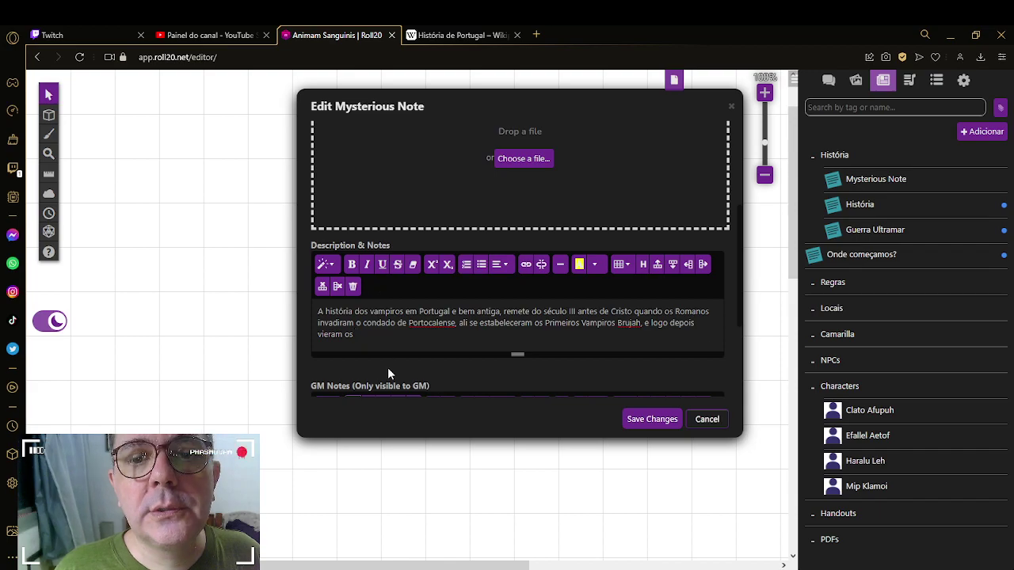
pyautogui.write('Mp')
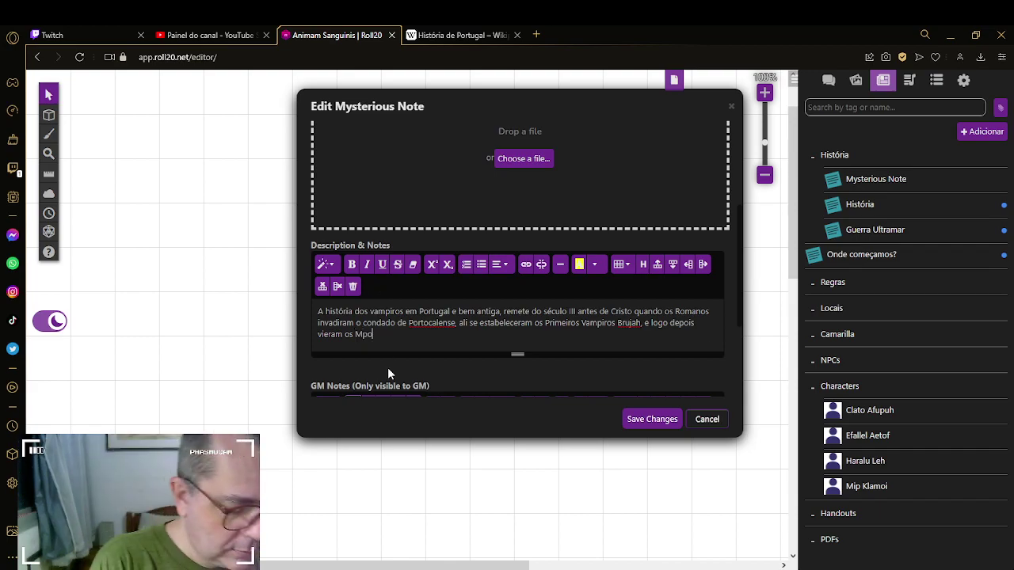
pyautogui.press('BackSpace')
pyautogui.write('ou')
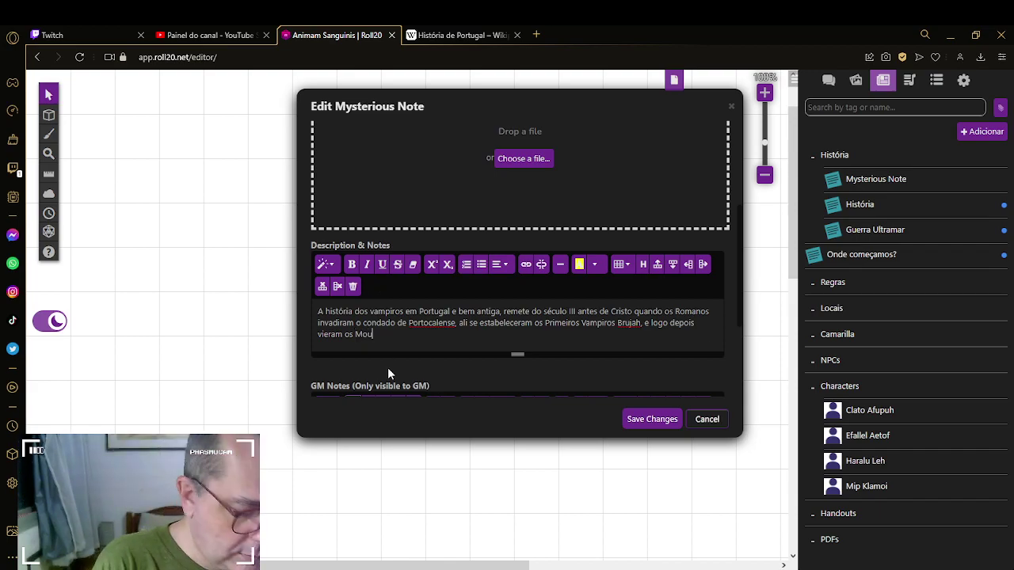
pyautogui.write('ros e s')
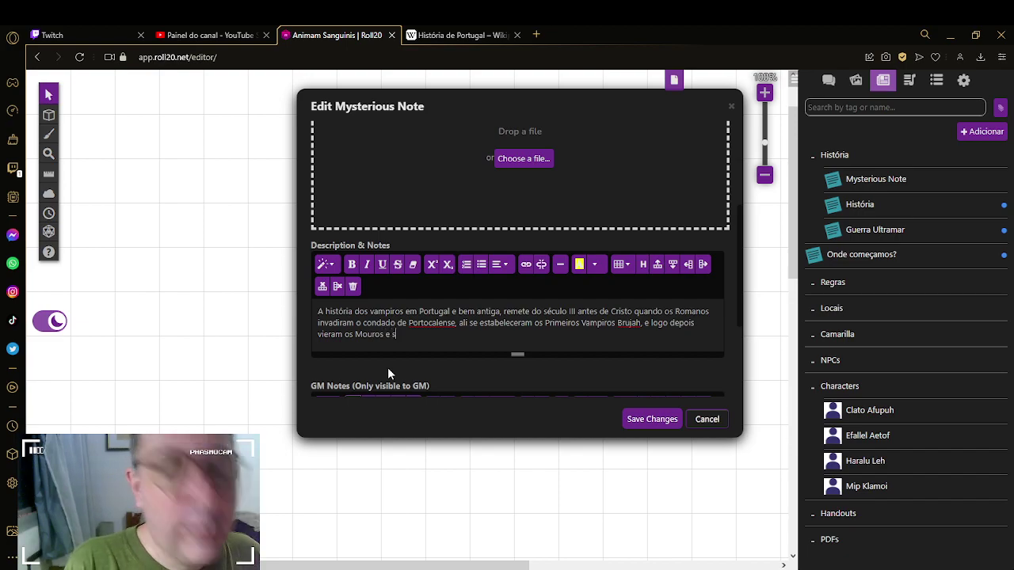
pyautogui.write('eus Assa')
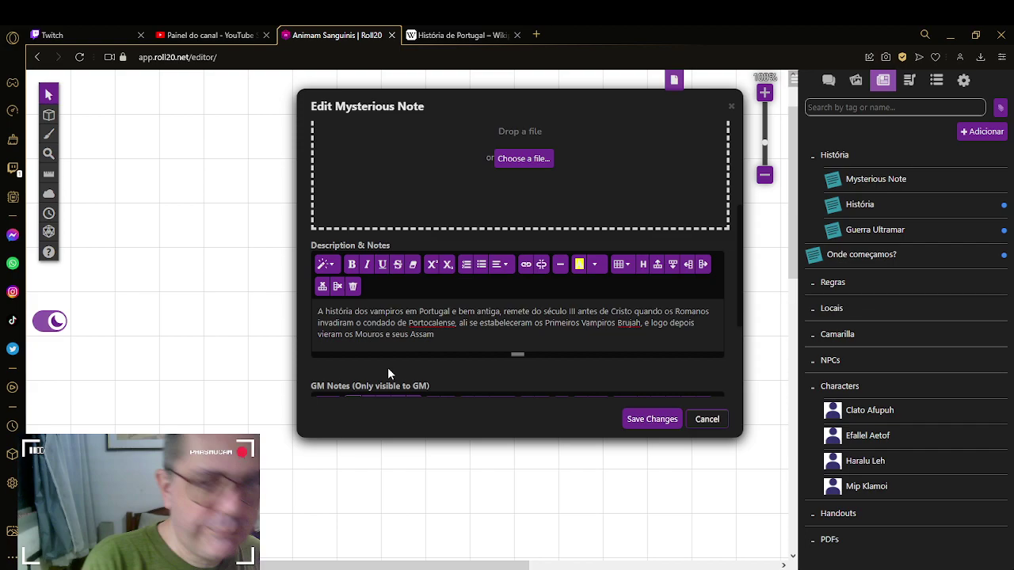
pyautogui.write('m')
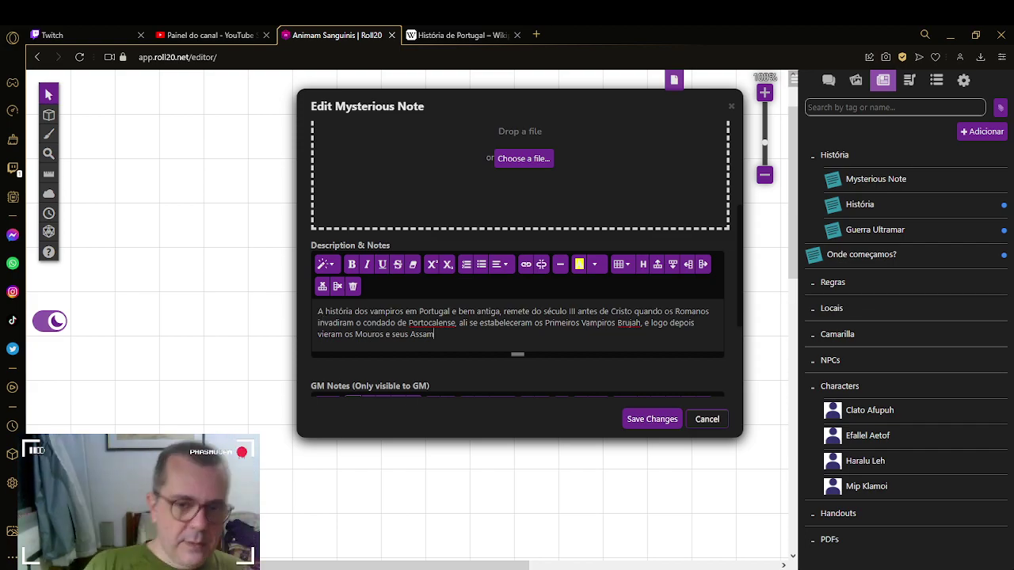
pyautogui.write('itas')
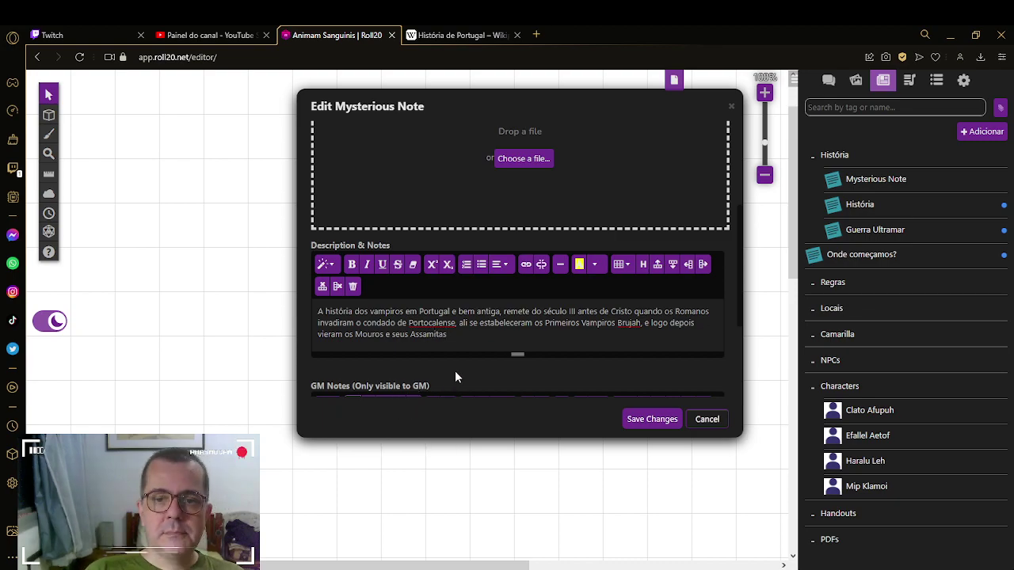
# Step: Continue the handout's description after "Assamitas" with ", nesse momento eles fizeram"
pyautogui.moveTo(449, 333); pyautogui.dragTo(292, 303)
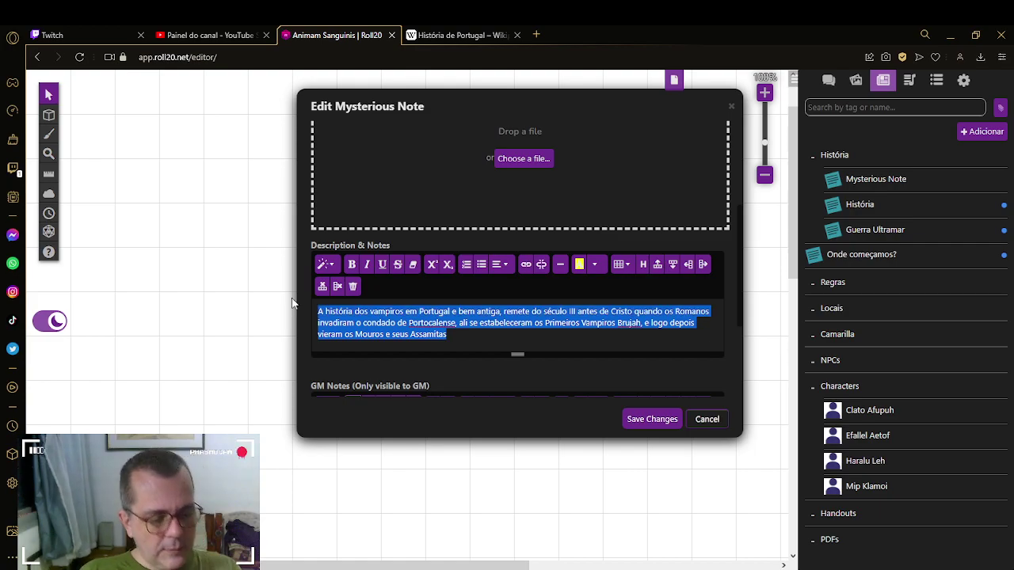
pyautogui.click(460, 335)
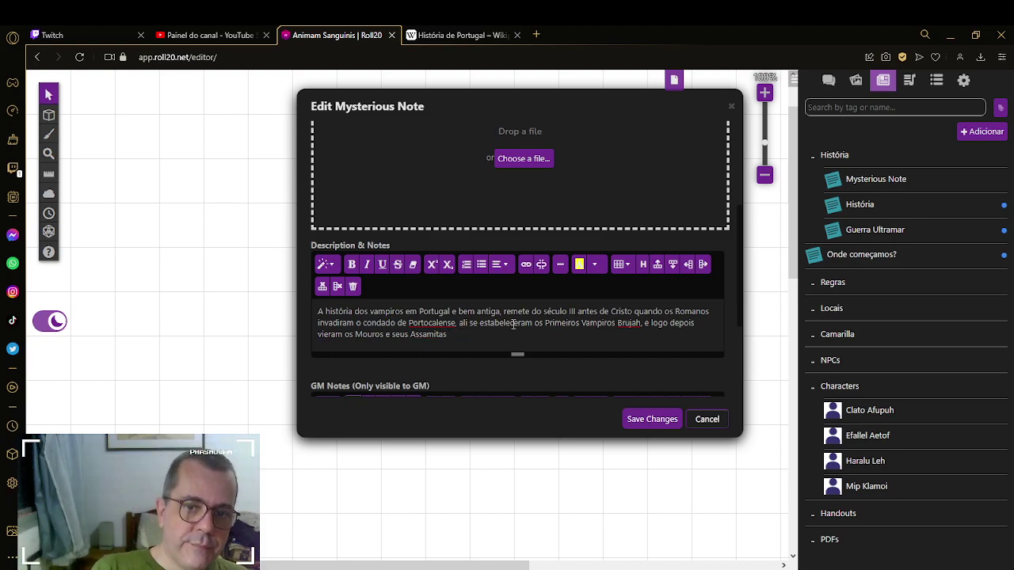
pyautogui.write(', ')
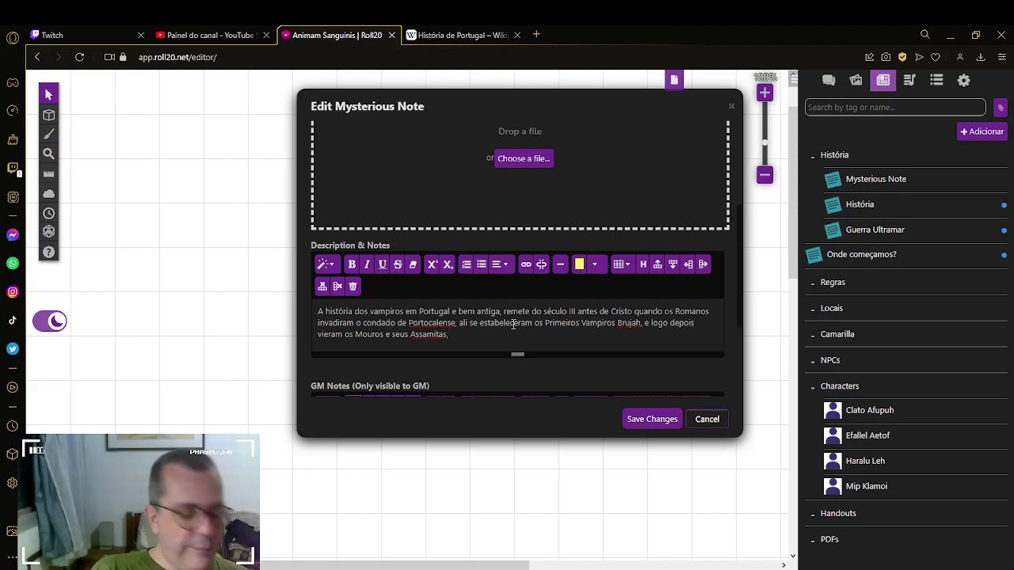
pyautogui.write('ness')
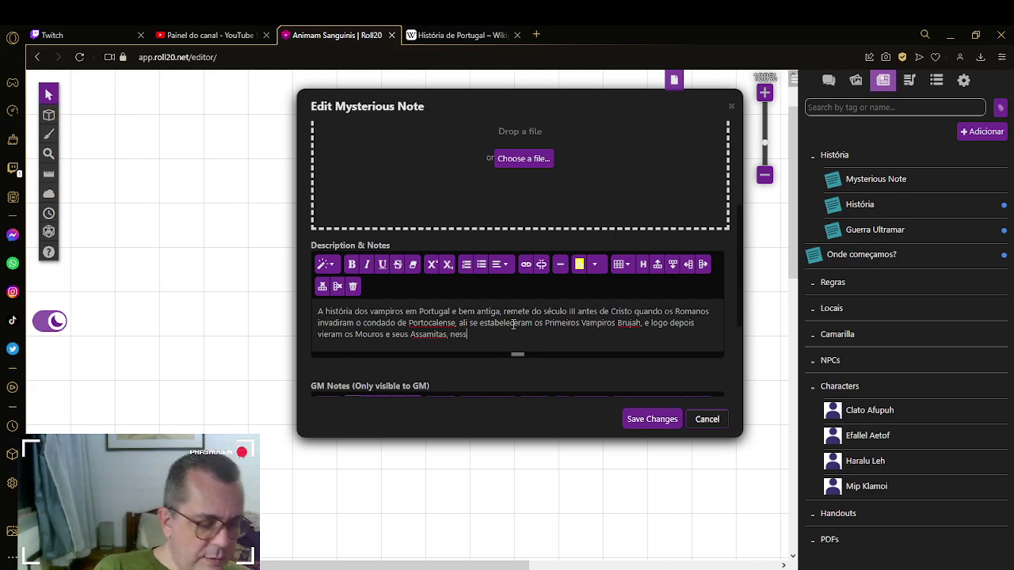
pyautogui.write('e momento')
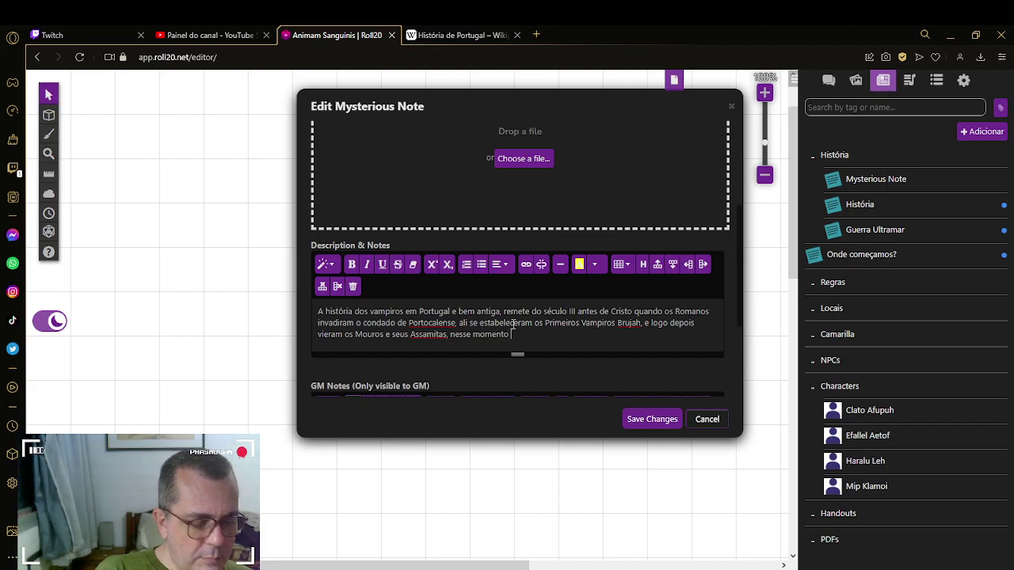
pyautogui.write(' eles')
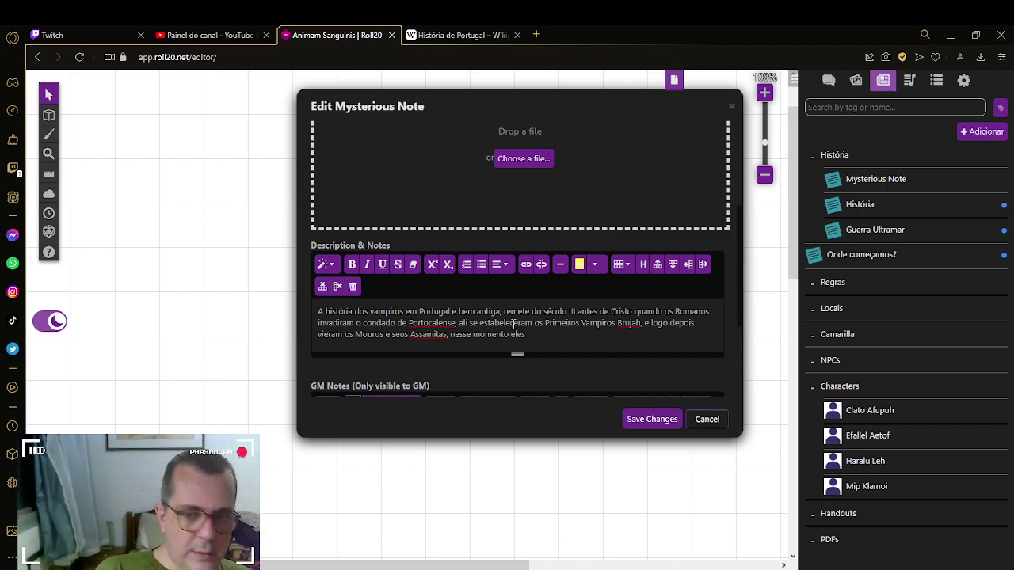
pyautogui.write(' fizeram ')
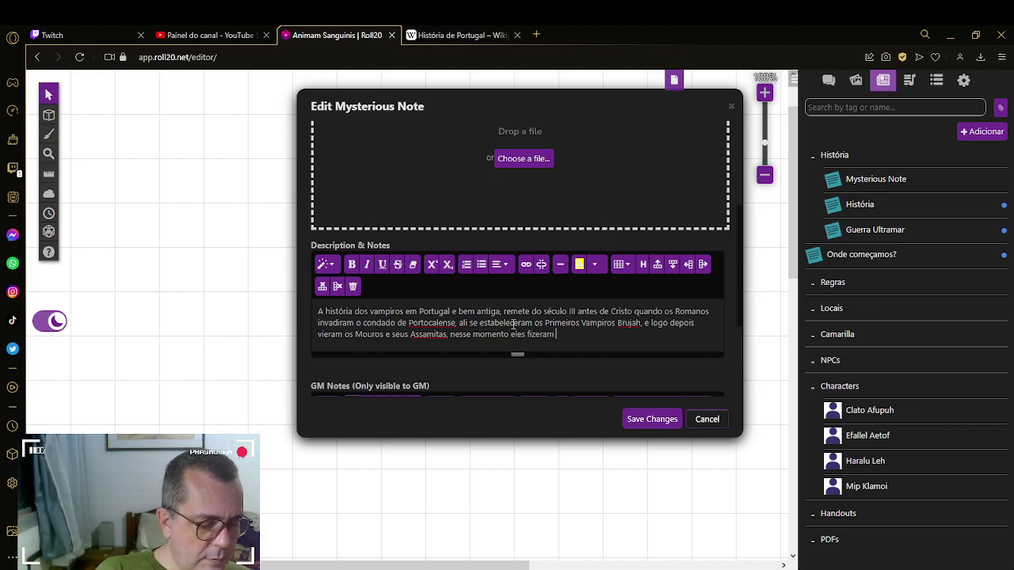
# Step: Extend the sentence in the description with "o que chamaram de acordo vermelho", naming the pact between the two clans
pyautogui.write('o que chamara')
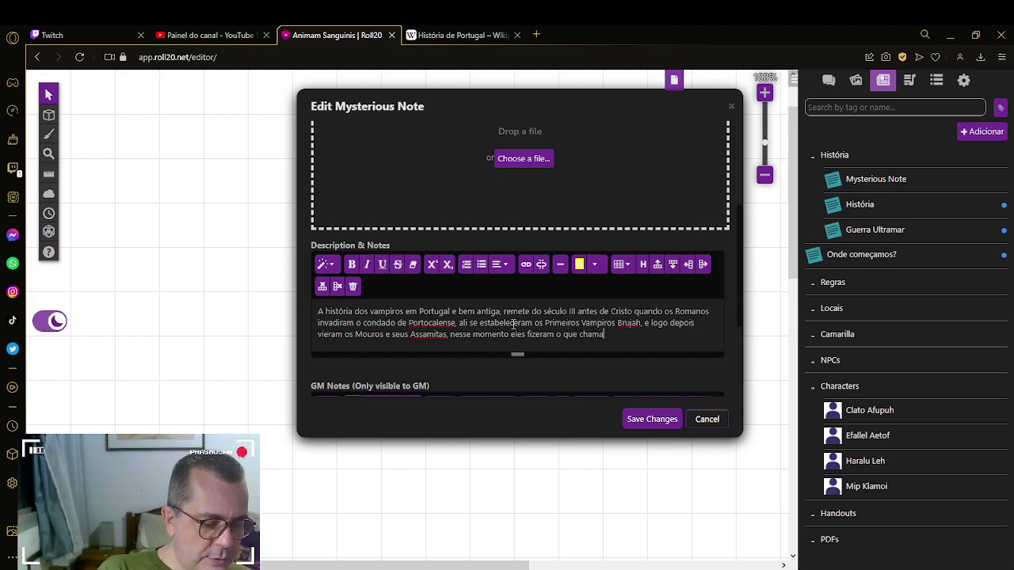
pyautogui.write('m de a')
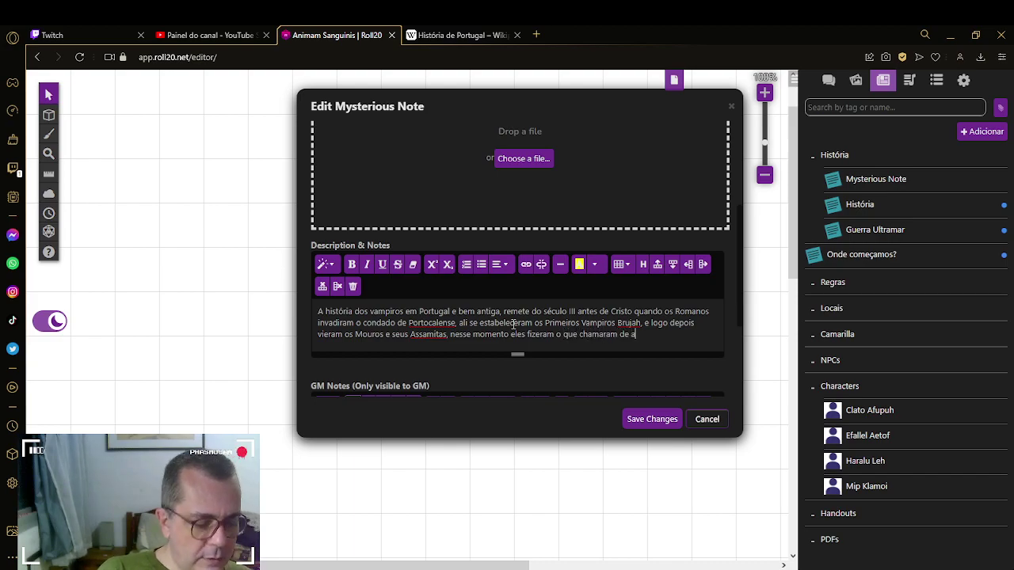
pyautogui.write('cordo de')
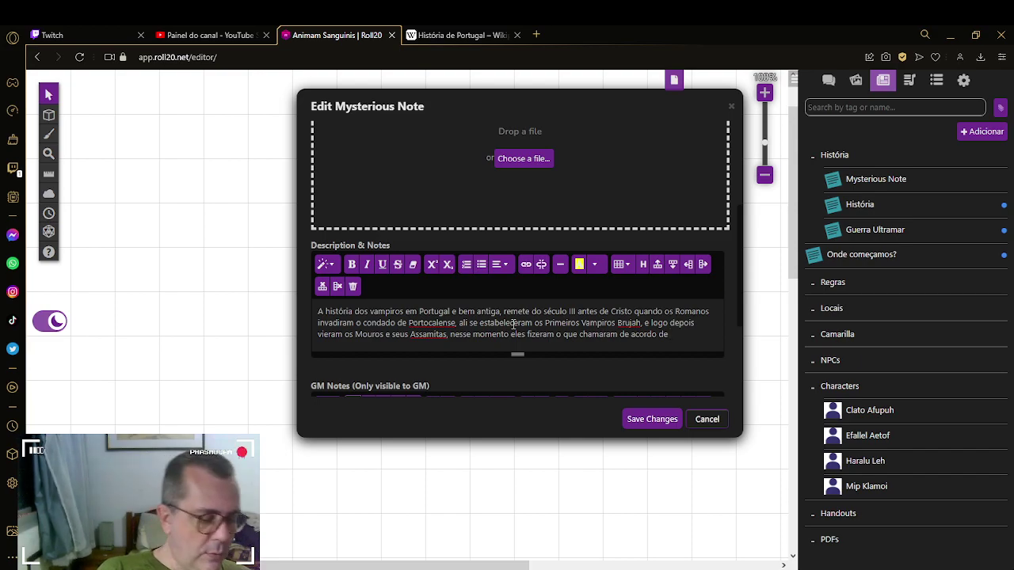
pyautogui.press('BackSpace')
pyautogui.write('a')
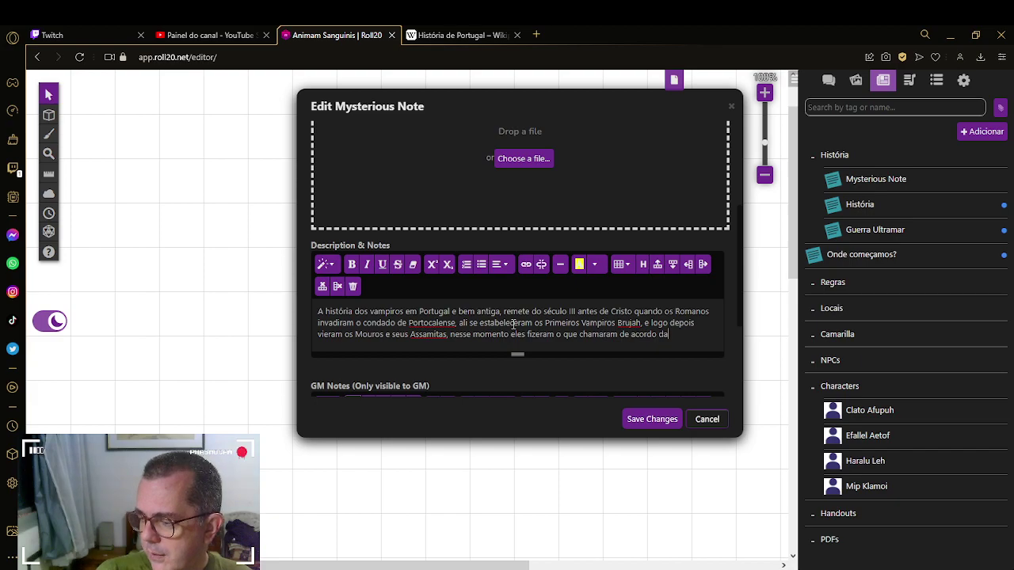
pyautogui.press('BackSpace')
pyautogui.press('BackSpace')
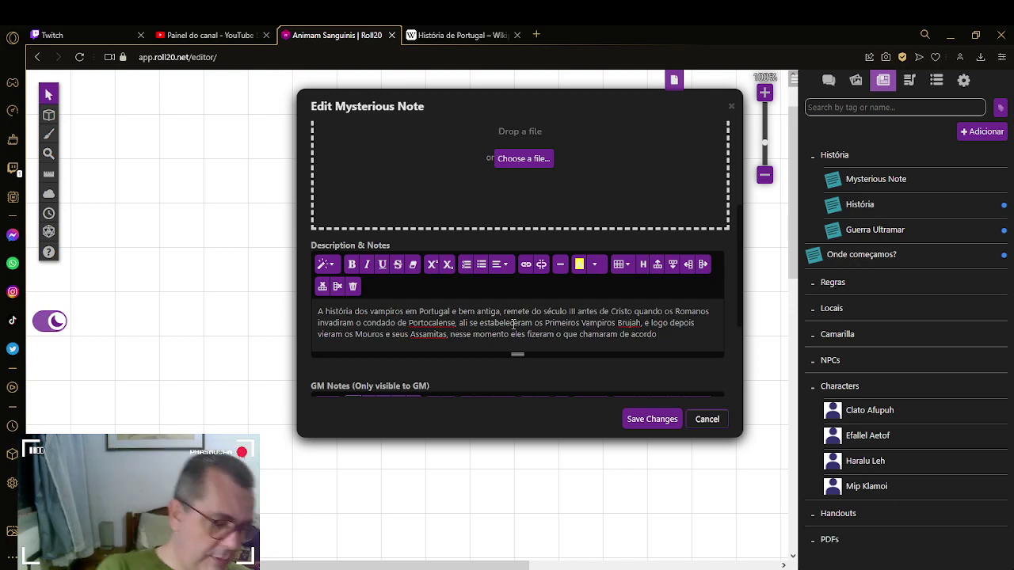
pyautogui.write('me')
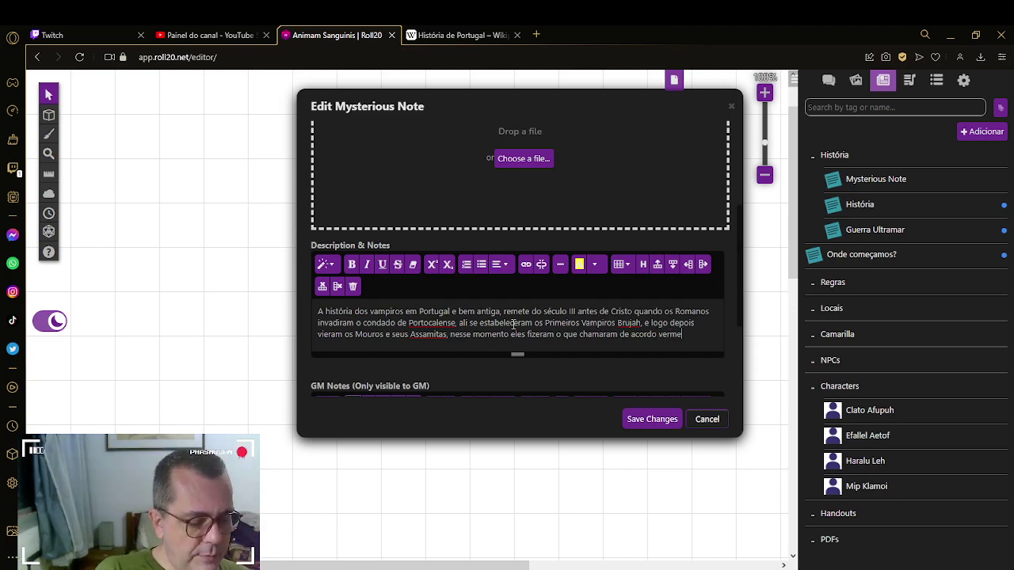
pyautogui.write('lho')
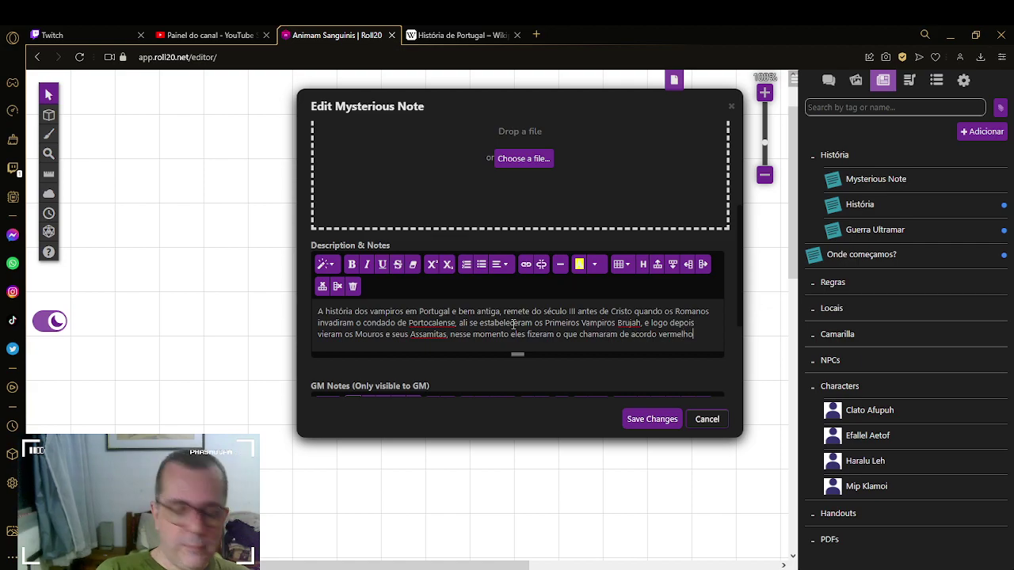
# Step: Explain the pact's name in the description by adding ", pois era a cor do sangue, eram tempos libertadores,"
pyautogui.write(', pois ')
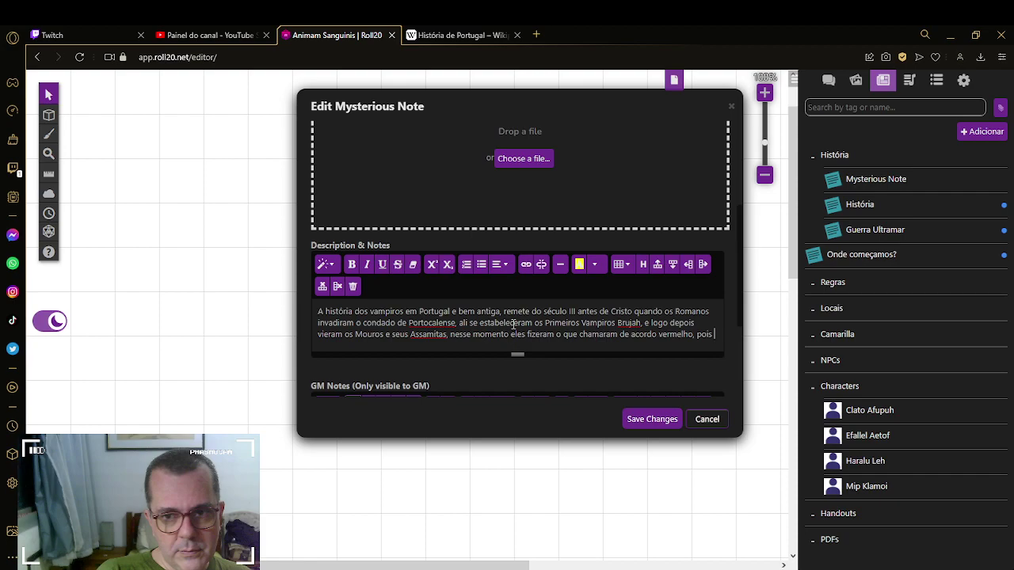
pyautogui.write('er')
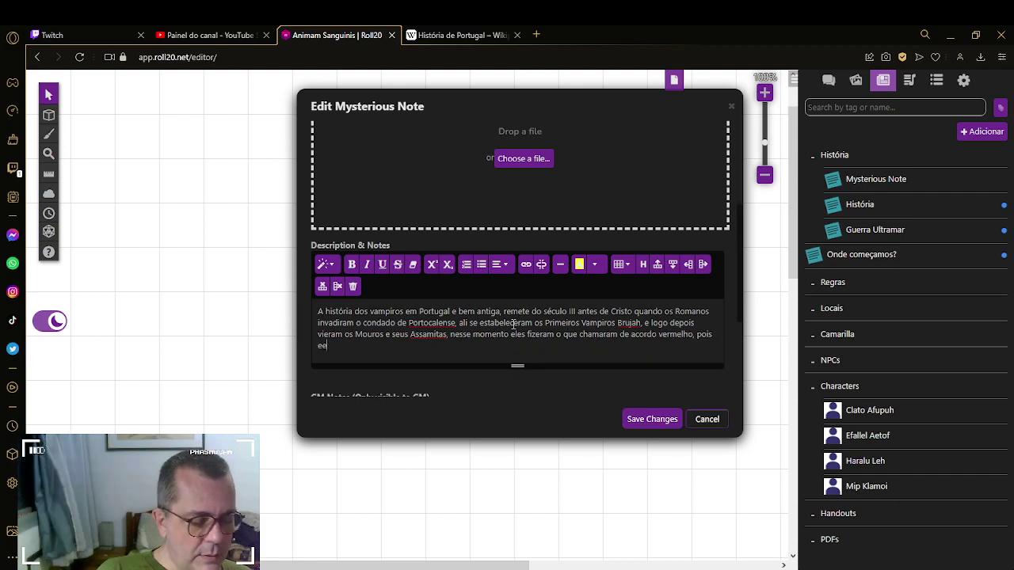
pyautogui.write('a a cor do s')
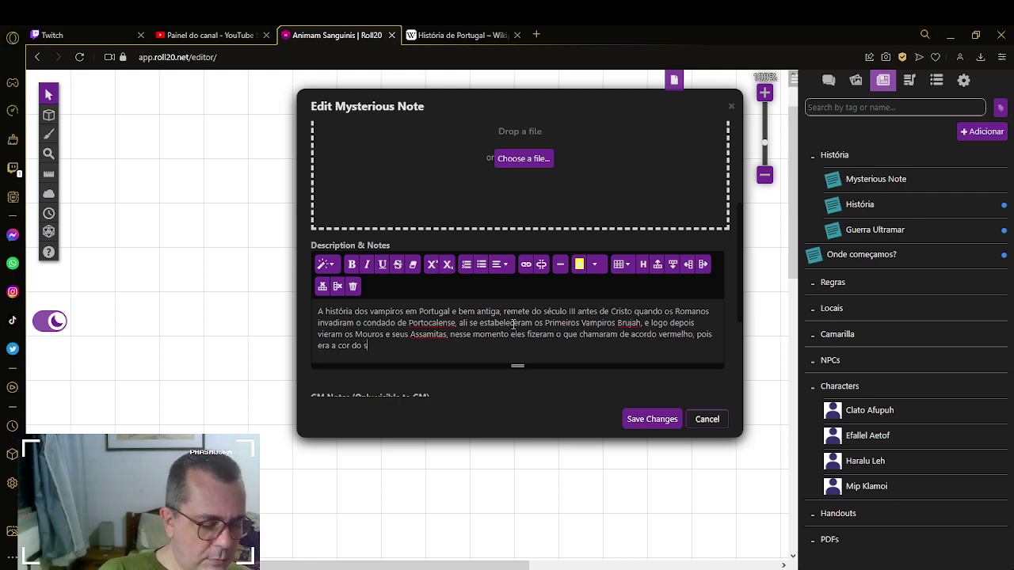
pyautogui.write('angue')
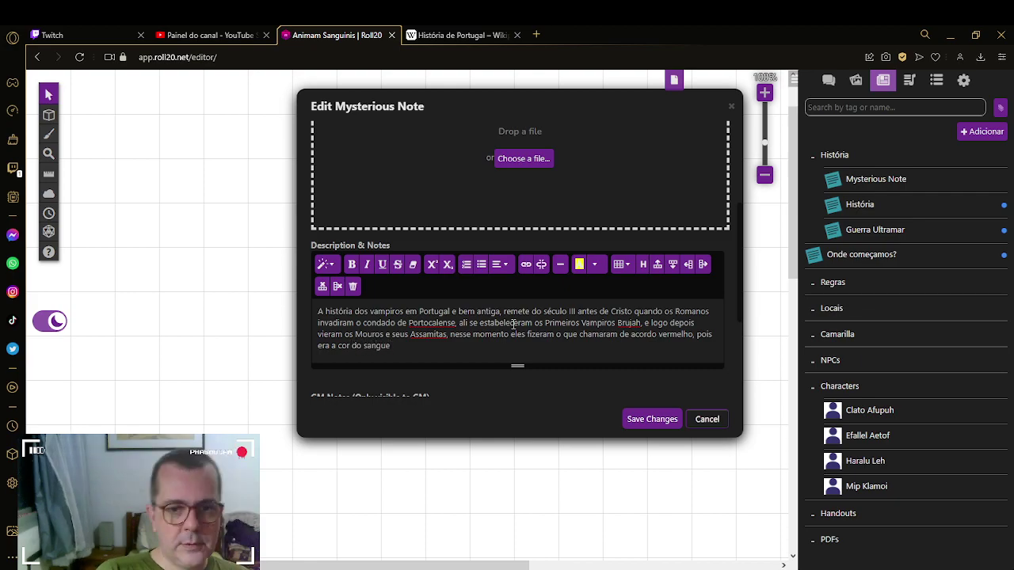
pyautogui.write('.')
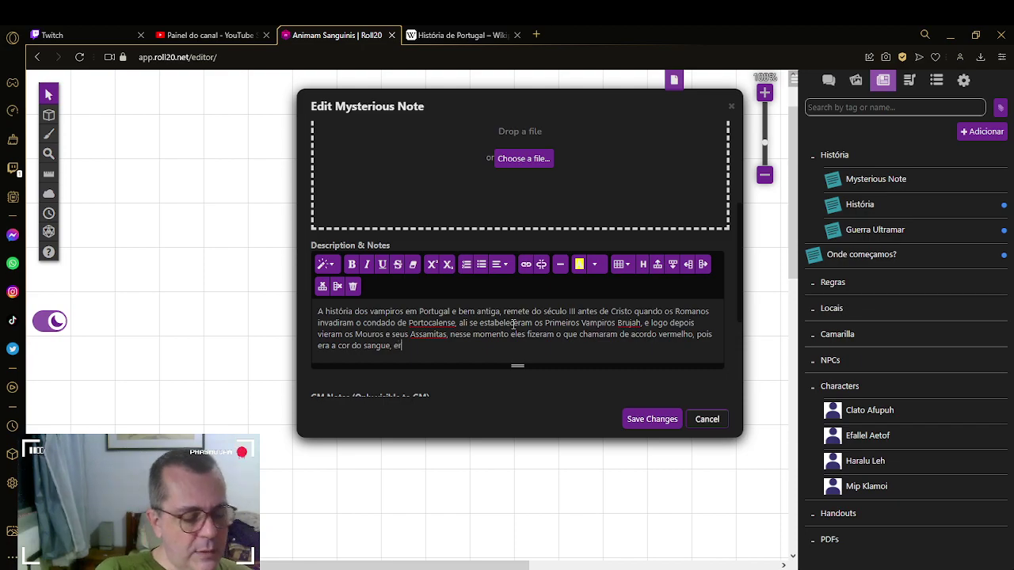
pyautogui.write('ram tempos ')
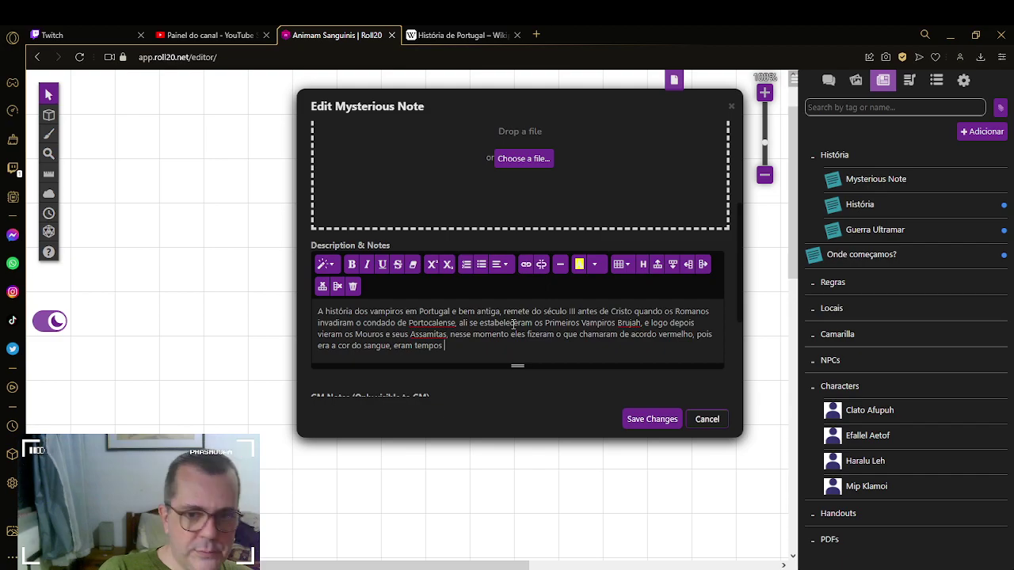
pyautogui.write('libertadores')
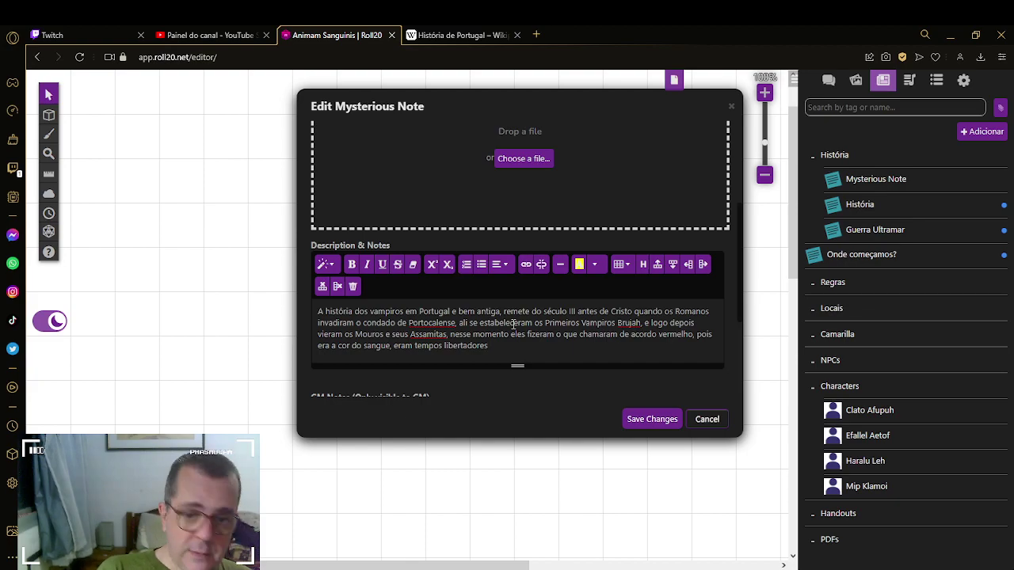
pyautogui.write(', ')
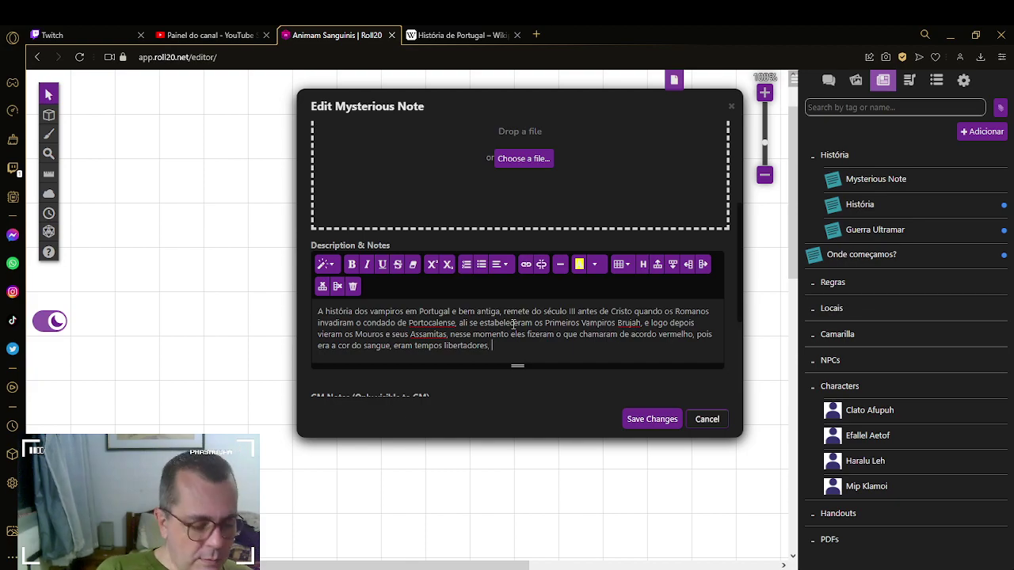
# Step: Describe the division of roles by adding "com os Brujha cuidando da cidade e os Mouros na segurança" to the description
pyautogui.write('com os Bru')
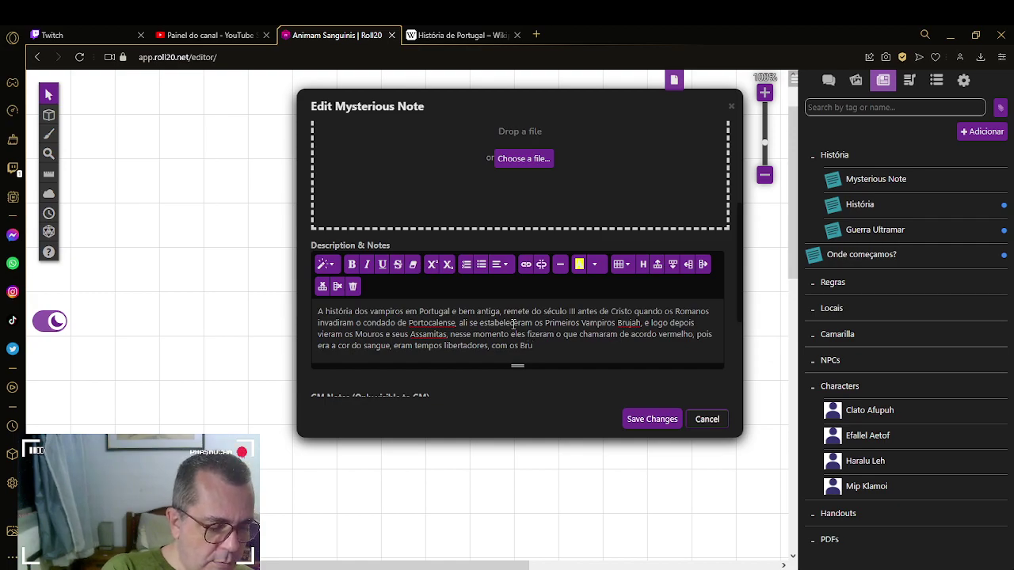
pyautogui.write('jha')
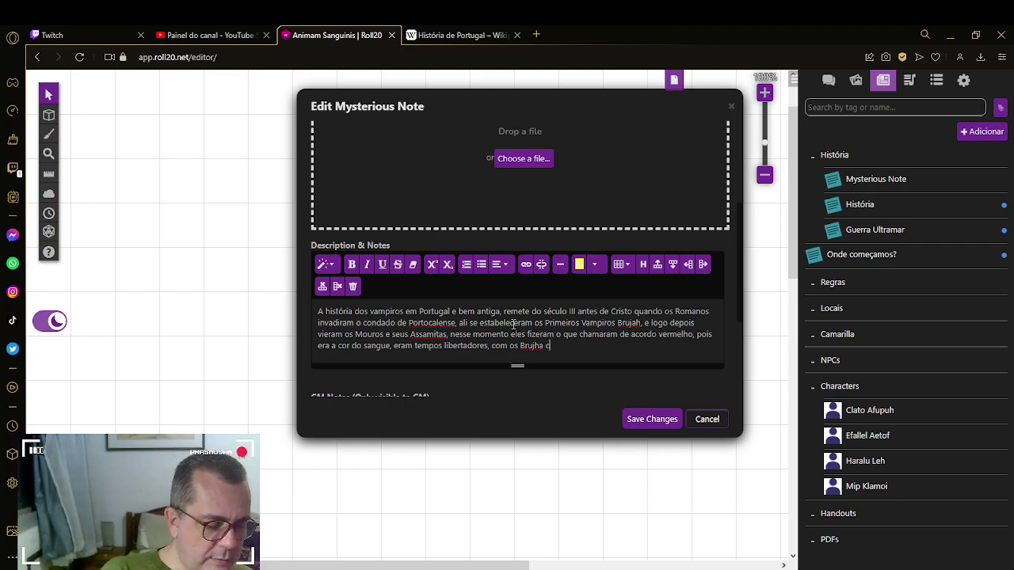
pyautogui.write('cuidando da cidade e')
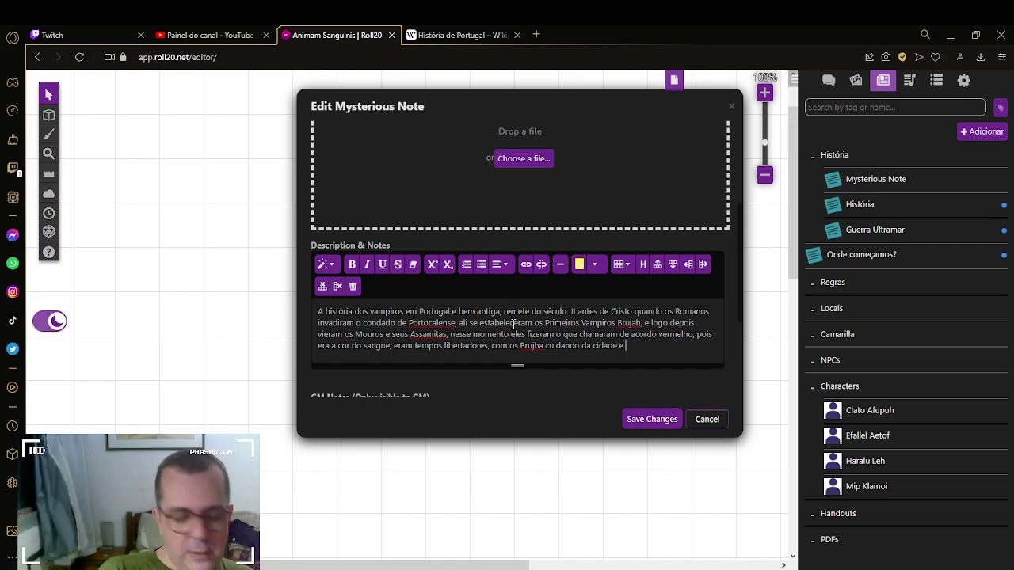
pyautogui.write(' os Mouros')
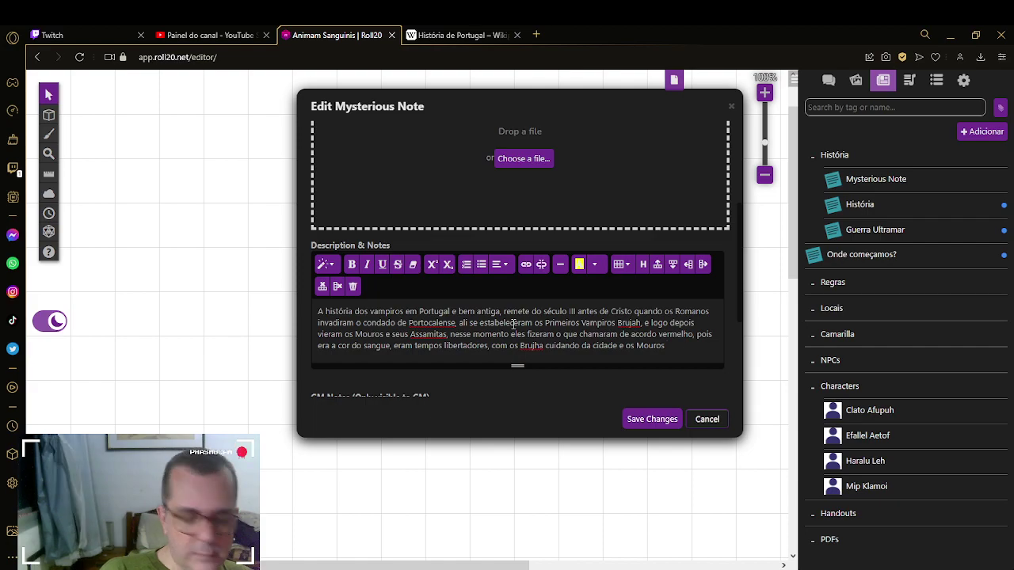
pyautogui.write(' na segurança')
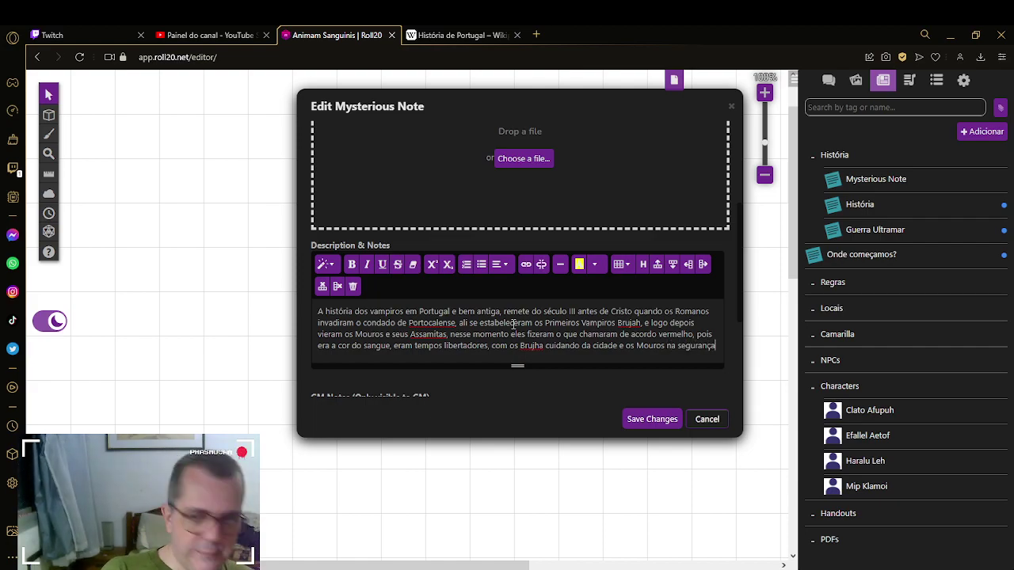
# Step: Continue the description after "segurança" with ", porém não durou muito e"
pyautogui.write(', po')
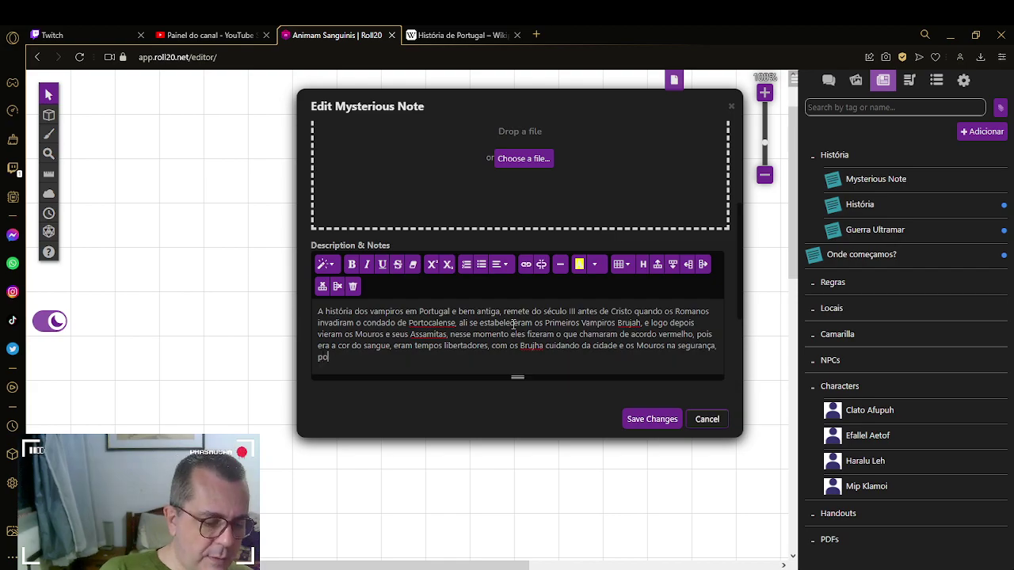
pyautogui.write('rém n')
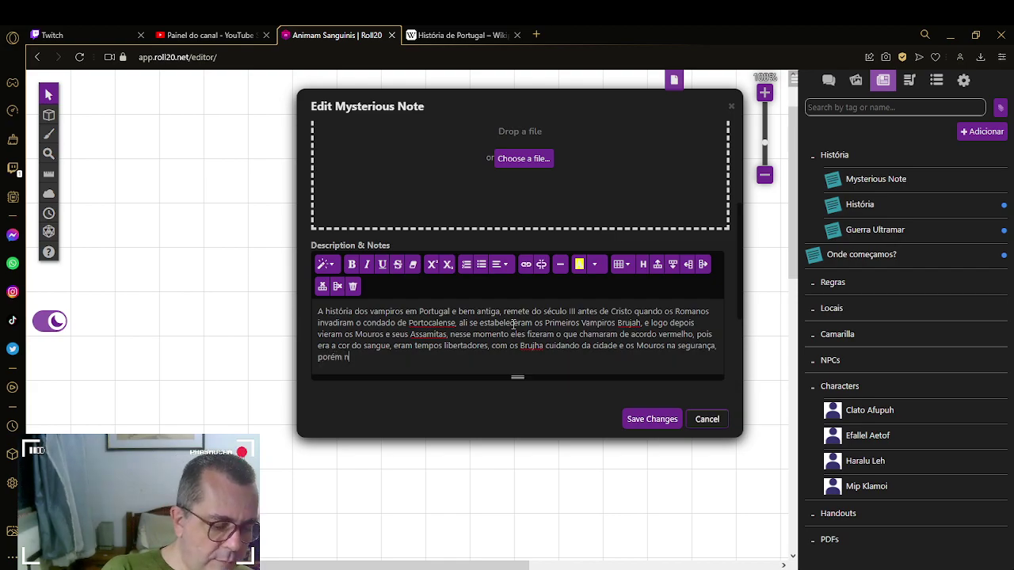
pyautogui.write('ão duro')
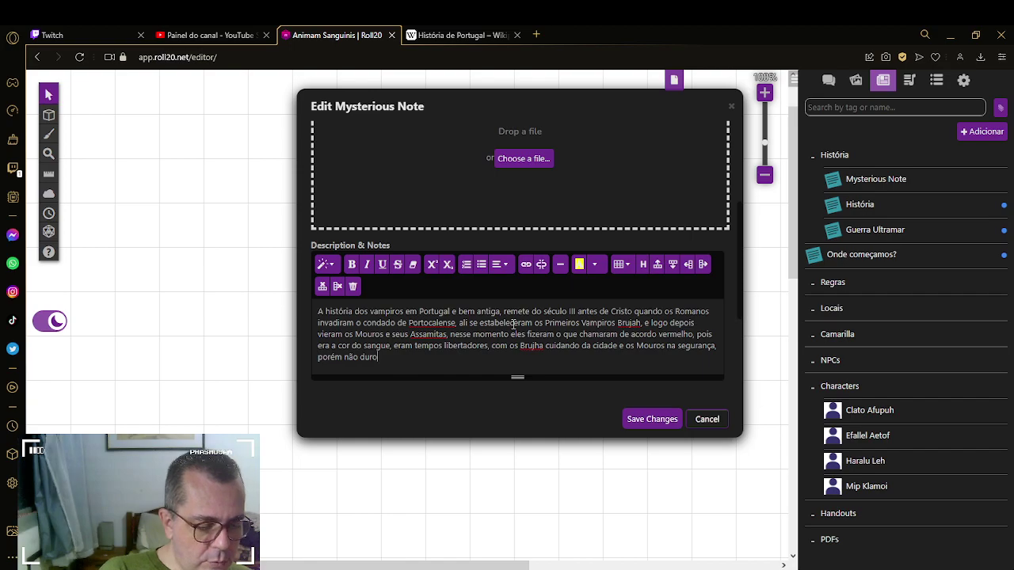
pyautogui.write('u muito e')
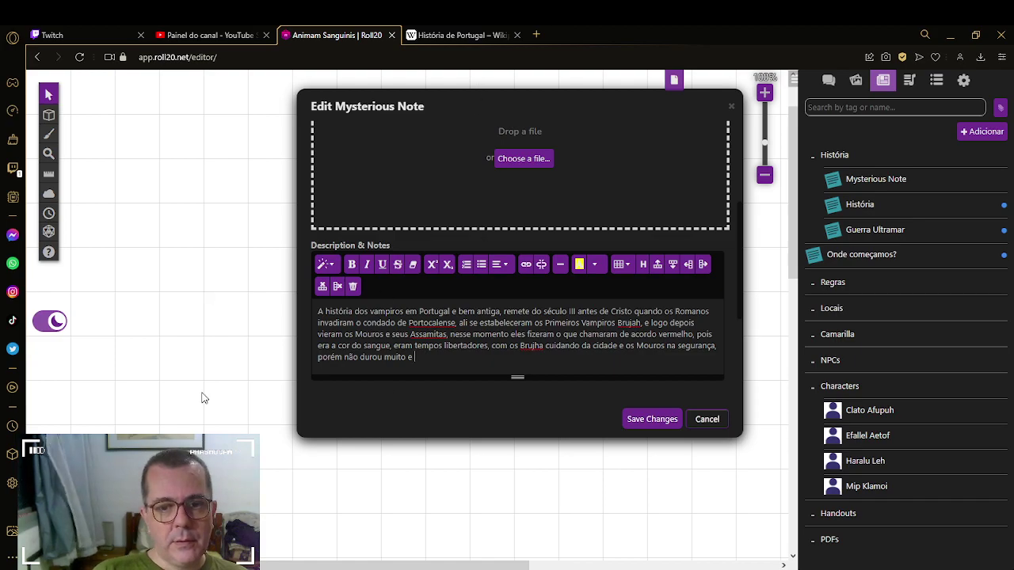
# Step: Continue the description after "porém não durou muito e" with "Carlos Frederico, um Ventrue da"
pyautogui.write('Carlos Frede')
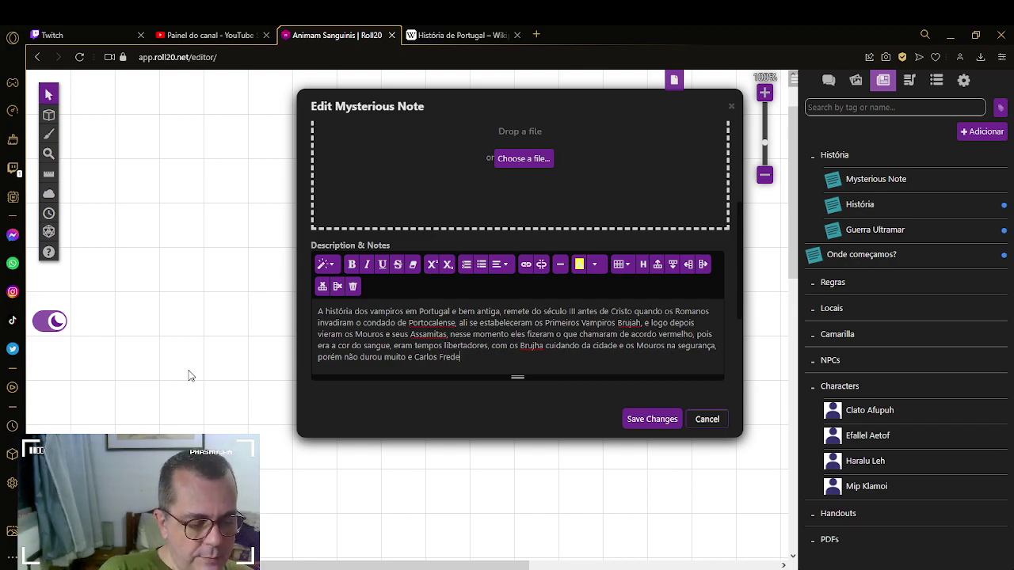
pyautogui.write('rico')
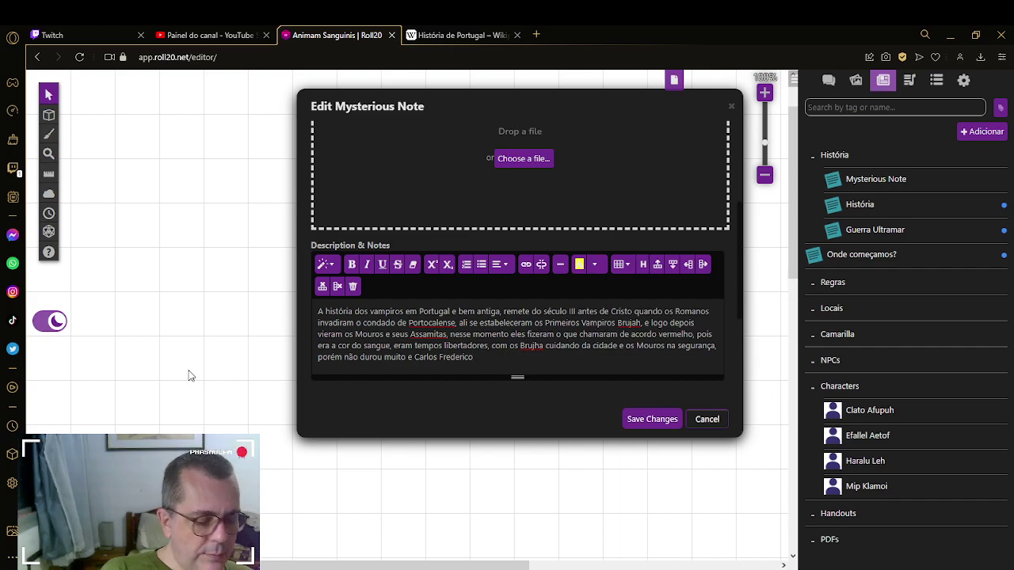
pyautogui.write(', um Ventr')
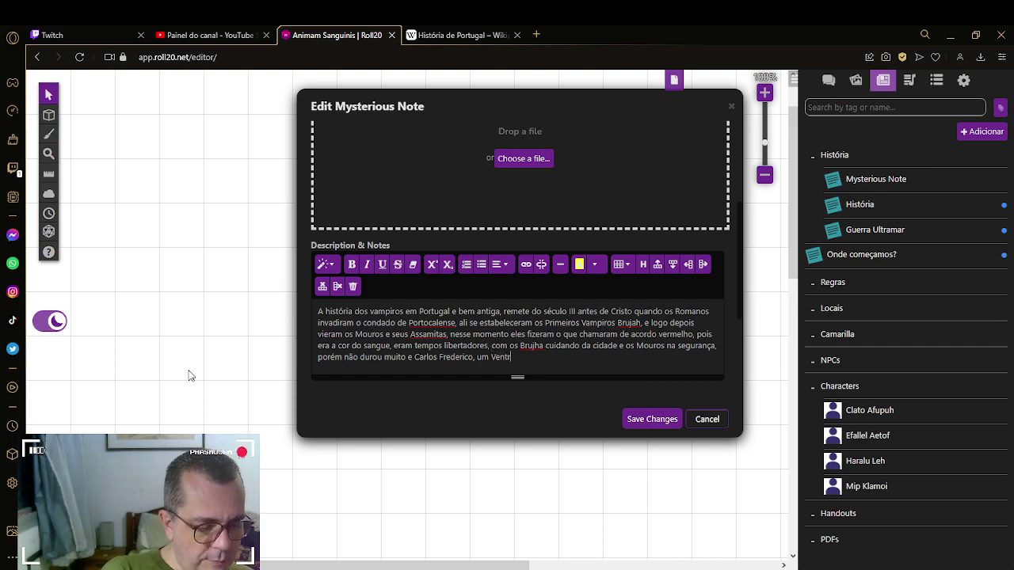
pyautogui.write('ue da')
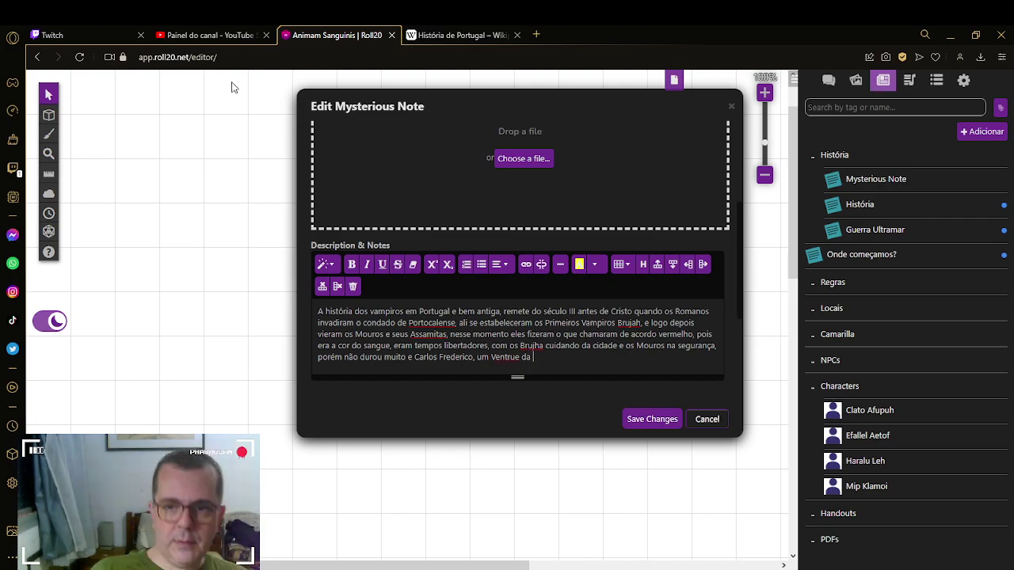
# Step: Insert "que lideraram por mais de 100 anos," after "Primeiros Vampiros Brujah," and "liderados por" after "Assamitas," in the description
pyautogui.click(453, 36)
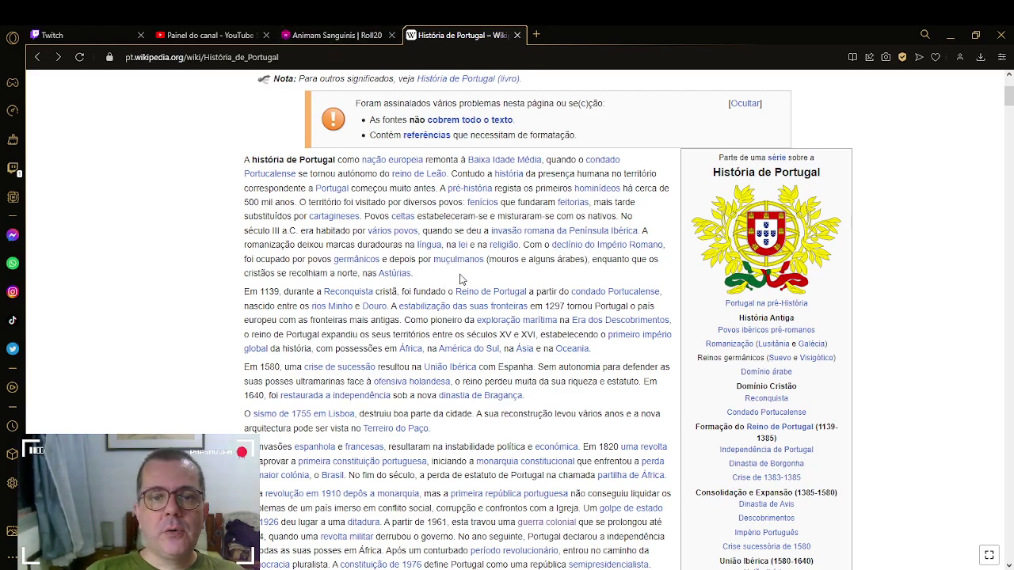
pyautogui.moveTo(375, 268)
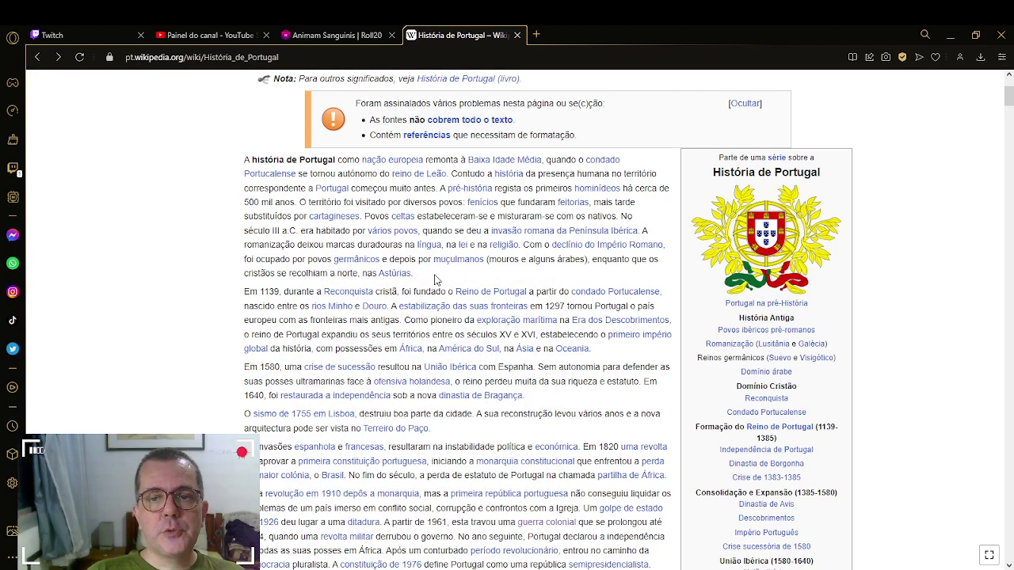
pyautogui.click(336, 35)
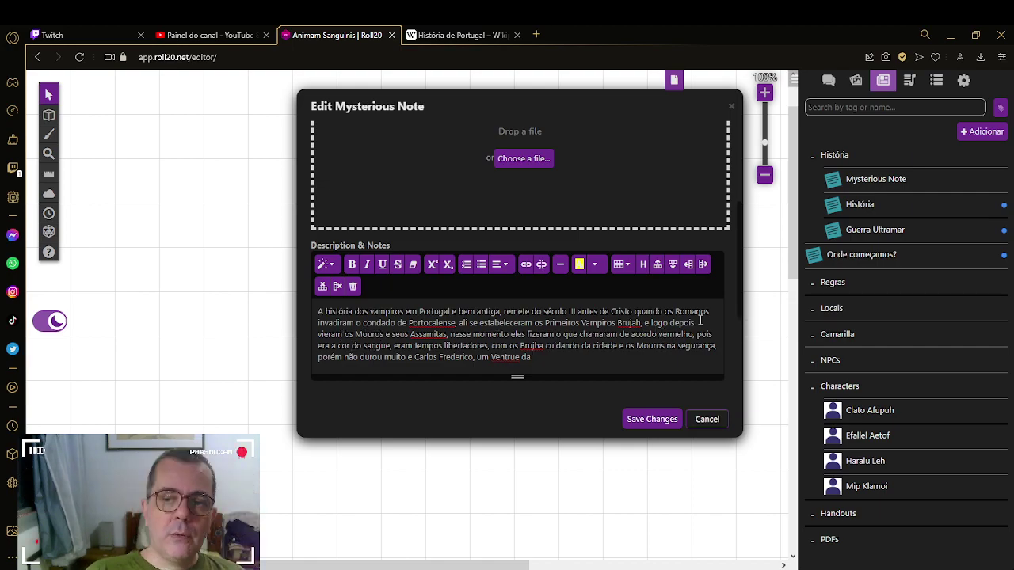
pyautogui.click(646, 323)
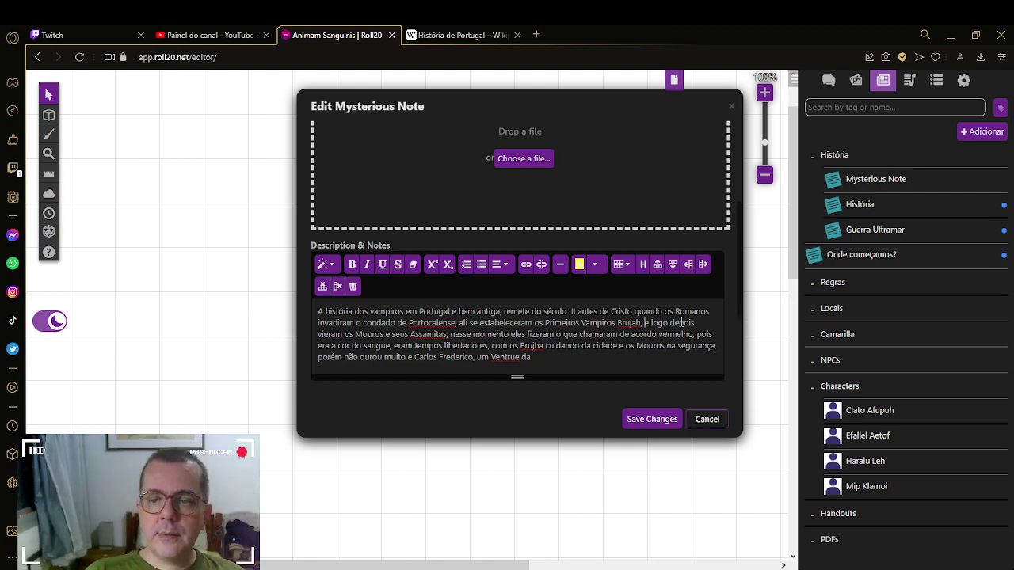
pyautogui.write('que elideram po')
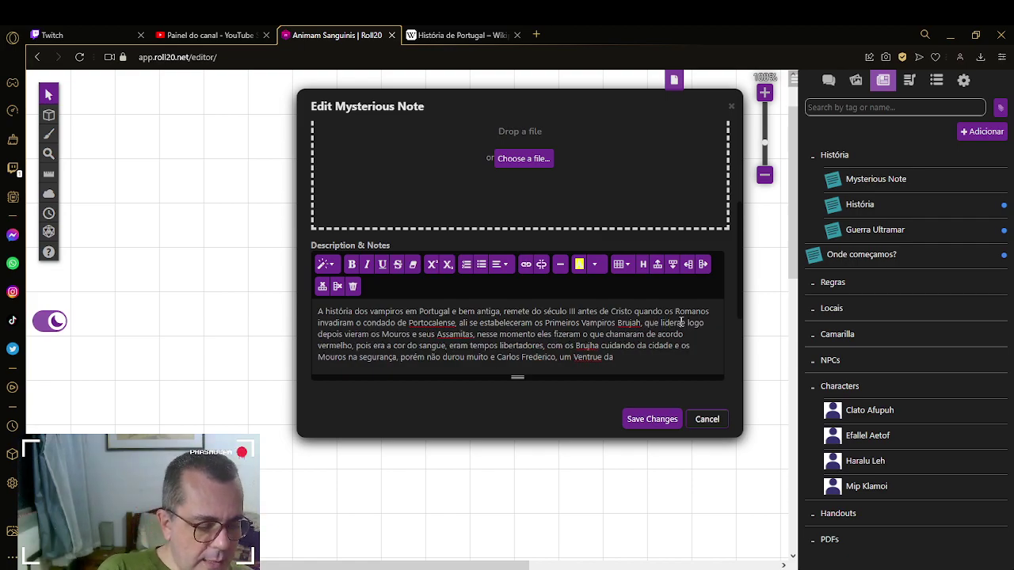
pyautogui.write('r me')
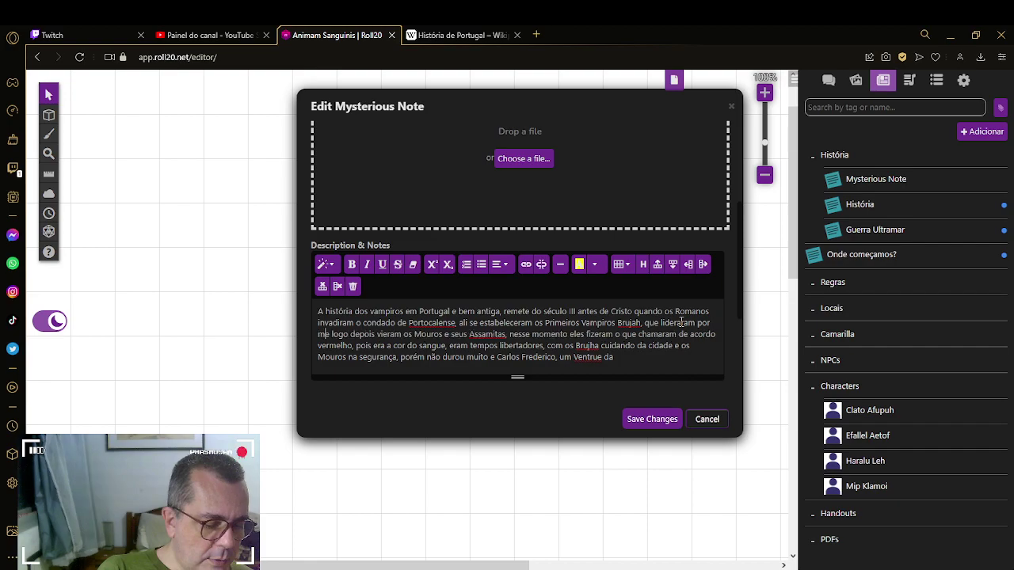
pyautogui.write('ais de ')
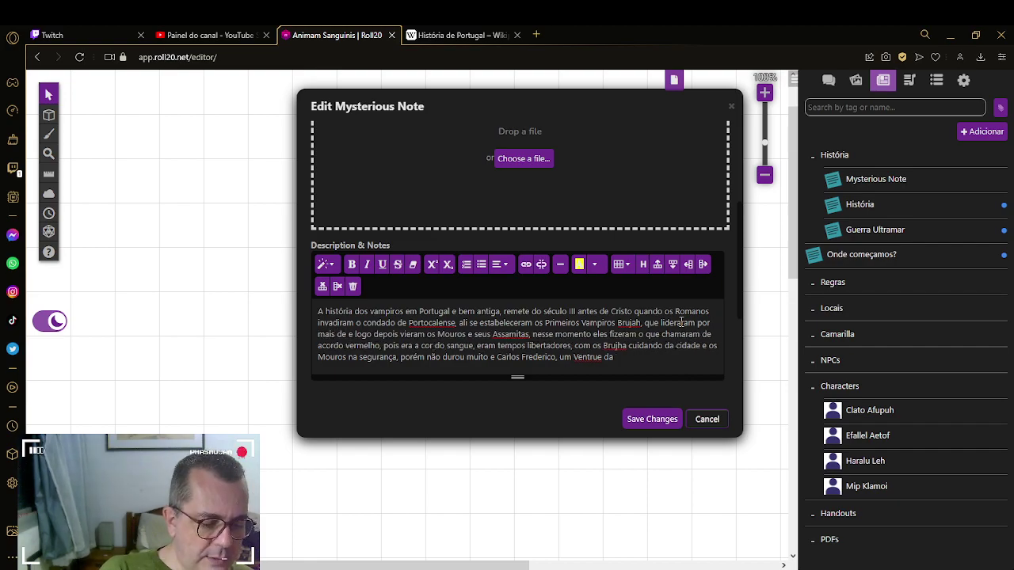
pyautogui.write('100 ans')
pyautogui.press('BackSpace')
pyautogui.write('os')
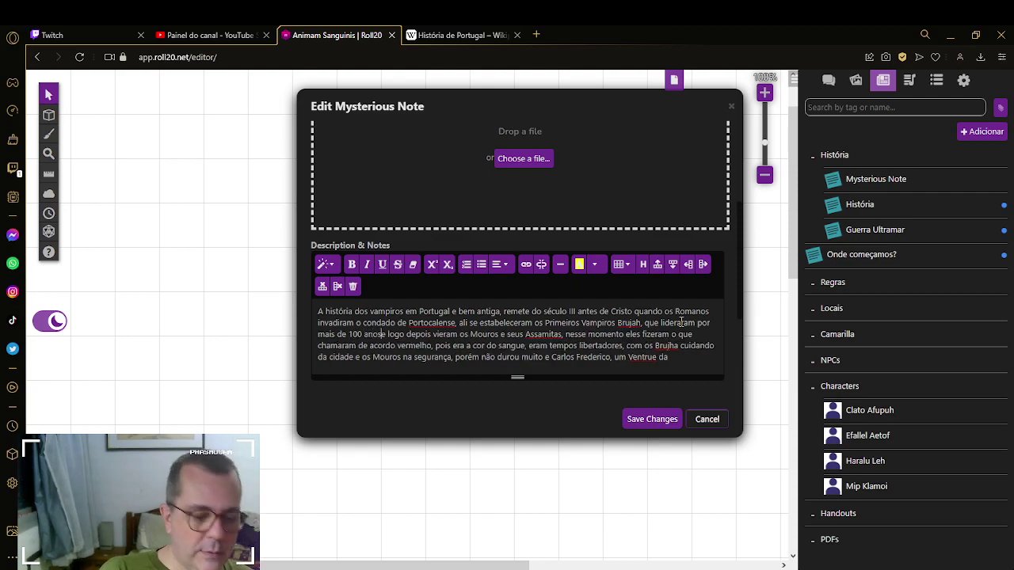
pyautogui.press('BackSpace')
pyautogui.write(', e')
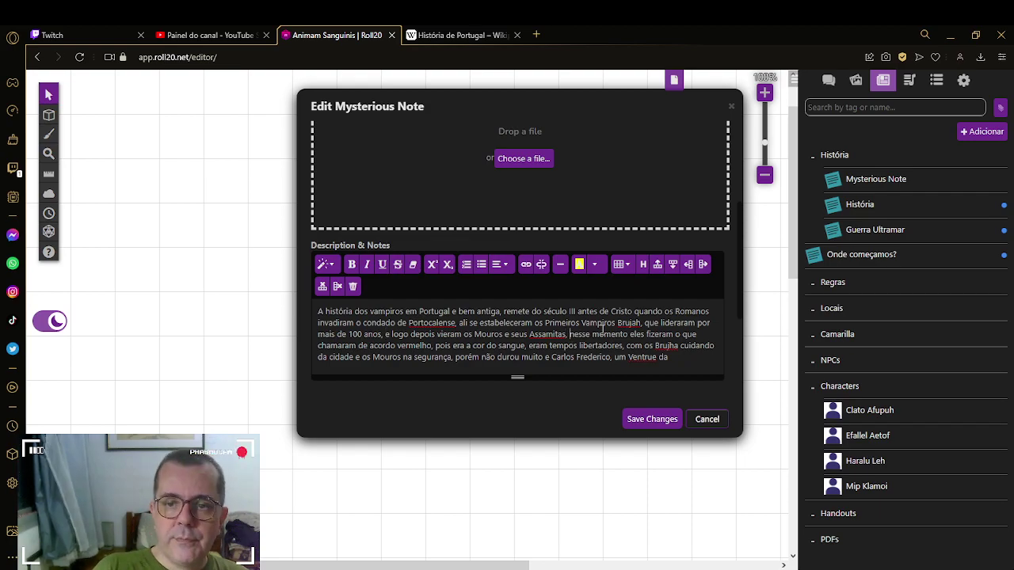
pyautogui.write('lideram')
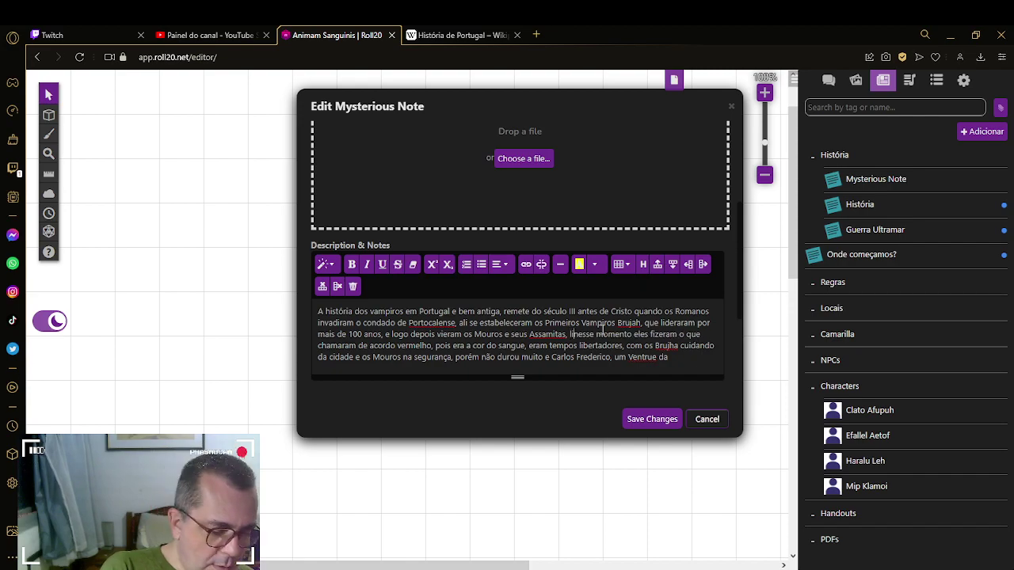
pyautogui.write('os por')
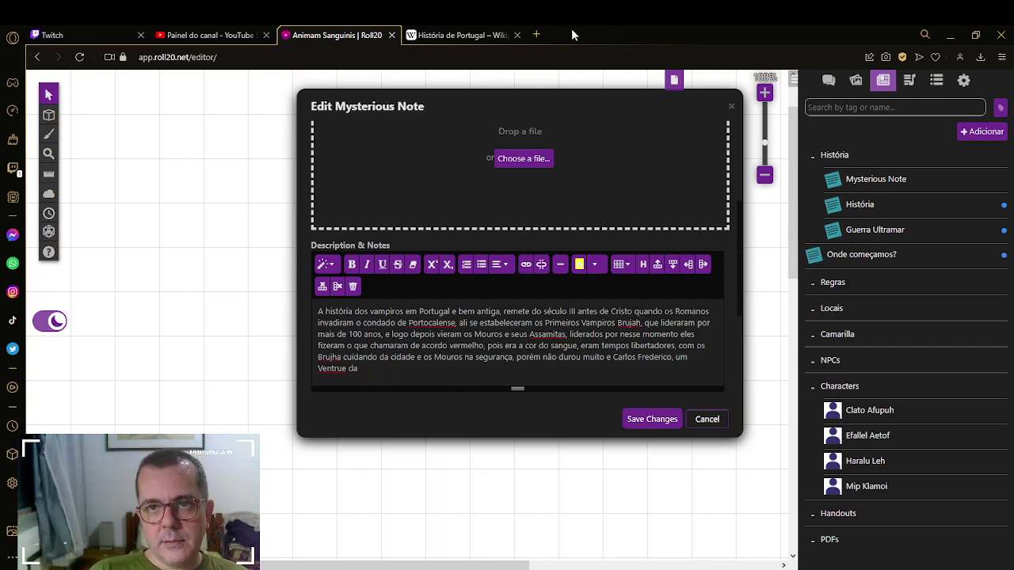
# Step: Search Google for "nomes alemães" in a new browser tab
pyautogui.click(536, 34)
pyautogui.click(480, 131)
pyautogui.write('nomes al')
pyautogui.write('e')
pyautogui.press('BackSpace')
pyautogui.write('alem')
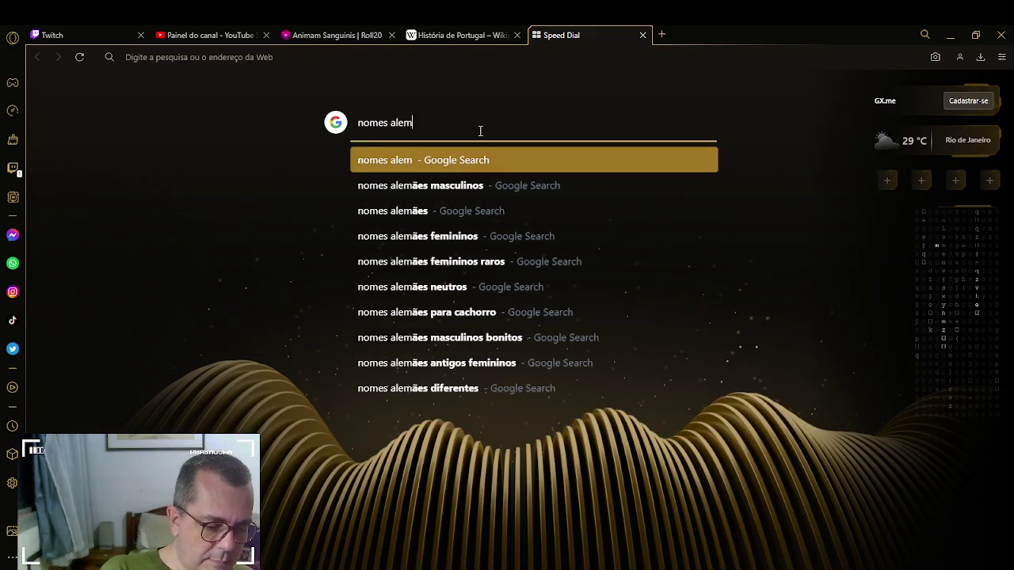
pyautogui.write('a~es')
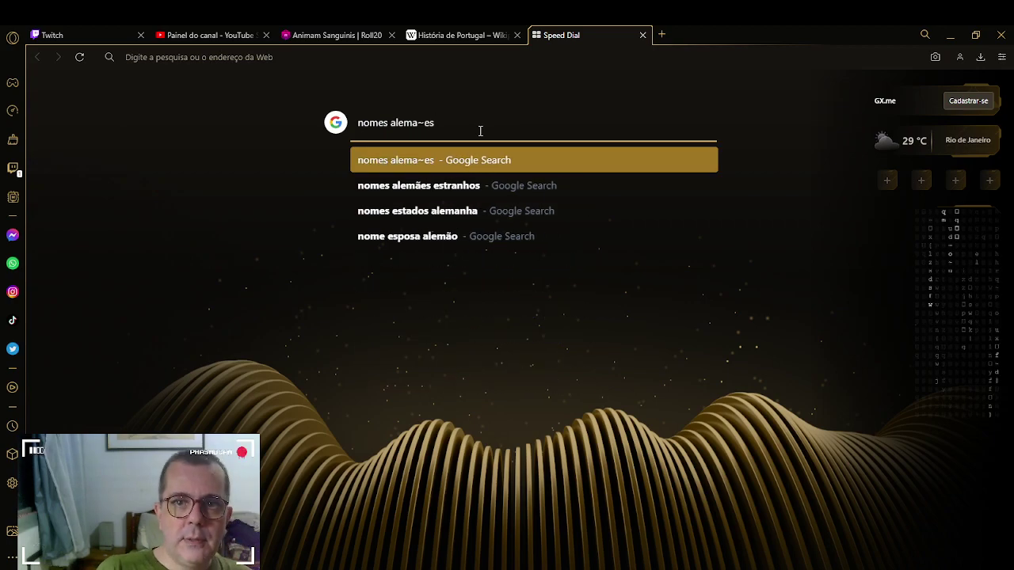
pyautogui.press('BackSpace')
pyautogui.press('BackSpace')
pyautogui.press('BackSpace')
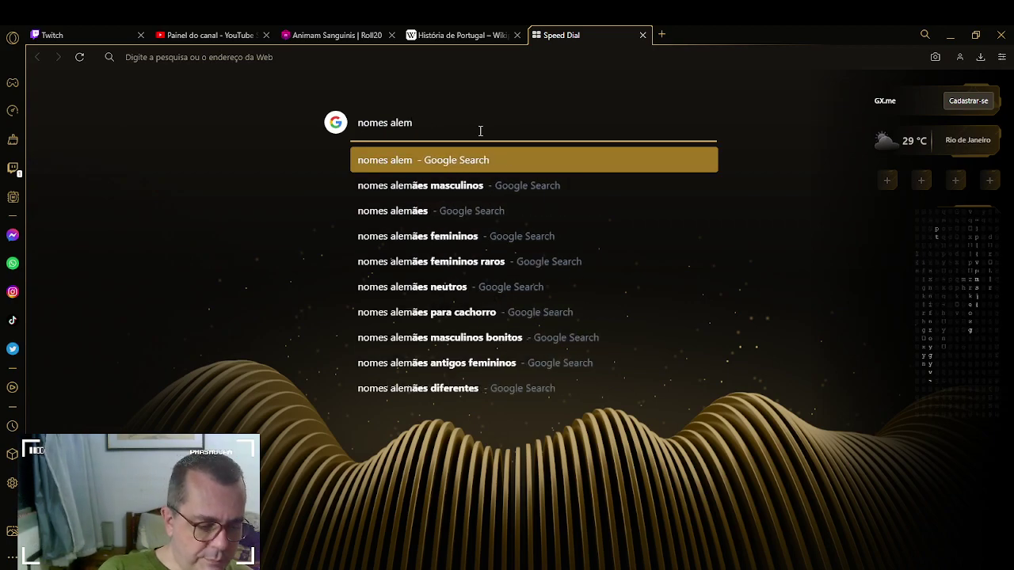
pyautogui.write('ães')
pyautogui.press('Return')
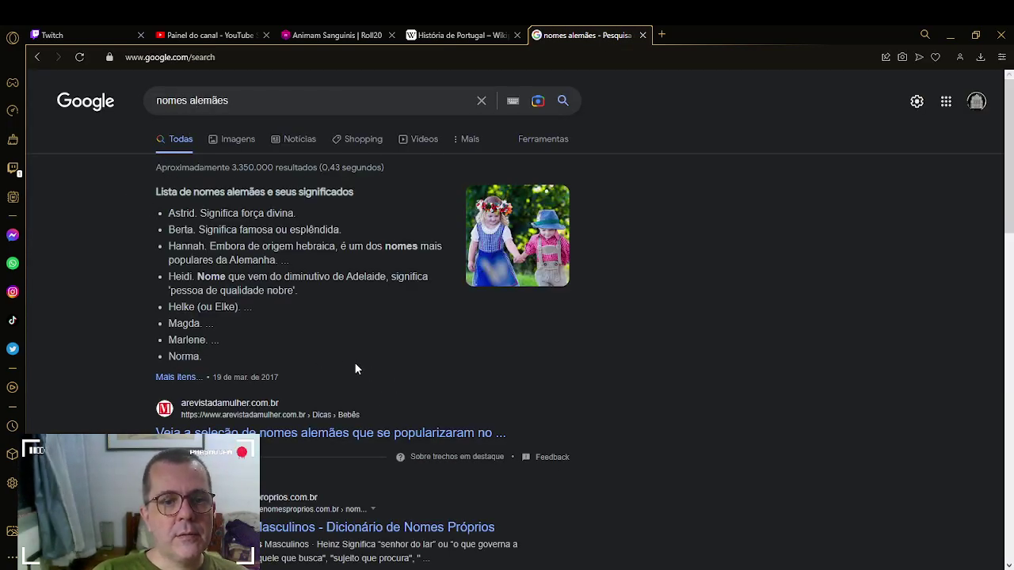
# Step: Consult the boys' names in the A Revista da Mulher article and add "Herman" after "liderados por" in the Roll20 description
pyautogui.click(382, 430)
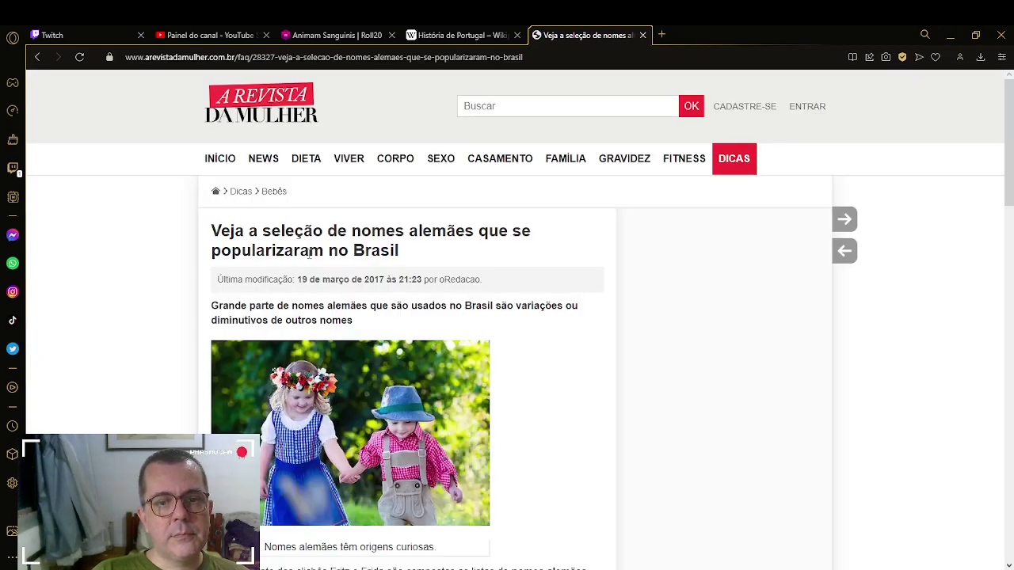
pyautogui.scroll(-10, 211, 351)
pyautogui.scroll(-5, 179, 404)
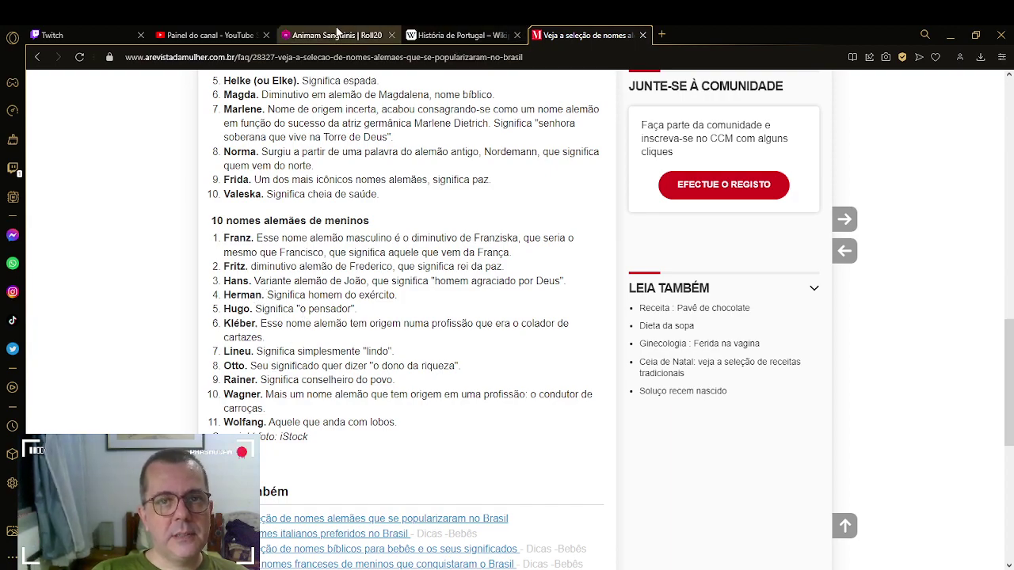
pyautogui.click(301, 39)
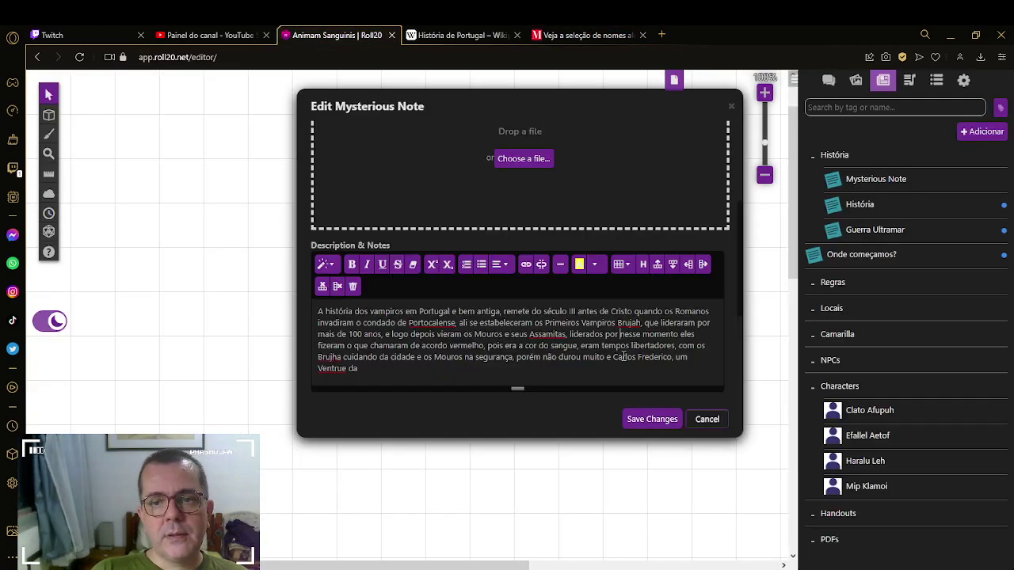
pyautogui.write('Herman')
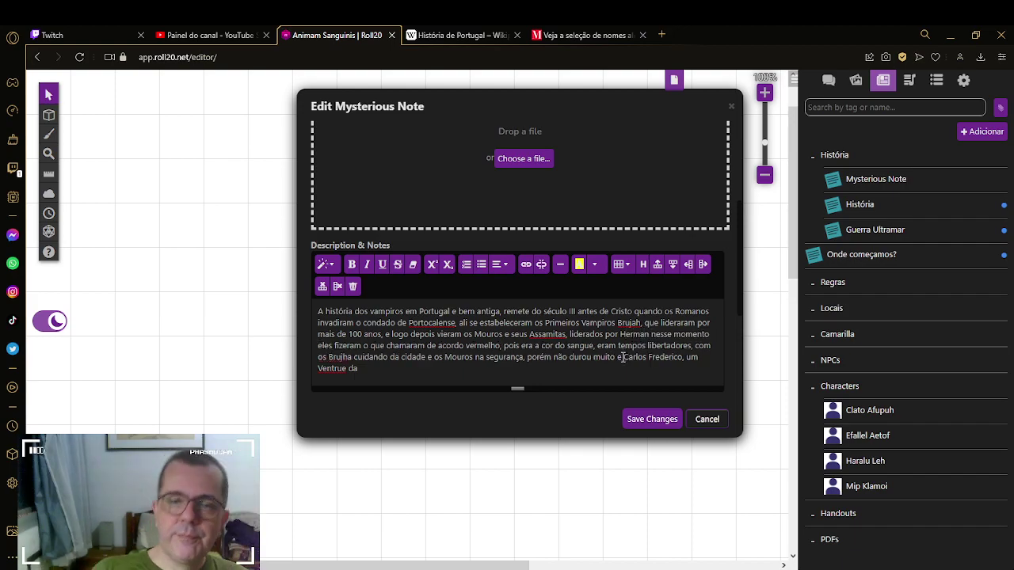
# Step: Go back to the German names search and change the query to "sobrenomes alemães"
pyautogui.click(602, 35)
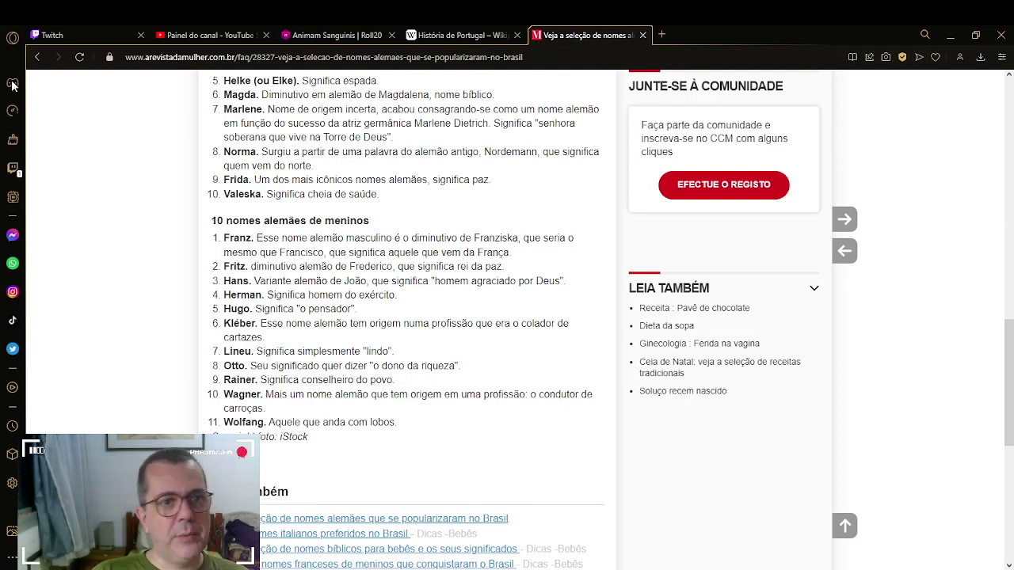
pyautogui.click(36, 59)
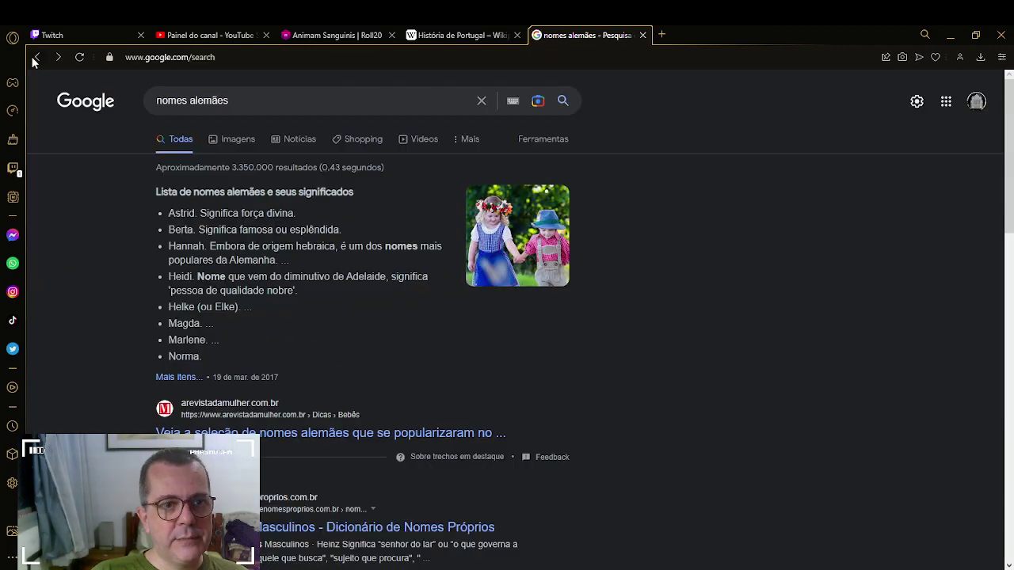
pyautogui.click(158, 100)
pyautogui.write('sobre')
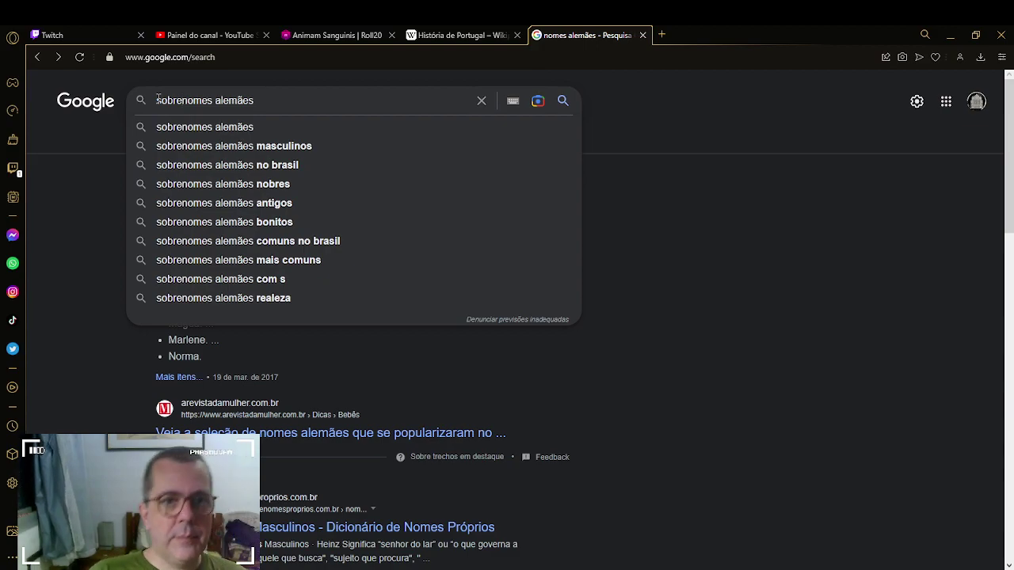
pyautogui.click(267, 104)
pyautogui.press('Return')
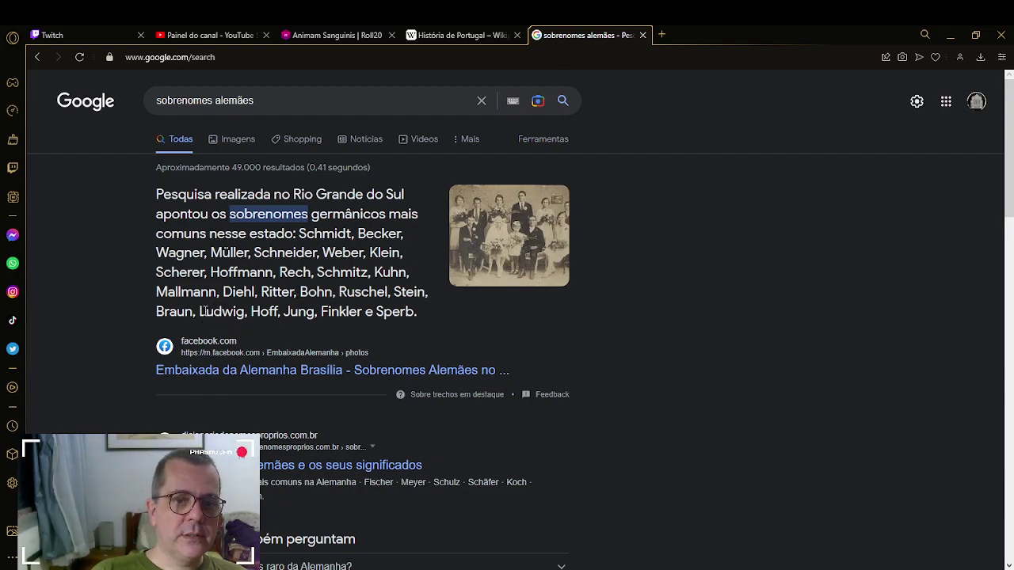
# Step: Pick a surname from the search results and add it as "Ludwing" after "Herman" in the Roll20 description
pyautogui.moveTo(200, 312); pyautogui.dragTo(246, 311)
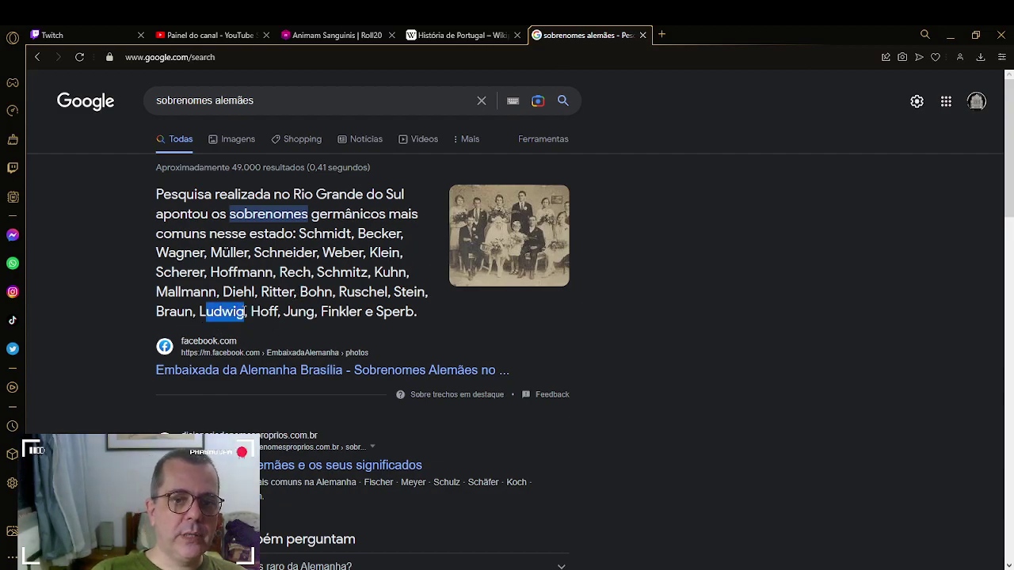
pyautogui.click(342, 36)
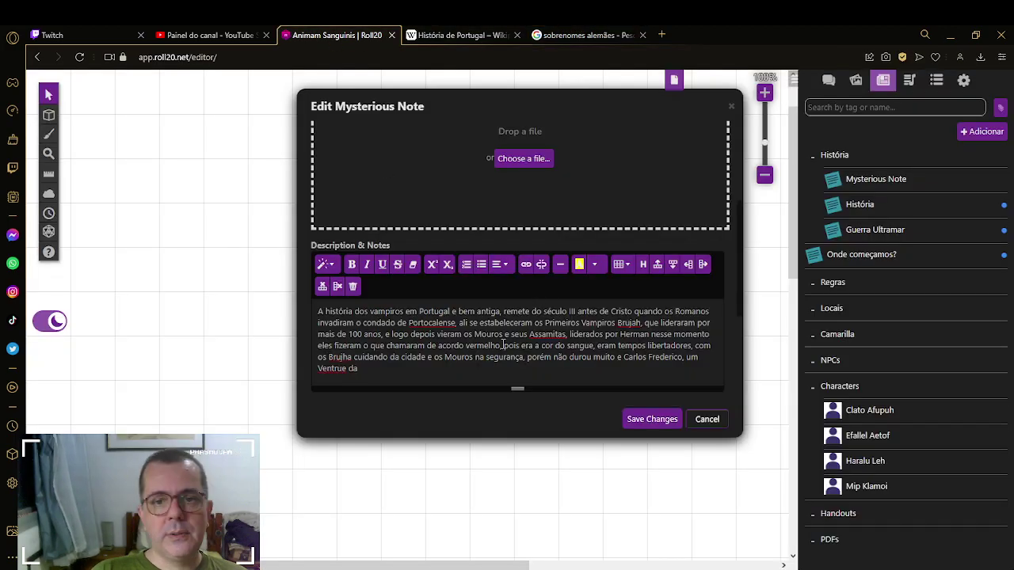
pyautogui.write('Lud')
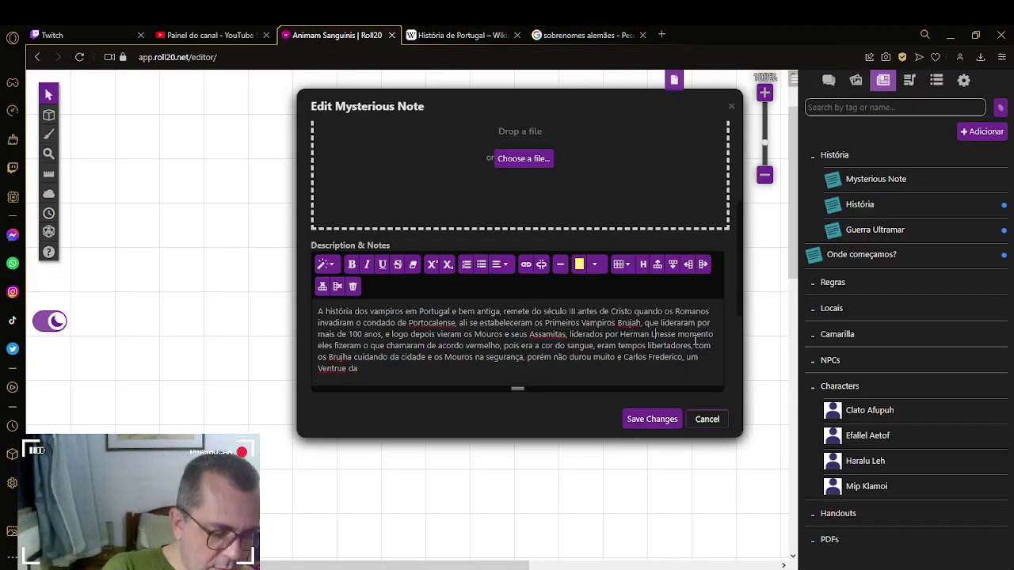
pyautogui.write('ing')
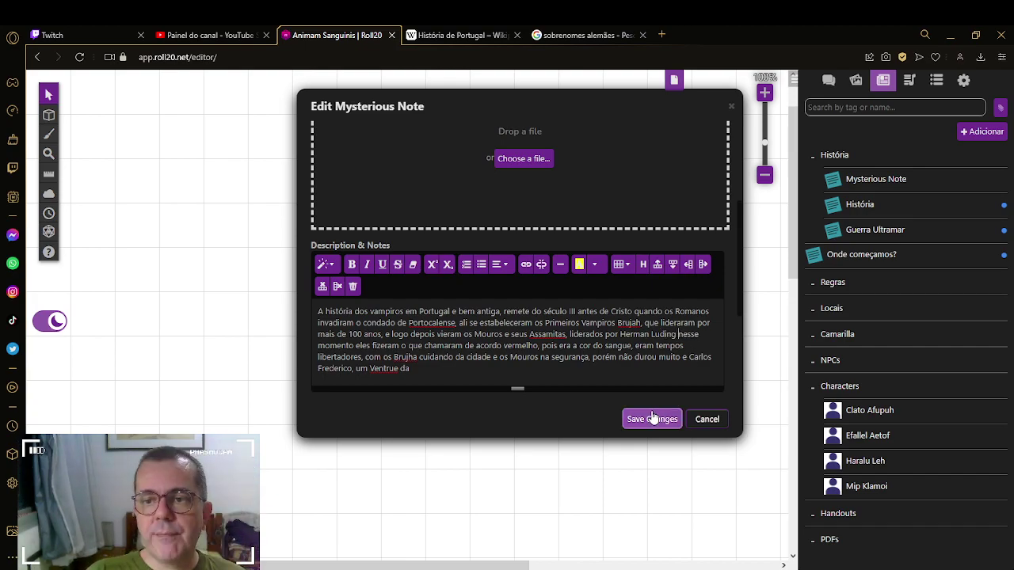
pyautogui.click(557, 39)
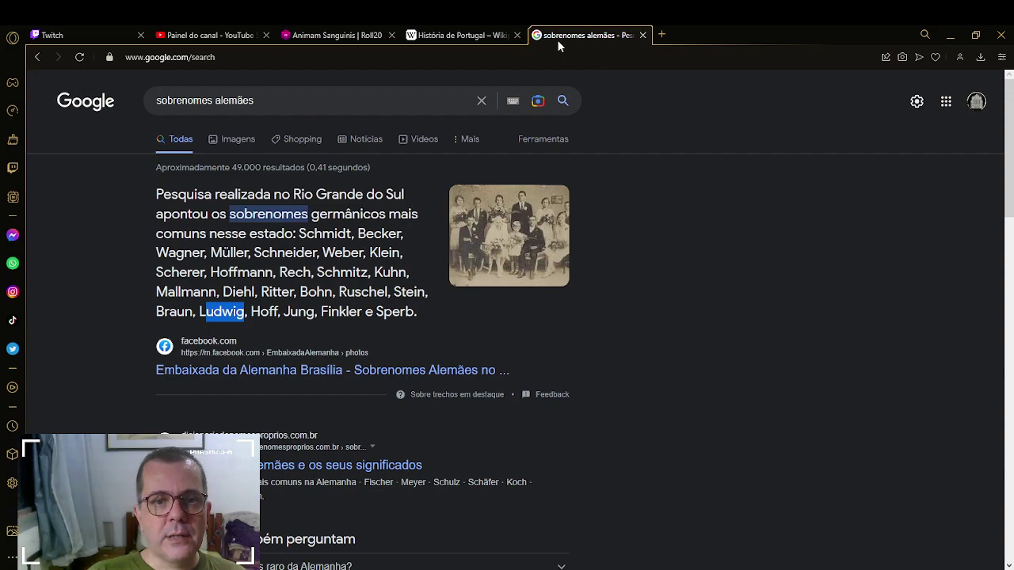
pyautogui.click(338, 35)
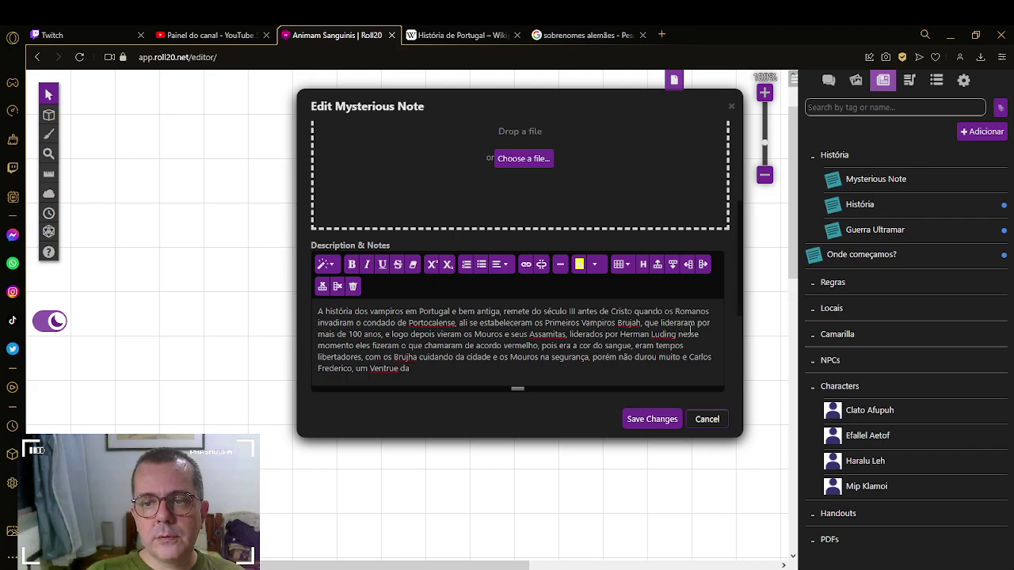
pyautogui.write('w')
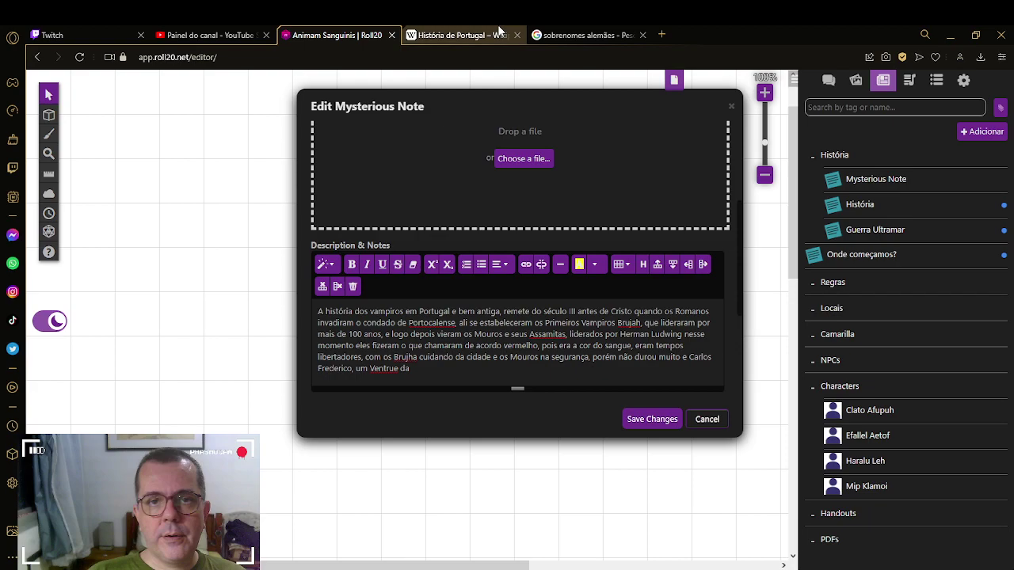
# Step: Recheck the German surnames in the search results and add "um Ventrue antigo," after "Herman Ludwig" in the Roll20 description
pyautogui.click(577, 37)
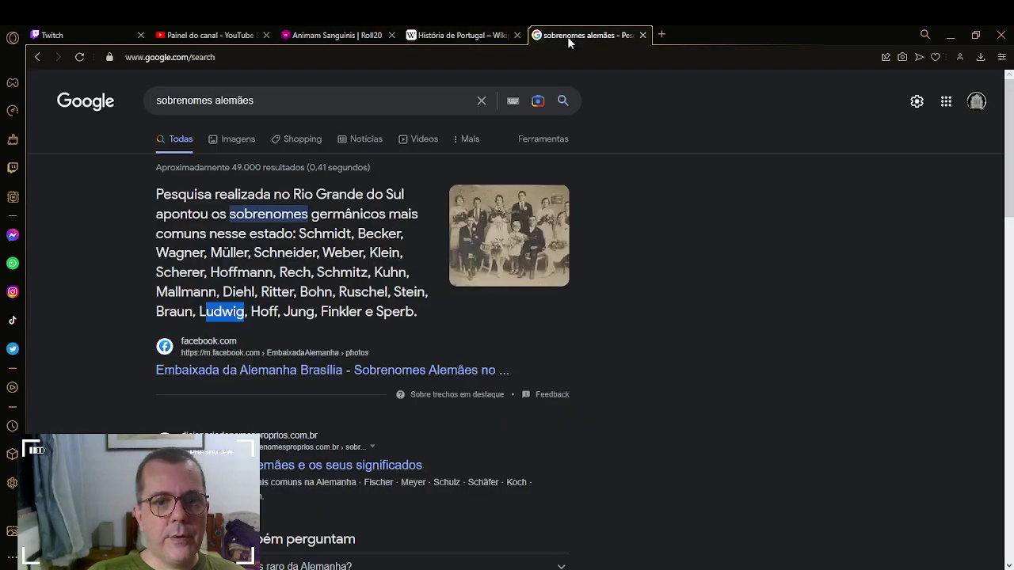
pyautogui.click(333, 34)
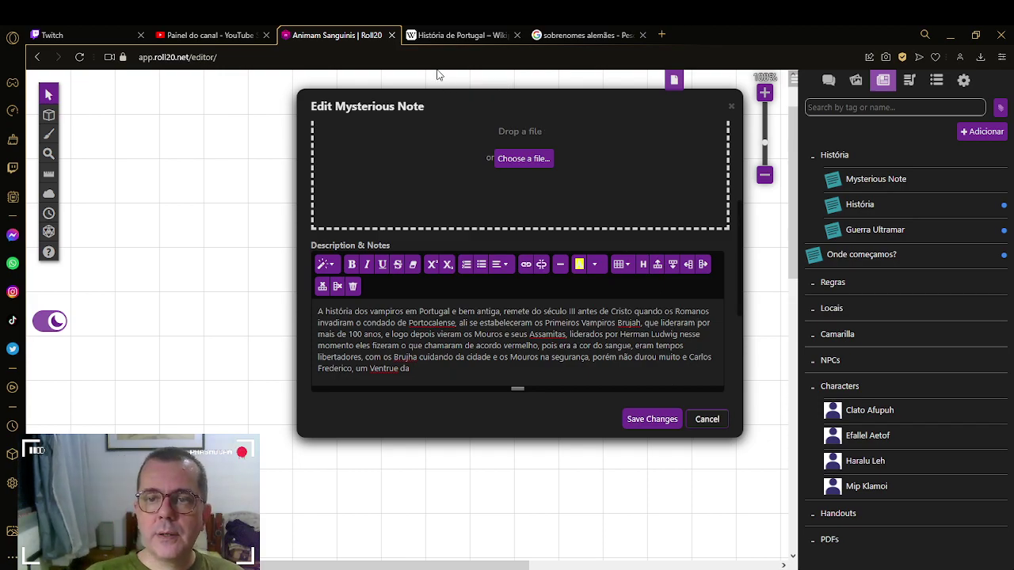
pyautogui.click(579, 38)
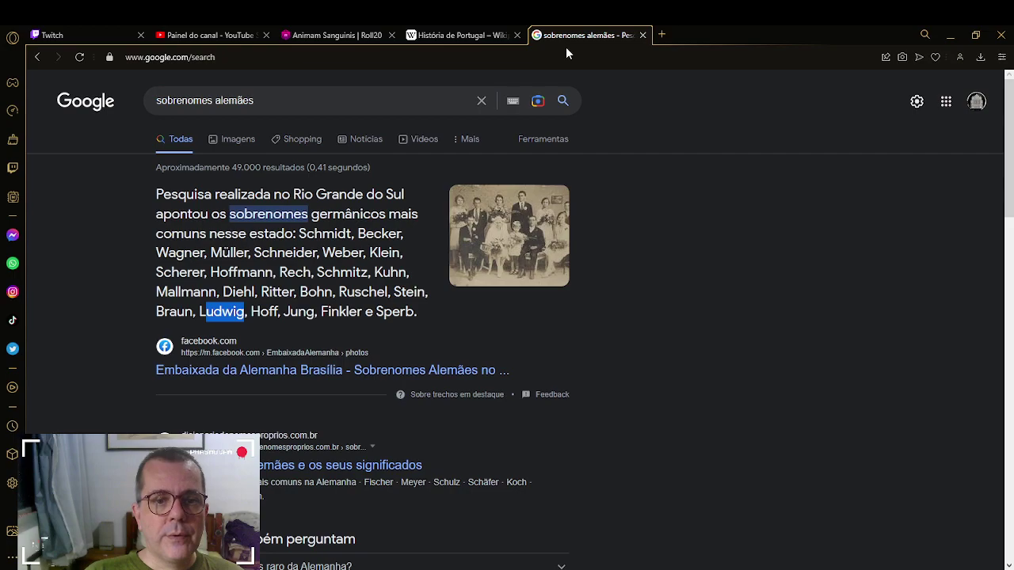
pyautogui.click(328, 37)
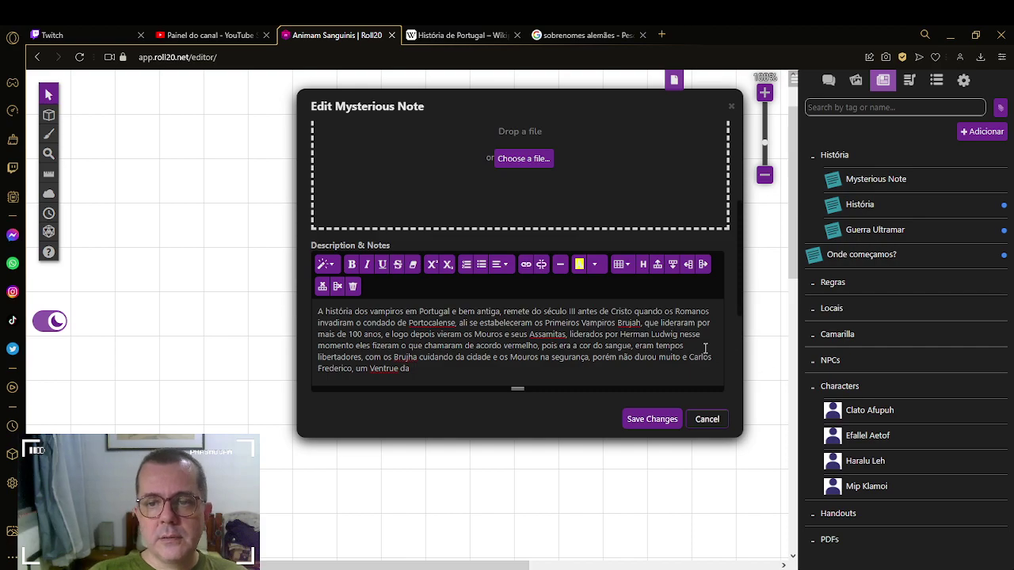
pyautogui.press('Right')
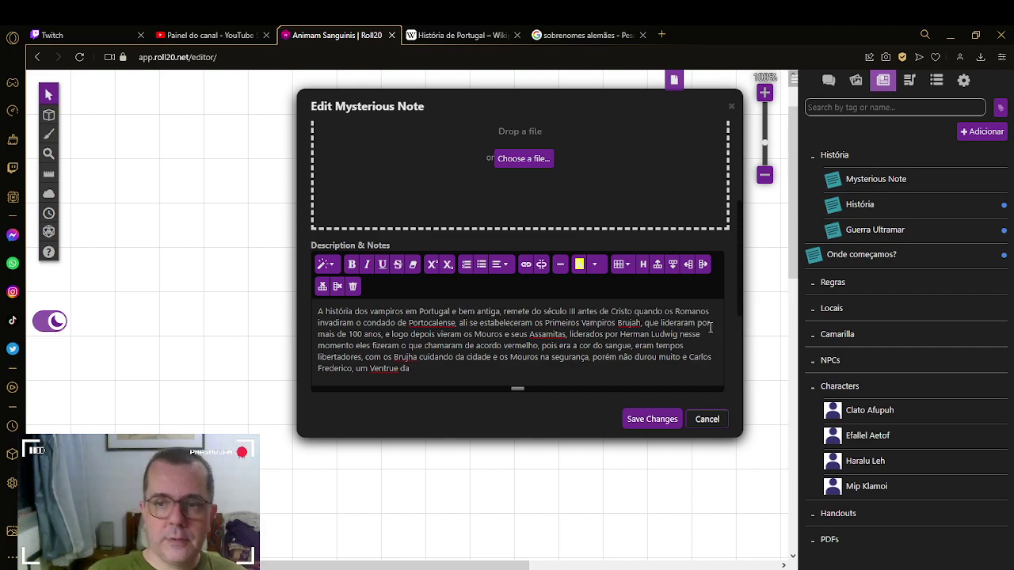
pyautogui.write('um Ventrue')
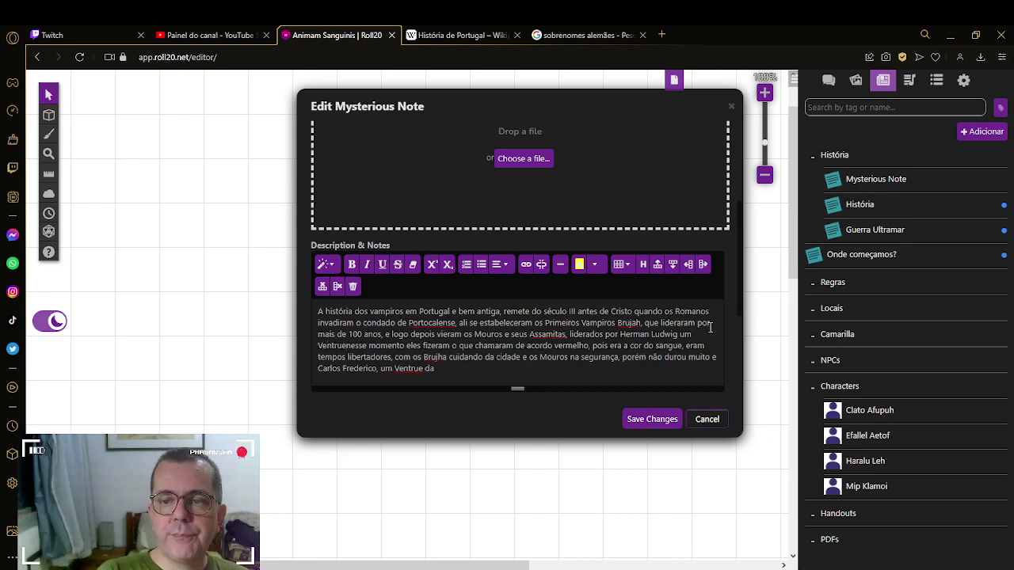
pyautogui.write(' an')
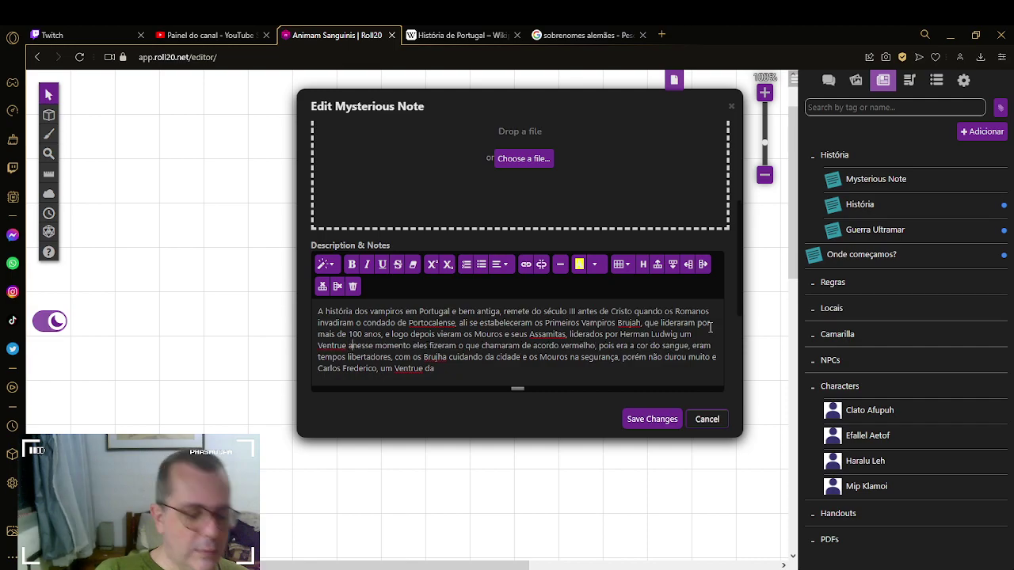
pyautogui.write('tigo')
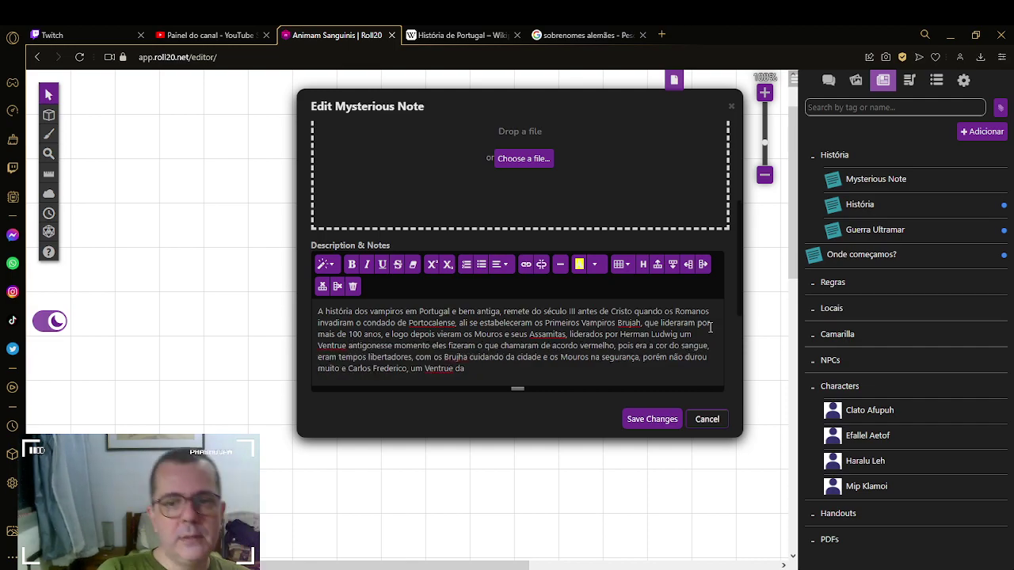
pyautogui.write(',')
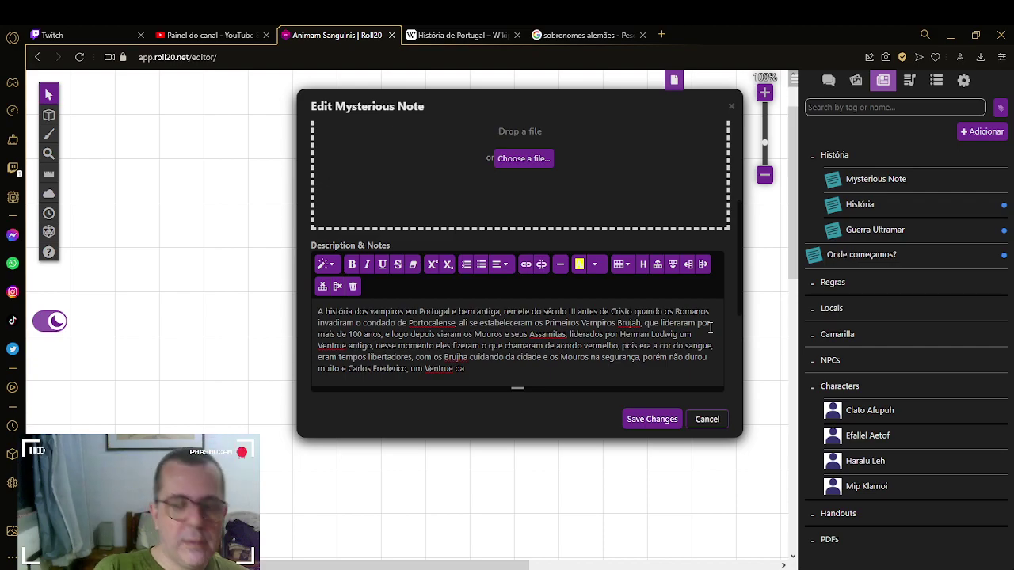
# Step: Extend the Ventrue leader's description after "antigo" with "e bem rico,"
pyautogui.press('BackSpace')
pyautogui.press('BackSpace')
pyautogui.write('e ')
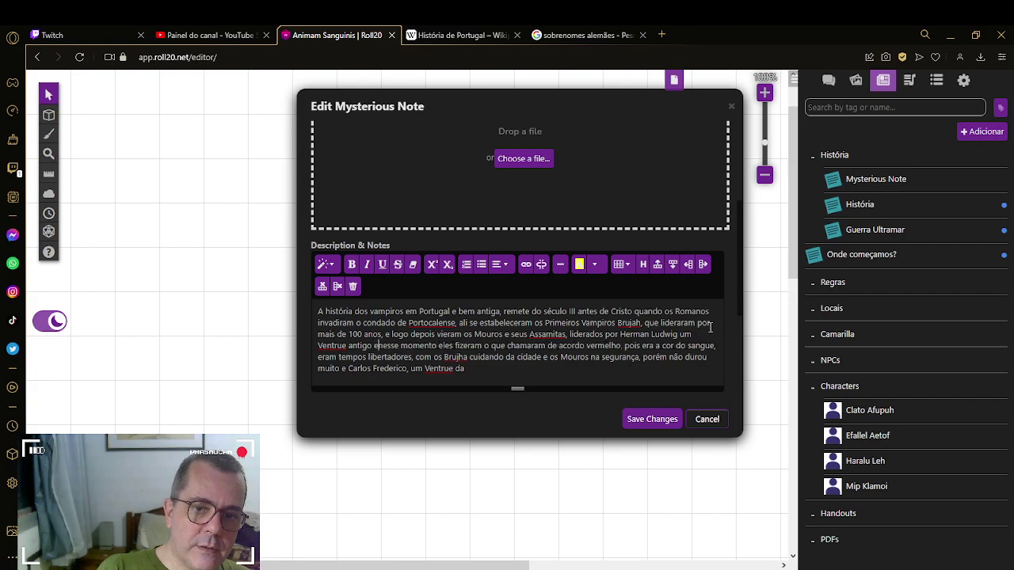
pyautogui.write('bem')
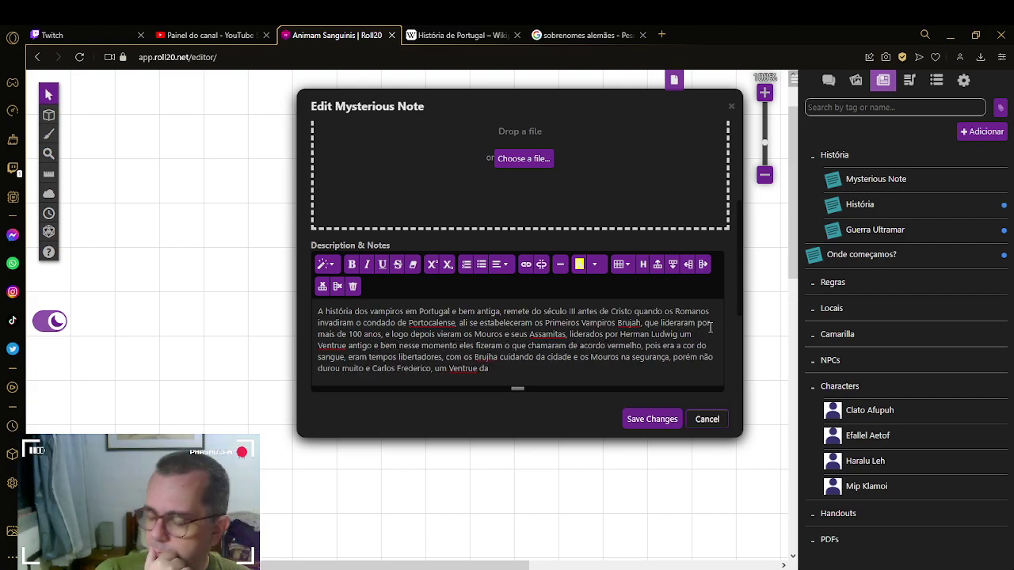
pyautogui.write(' rico')
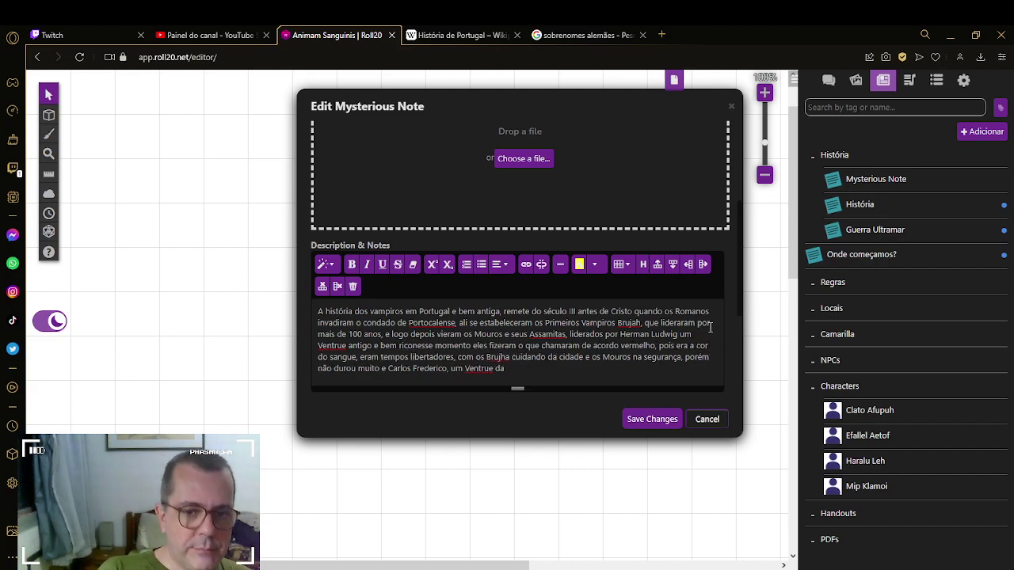
pyautogui.write(',')
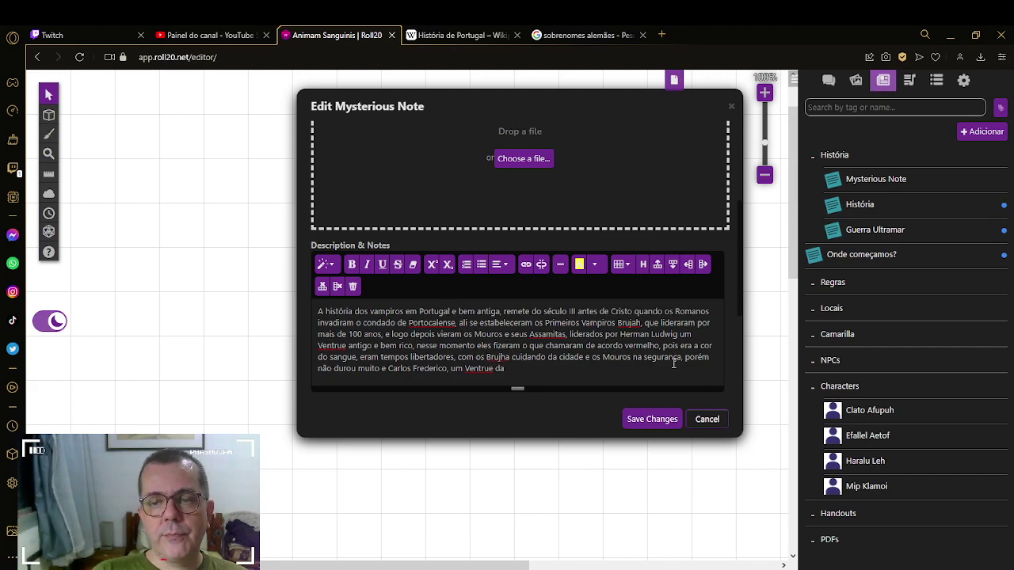
# Step: Check the Wikipedia article on Portugal's history, and replace "com os Brujha" with "Herman" before "cuidando da cidade" in the Roll20 note
pyautogui.click(459, 35)
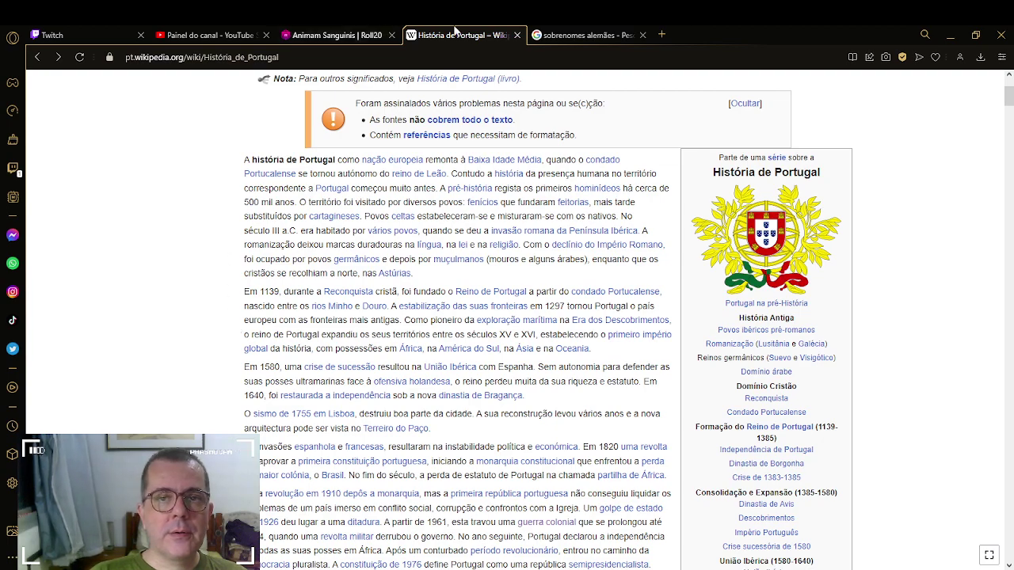
pyautogui.click(348, 37)
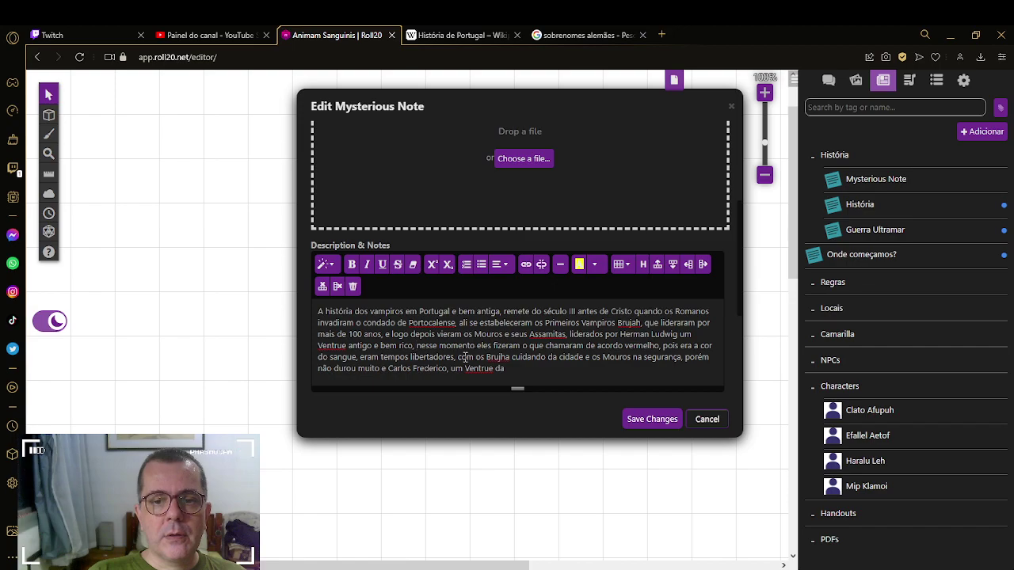
pyautogui.moveTo(458, 358); pyautogui.dragTo(513, 356)
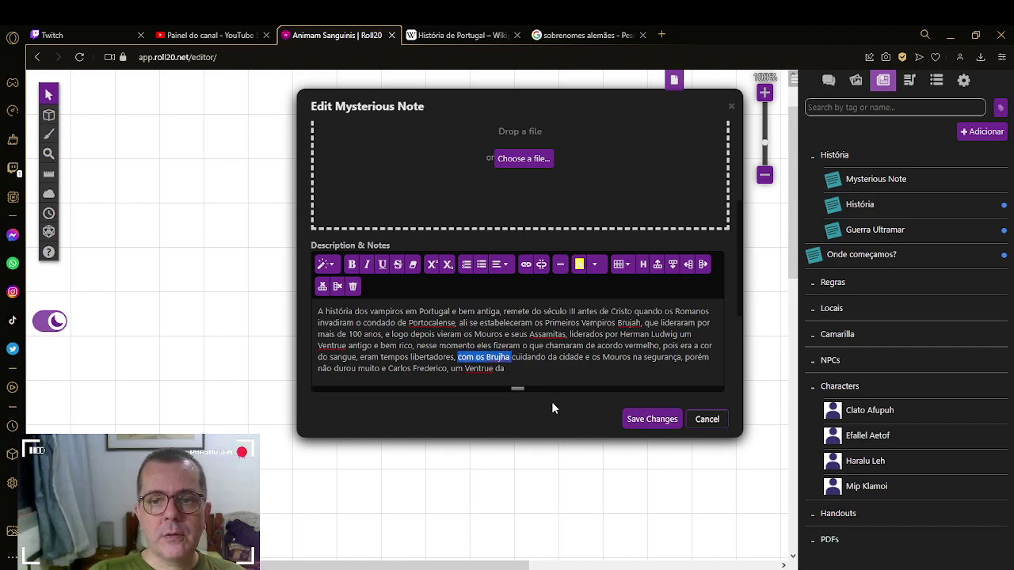
pyautogui.press('BackSpace')
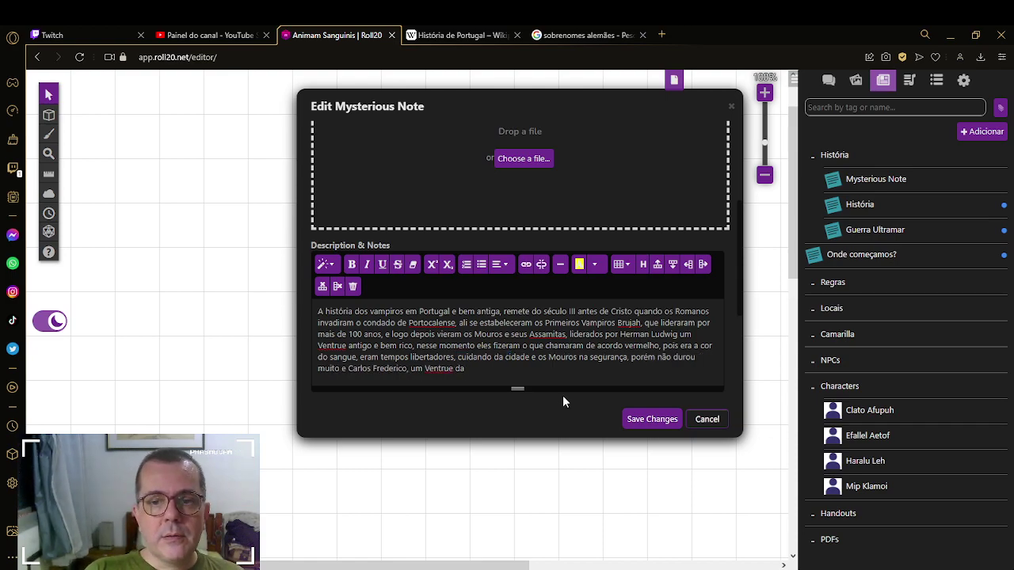
pyautogui.write('Herma')
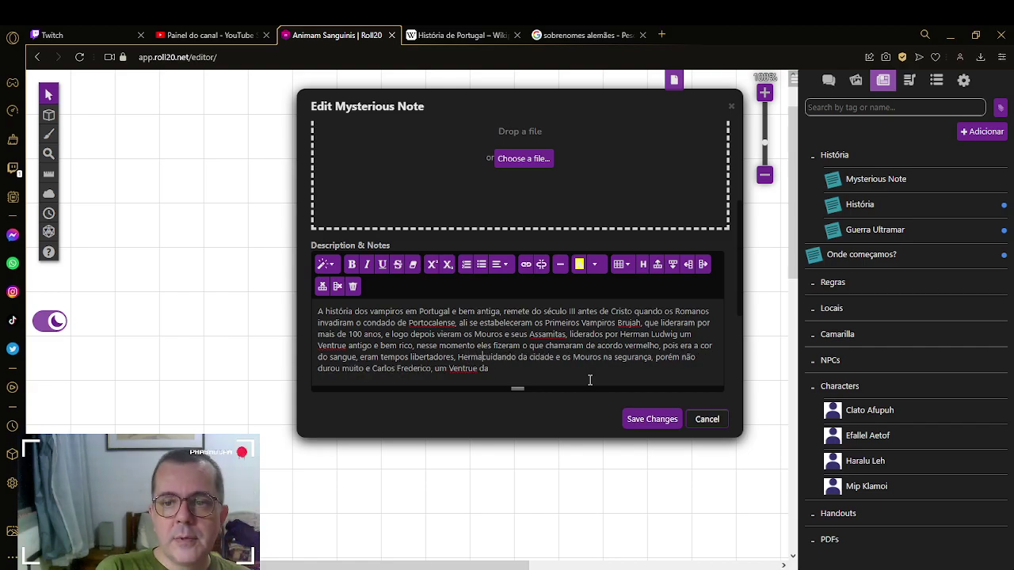
pyautogui.write('n')
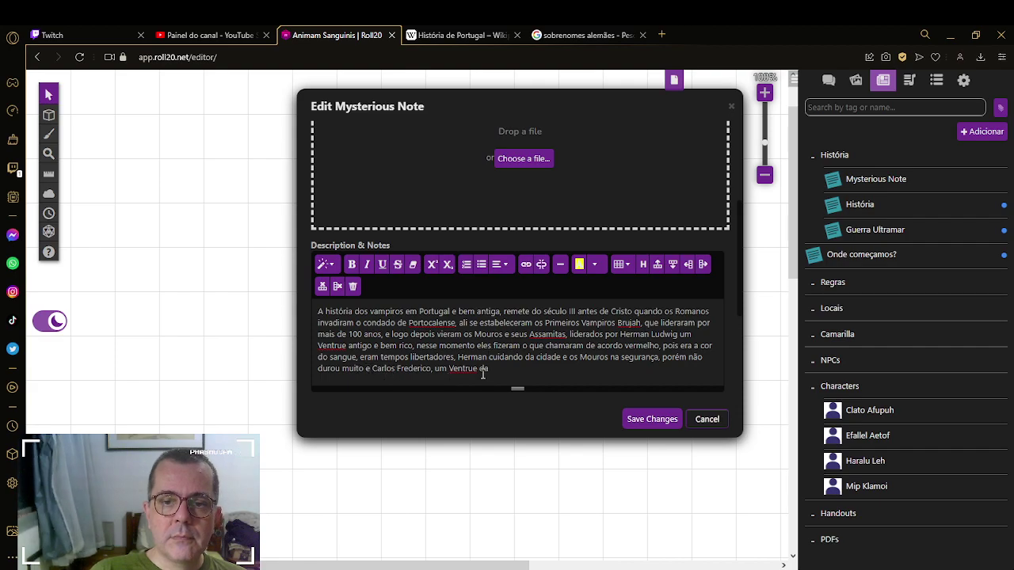
# Step: Change the clan after "Carlos Frederico, um" from Ventrue to "Nosferatu"
pyautogui.moveTo(478, 369); pyautogui.dragTo(450, 374)
pyautogui.write('Nos')
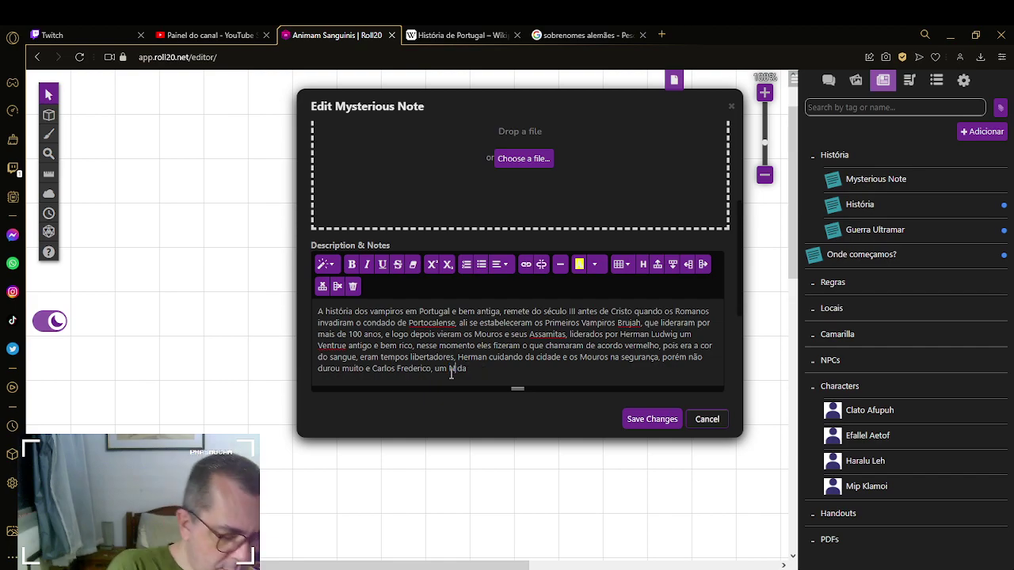
pyautogui.write('fer')
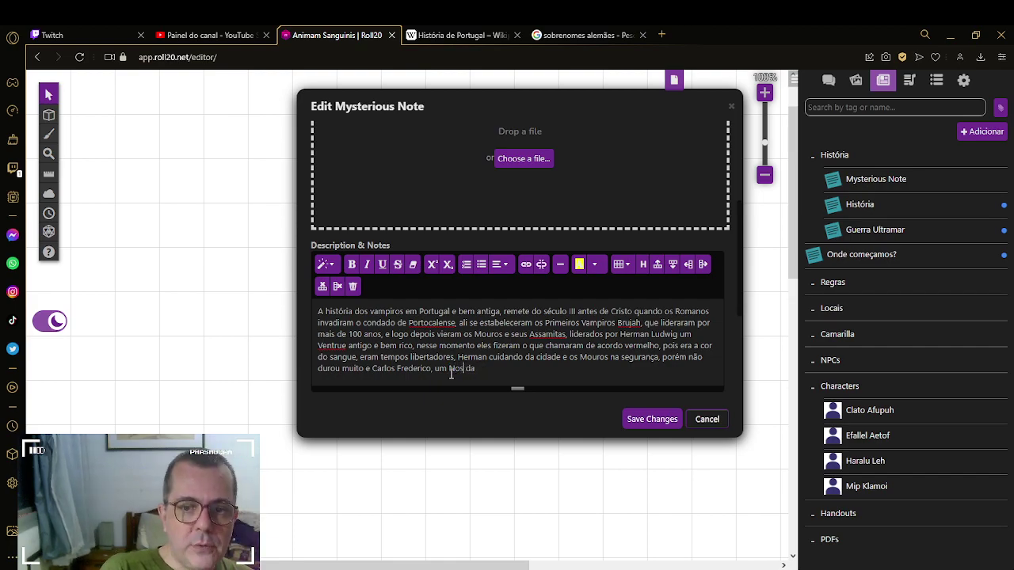
pyautogui.write('atu')
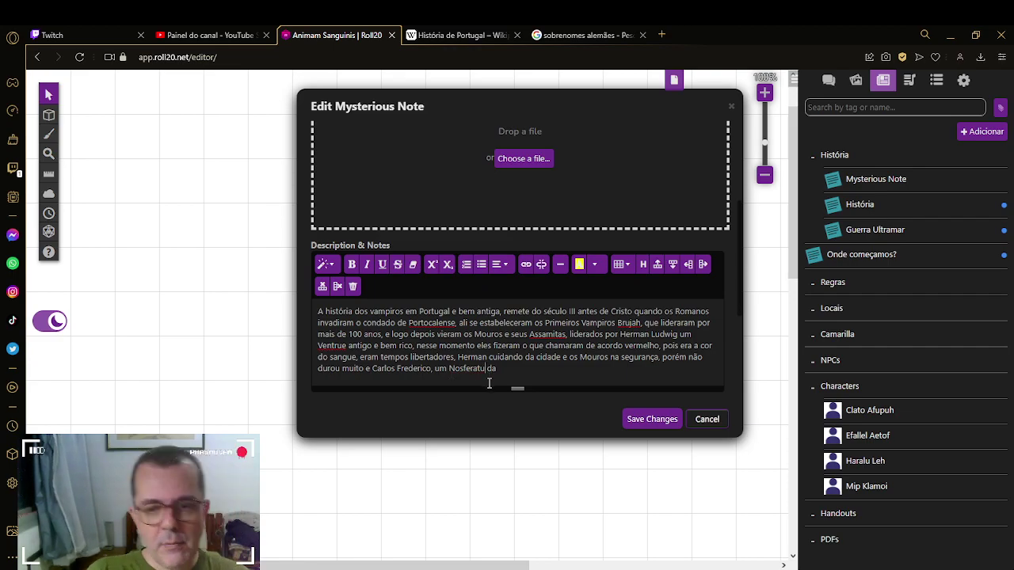
# Step: Continue the sentence after "Nosferatu" with "da Espanha começou a vislumbra o condado", correcting the misspelled verb
pyautogui.write(' da Espa')
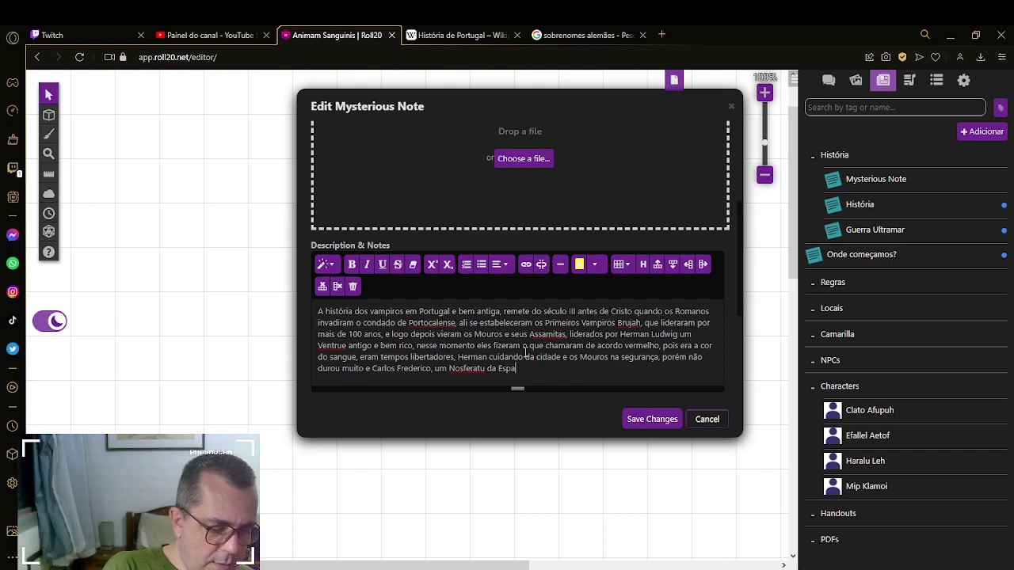
pyautogui.write('nha começo')
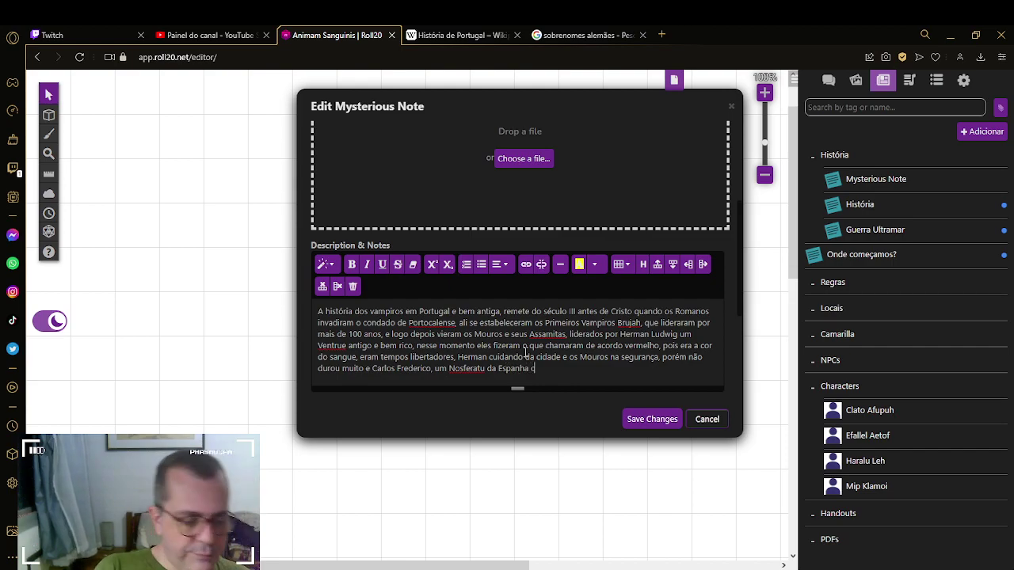
pyautogui.press('BackSpace')
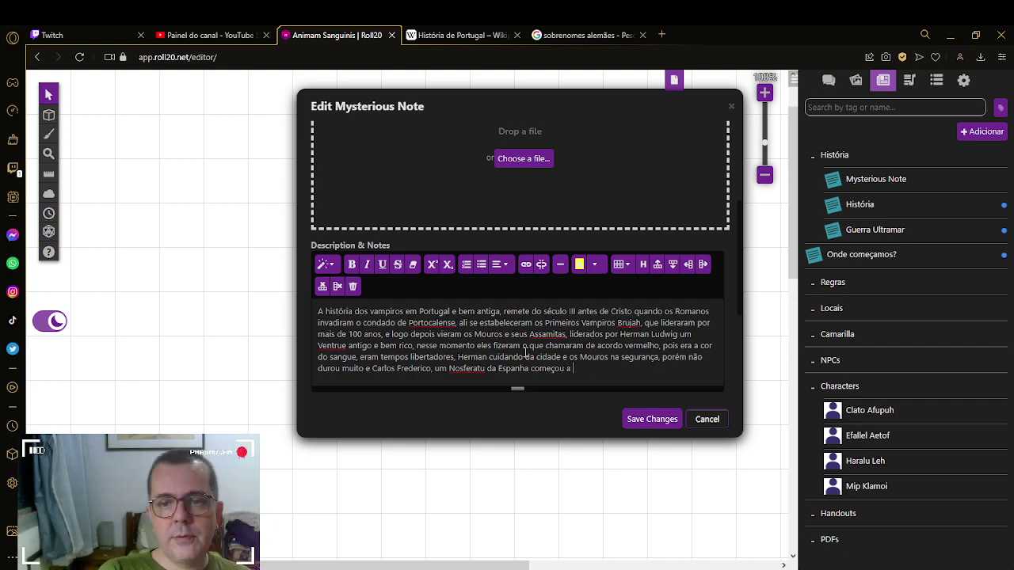
pyautogui.write('ou a ')
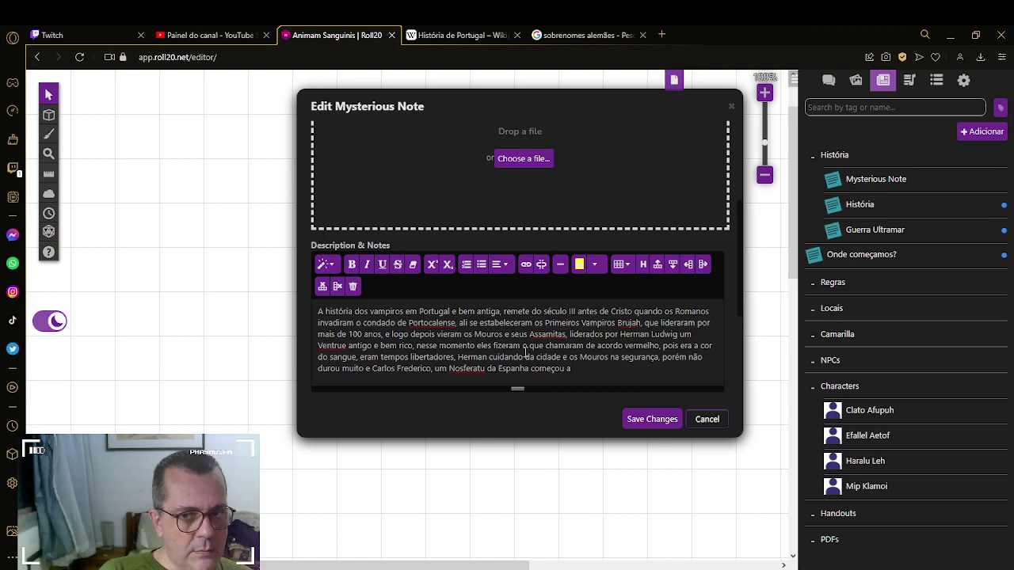
pyautogui.write('ves')
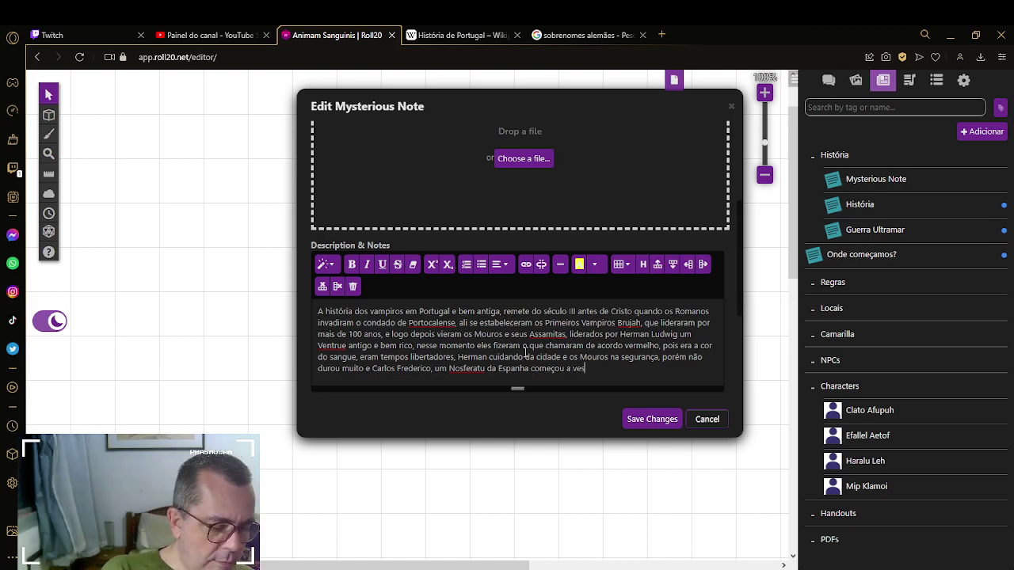
pyautogui.write('lumbra a')
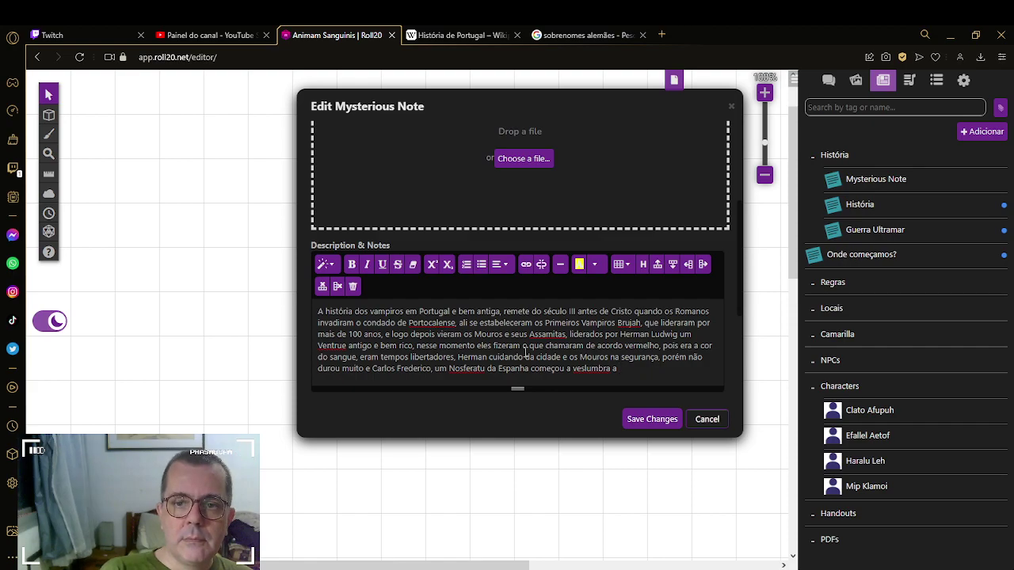
pyautogui.press('BackSpace')
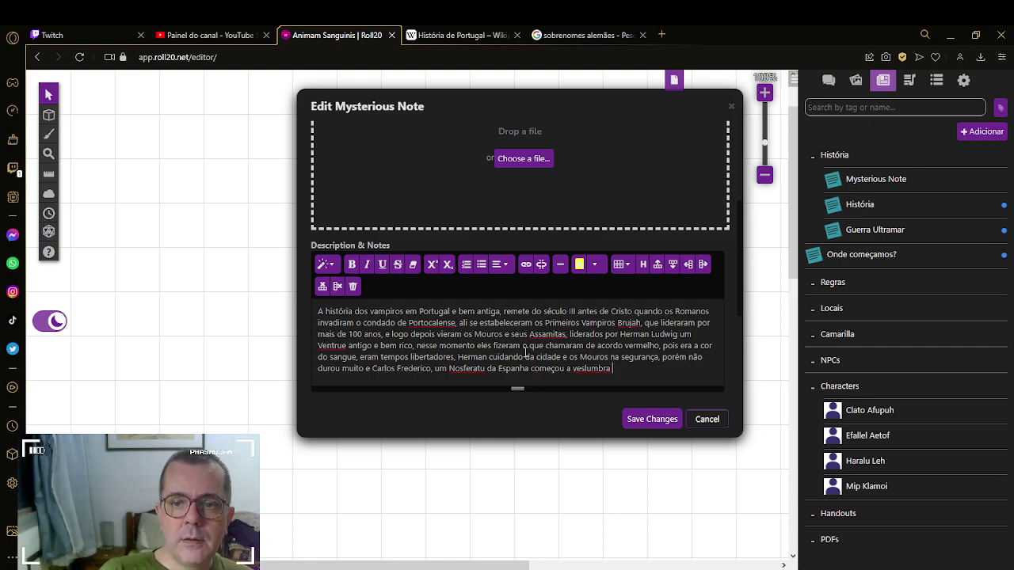
pyautogui.write('o condado')
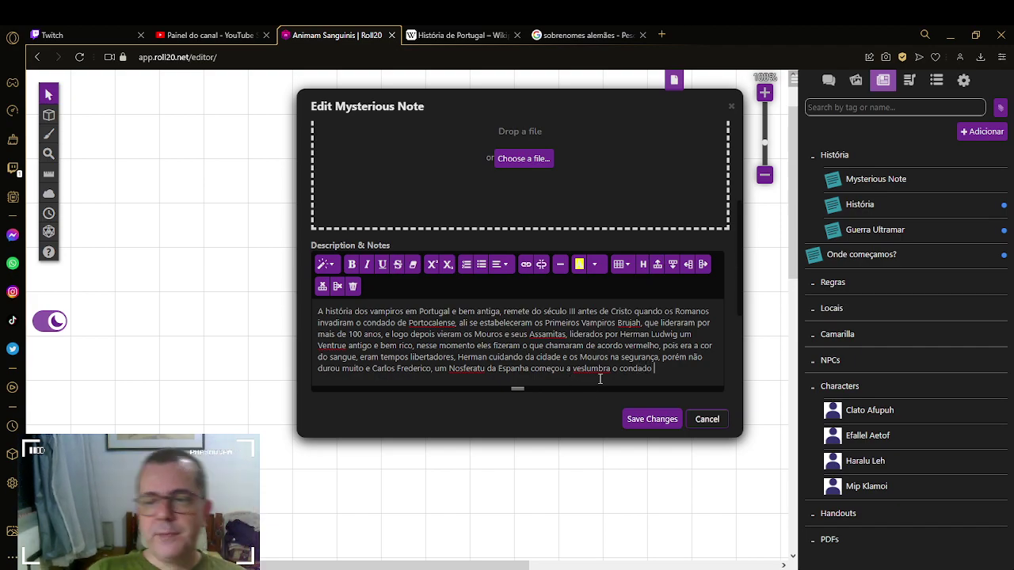
pyautogui.doubleClick(593, 370)
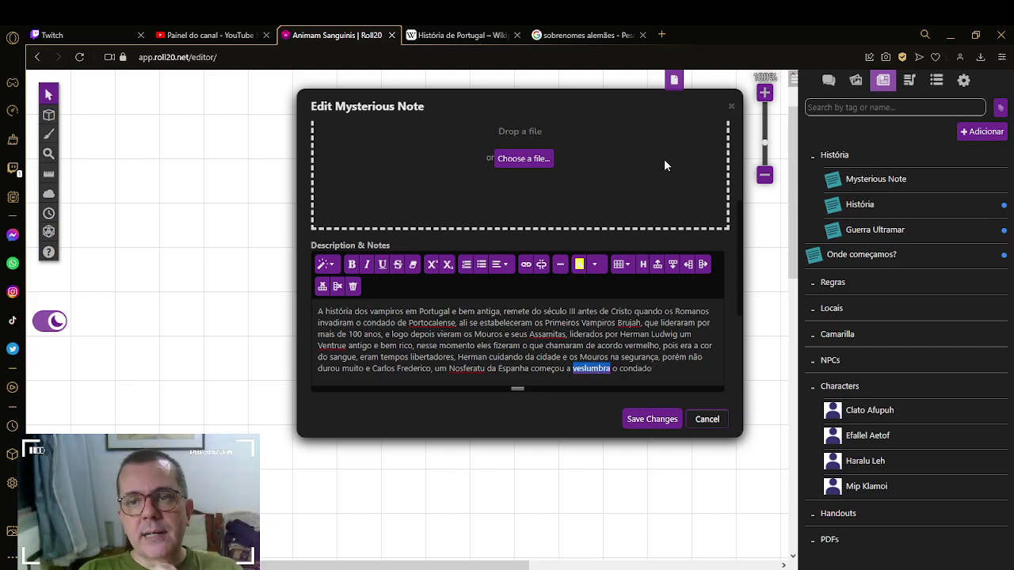
pyautogui.write('vislumbra')
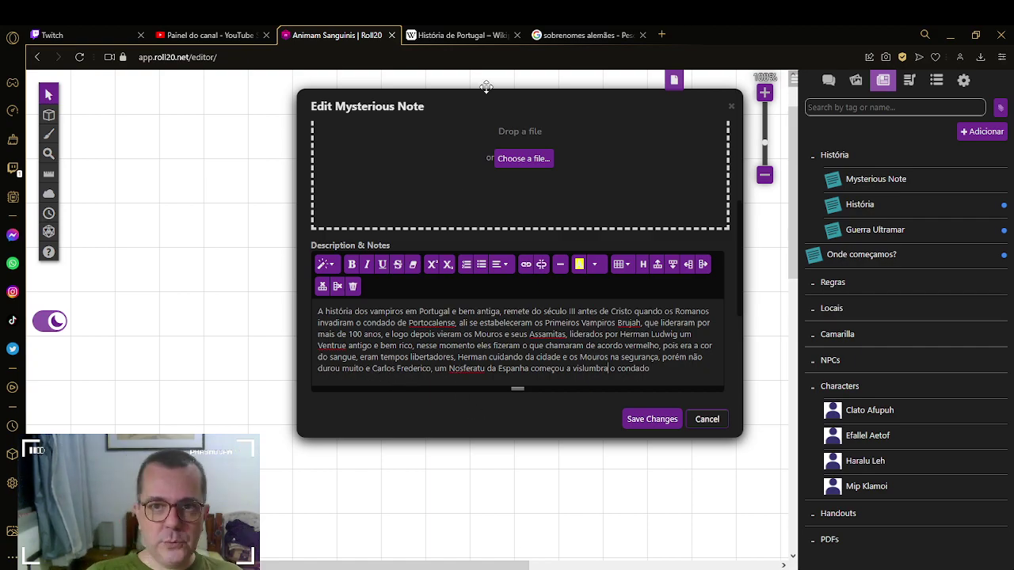
# Step: Consult the introduction of Wikipedia's "História de Portugal" article and return to the Roll20 note
pyautogui.click(461, 35)
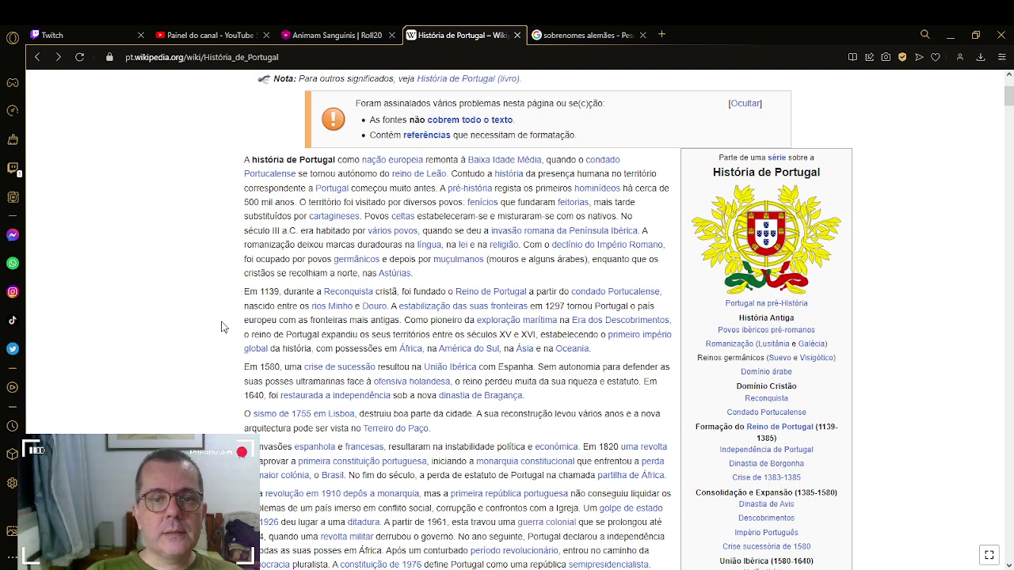
pyautogui.scroll(-1, 224, 321)
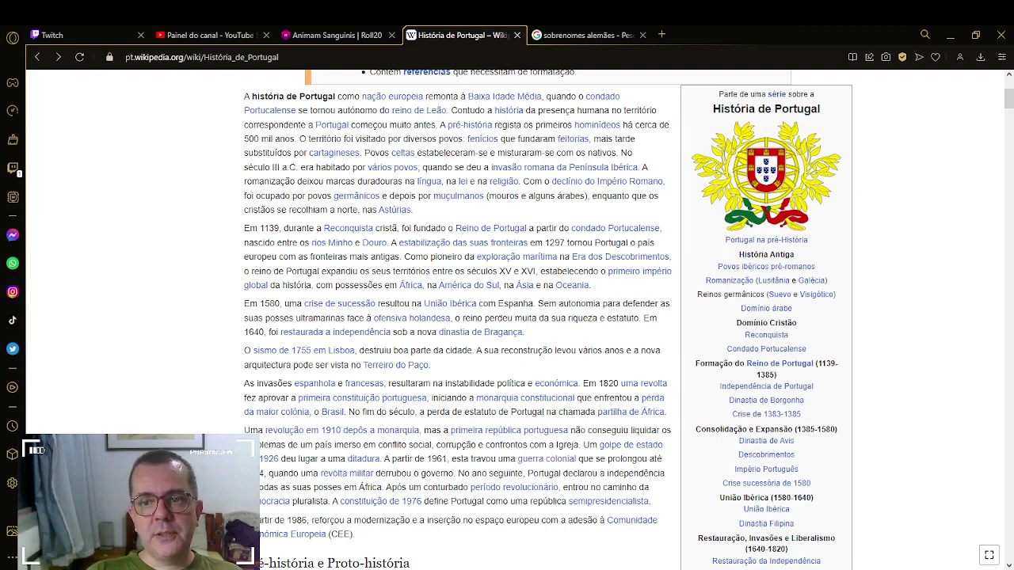
pyautogui.click(338, 31)
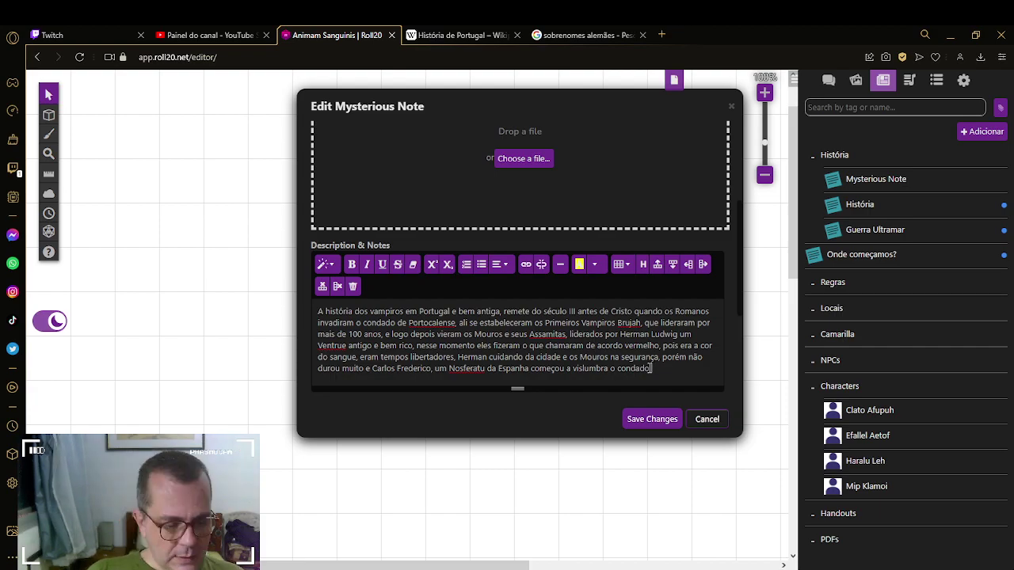
# Step: Start a new paragraph below the history text in the note with "Em 1139 se formou"
pyautogui.press('Return')
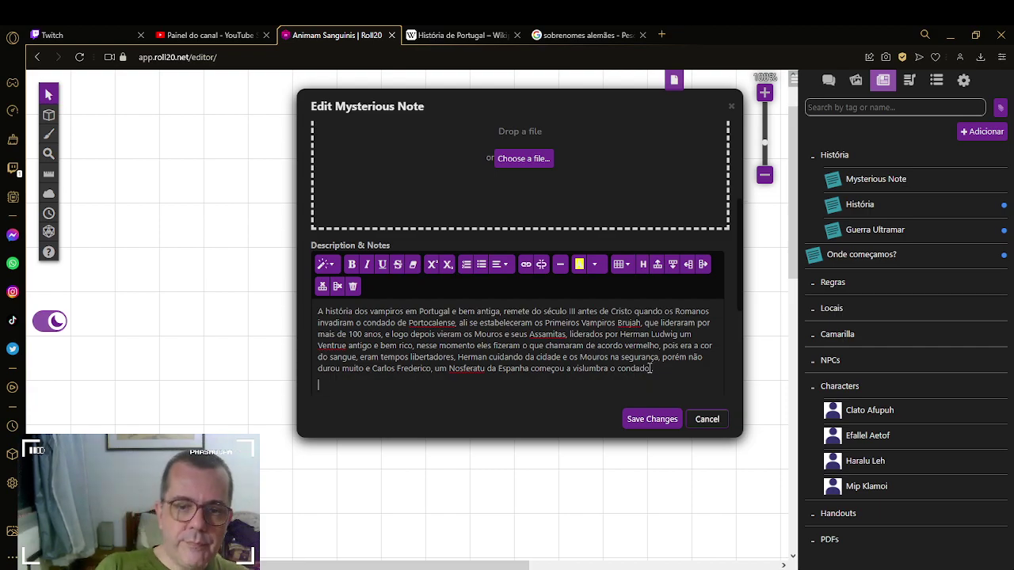
pyautogui.write('Em ')
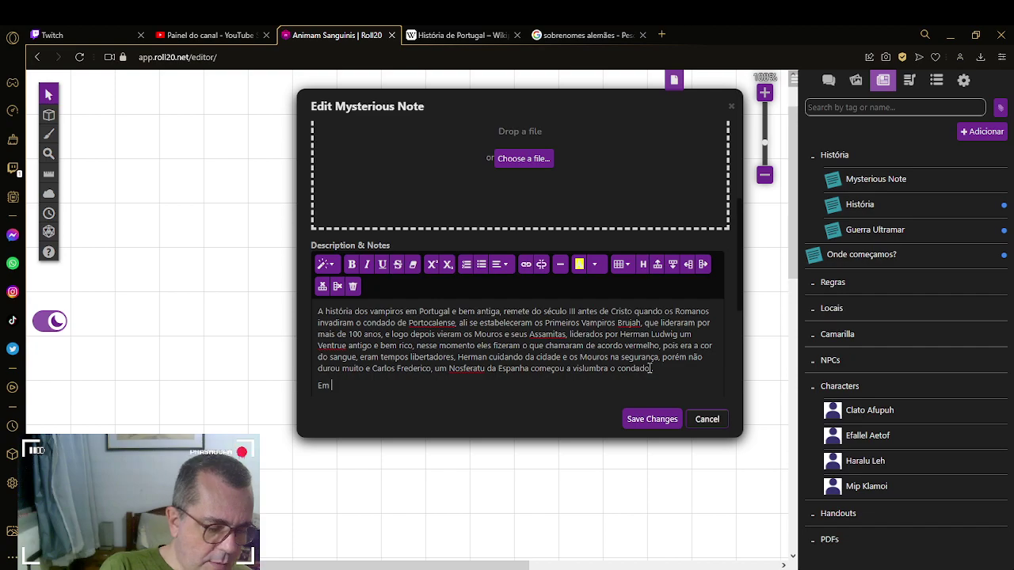
pyautogui.write('1139')
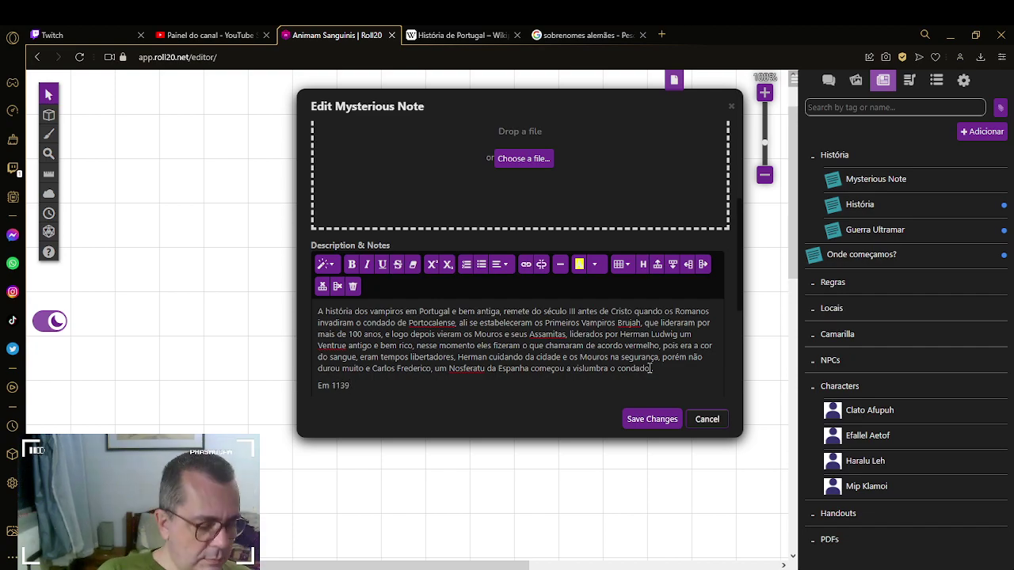
pyautogui.write(' se formo')
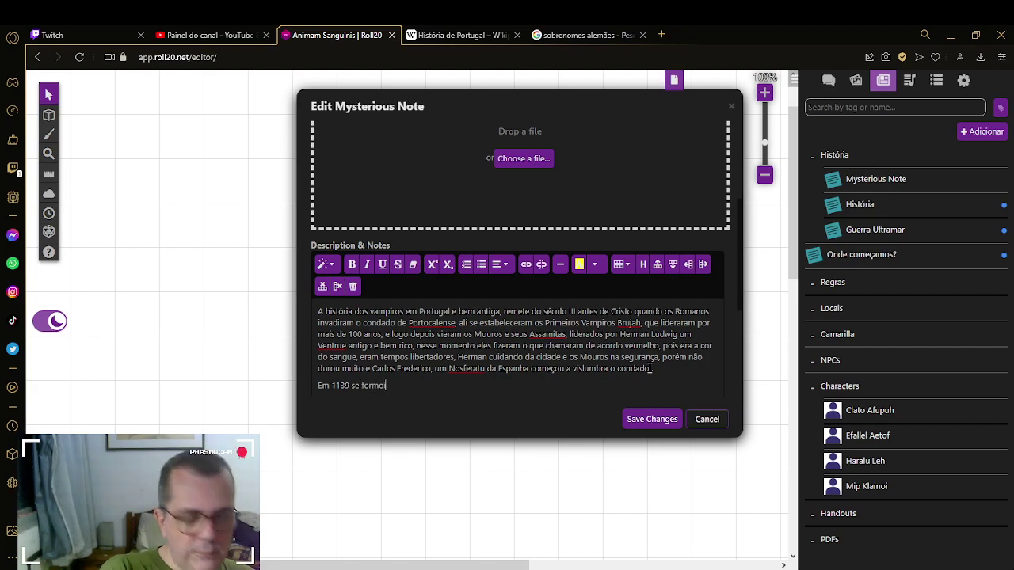
pyautogui.write('u')
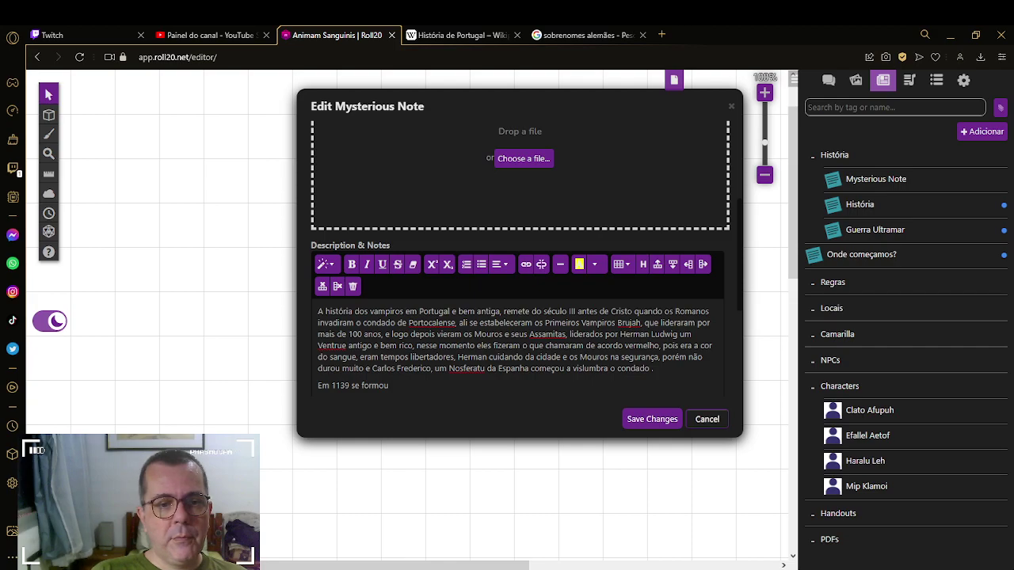
# Step: Recheck the introduction of Wikipedia's "História de Portugal" article, and replace "se formou" after "Em 1139" in the Roll20 note with "Carlos Frederico"
pyautogui.click(439, 38)
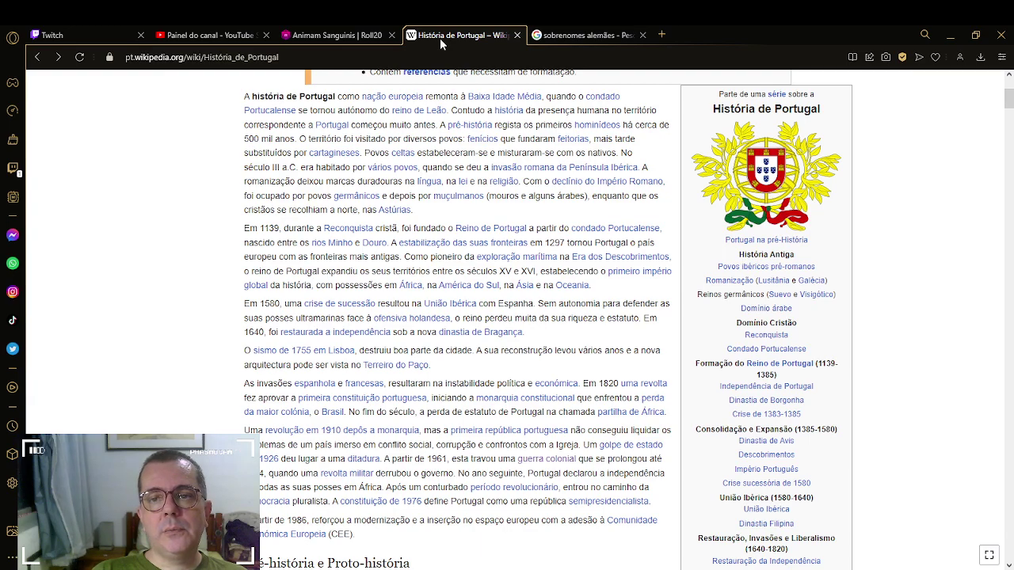
pyautogui.click(303, 35)
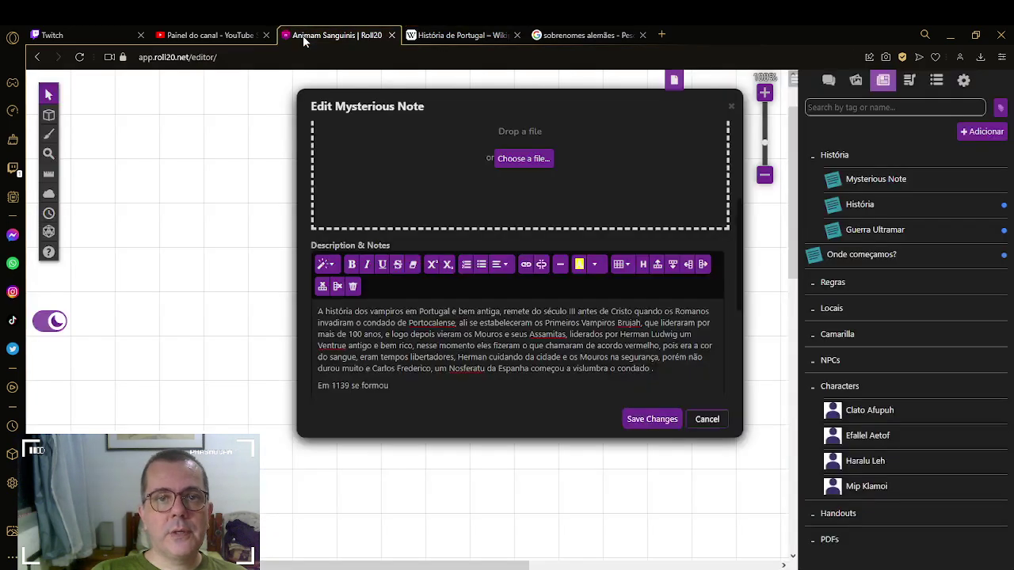
pyautogui.click(419, 387)
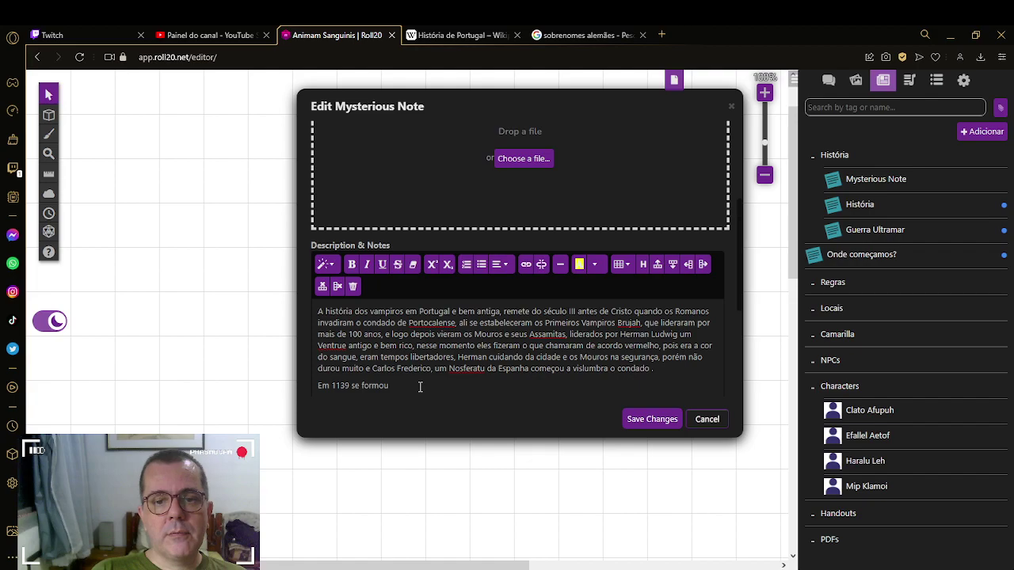
pyautogui.scroll(-1, 420, 387)
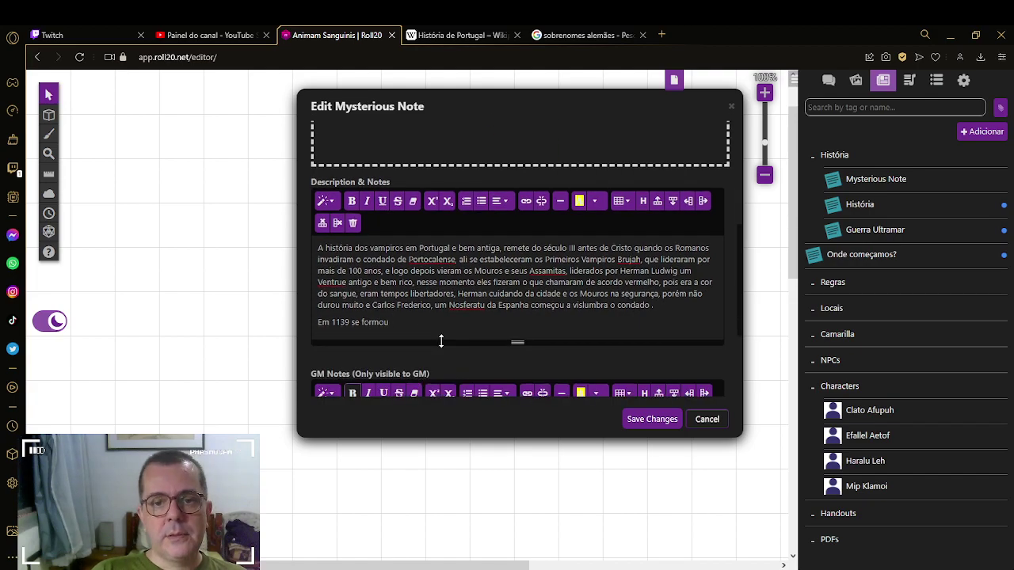
pyautogui.press('BackSpace')
pyautogui.press('BackSpace')
pyautogui.press('BackSpace')
pyautogui.press('BackSpace')
pyautogui.press('BackSpace')
pyautogui.press('BackSpace')
pyautogui.press('BackSpace')
pyautogui.press('BackSpace')
pyautogui.press('BackSpace')
pyautogui.press('BackSpace')
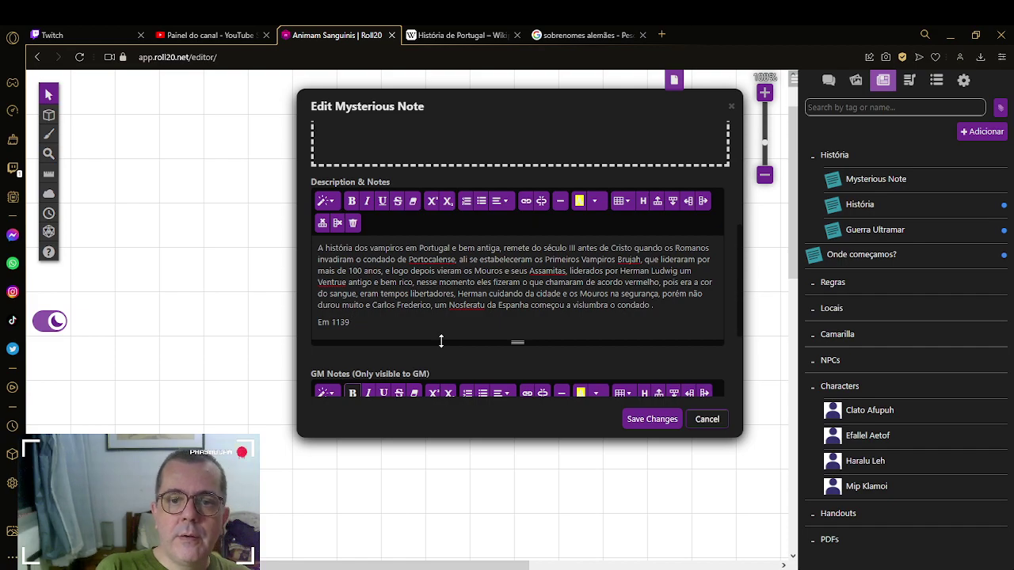
pyautogui.write('Carlos Fre')
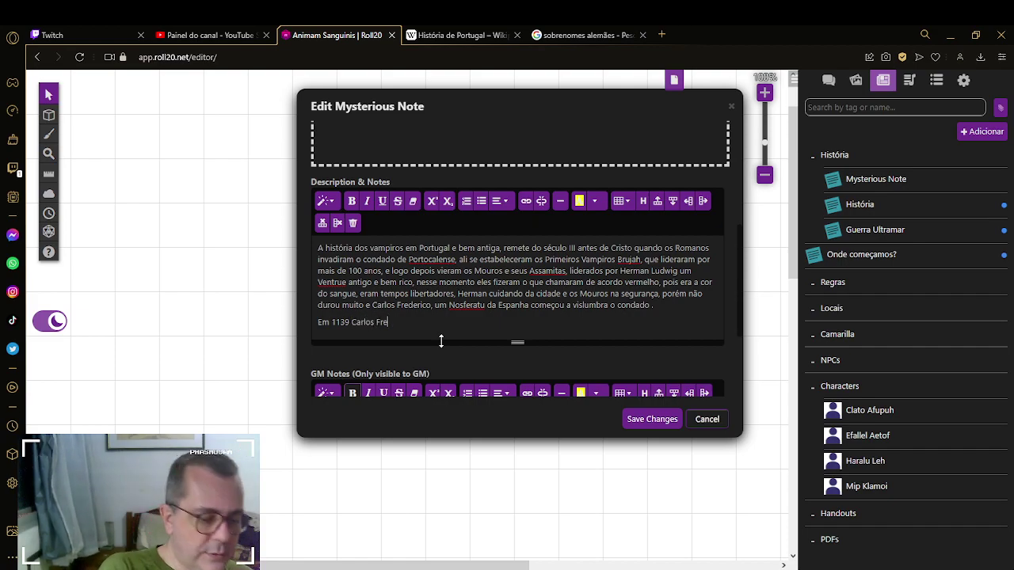
pyautogui.write('derico')
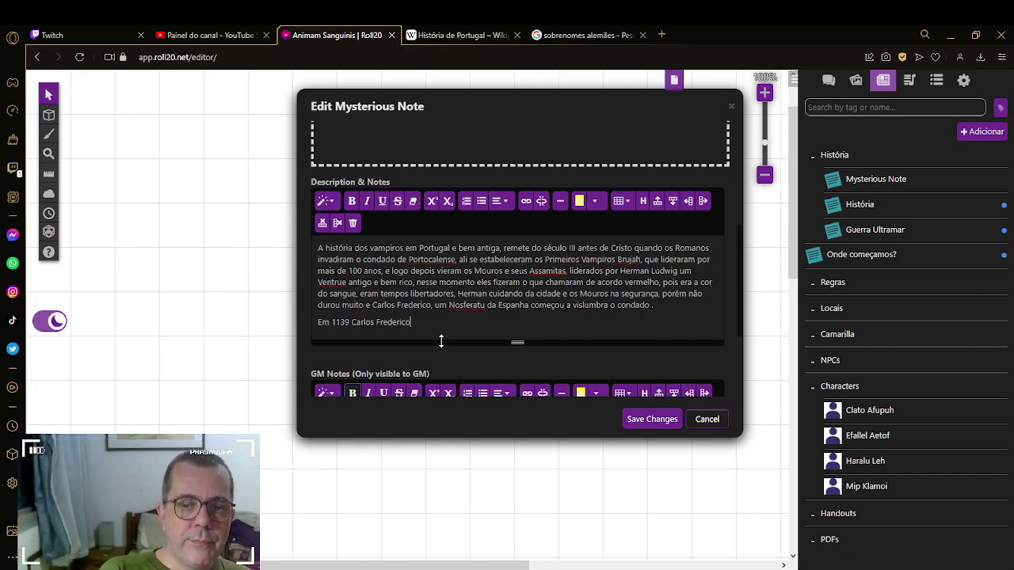
# Step: Continue the sentence after "Em 1139 Carlos Frederico" with "influenciando os portugueses, liderou a tomada do condado pelos"
pyautogui.write(' influenciando ')
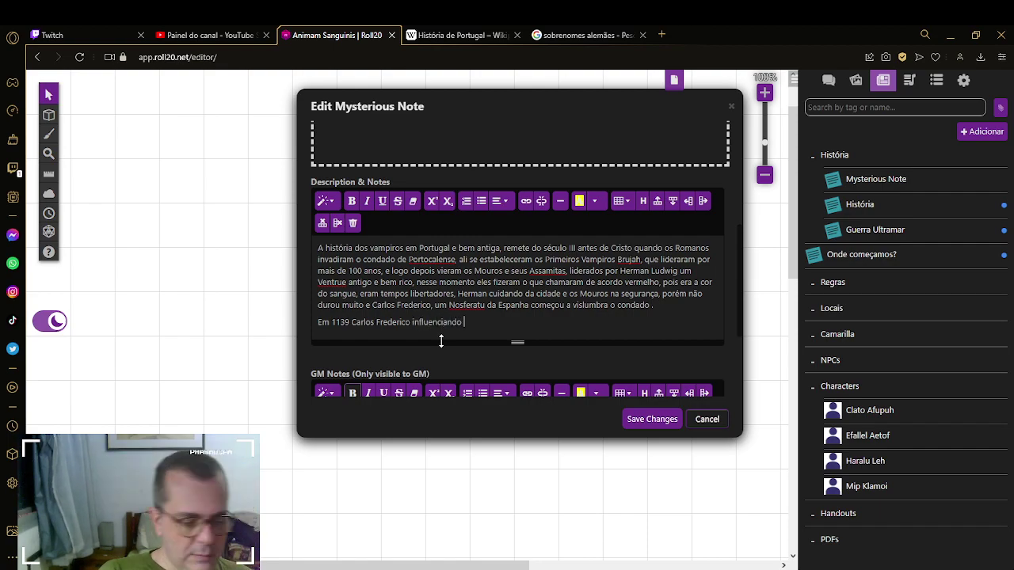
pyautogui.write('os')
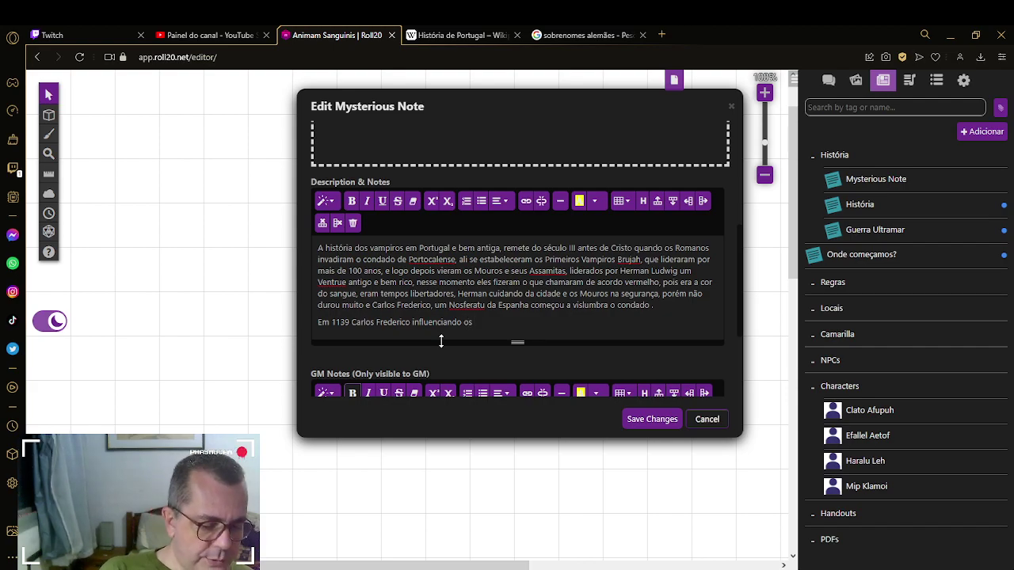
pyautogui.write(' port')
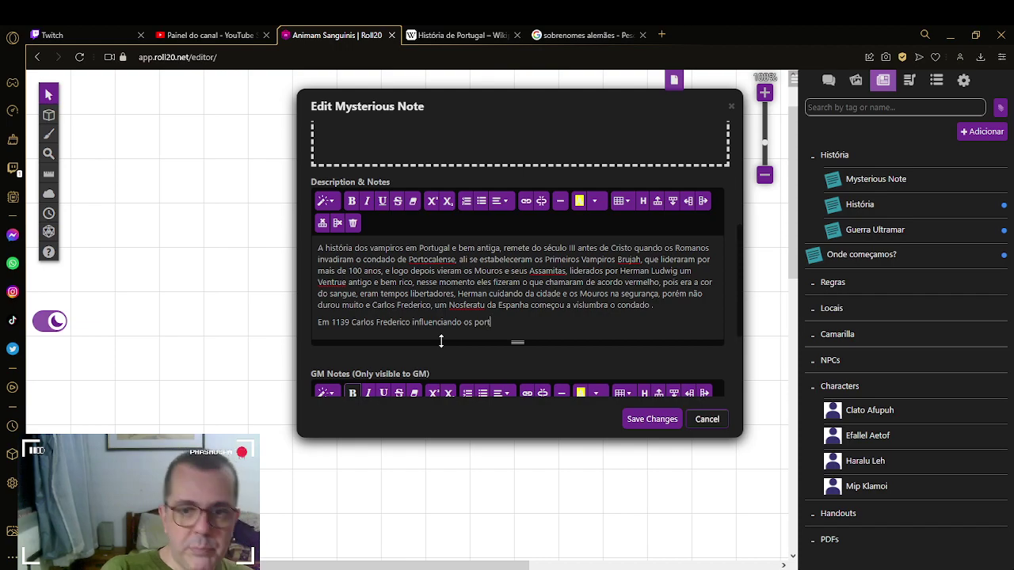
pyautogui.write('ugueses')
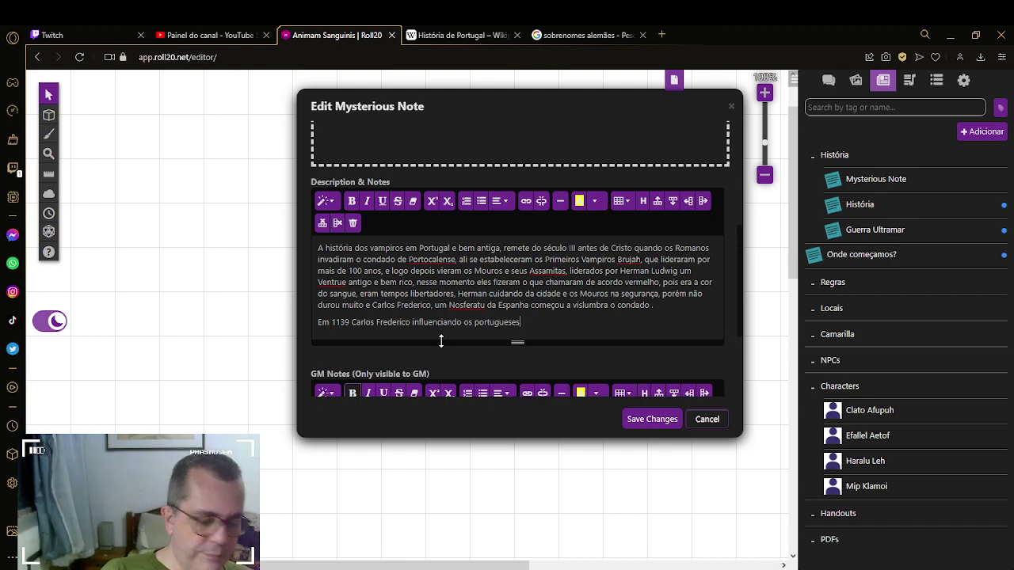
pyautogui.write(', liderou a')
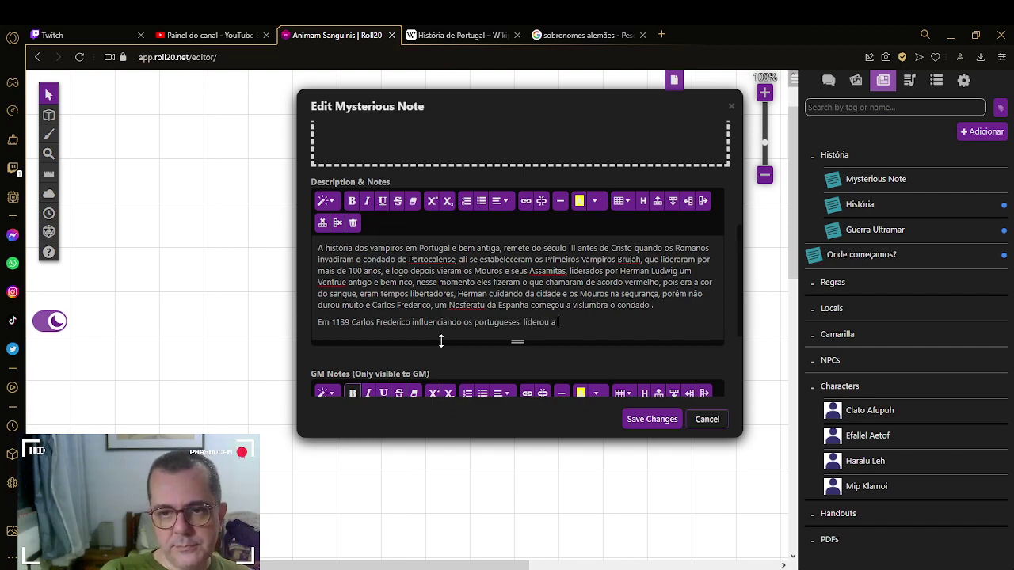
pyautogui.write(' tomada d')
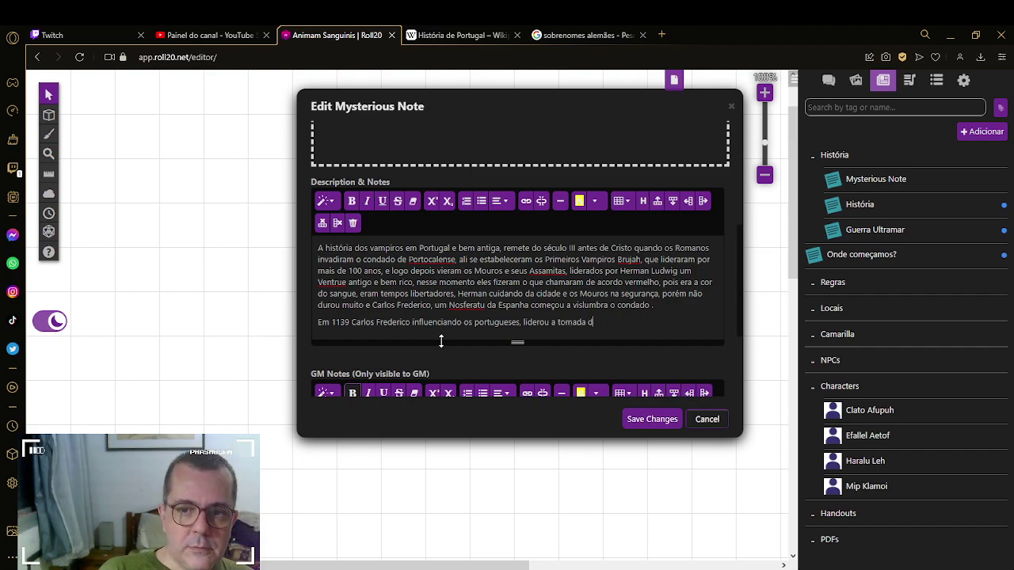
pyautogui.write('e condado')
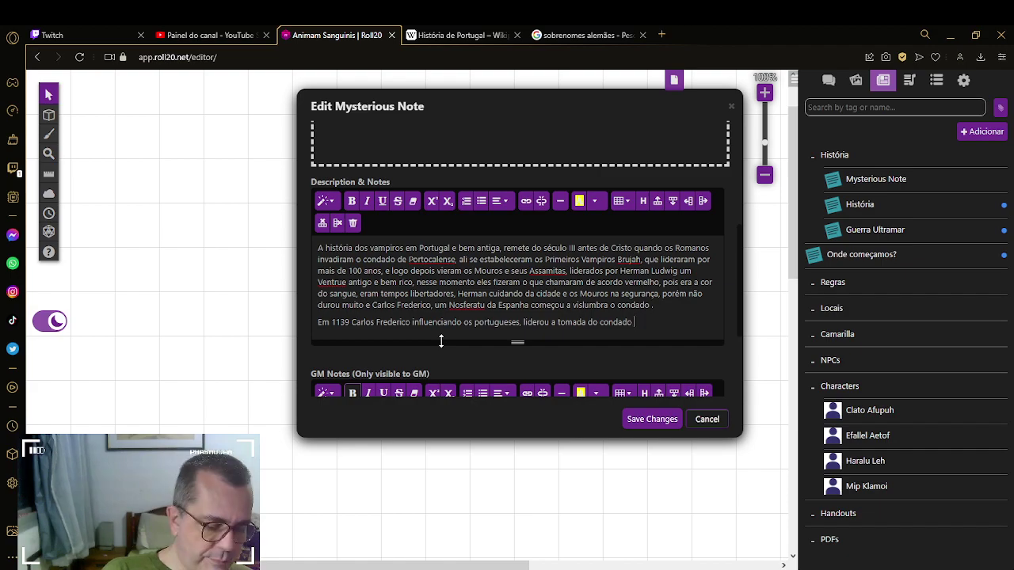
pyautogui.write(' pelos cr')
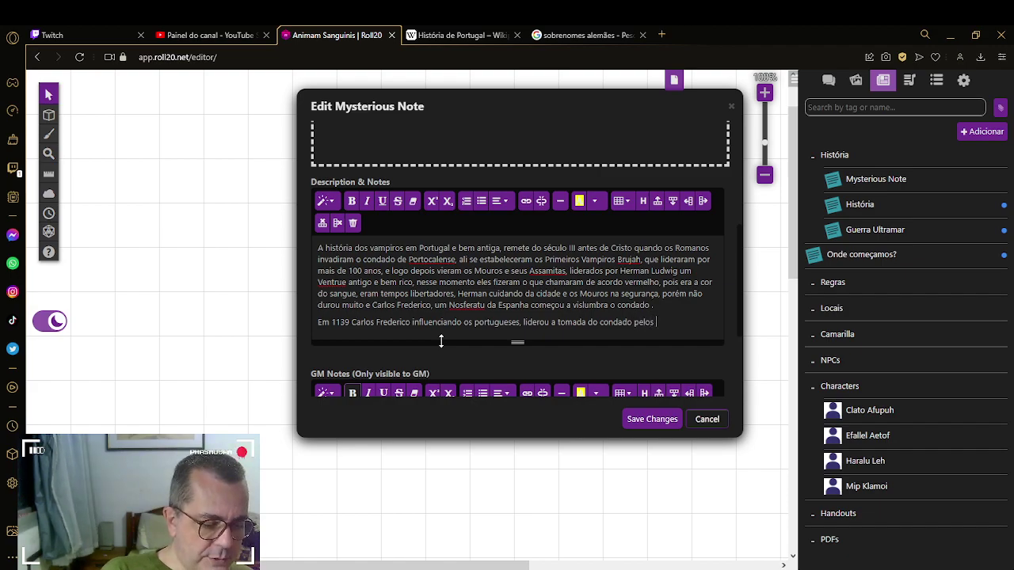